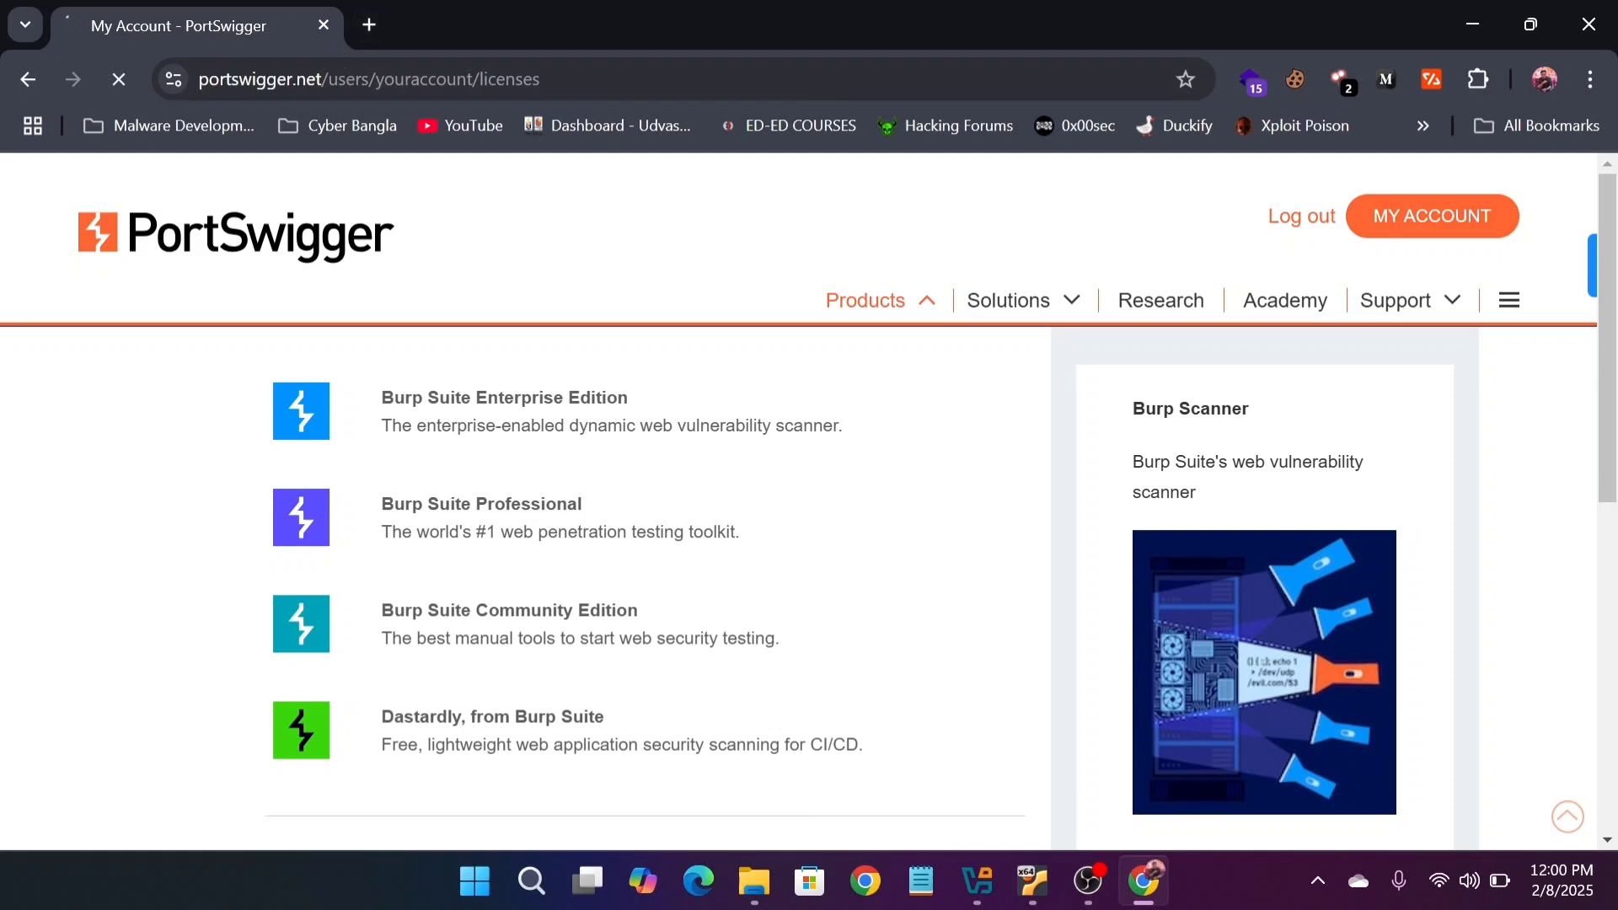
left_click_drag(296, 80, 541, 79)
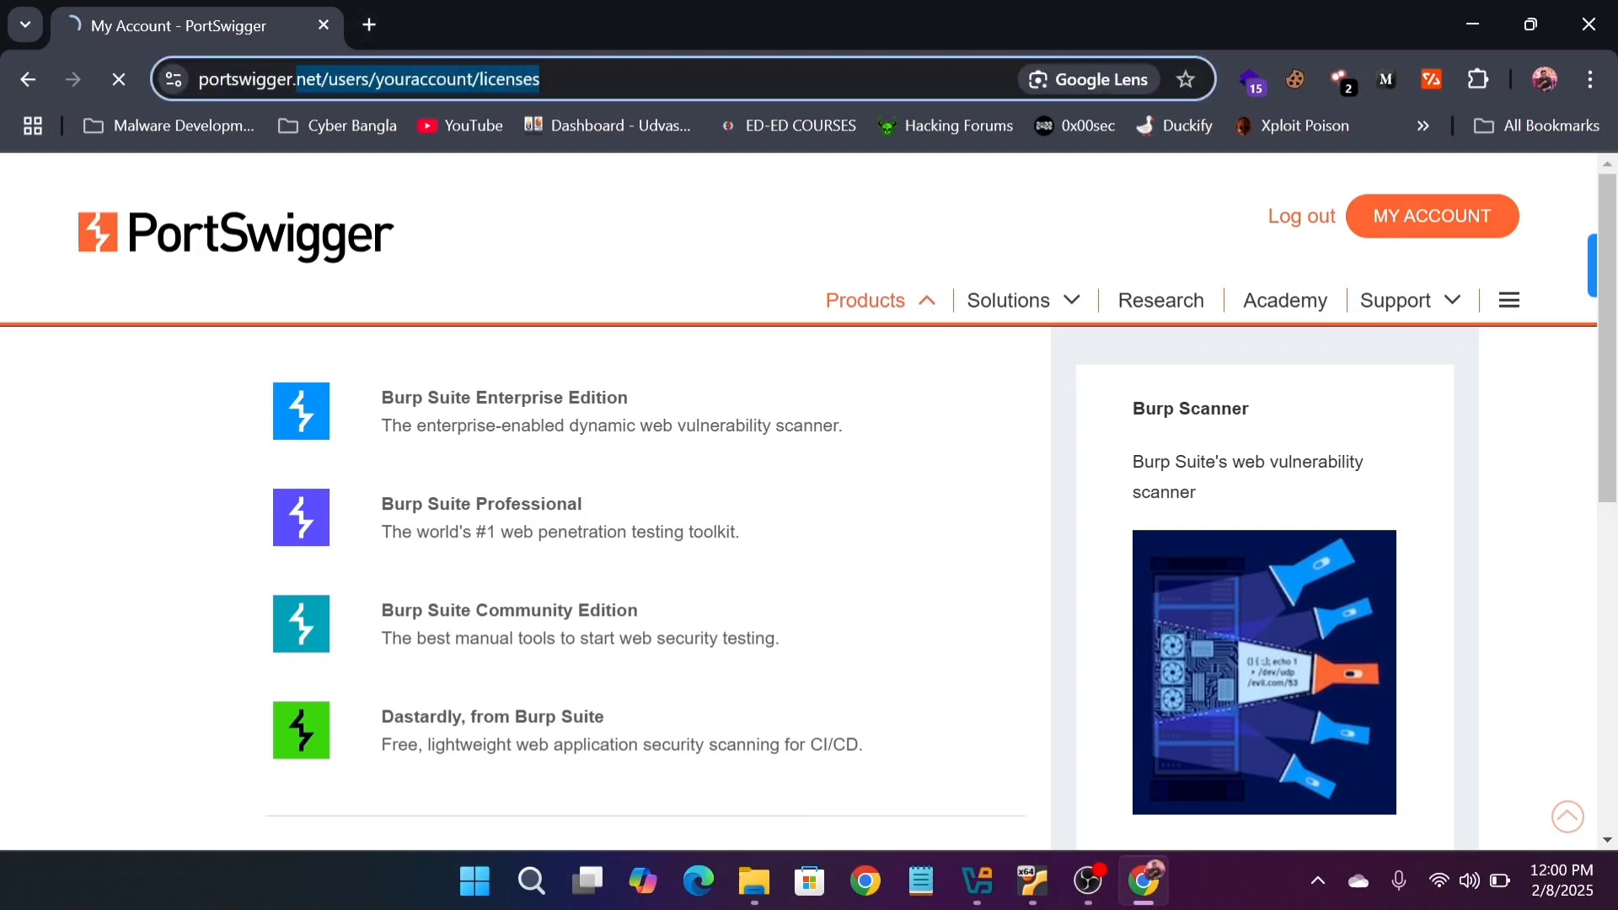
left_click(369, 26)
type("https://portswigger.net/users/youraccount/licenses")
key("Return")
key("ctrl+Tab")
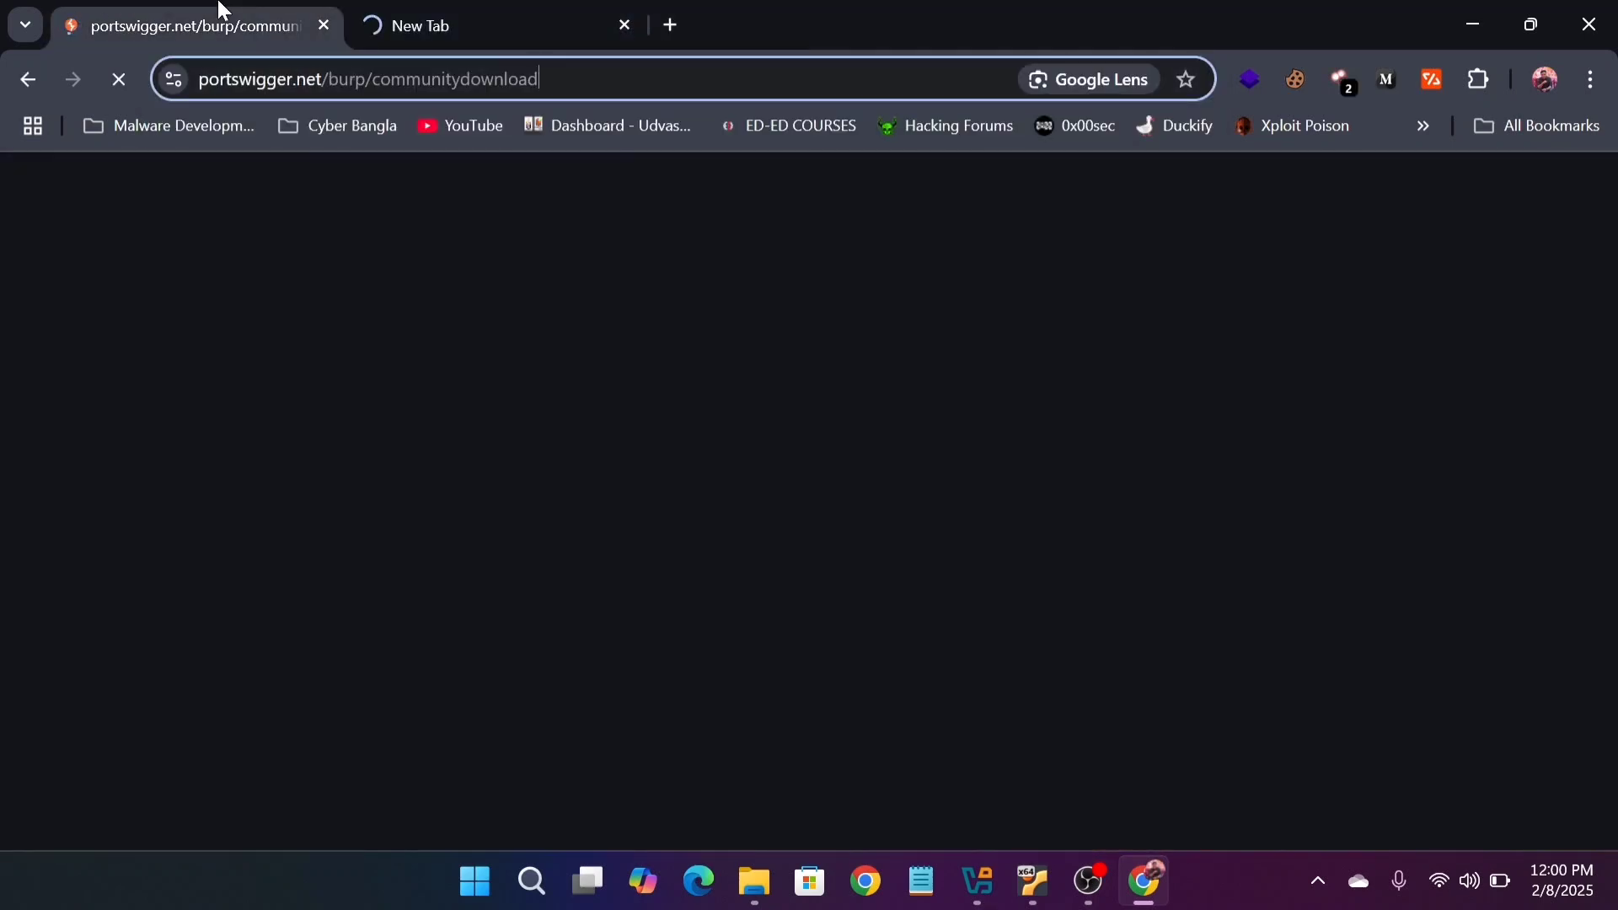
left_click(601, 168)
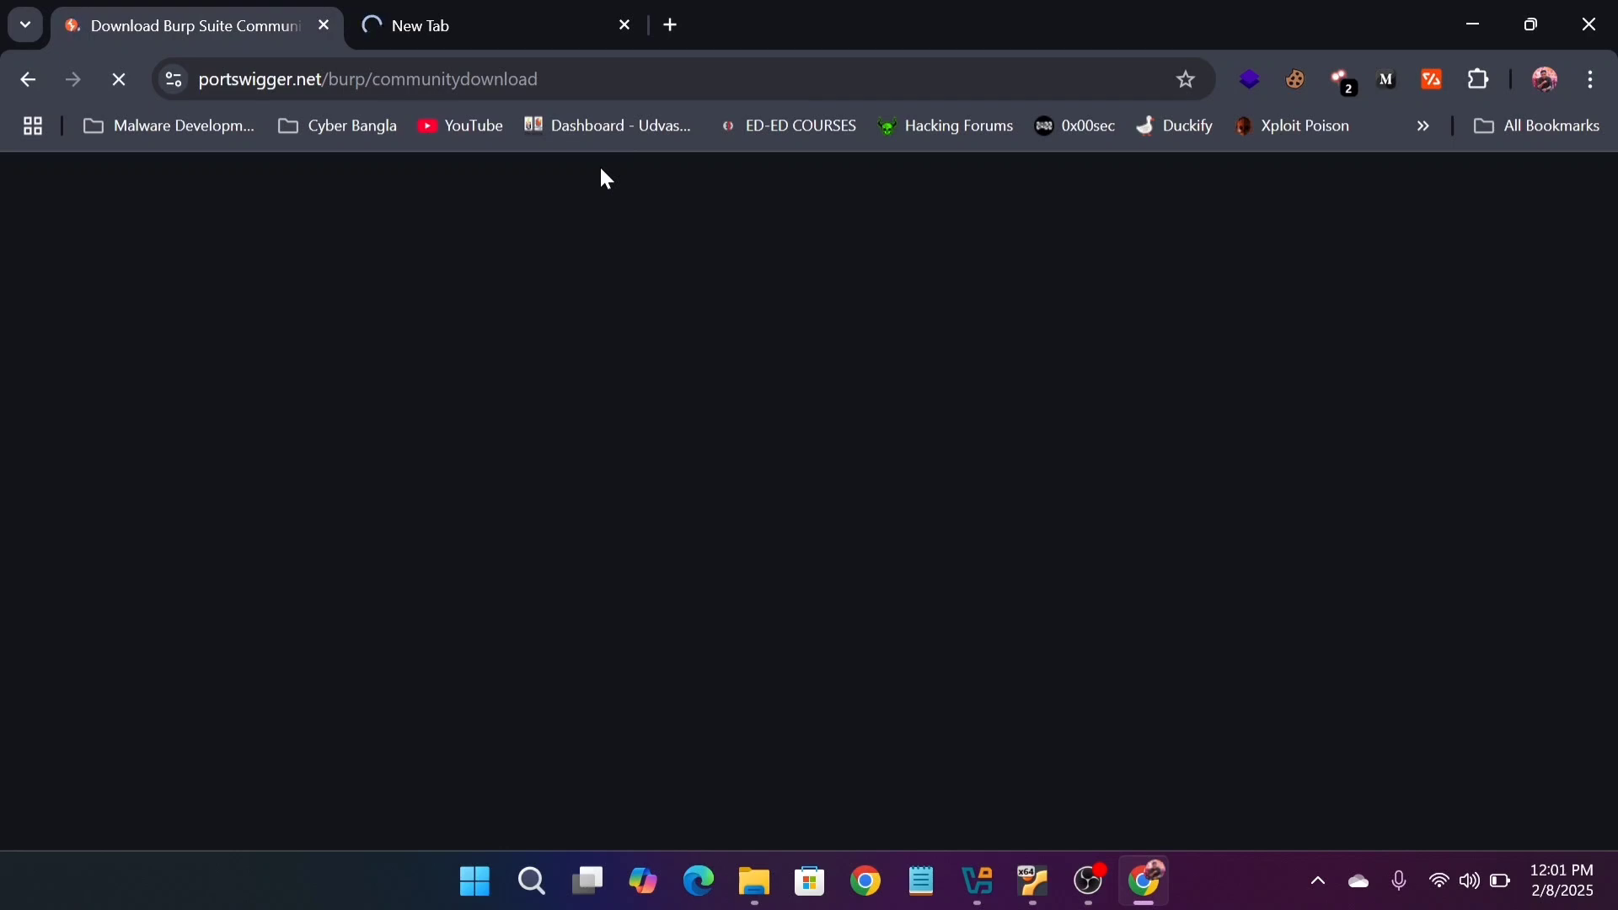
left_click(566, 8)
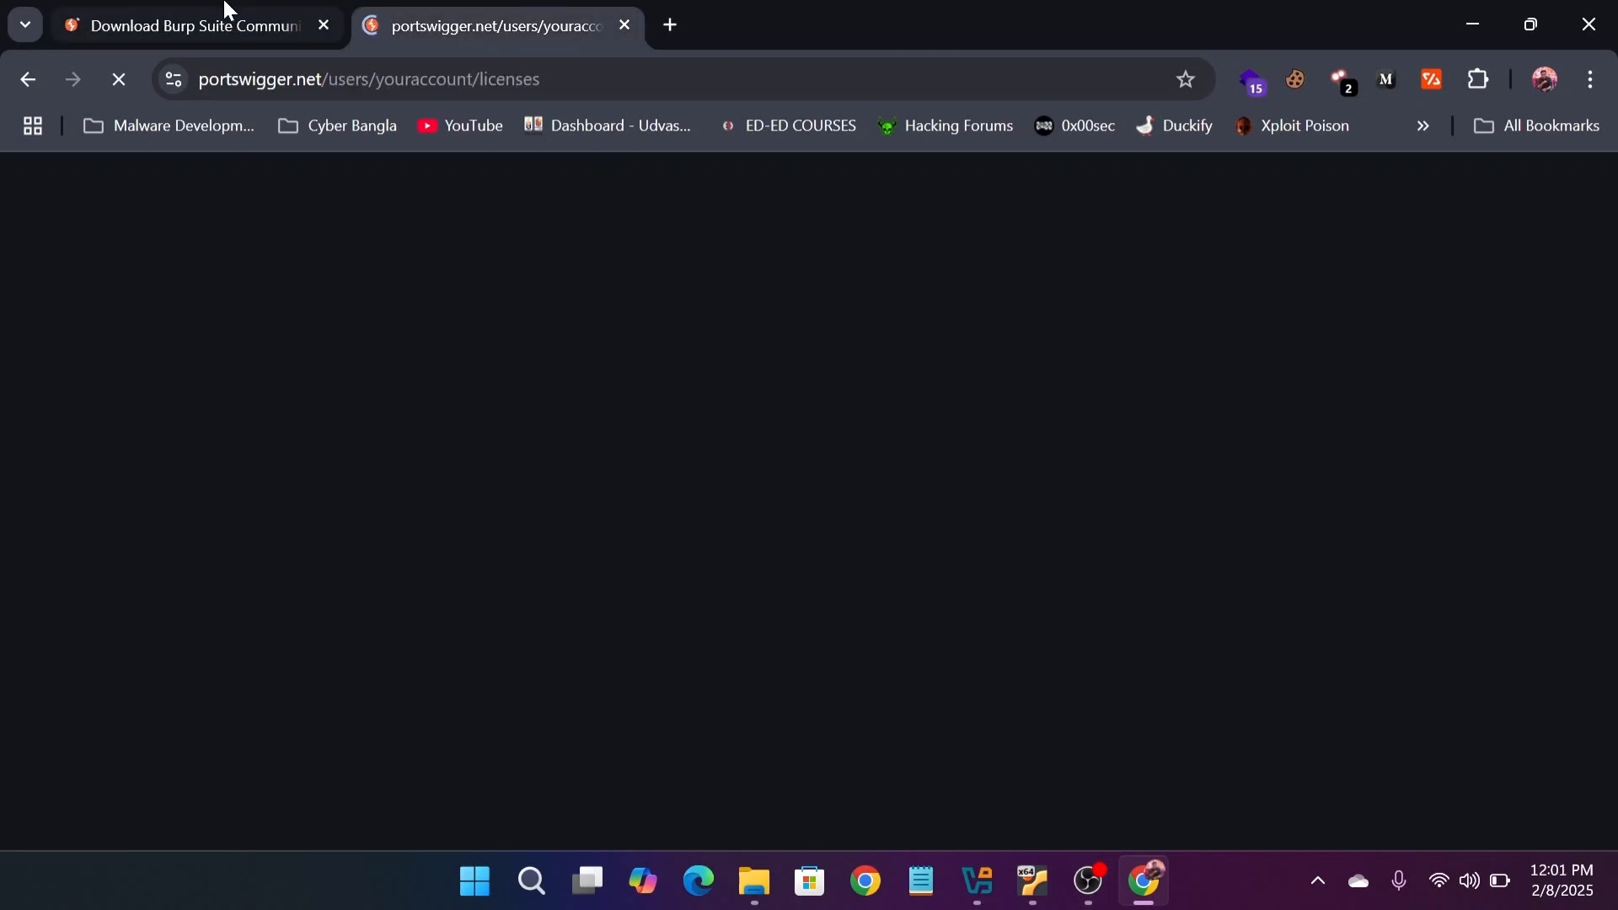
left_click(226, 9)
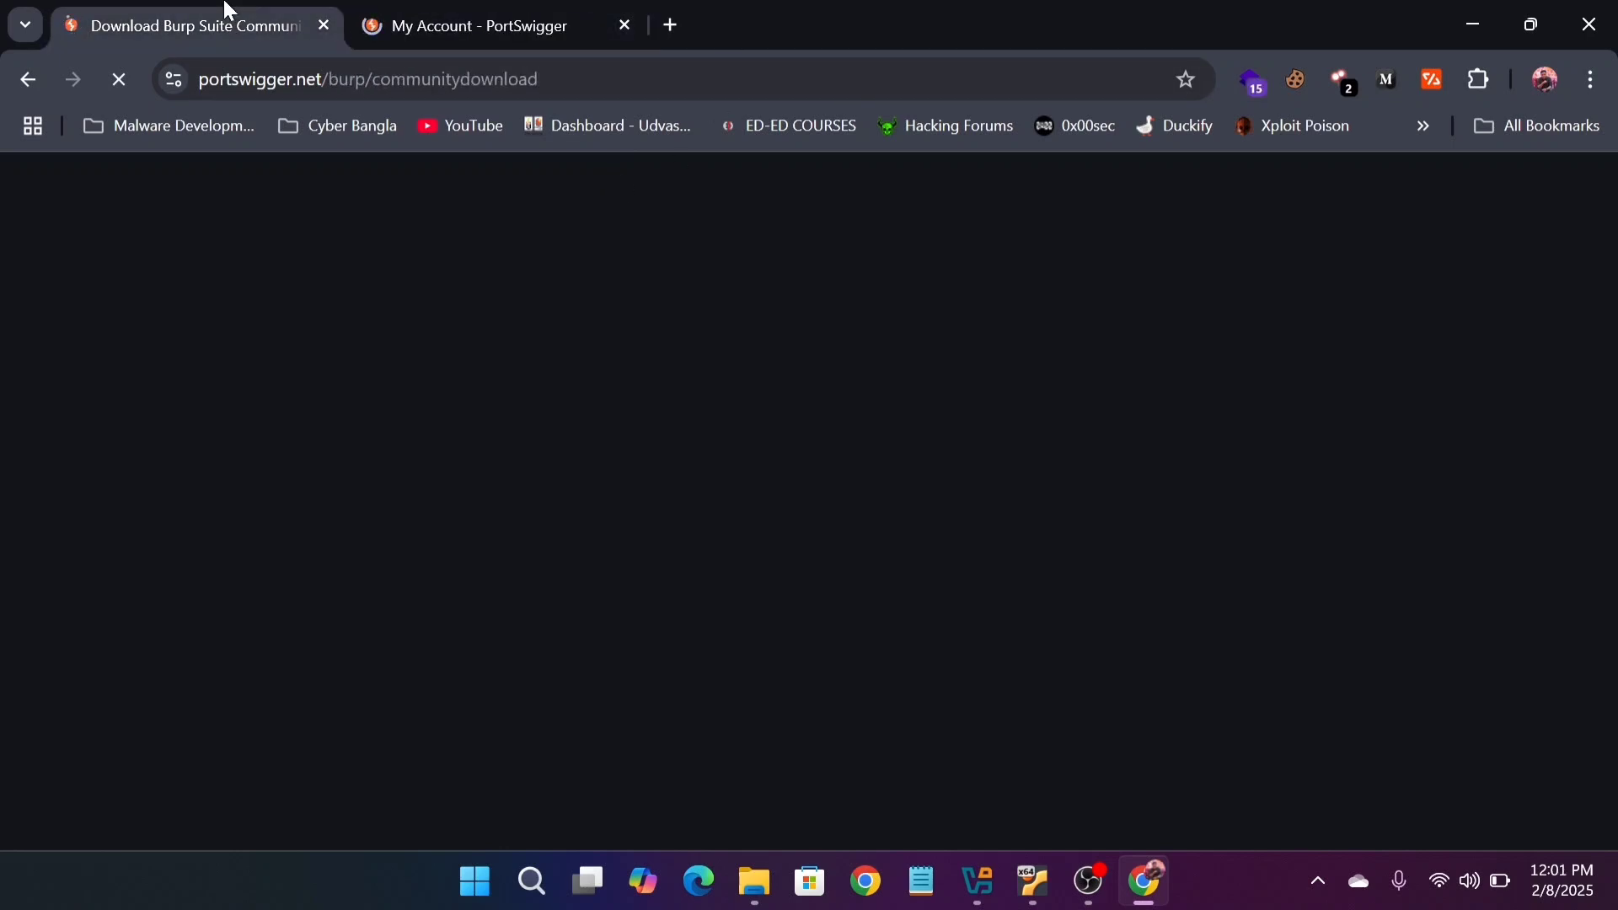
left_click(428, 10)
left_click(282, 10)
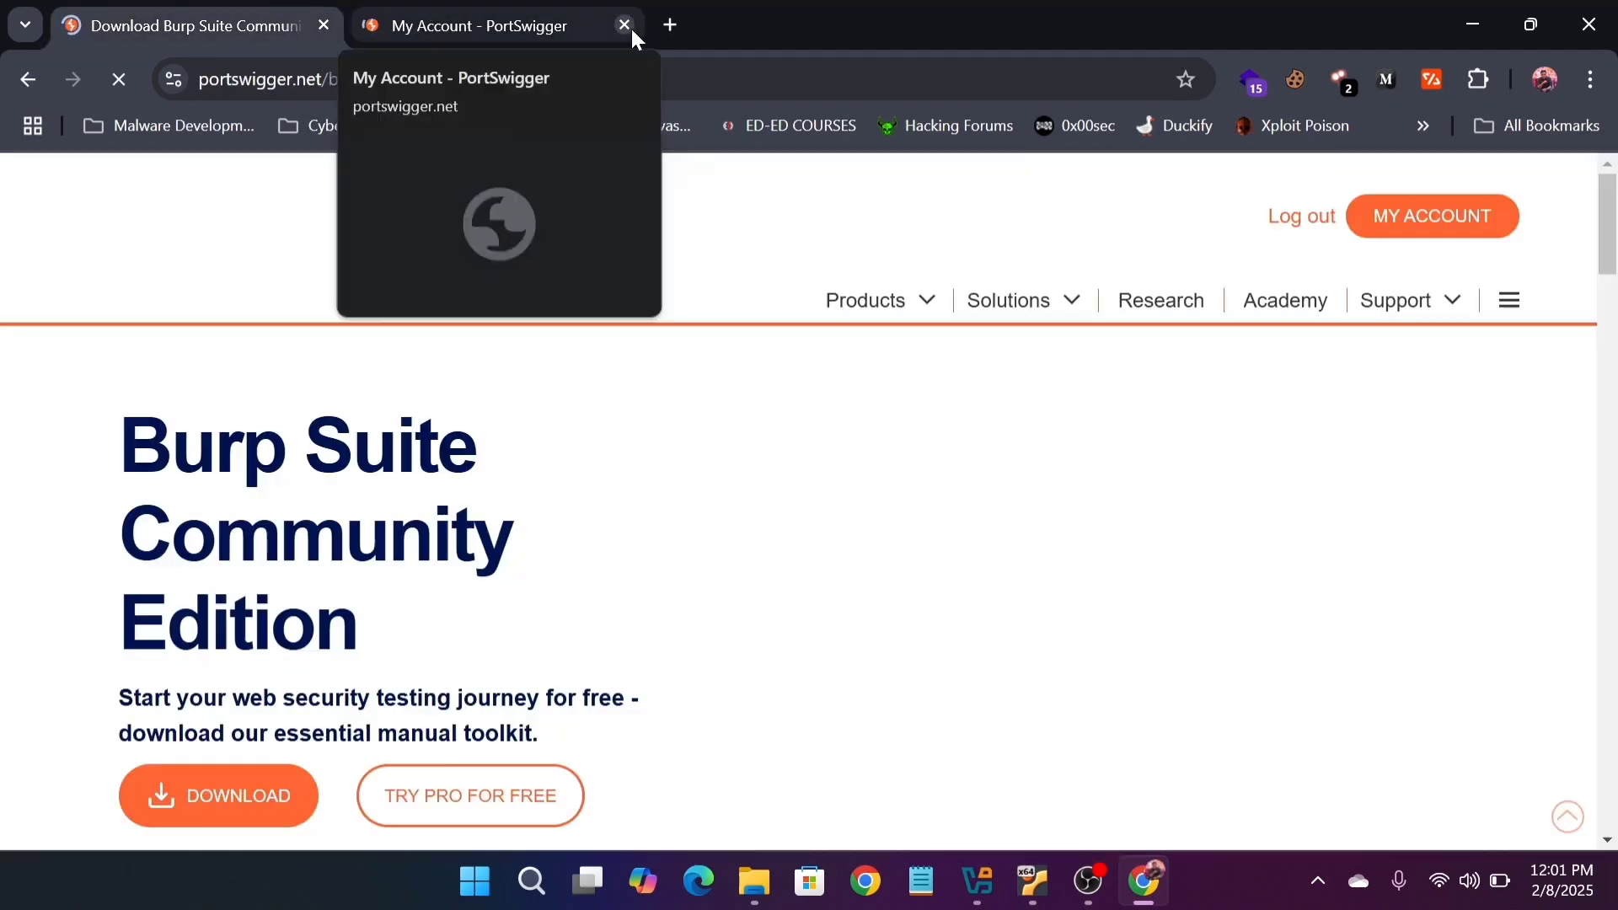
left_click(630, 27)
Download the Burp Suite Community Edition 2024.12.1 installer for Windows (x64) from its release page.
scroll(687, 553, "down", 2)
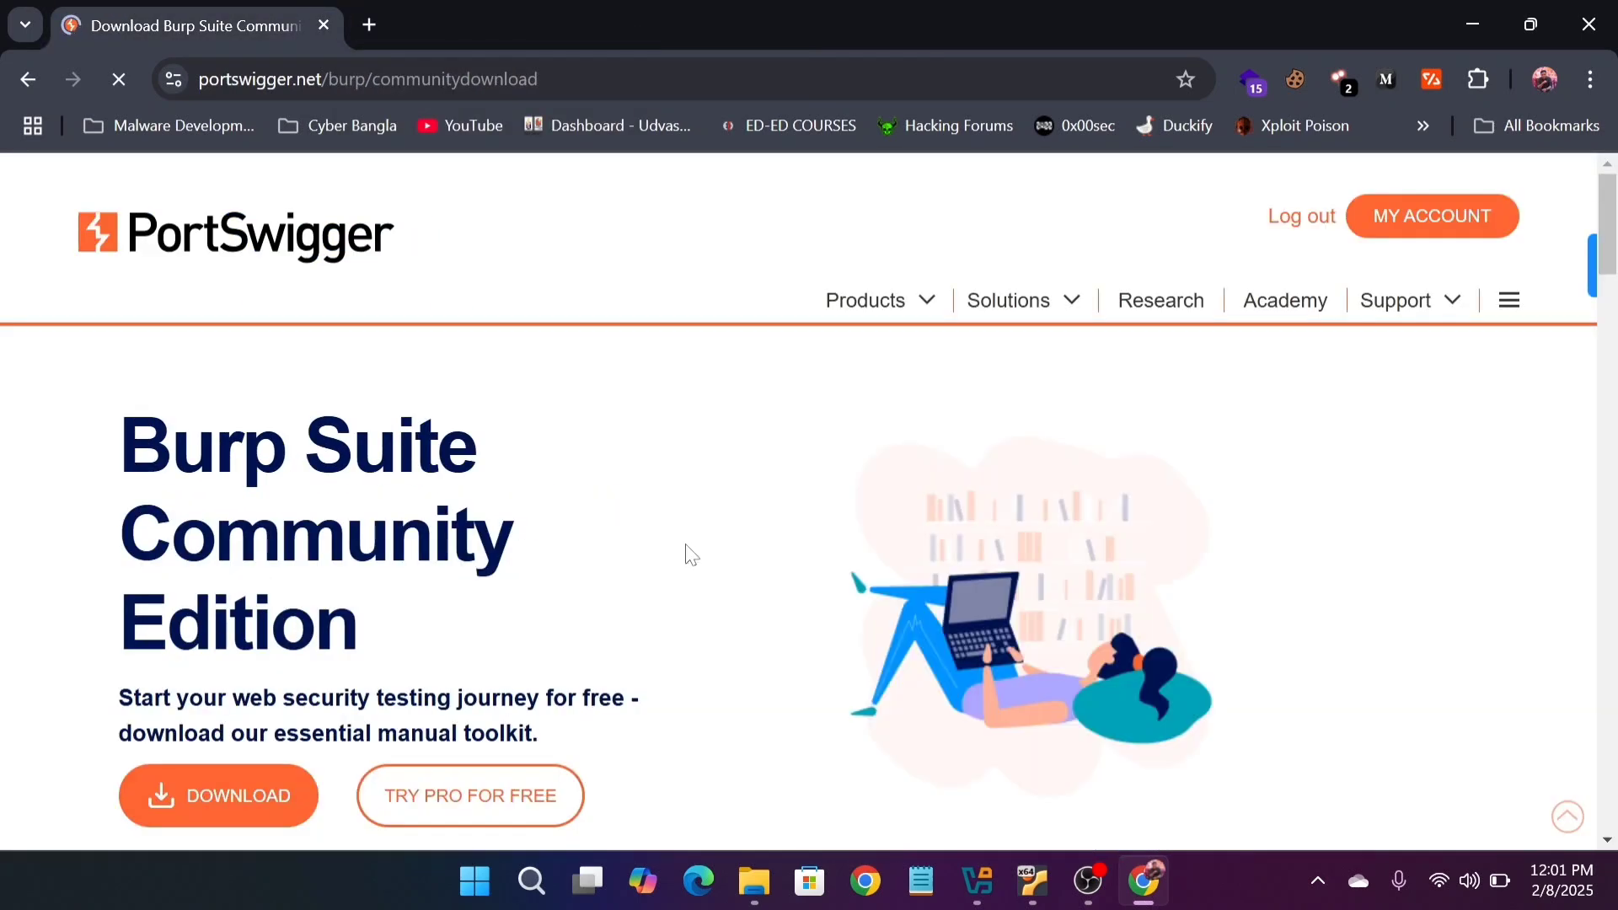
scroll(691, 554, "down", 1)
scroll(332, 558, "down", 2)
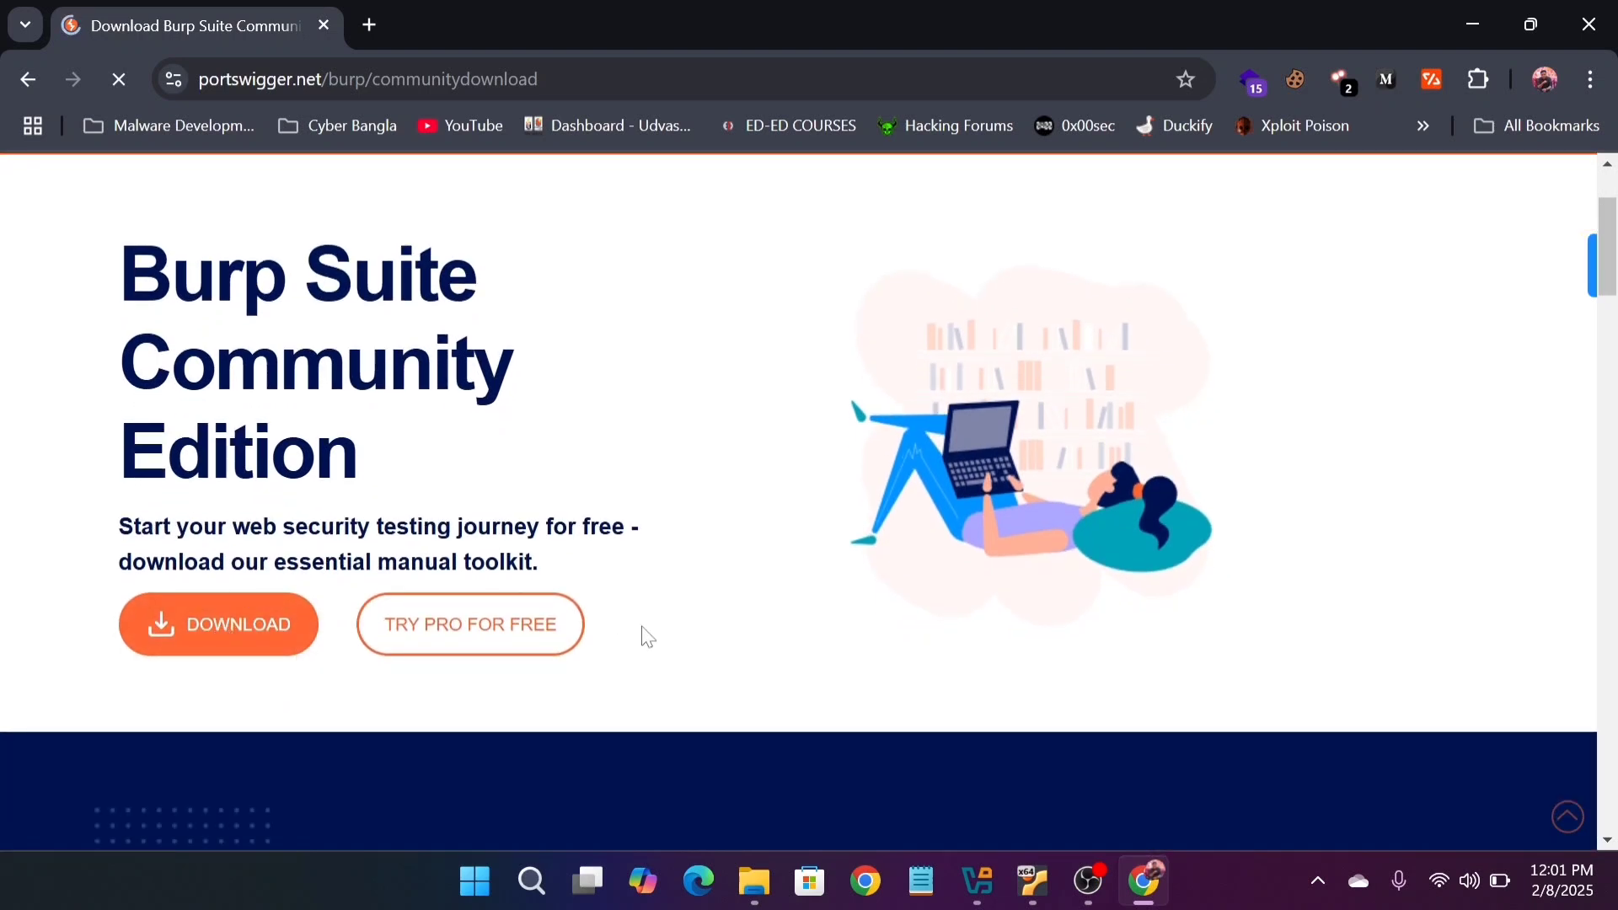
left_click(236, 636)
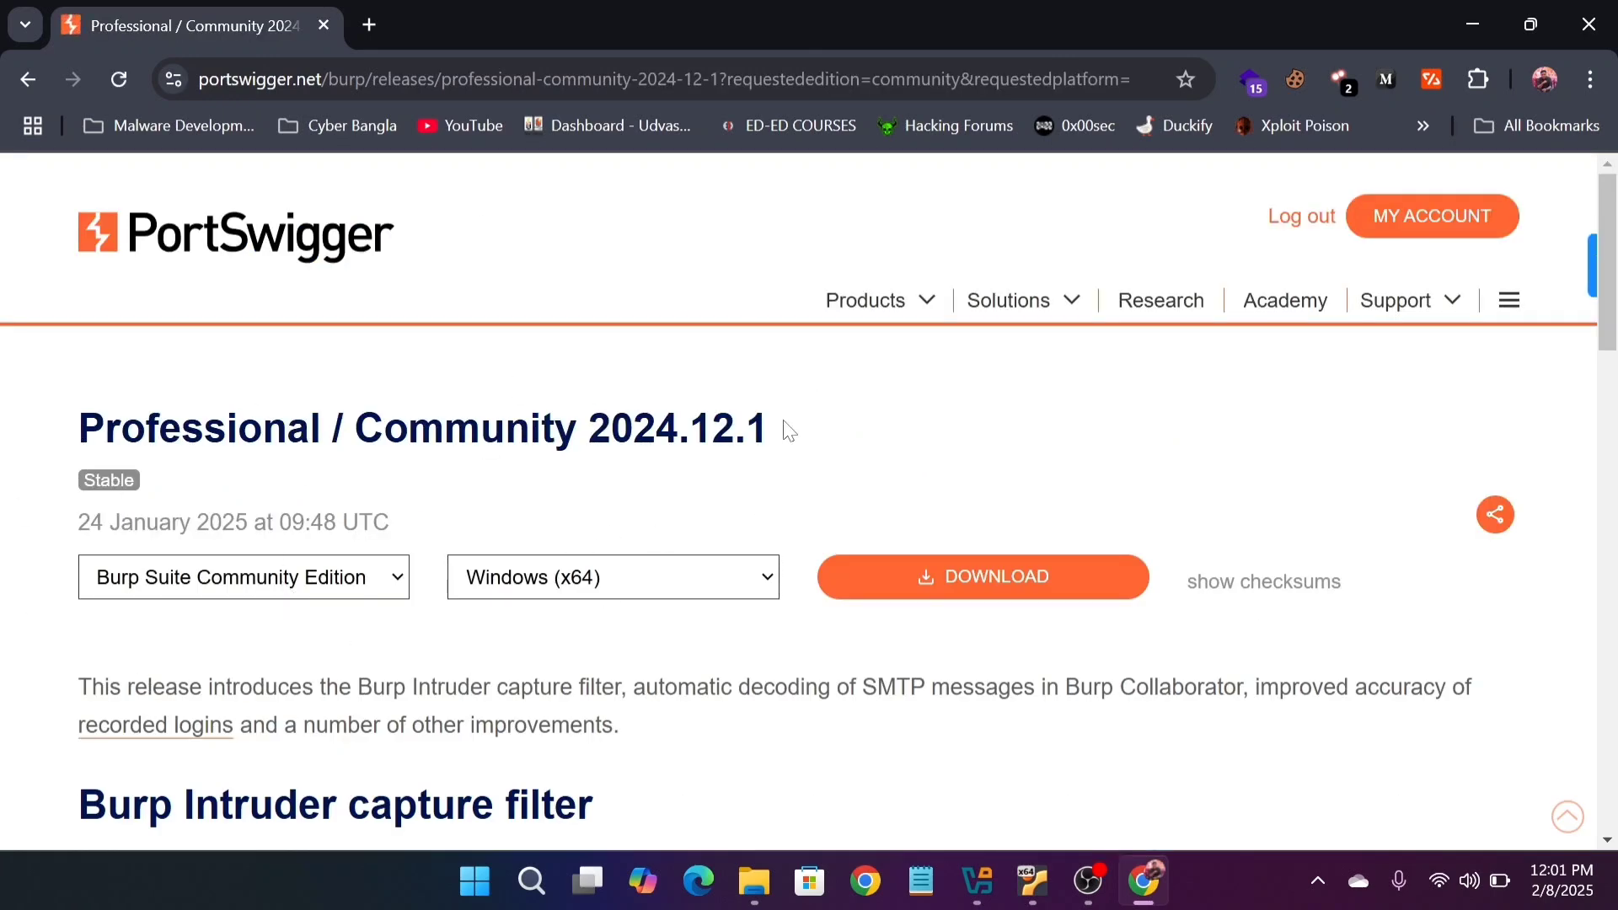
left_click_drag(788, 432, 590, 430)
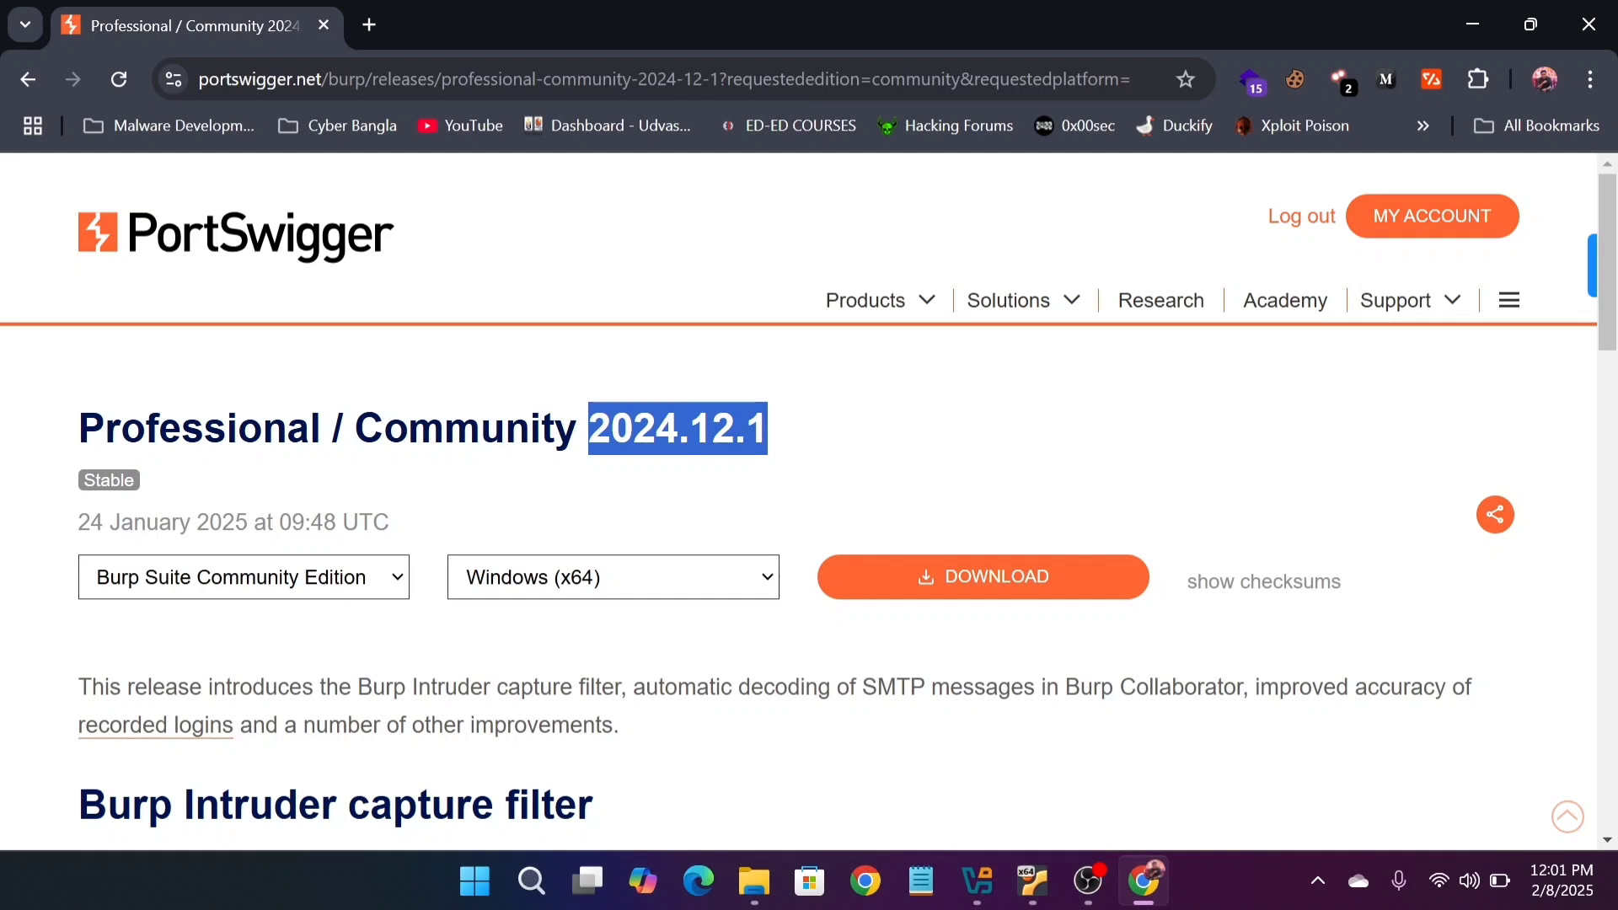
left_click(344, 649)
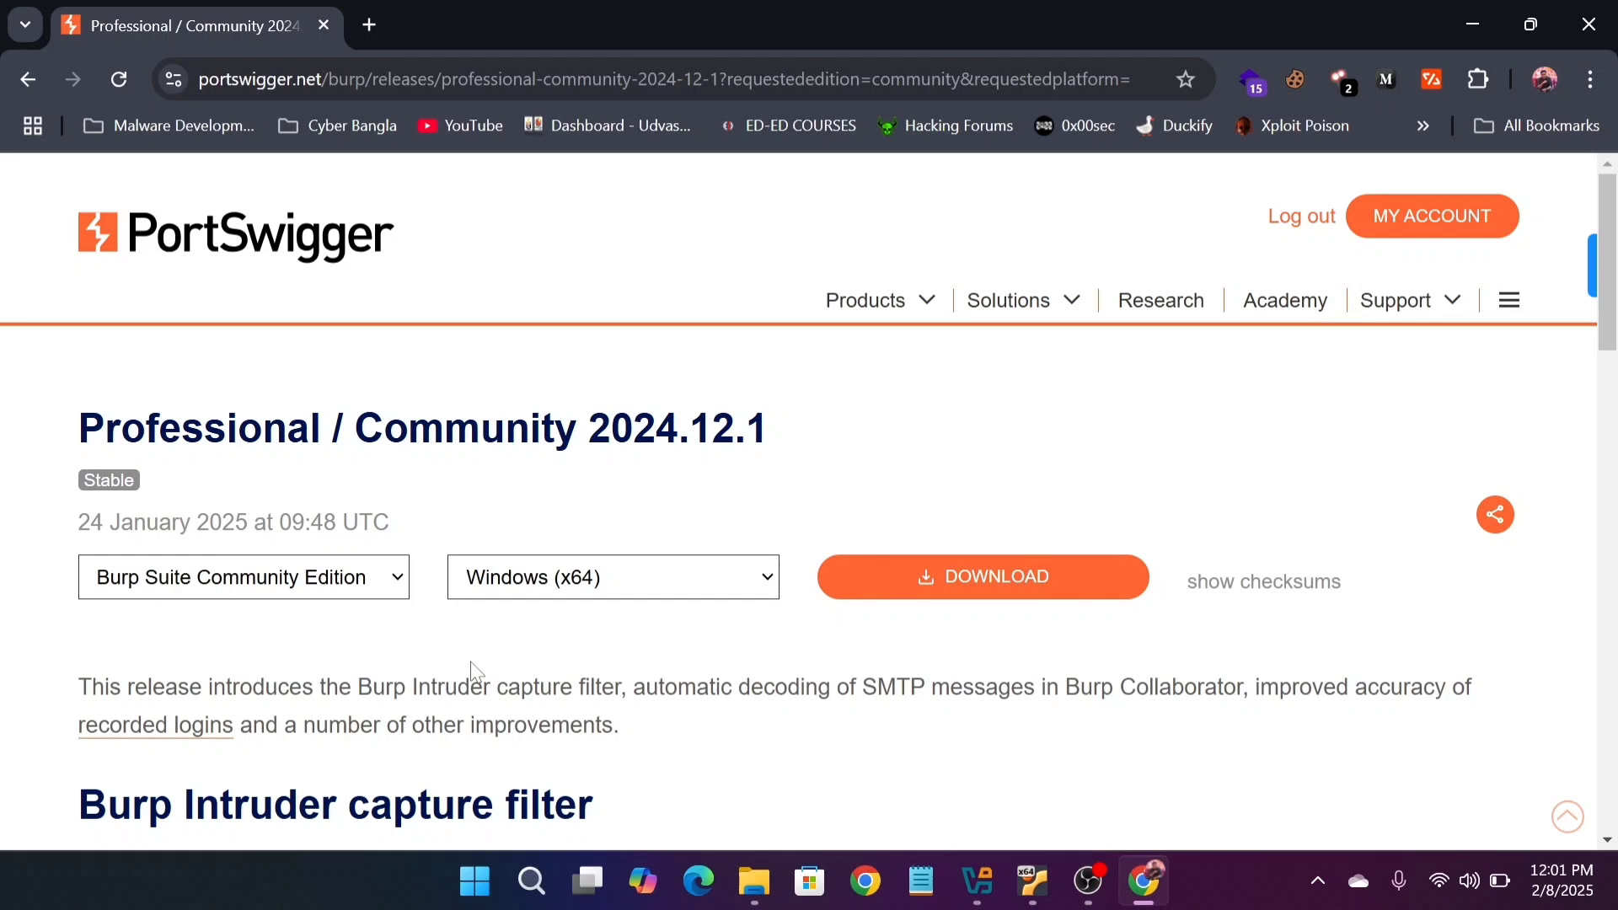
scroll(475, 672, "down", 1)
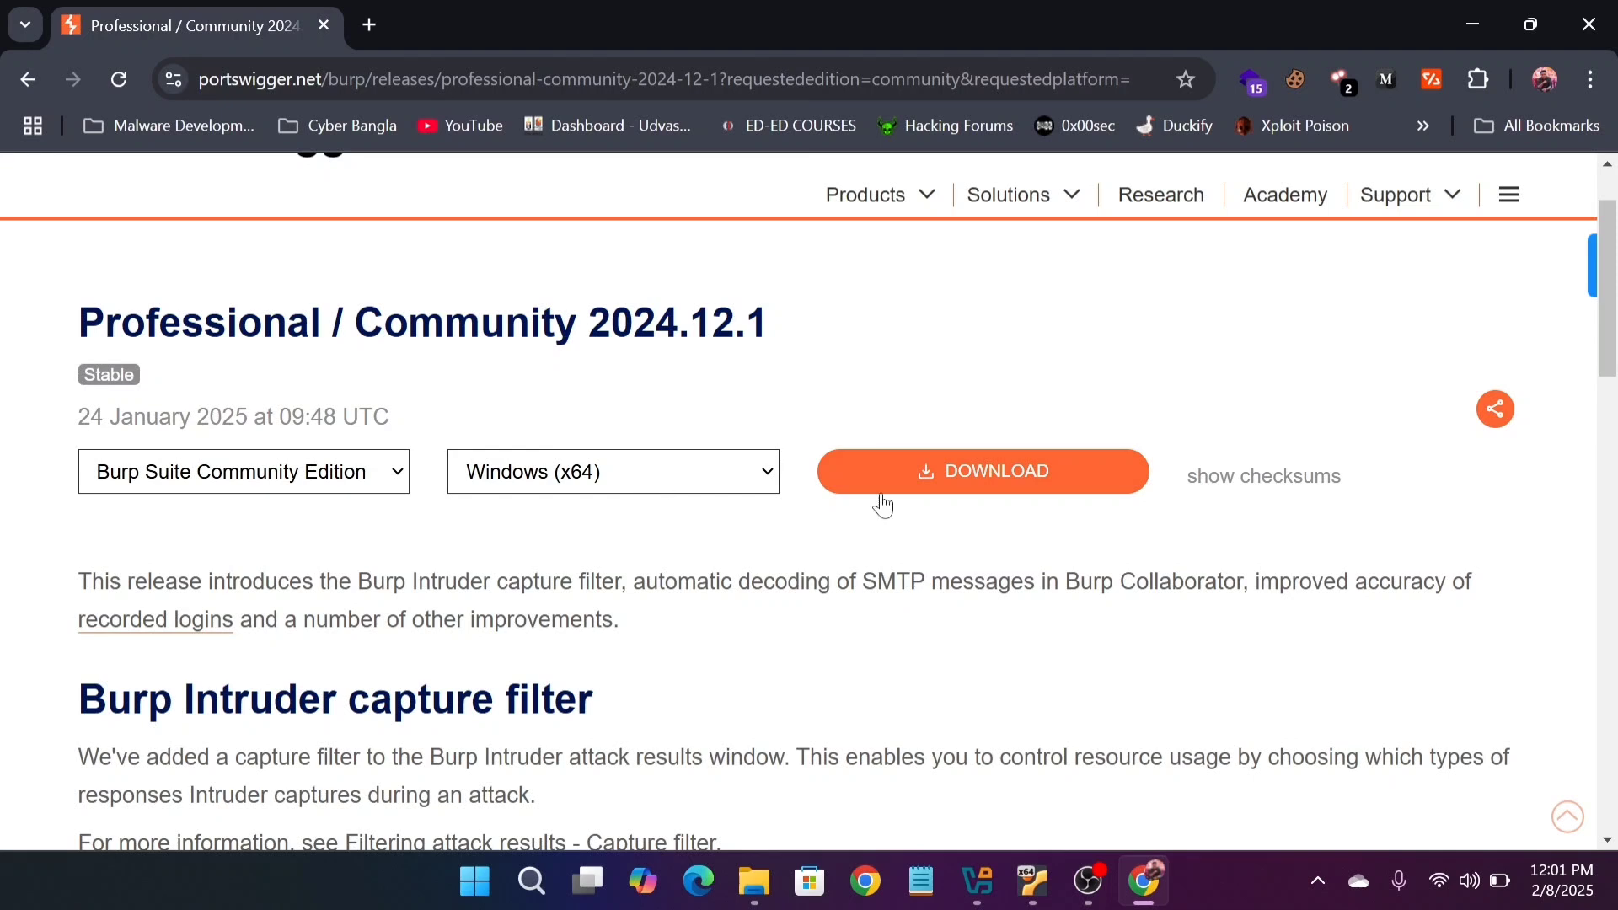
left_click(977, 494)
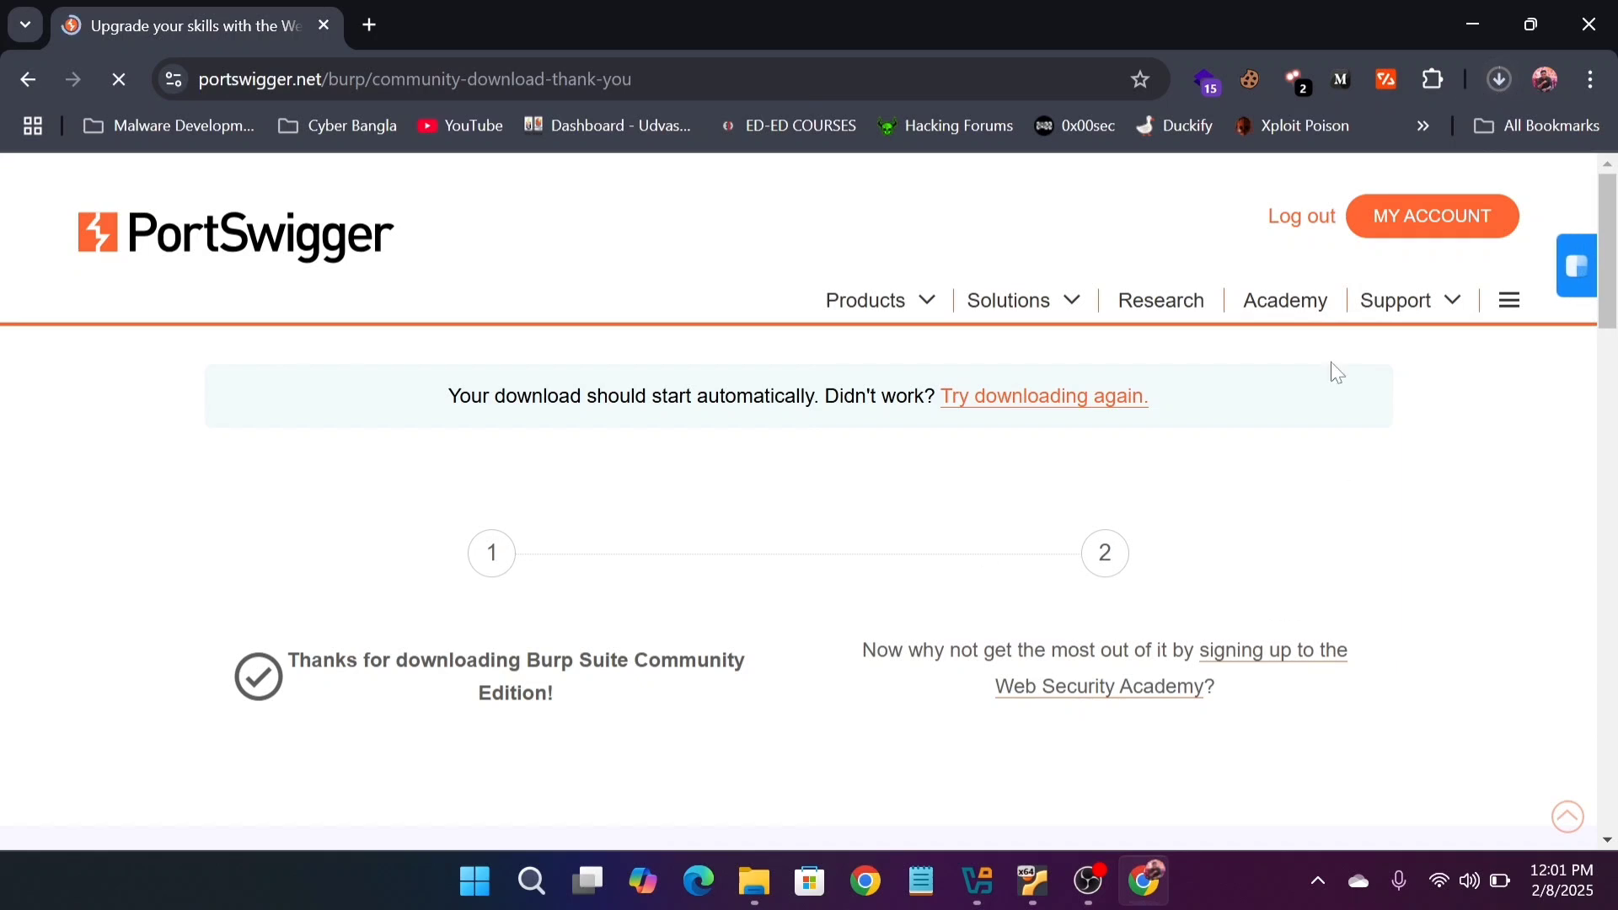
Cancel the running download of the duplicate Burp Suite installer and minimize the browser window.
left_click(1506, 68)
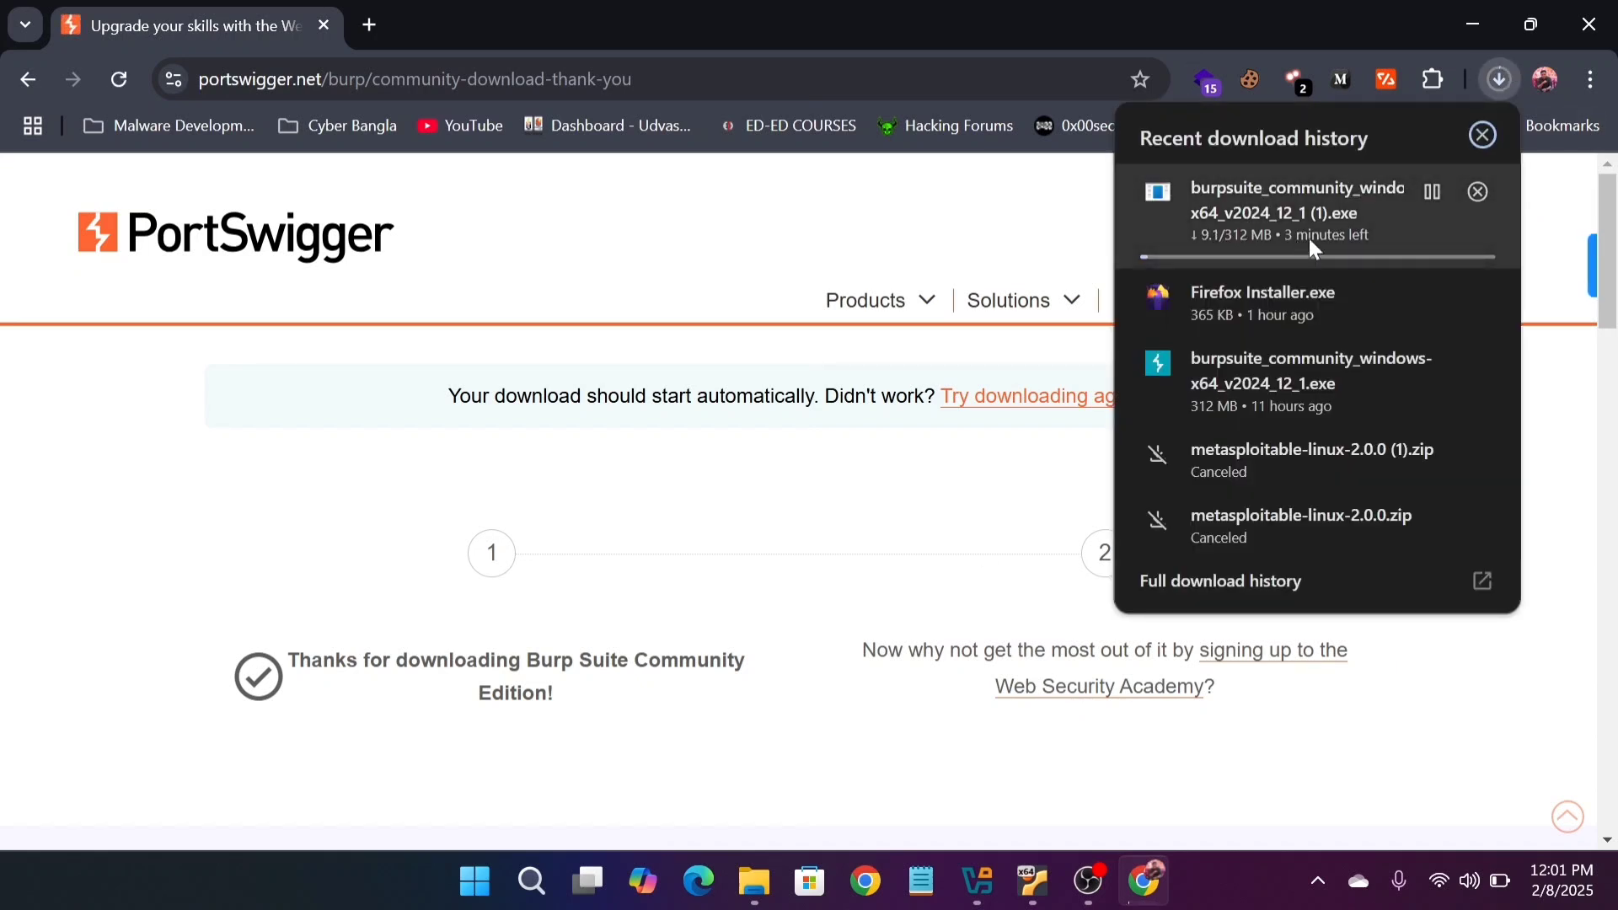
left_click(1477, 193)
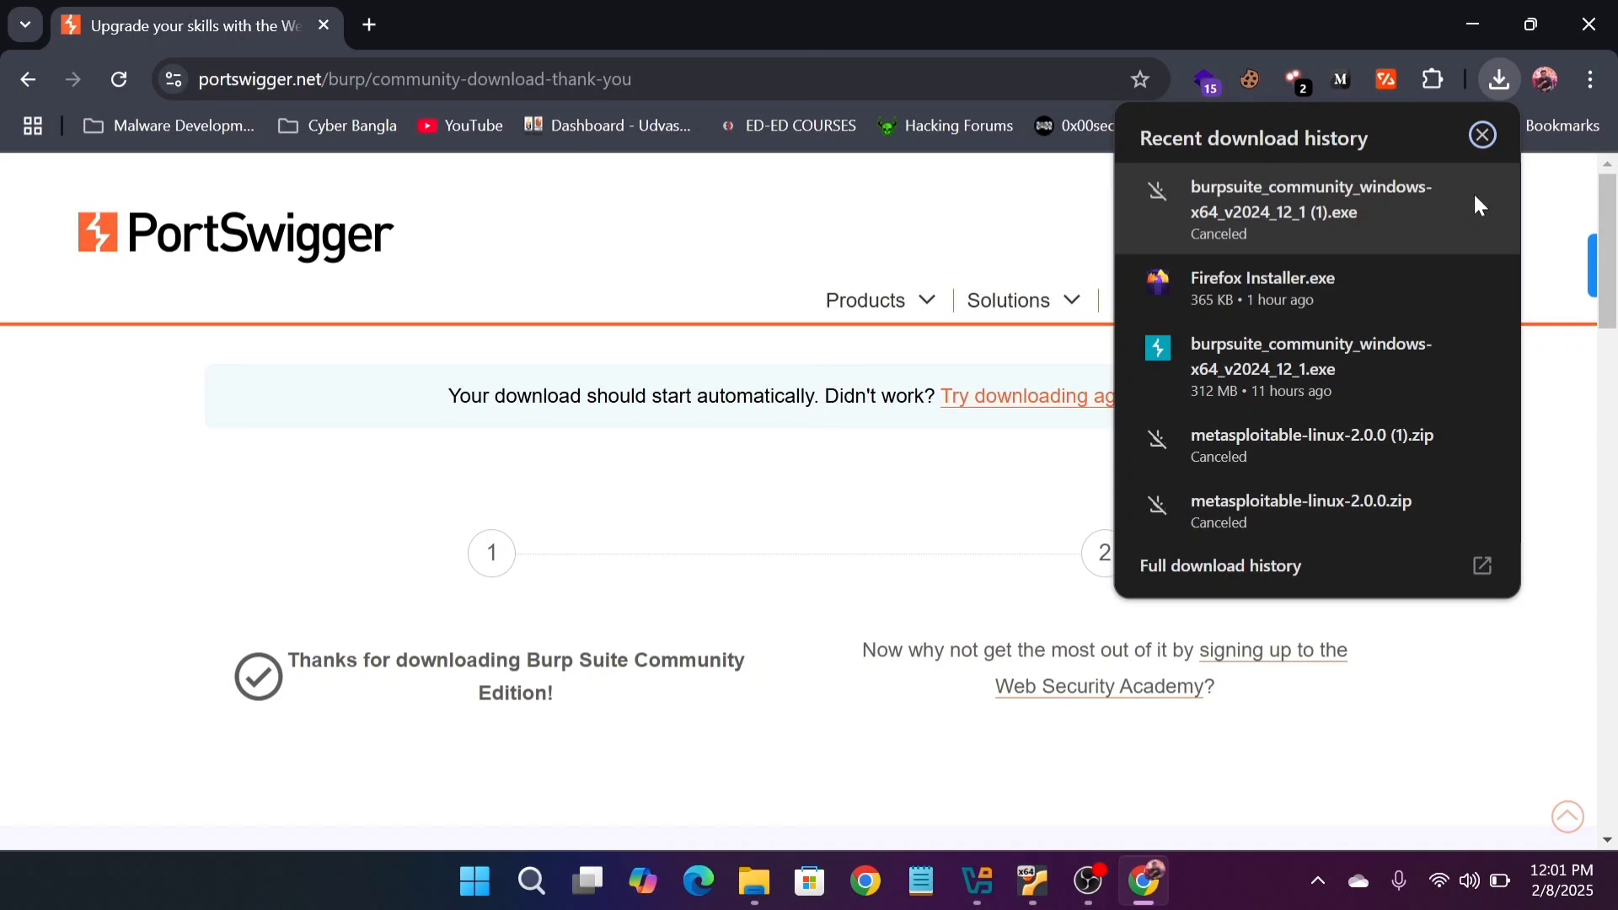
left_click(1500, 11)
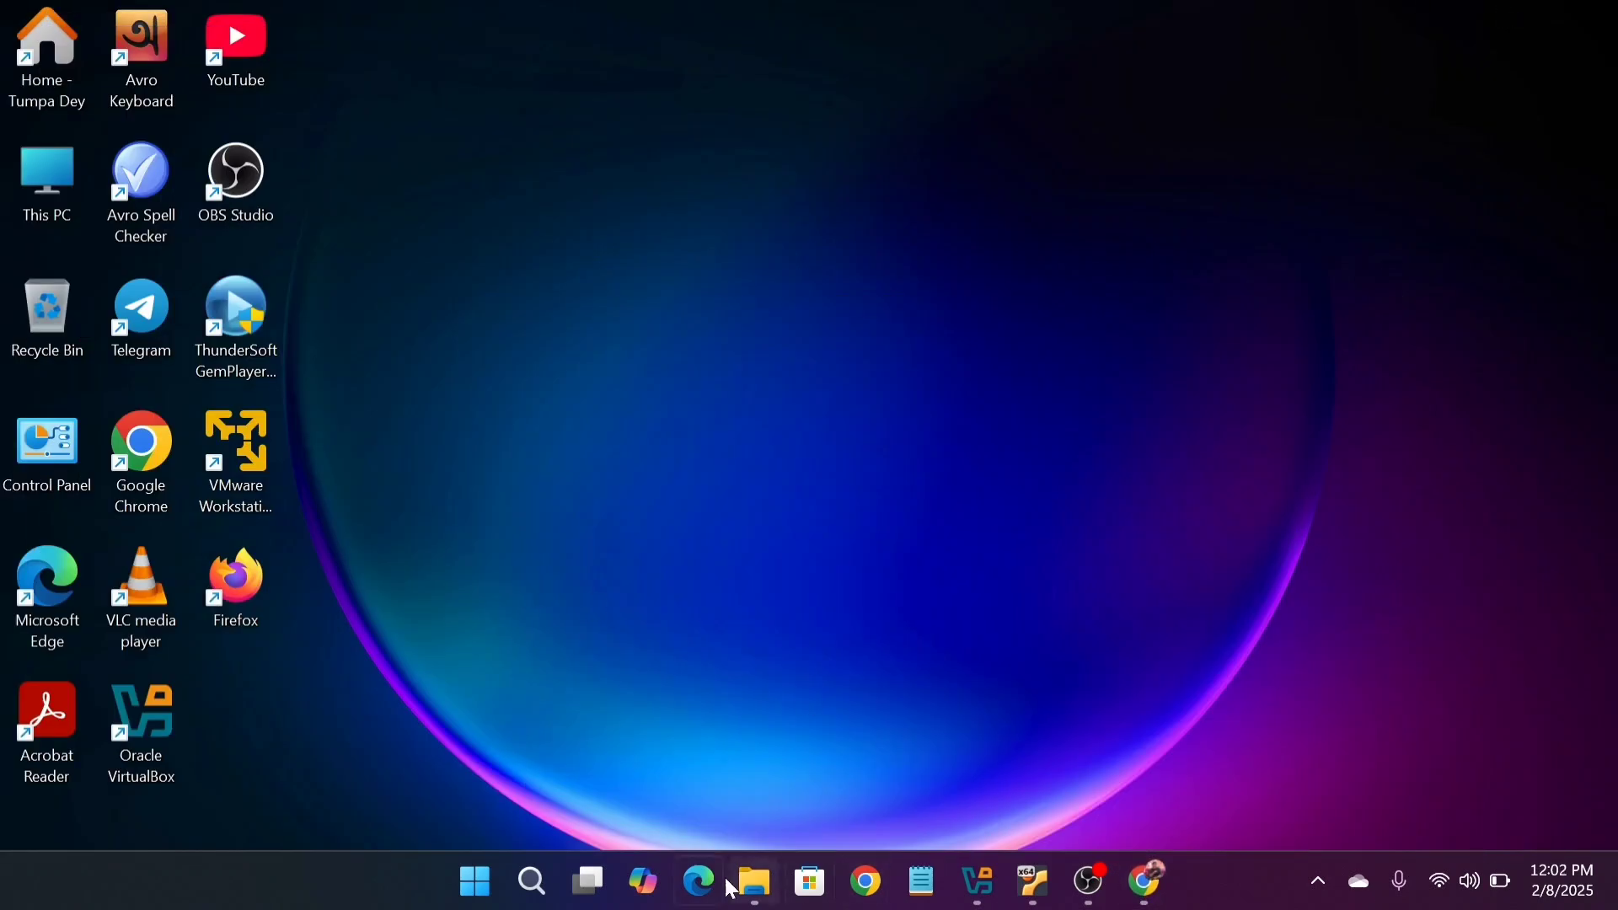
Run the existing burpsuite_community_windows-x64_v2024_12_1 installer from the Downloads folder.
left_click(740, 890)
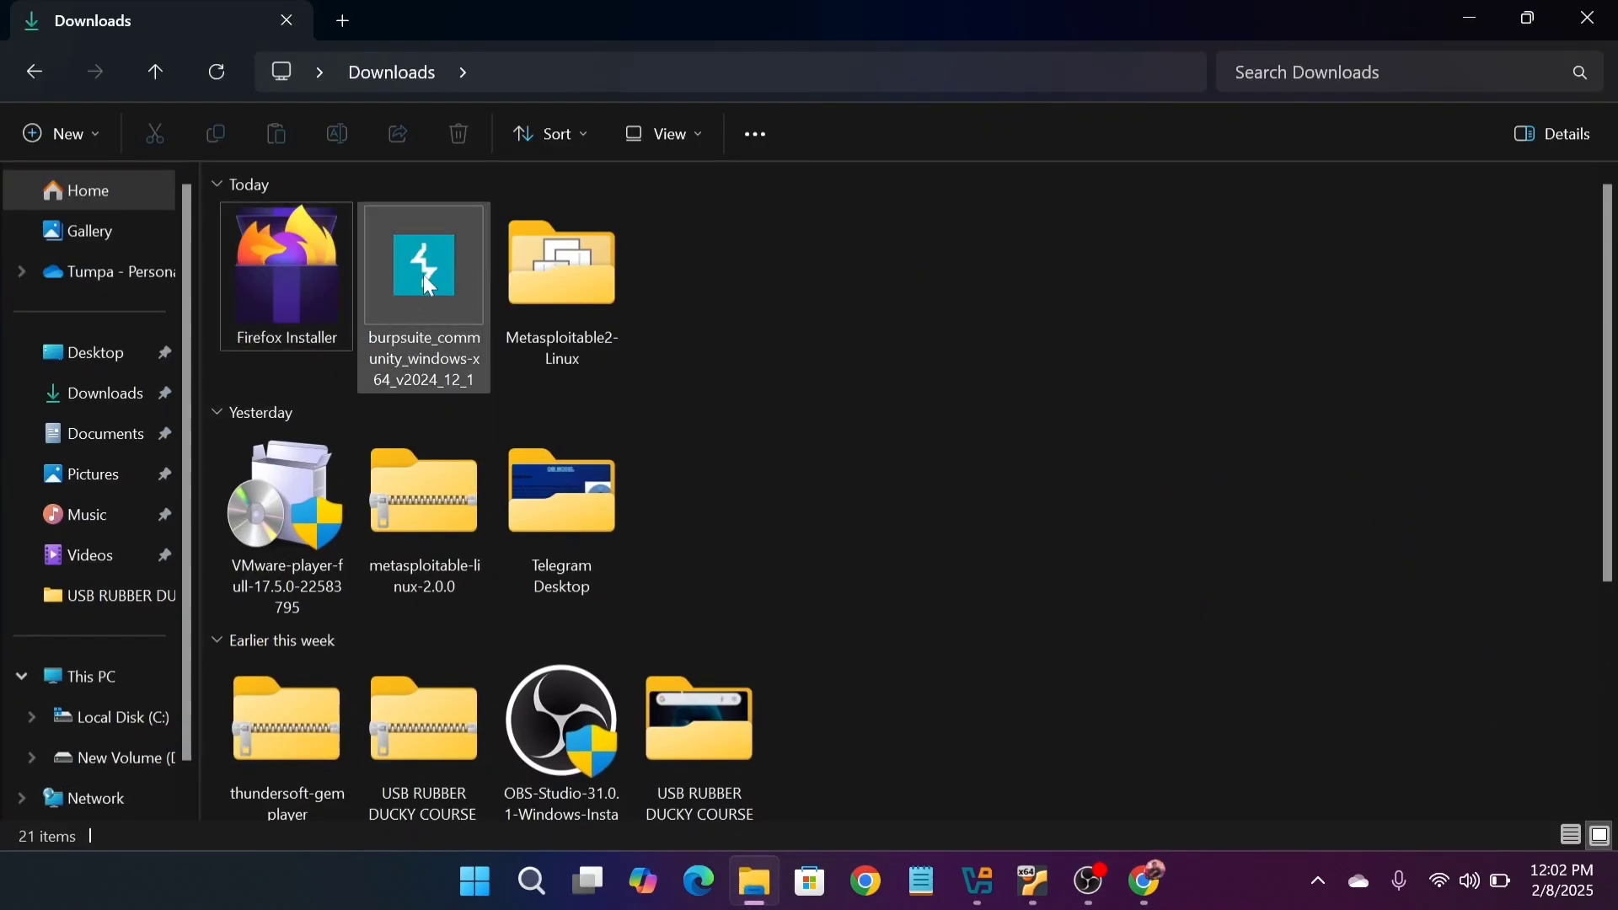
mouse_move(436, 326)
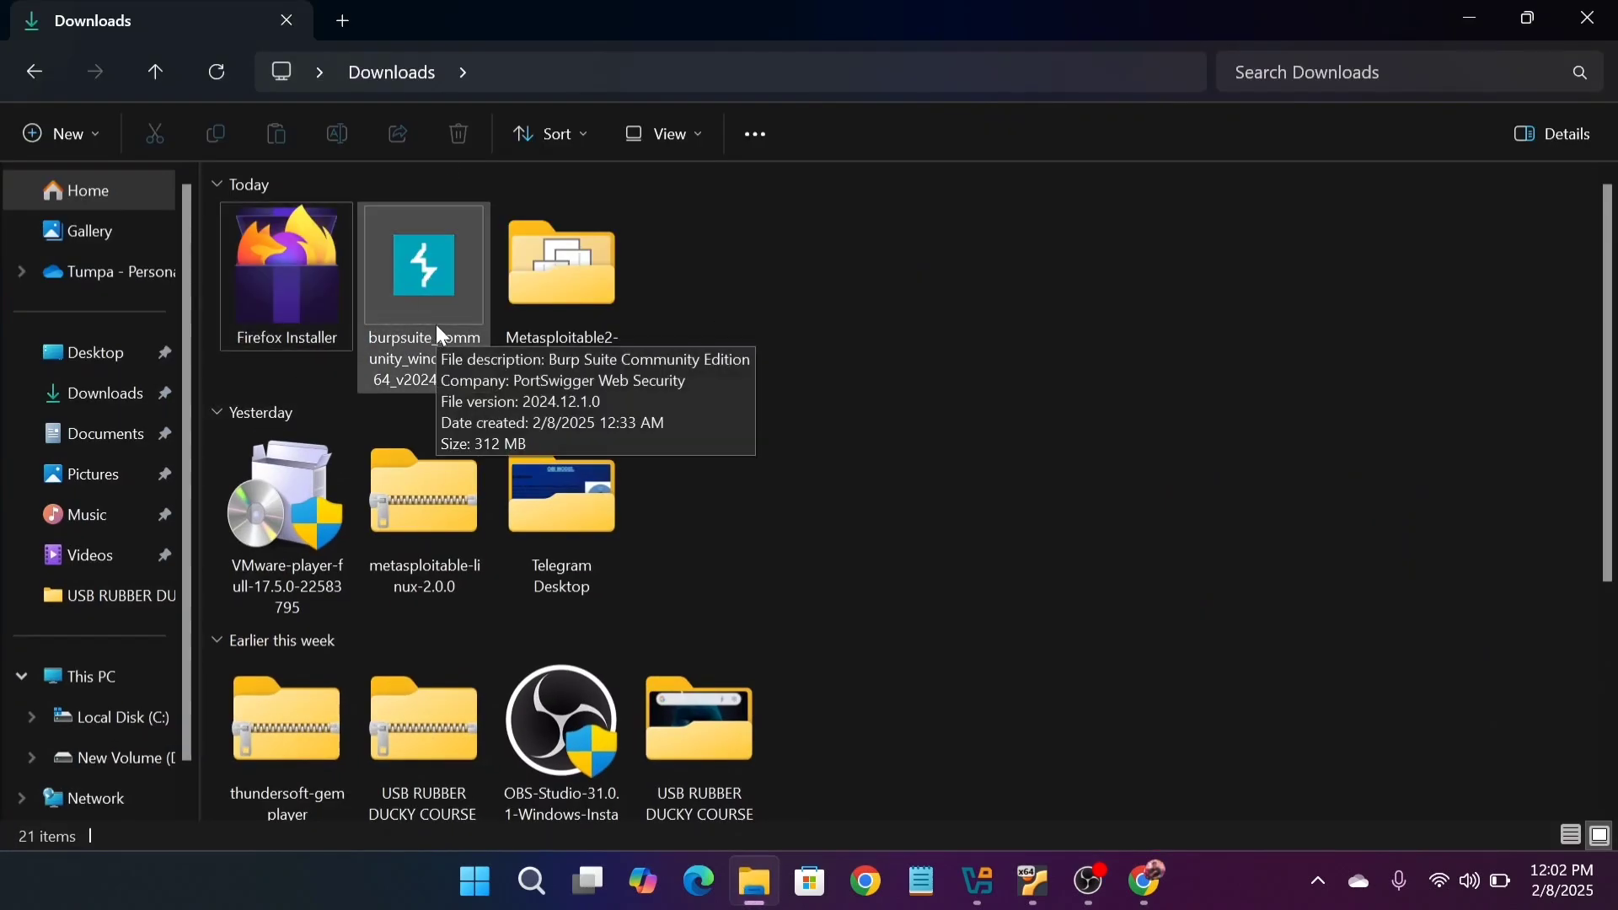
double_click(438, 268)
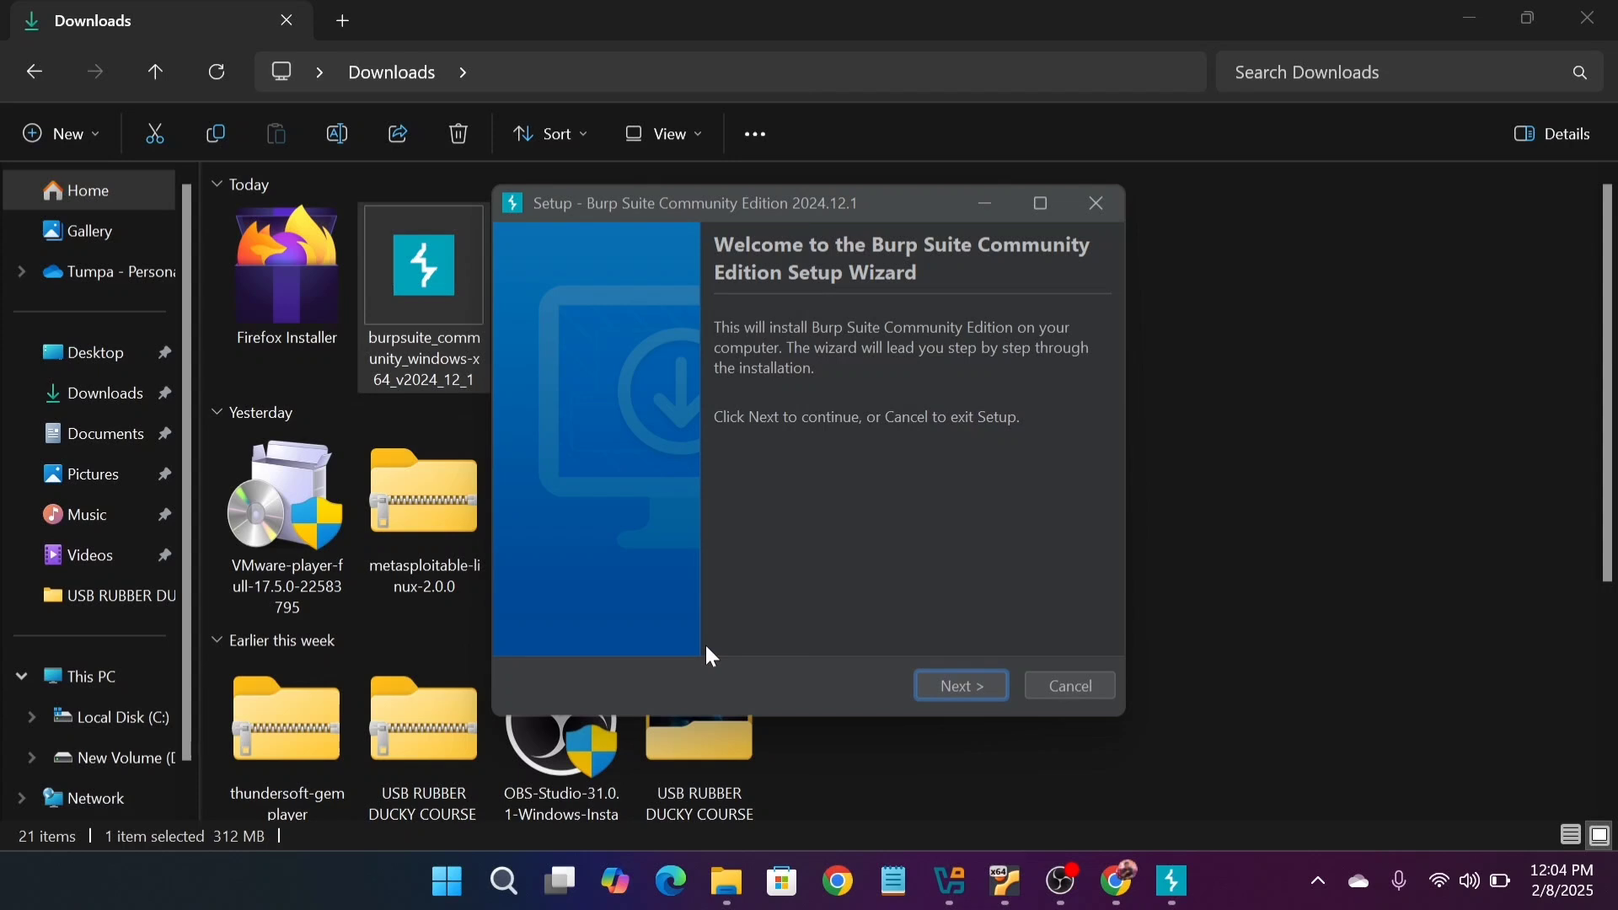
Install Burp Suite Community Edition in the default destination directory, finish the setup wizard and minimize the Downloads folder.
left_click(969, 686)
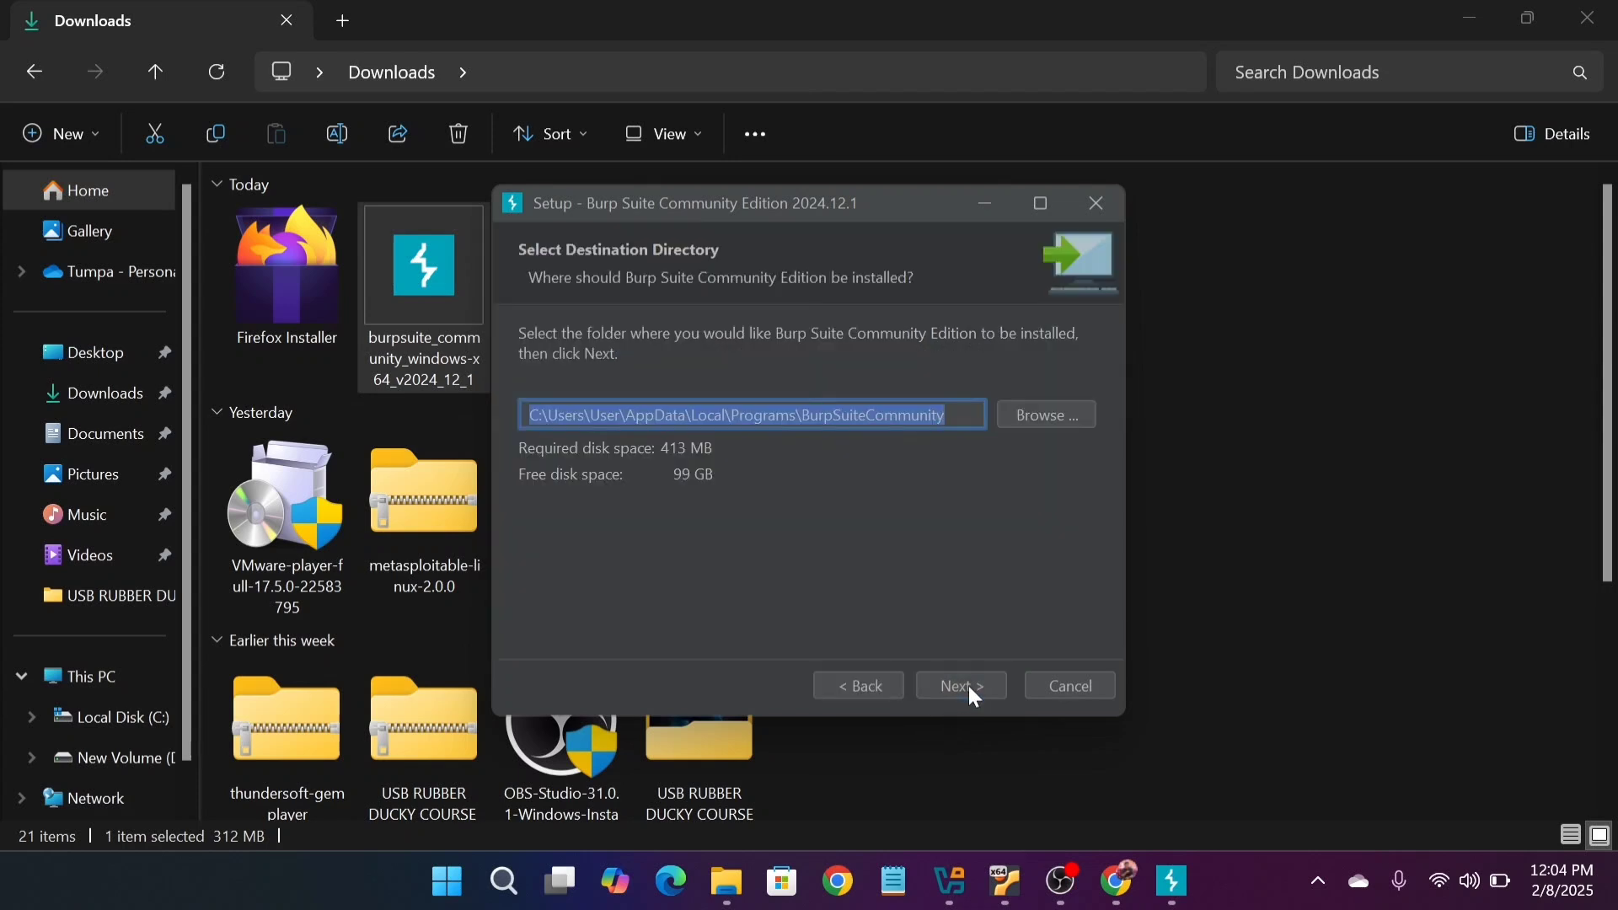
left_click(969, 686)
left_click(969, 686)
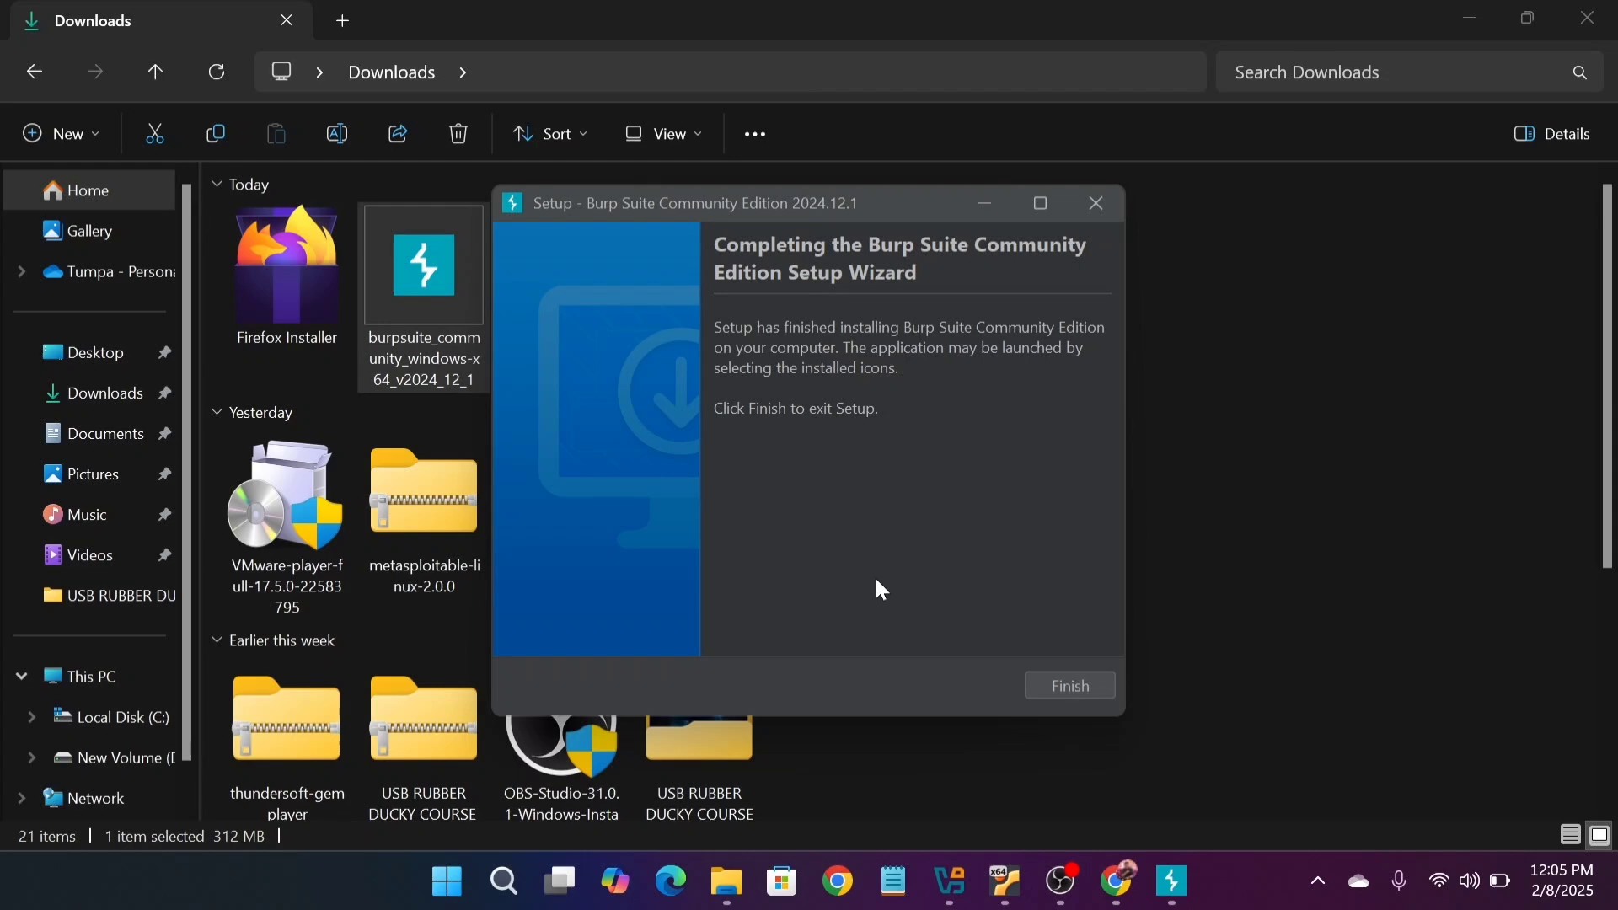
left_click(1076, 686)
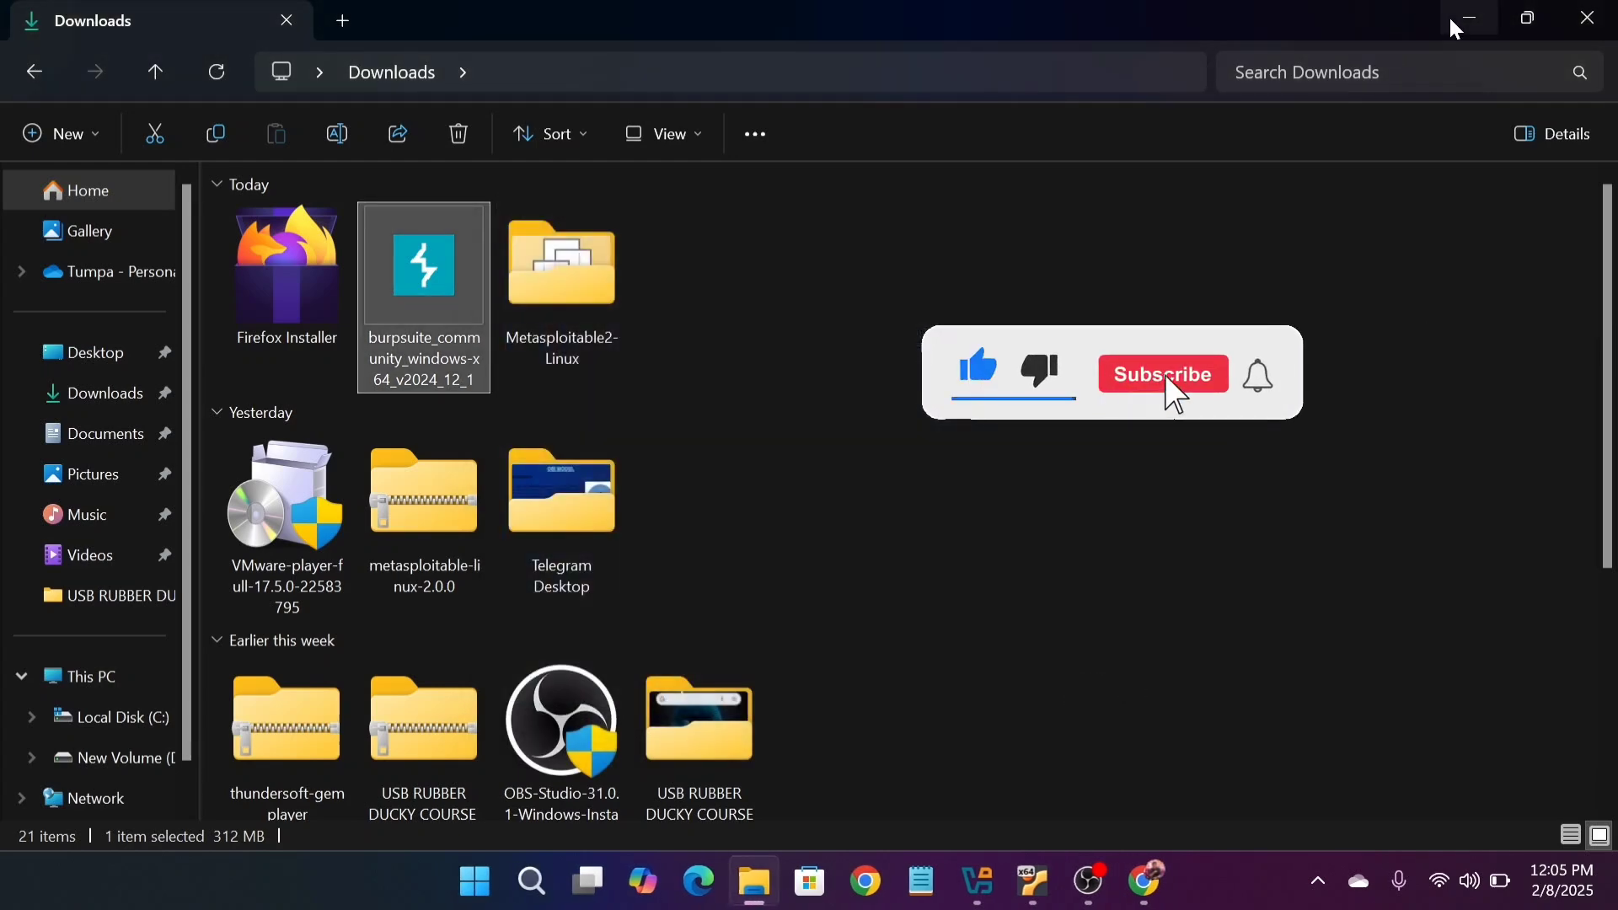
left_click(1471, 19)
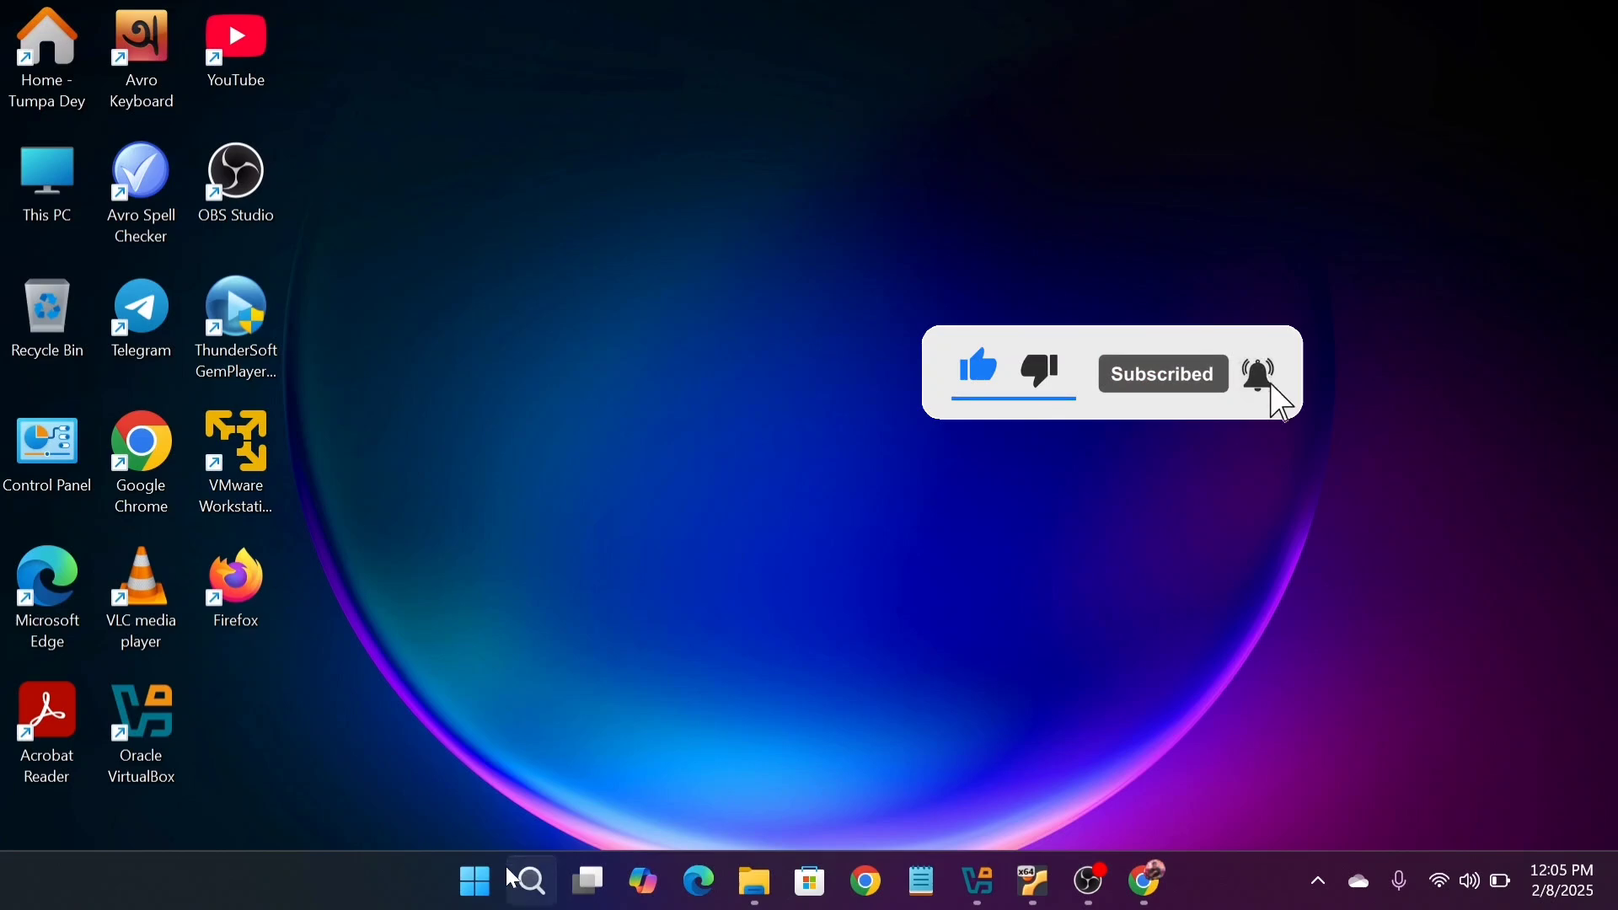
Find and launch Burp Suite Community Edition with the search term "burp", starting a temporary project in memory with Burp defaults.
left_click(489, 885)
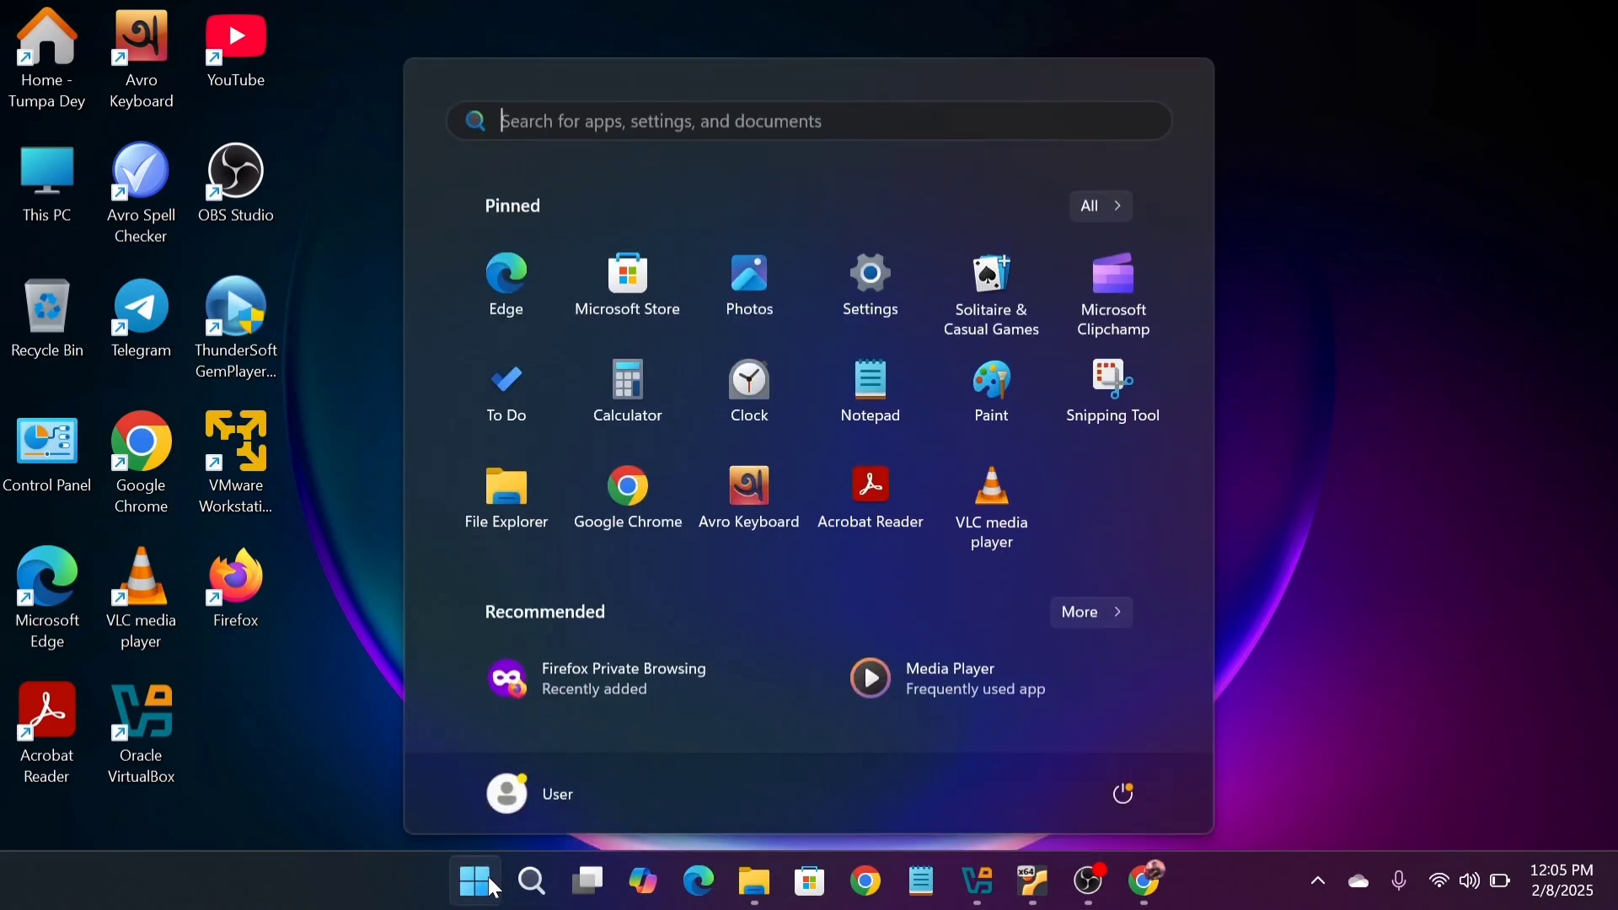
left_click(546, 886)
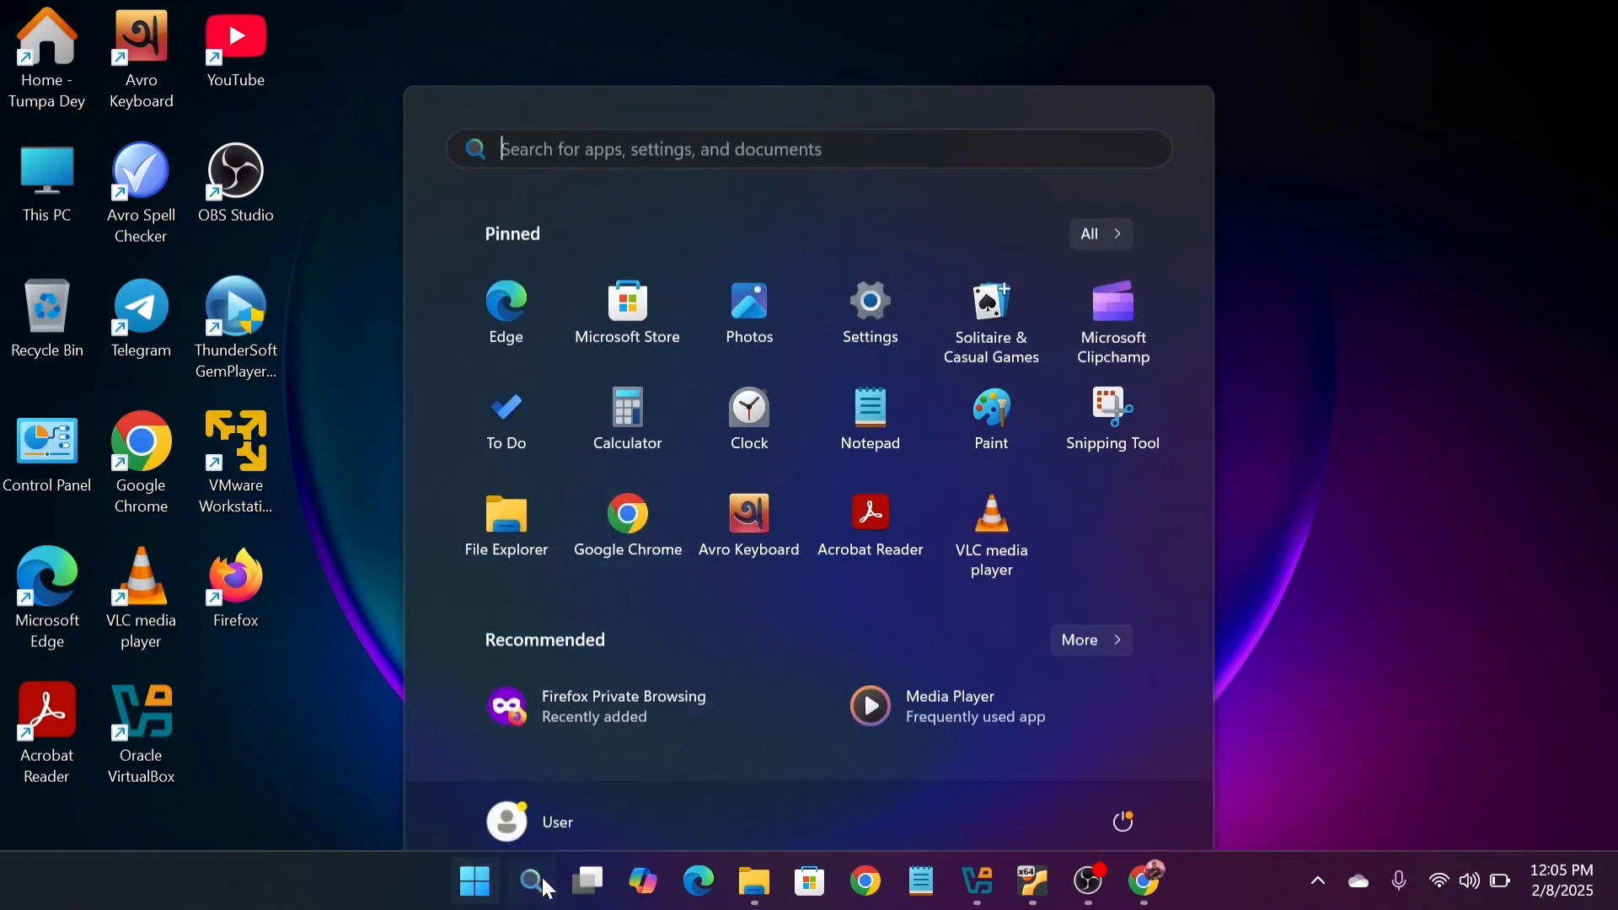
type("bu")
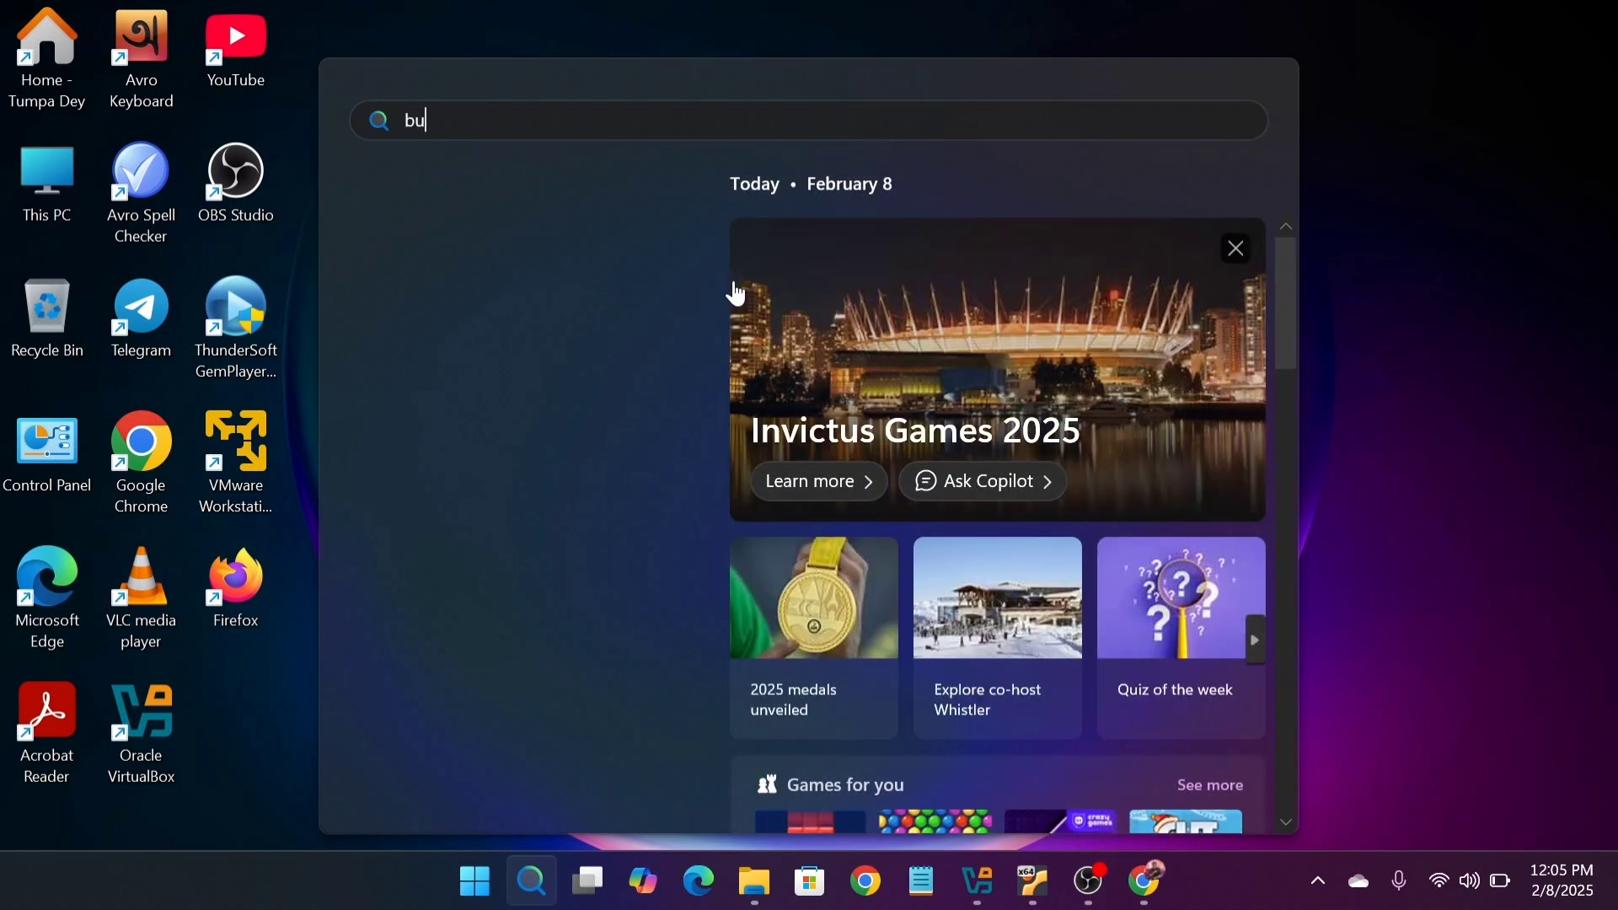
type("rp")
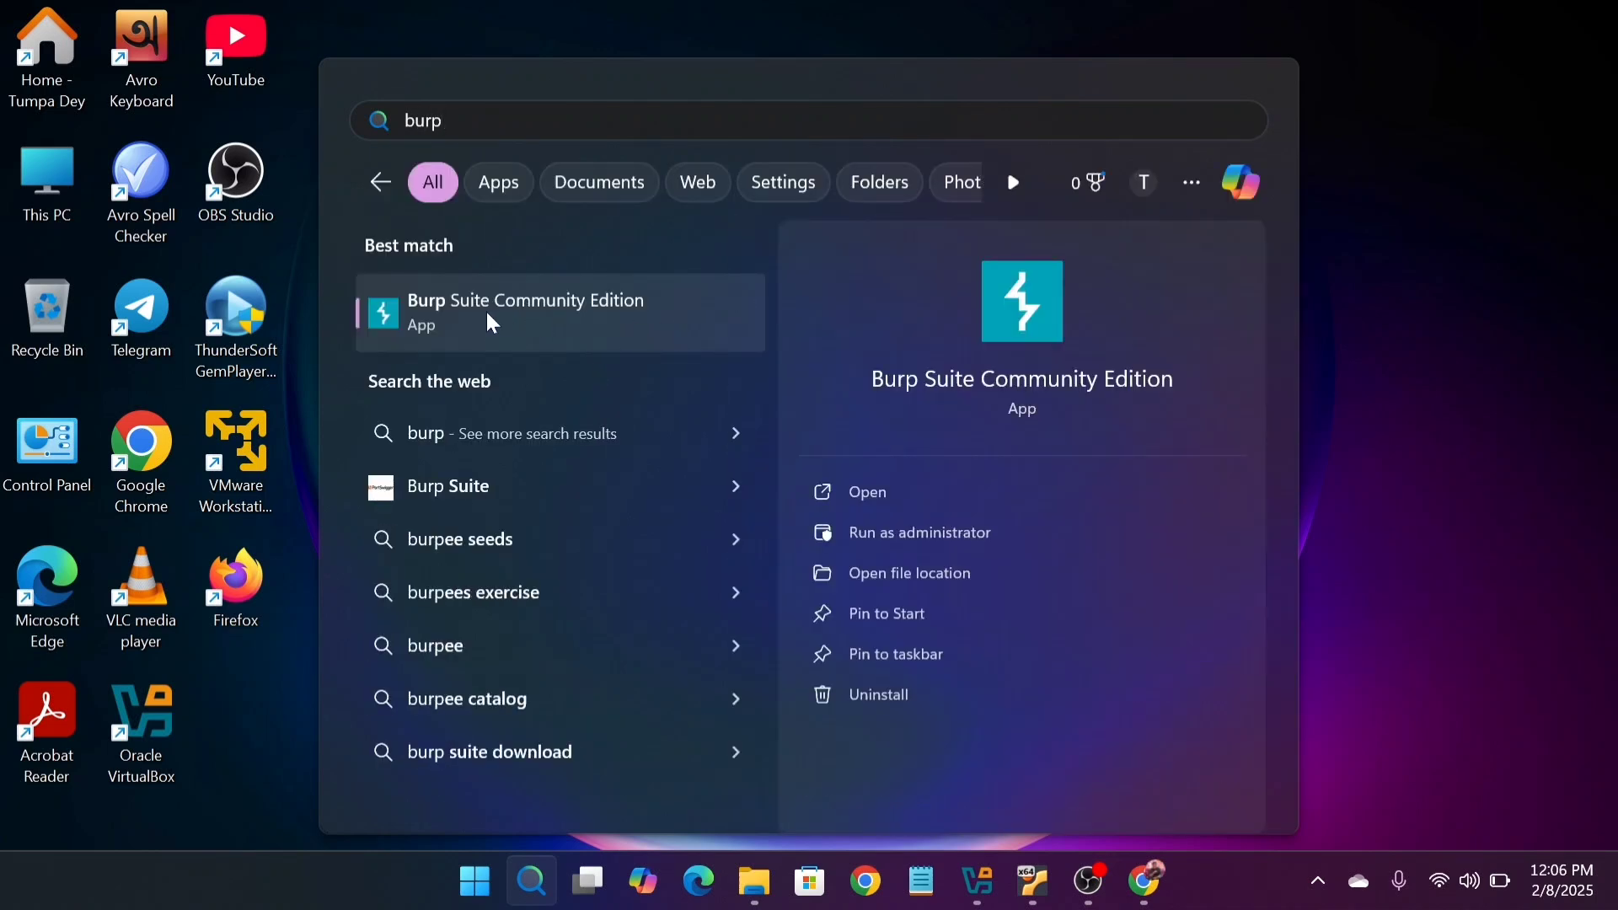
left_click(539, 324)
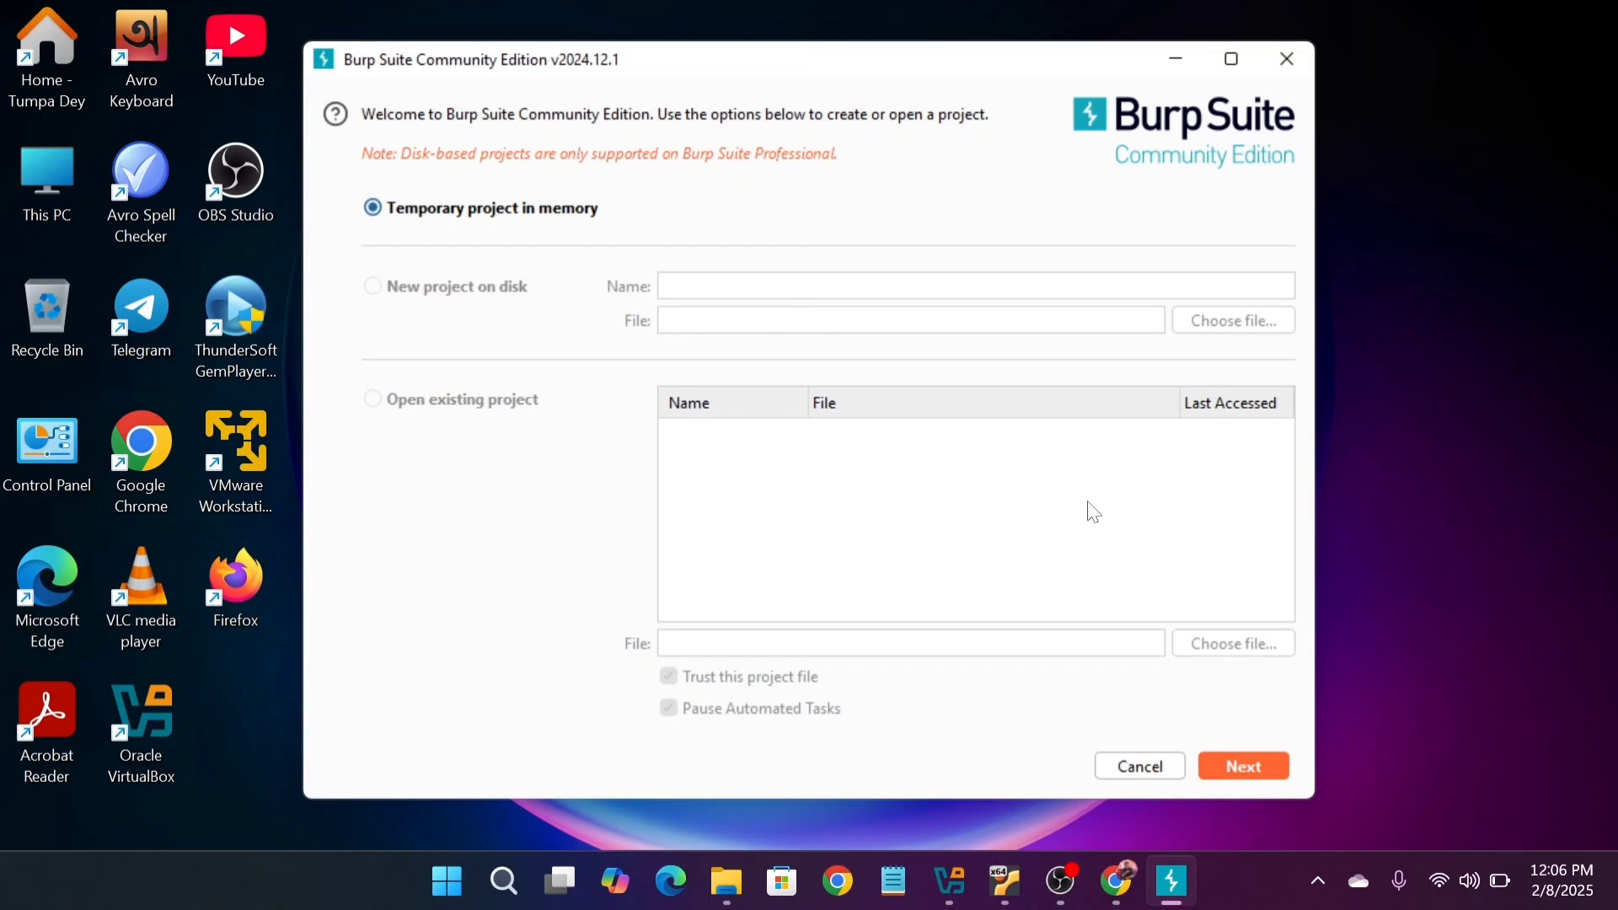
left_click(1251, 765)
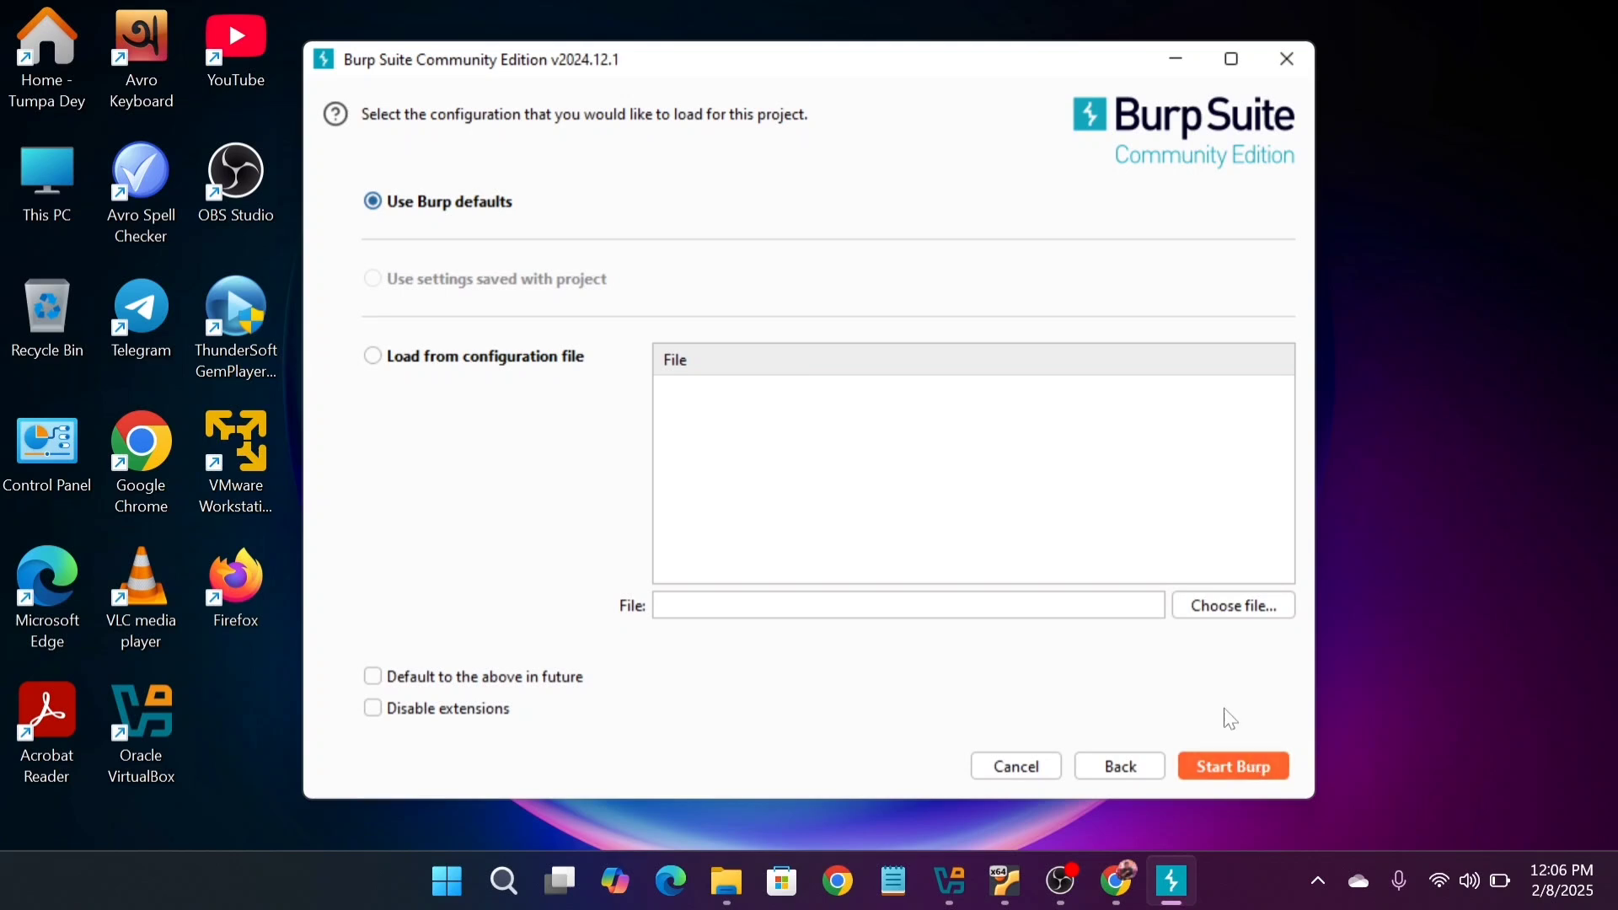
left_click(1262, 773)
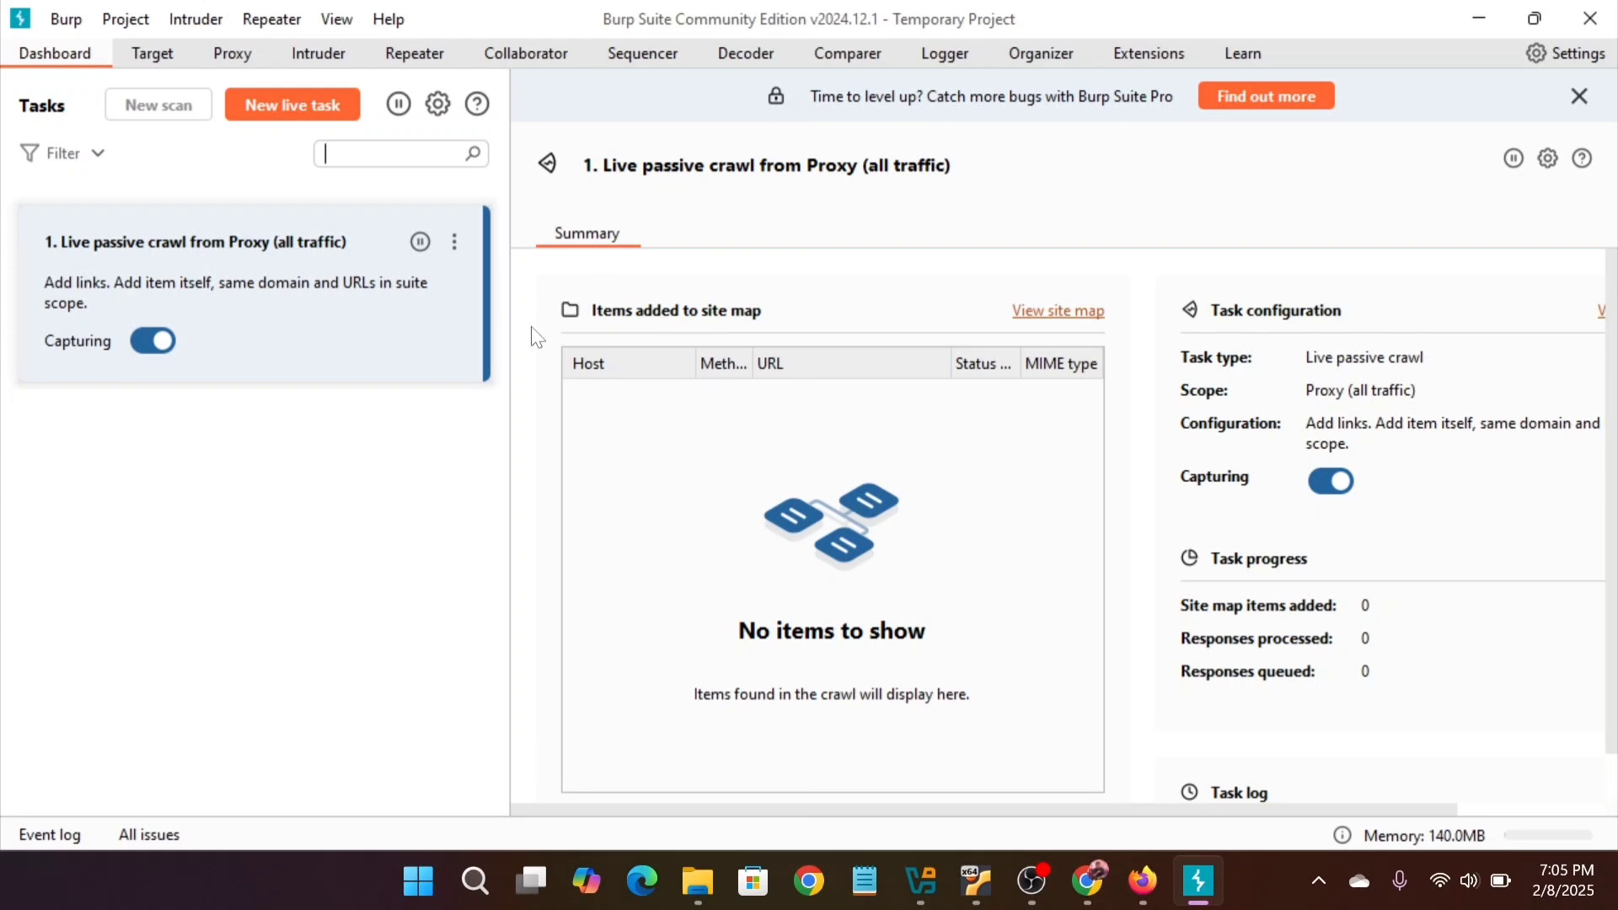
Look through the Target, Proxy, Intruder and Repeater tools of the new project.
left_click(160, 65)
left_click(234, 59)
left_click(324, 65)
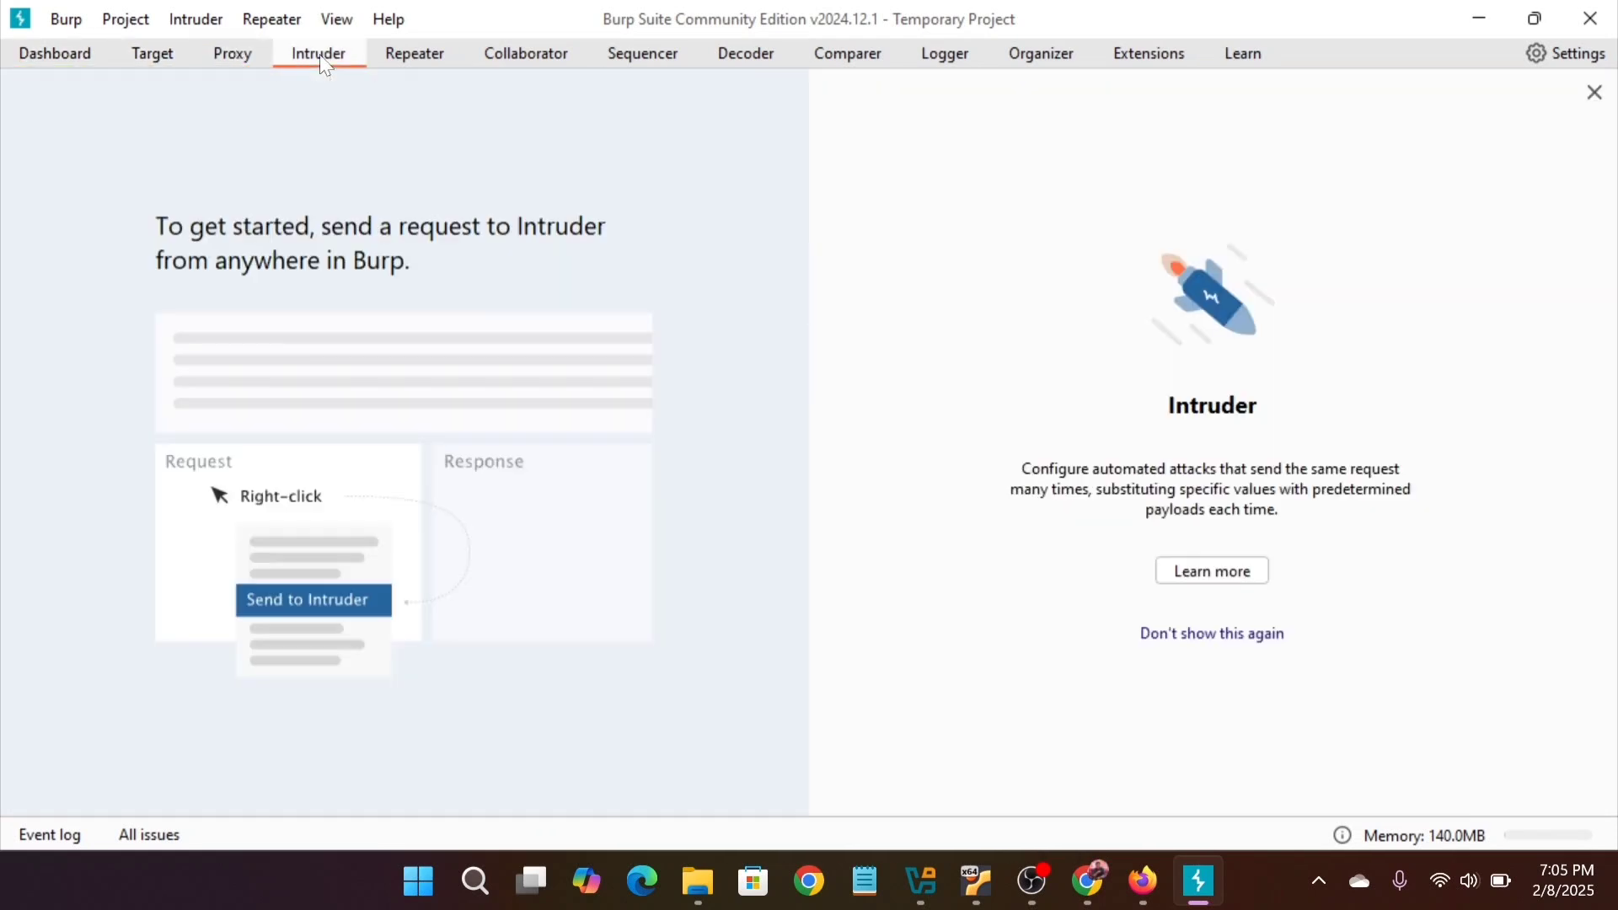
left_click(413, 57)
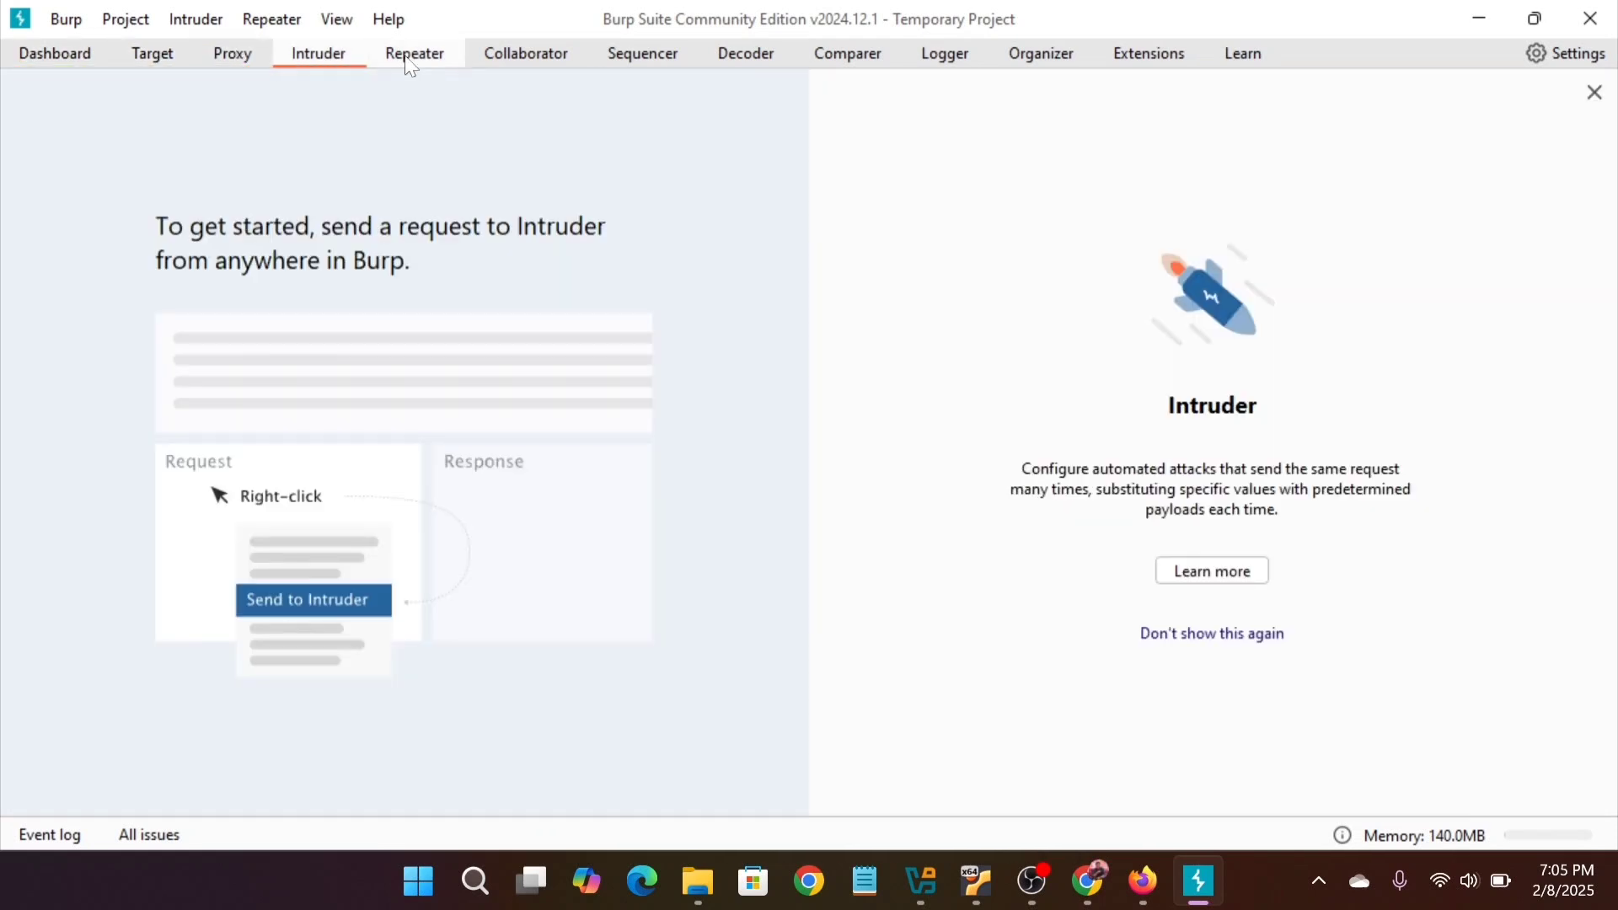
left_click(319, 69)
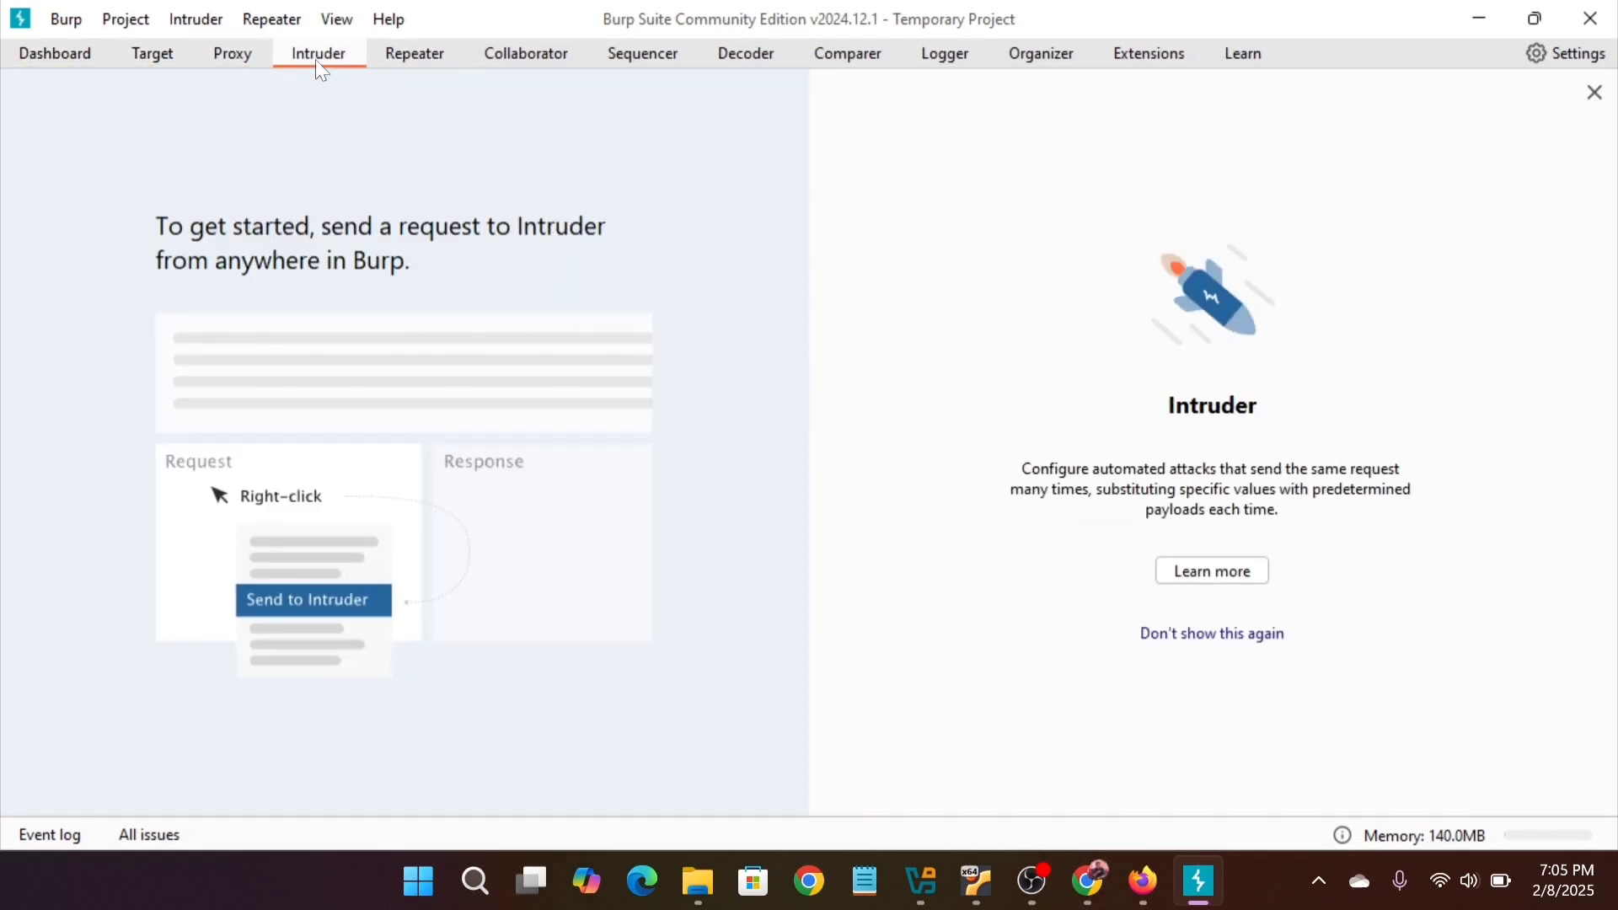
Open Burp's pre-configured browser from the Proxy tool's Intercept view.
left_click(238, 57)
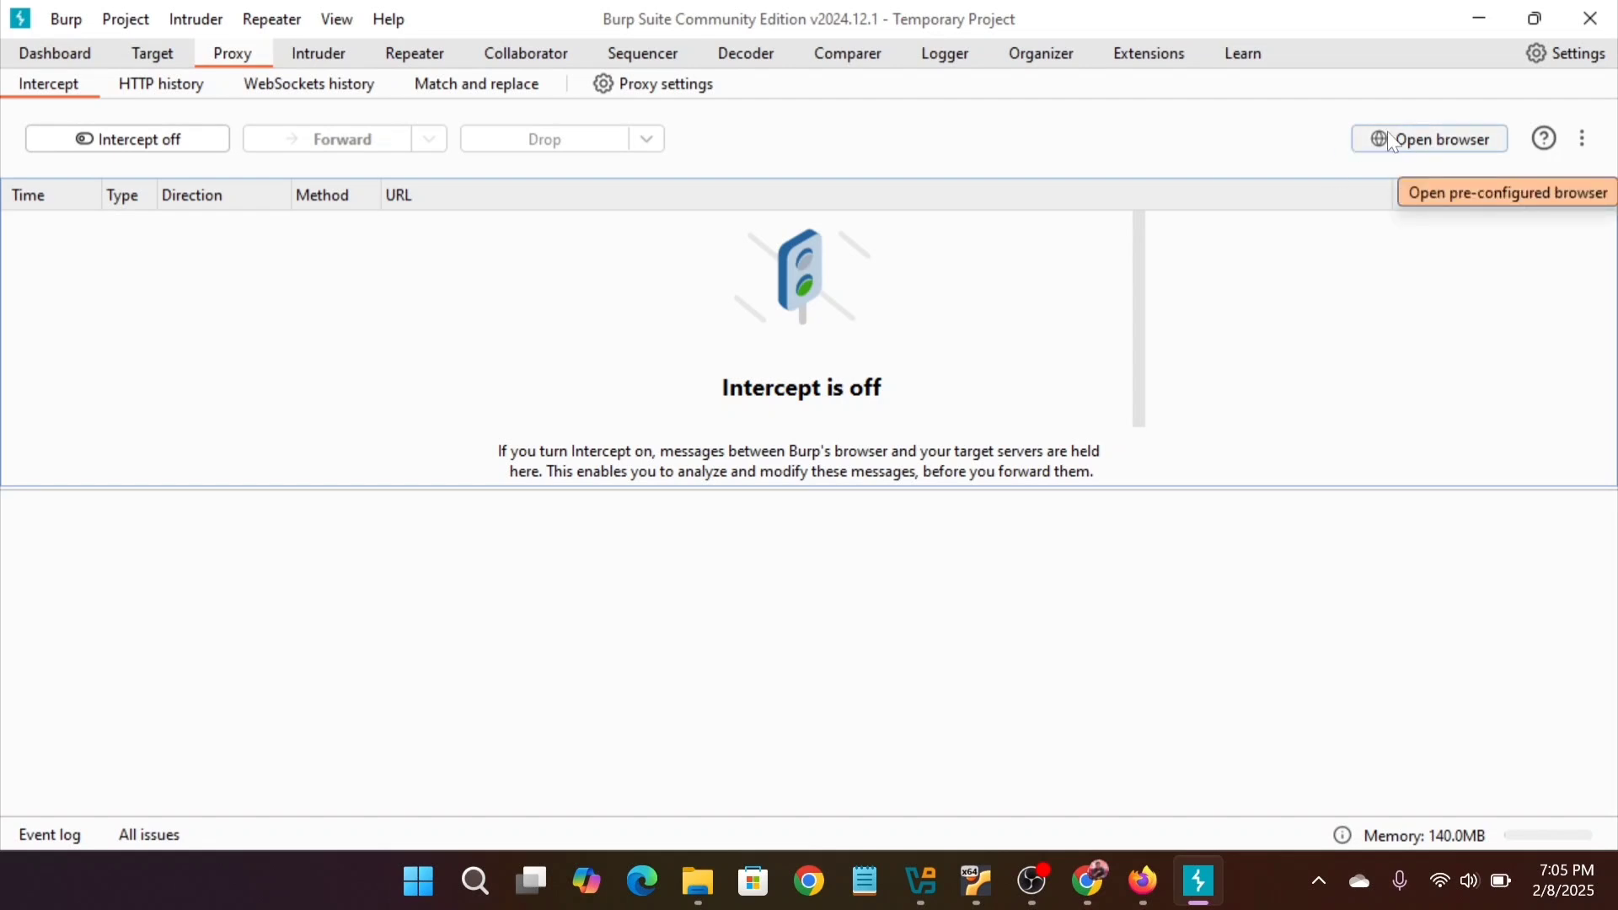
left_click(1421, 148)
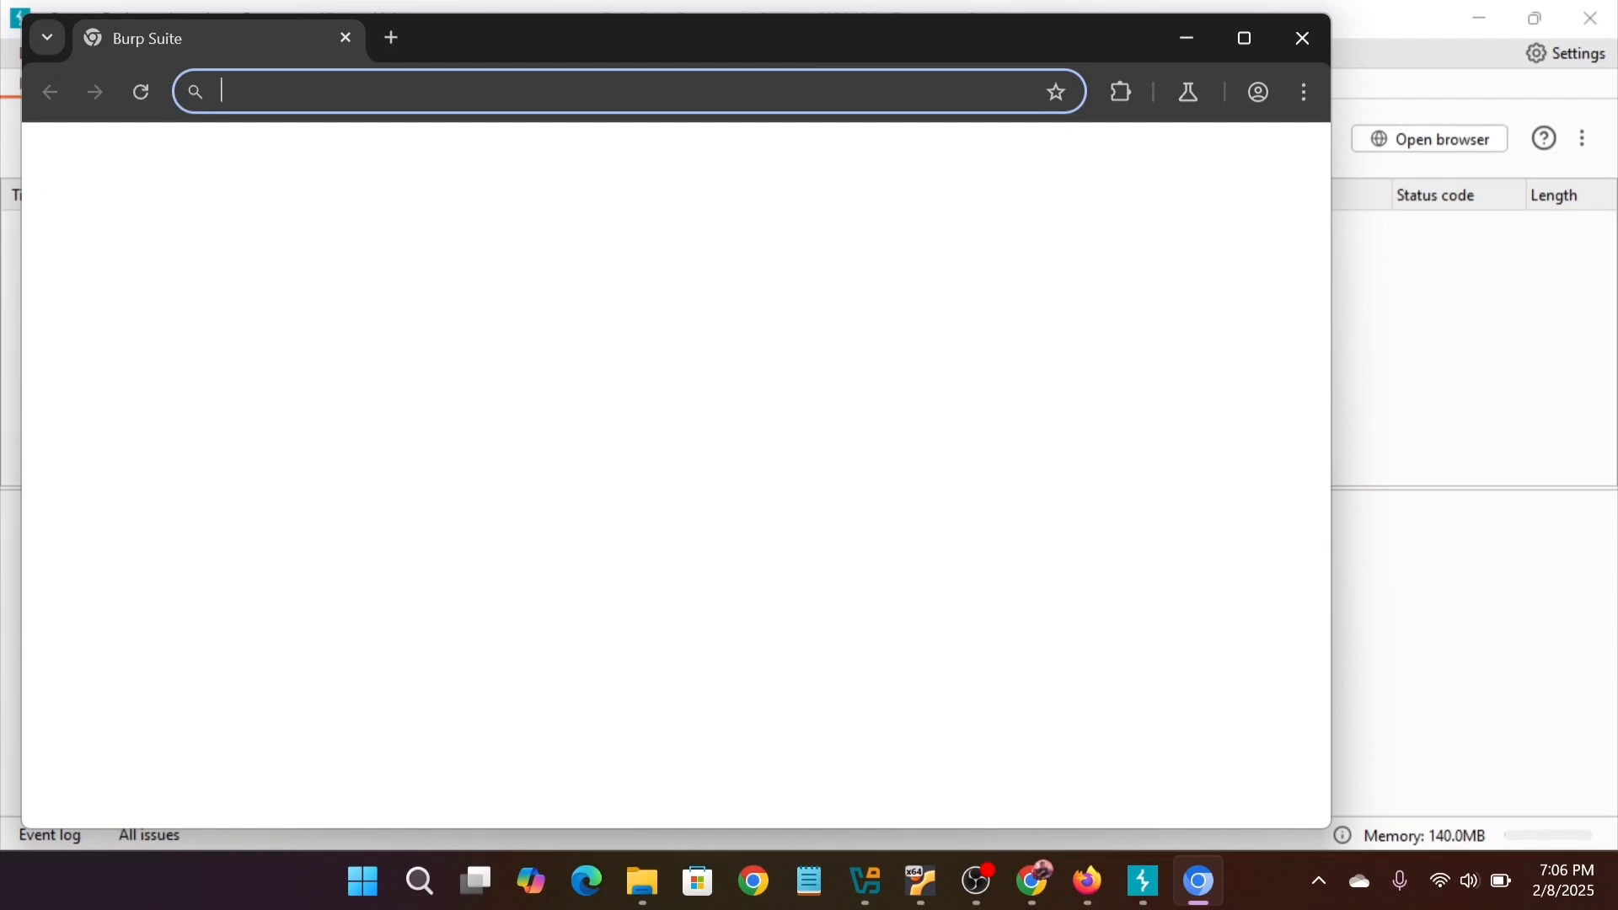
Keep Burp's new tab page in the built-in browser, look through its What's new content and close the browser.
left_click(393, 39)
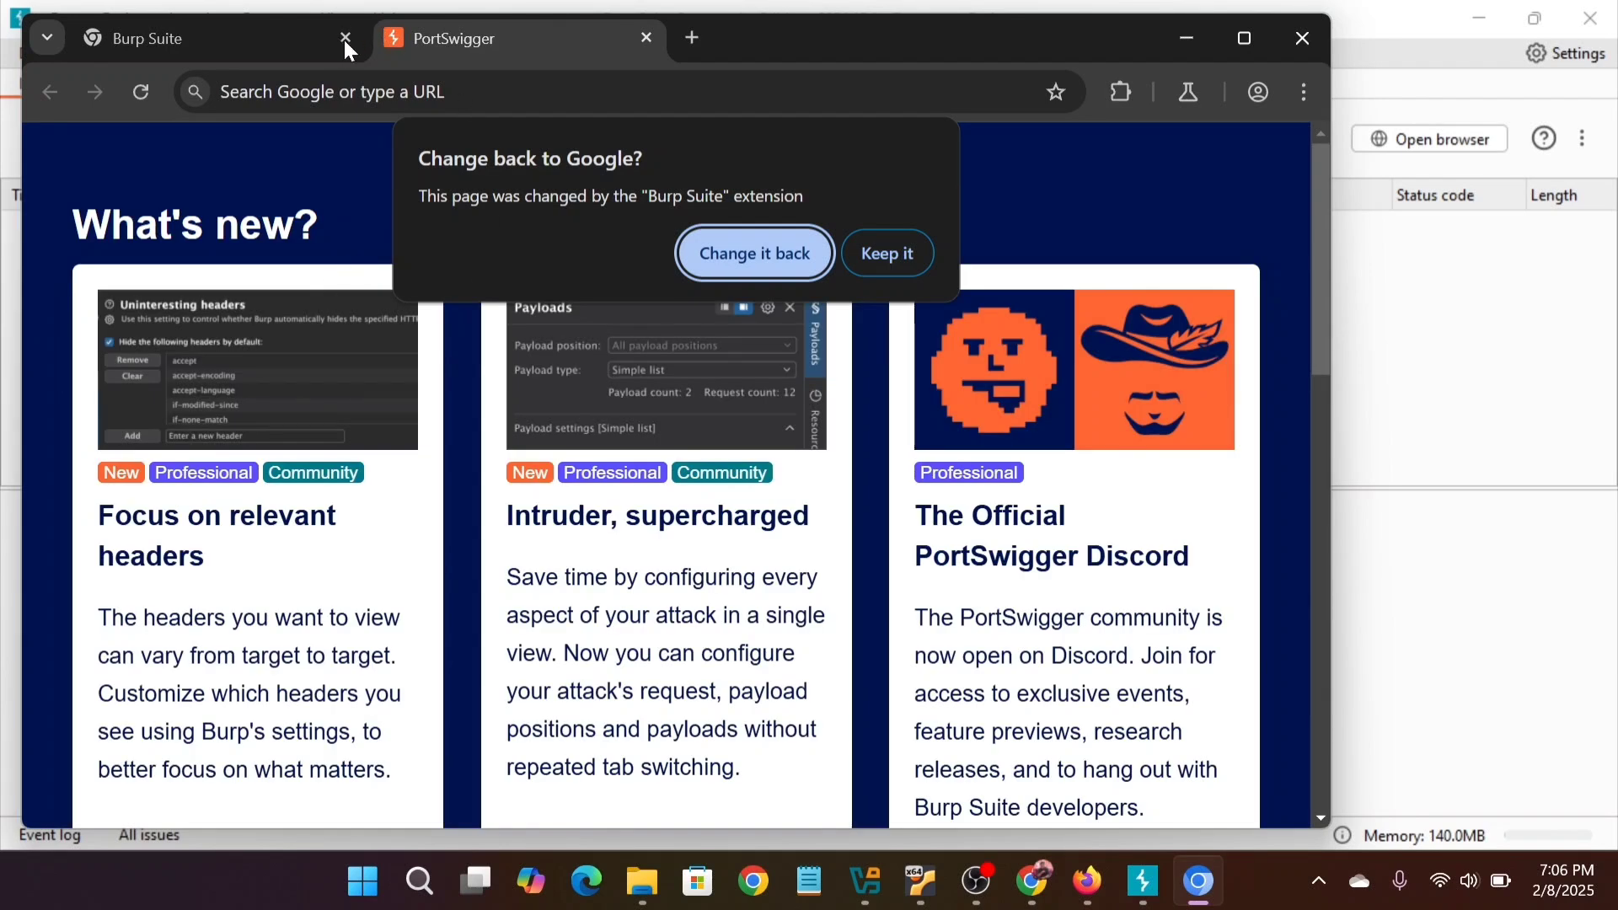
left_click(875, 242)
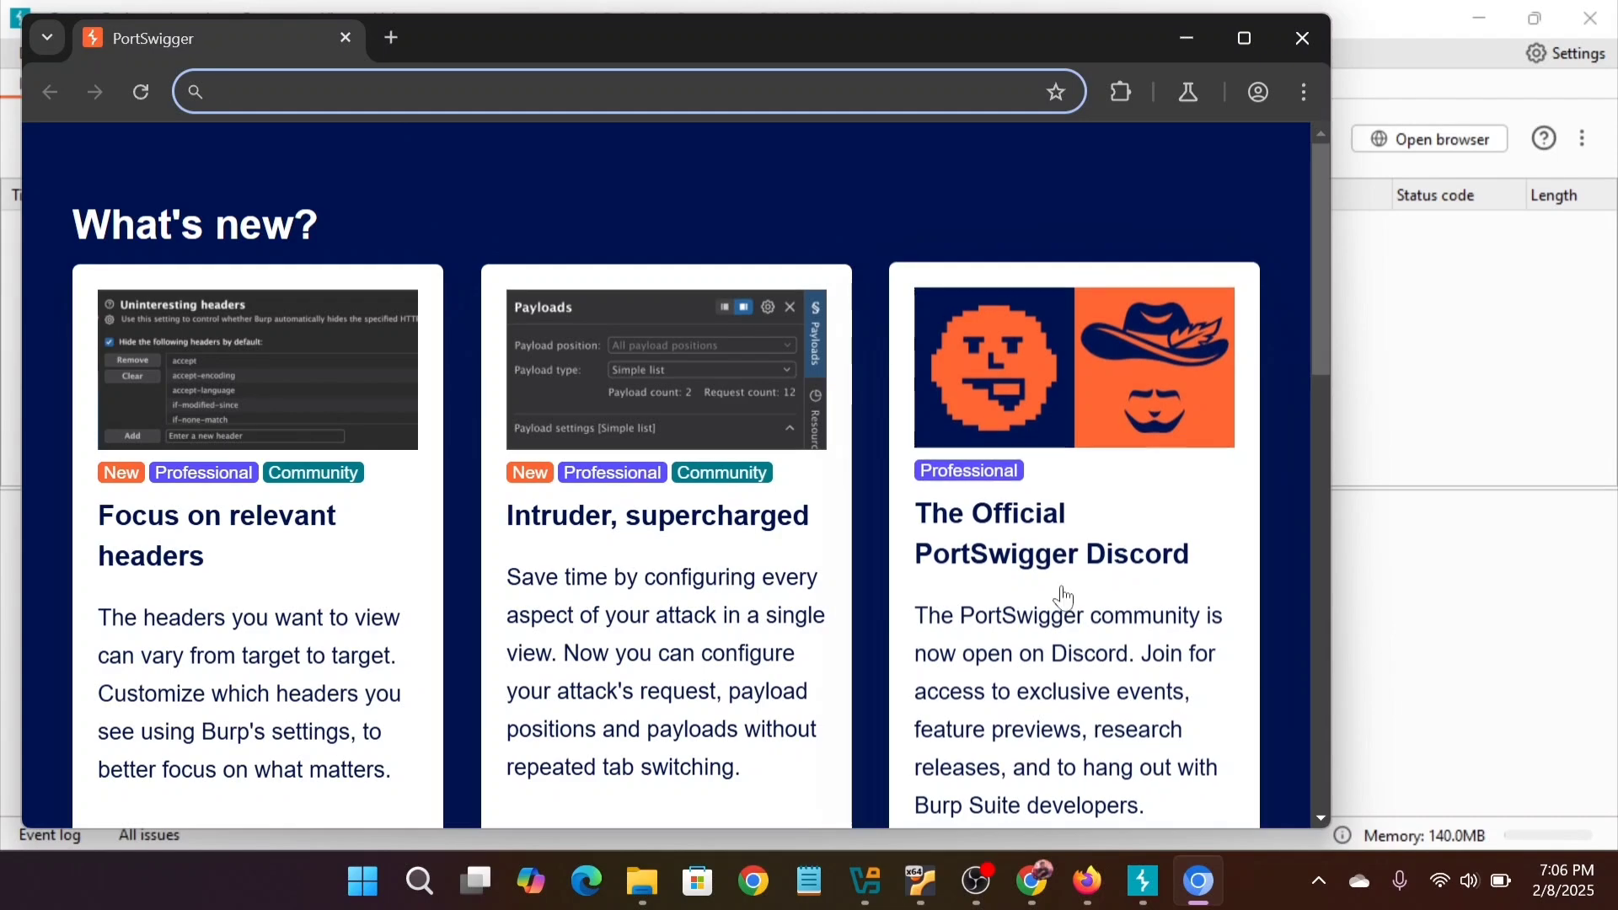
scroll(723, 374, "down", 5)
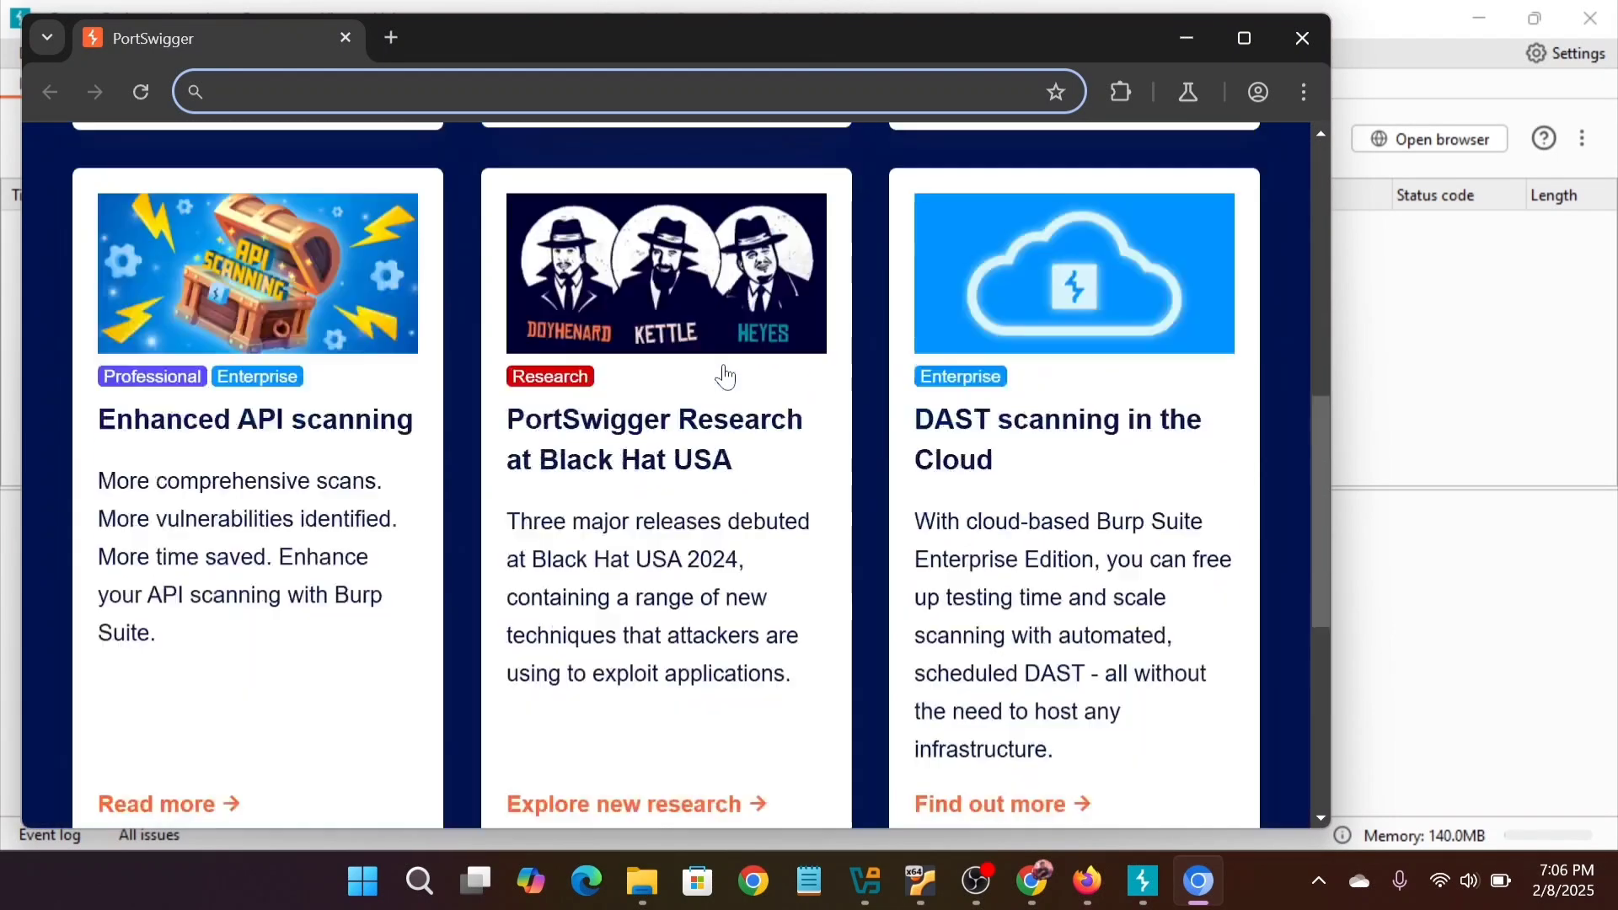
scroll(724, 375, "up", 5)
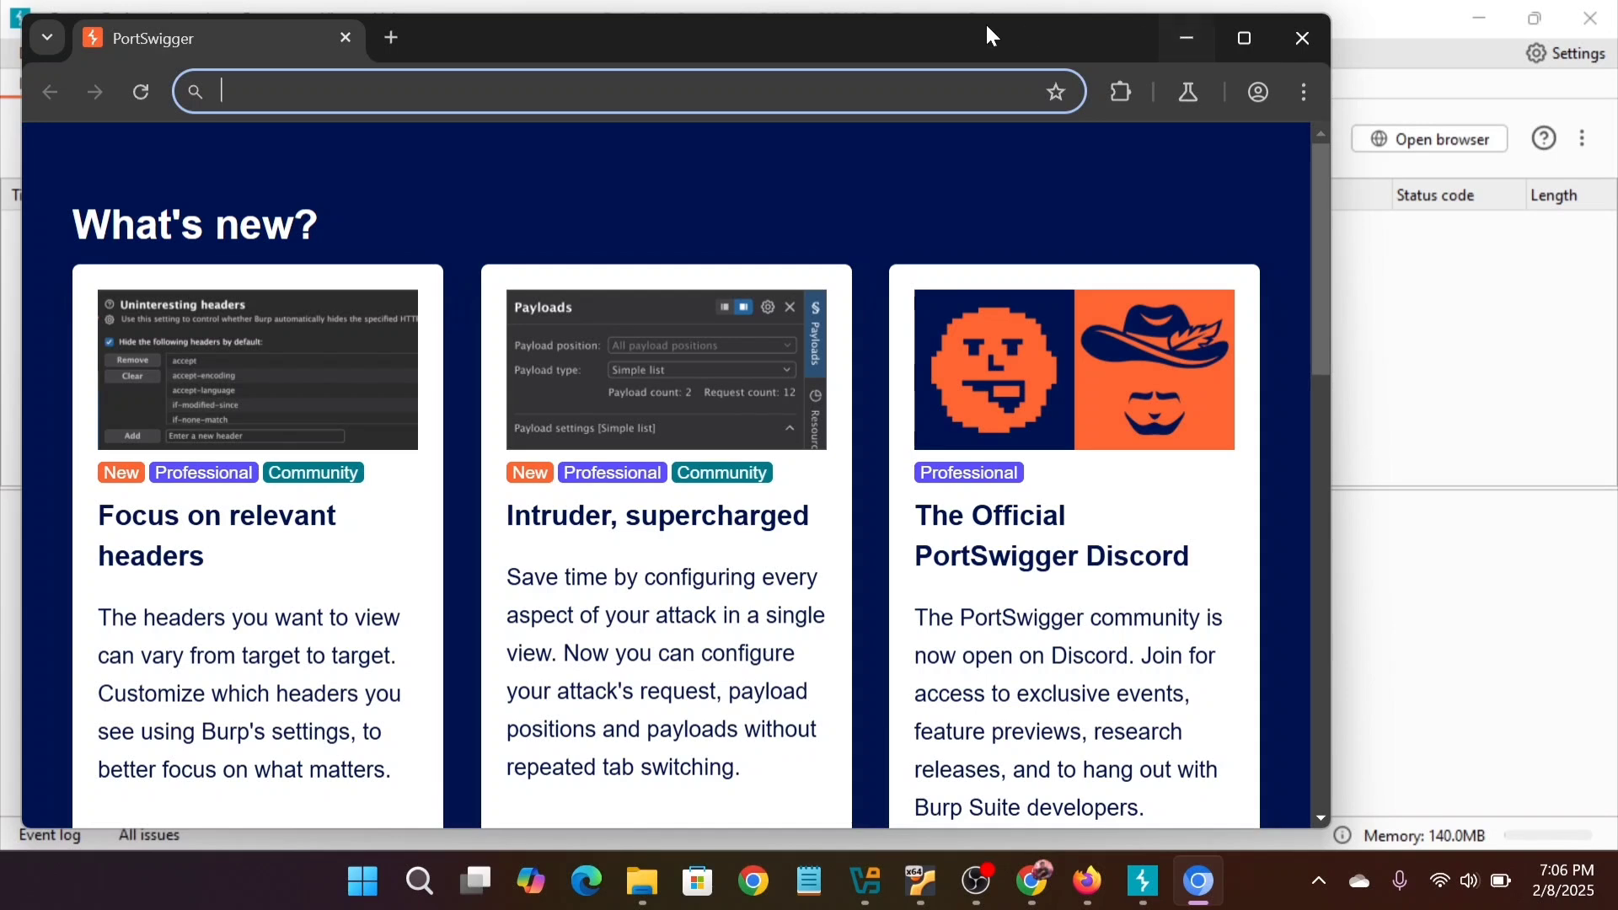
left_click_drag(990, 34, 1071, 53)
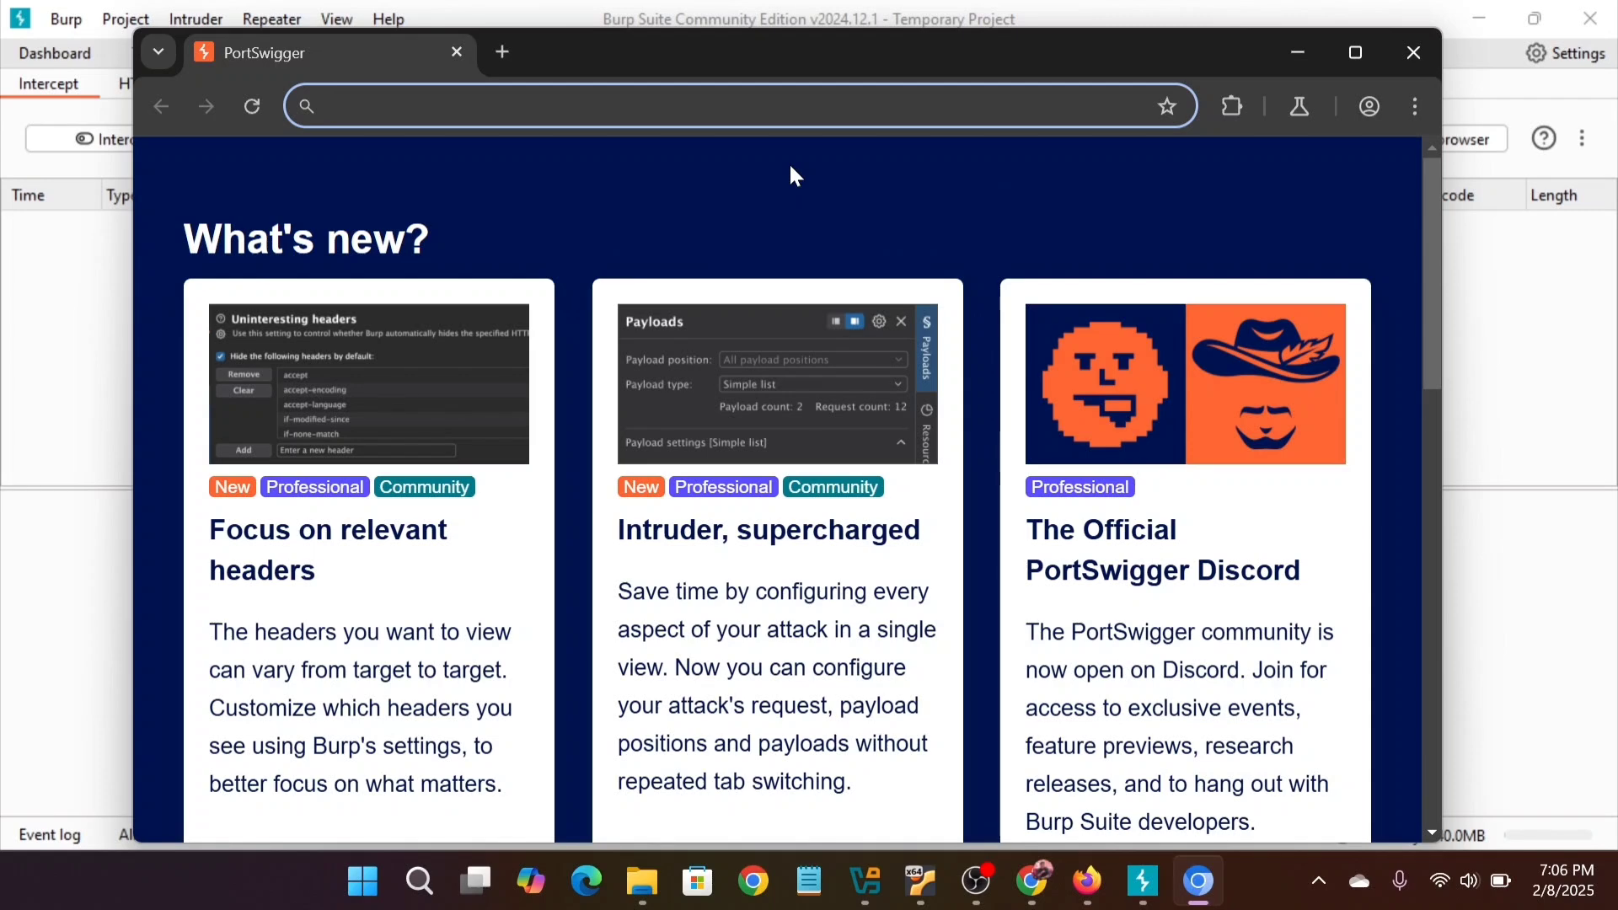
left_click(1398, 53)
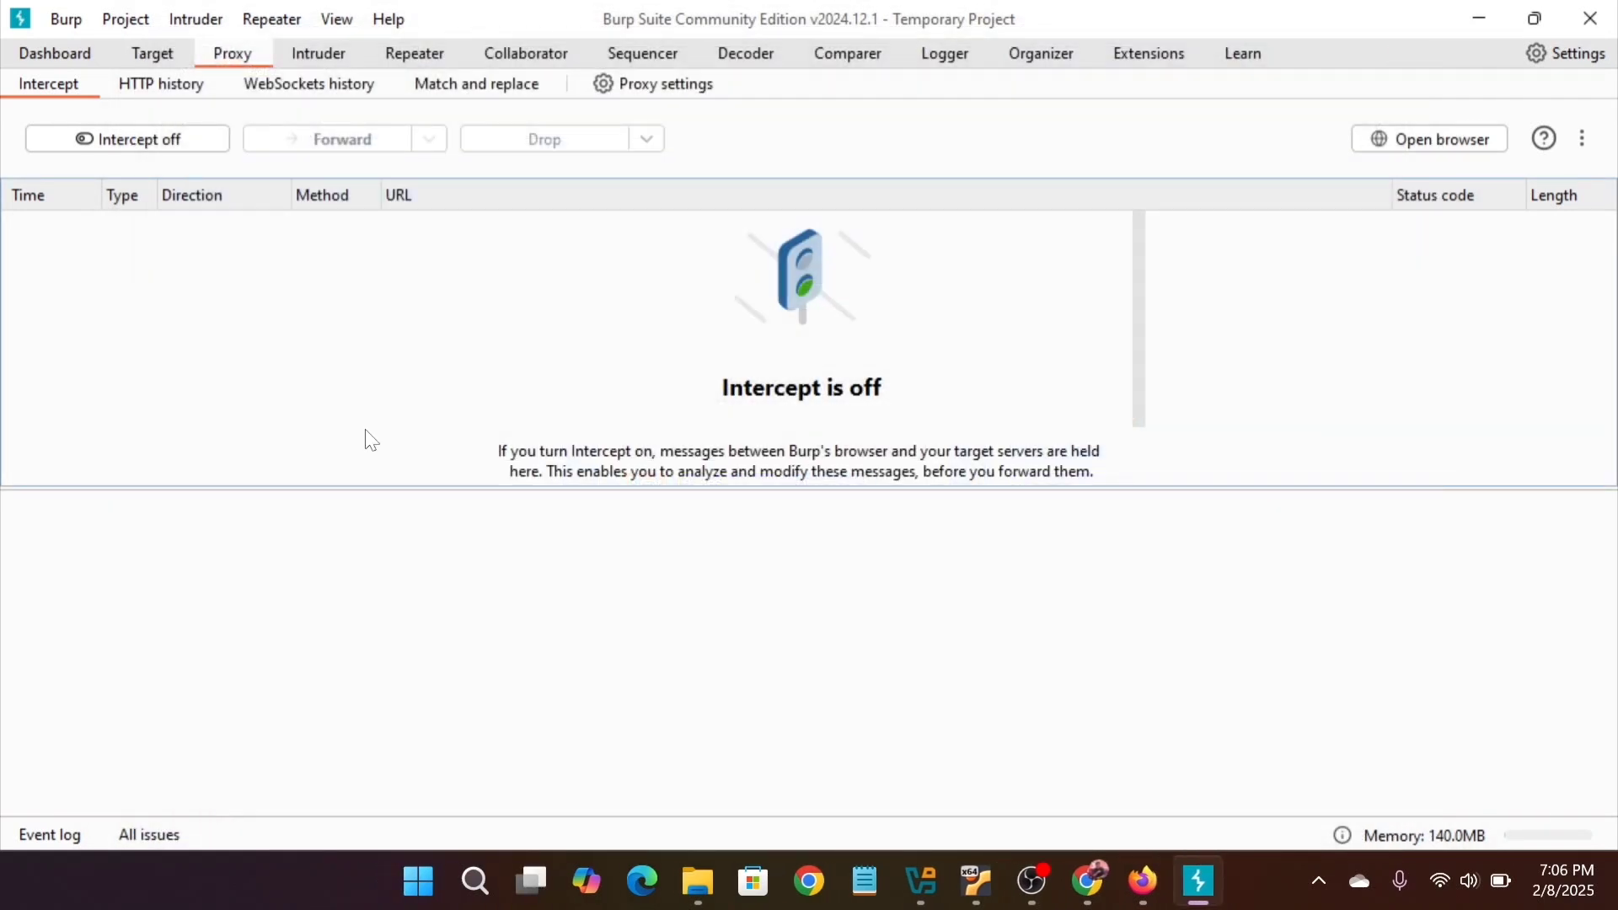
Switch to Firefox and open its network connection settings, searching the browser settings for "proxy".
left_click(177, 69)
left_click(225, 58)
left_click(1148, 889)
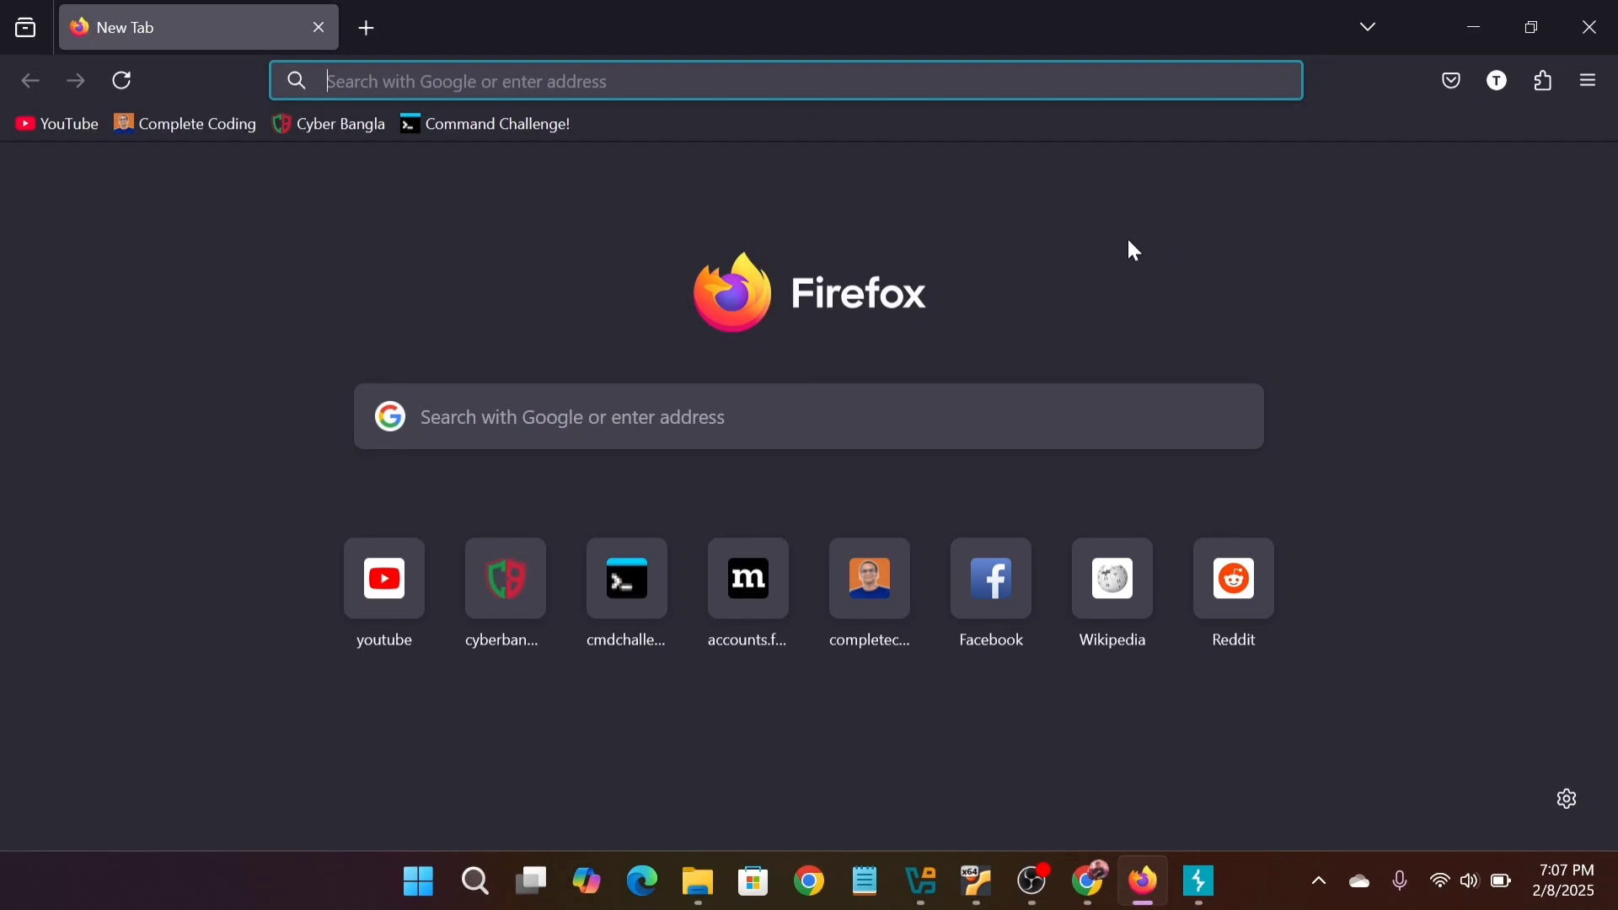
left_click(1593, 80)
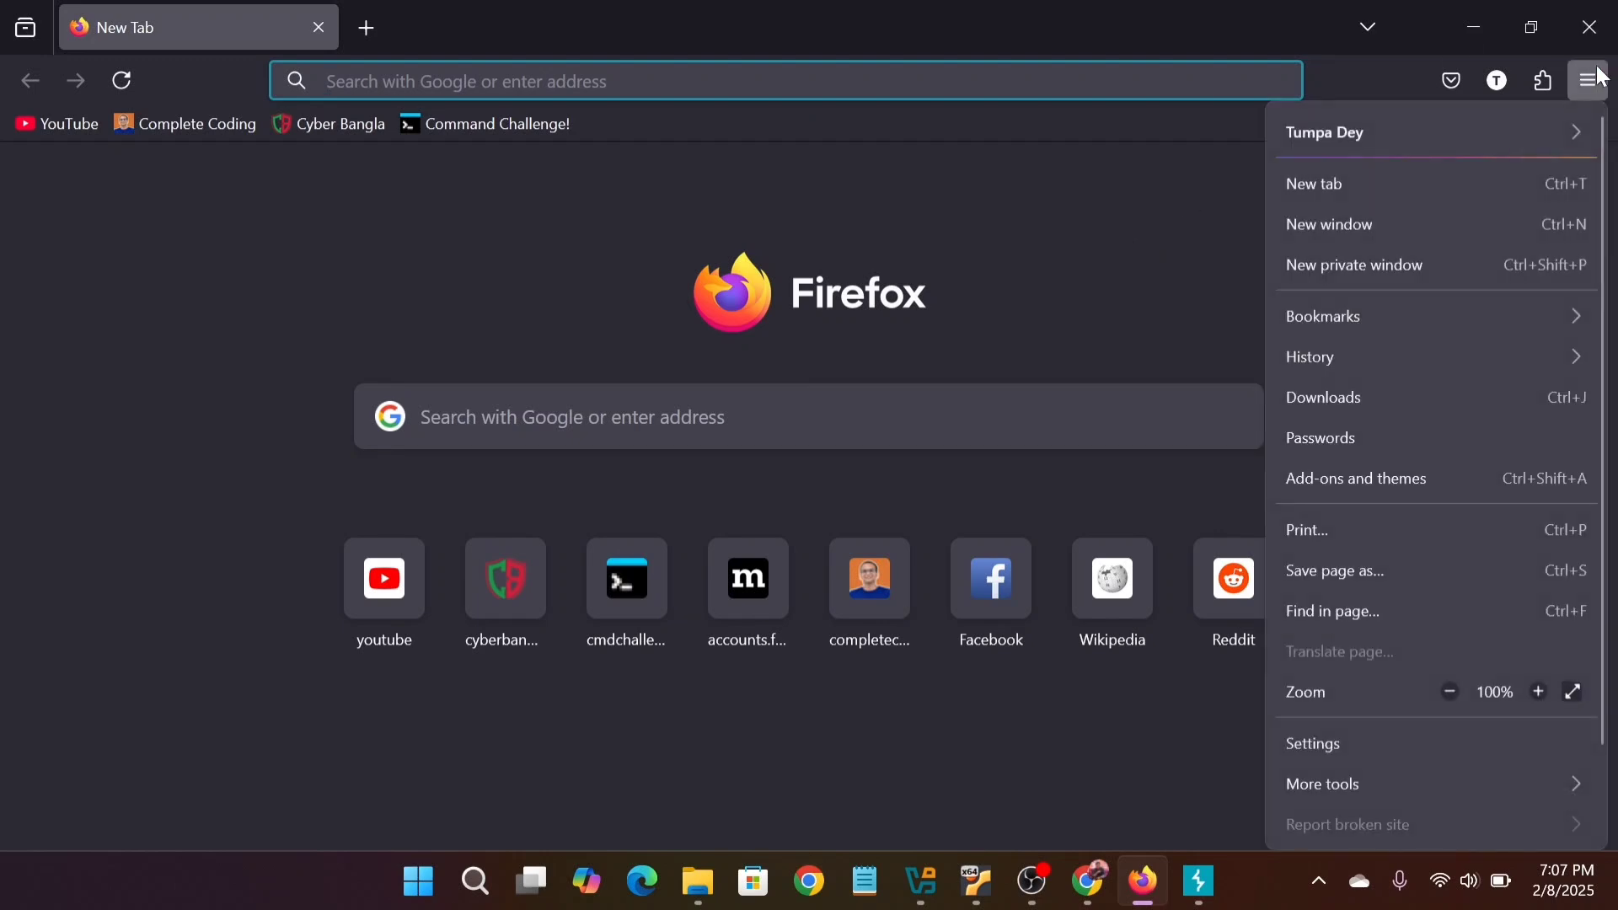
left_click(1325, 742)
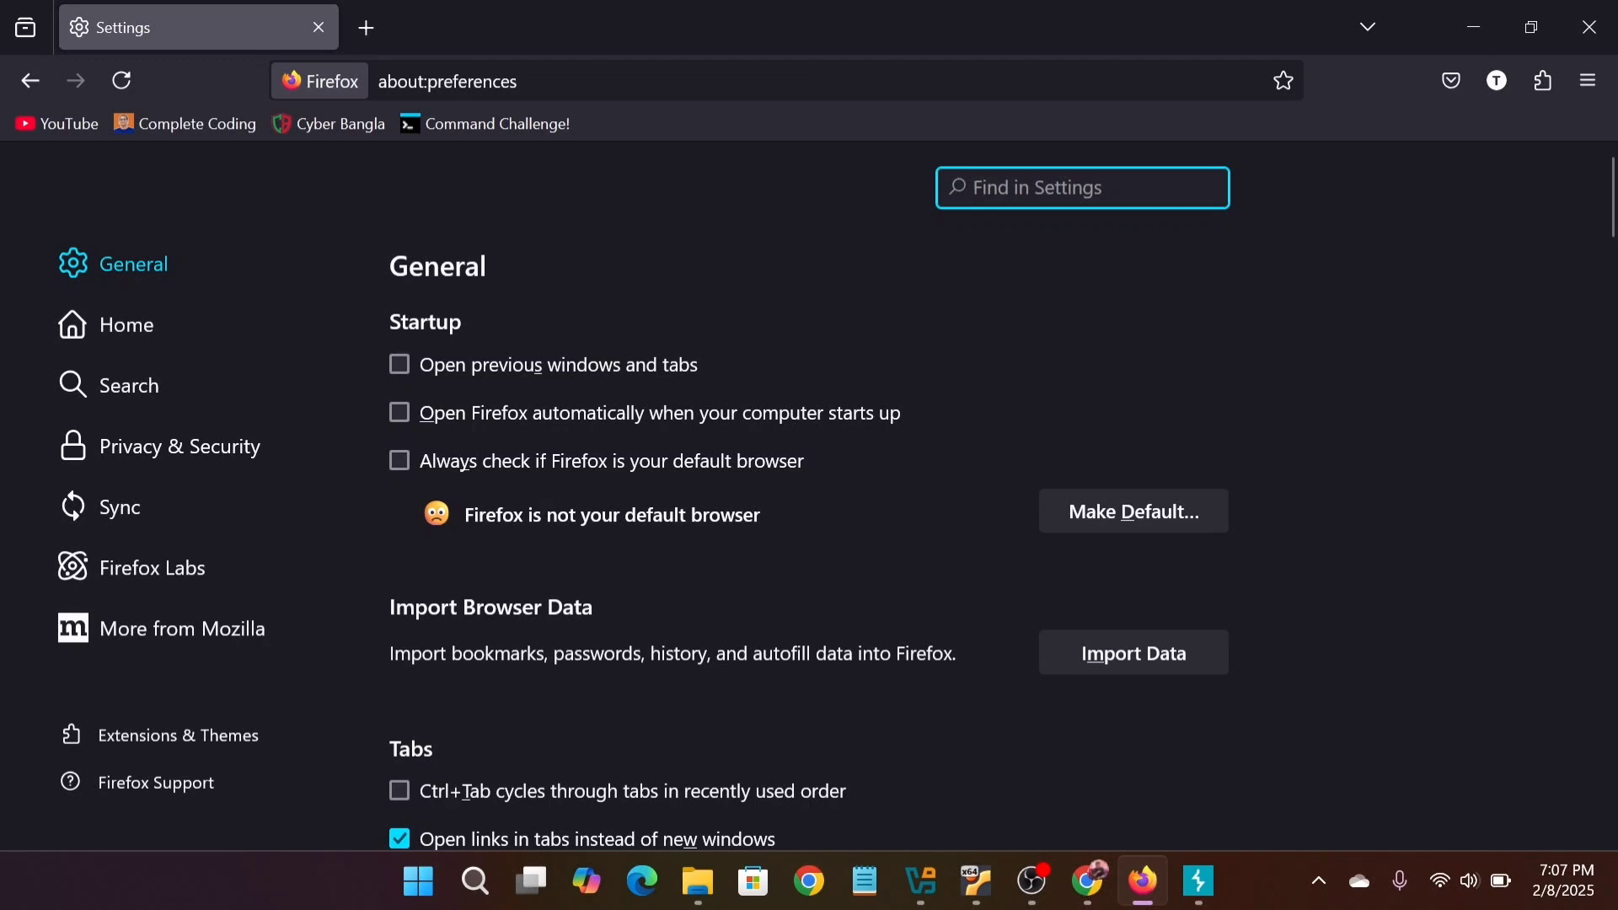
type("proxy")
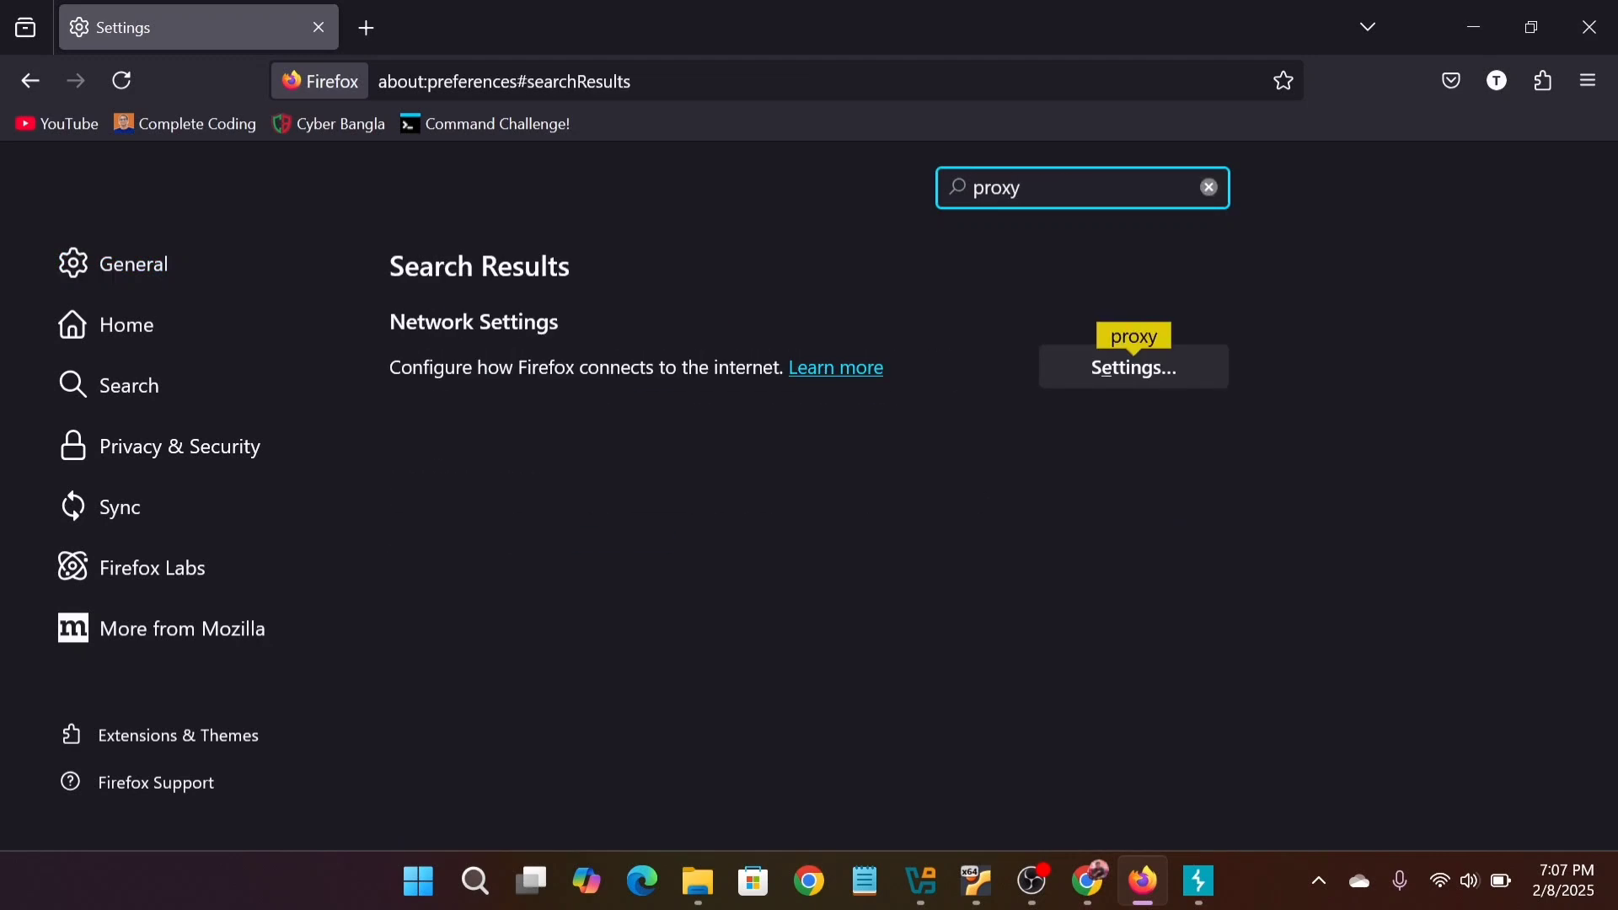
left_click(1140, 368)
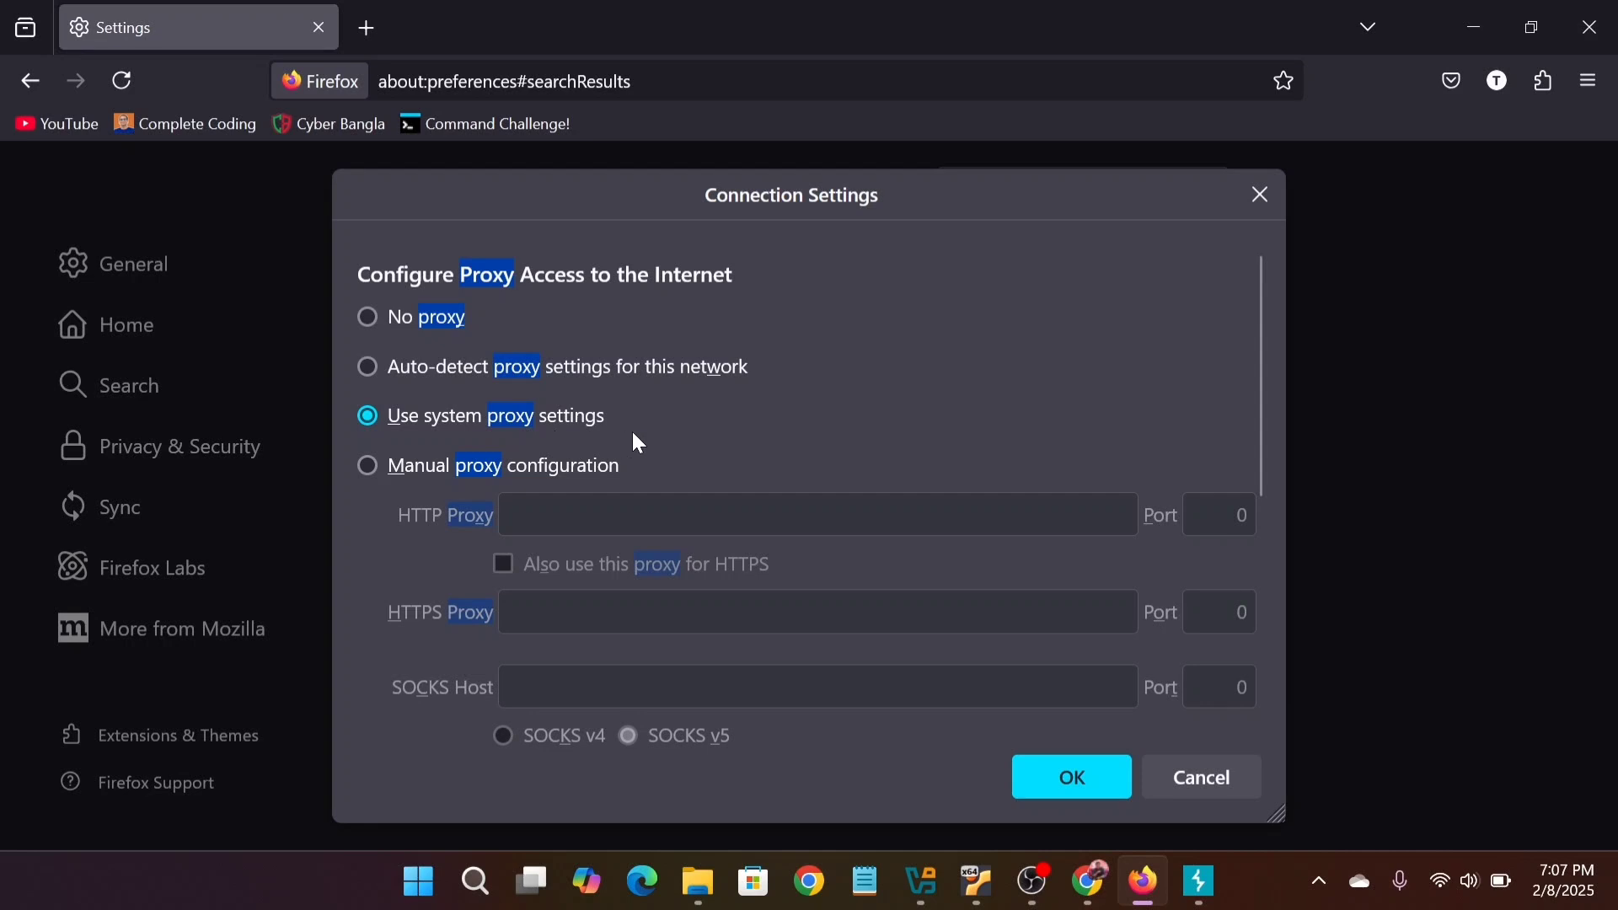
Configure a manual HTTP proxy at 127.0.0.1, port 8080, also use it for HTTPS, and save the connection settings.
left_click(369, 468)
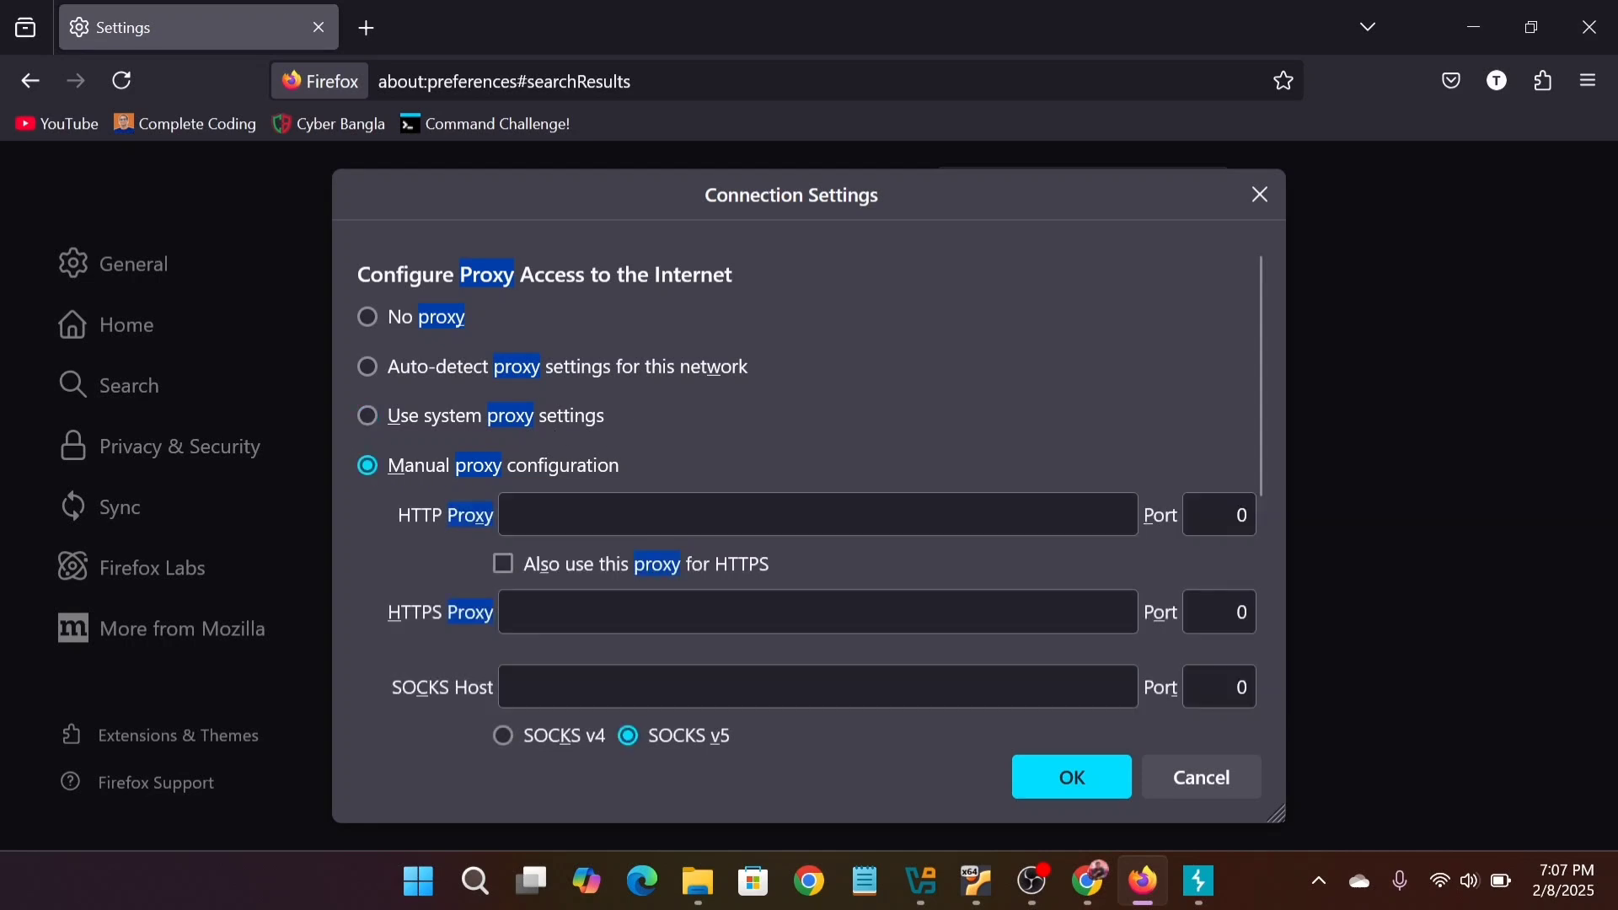
left_click(510, 515)
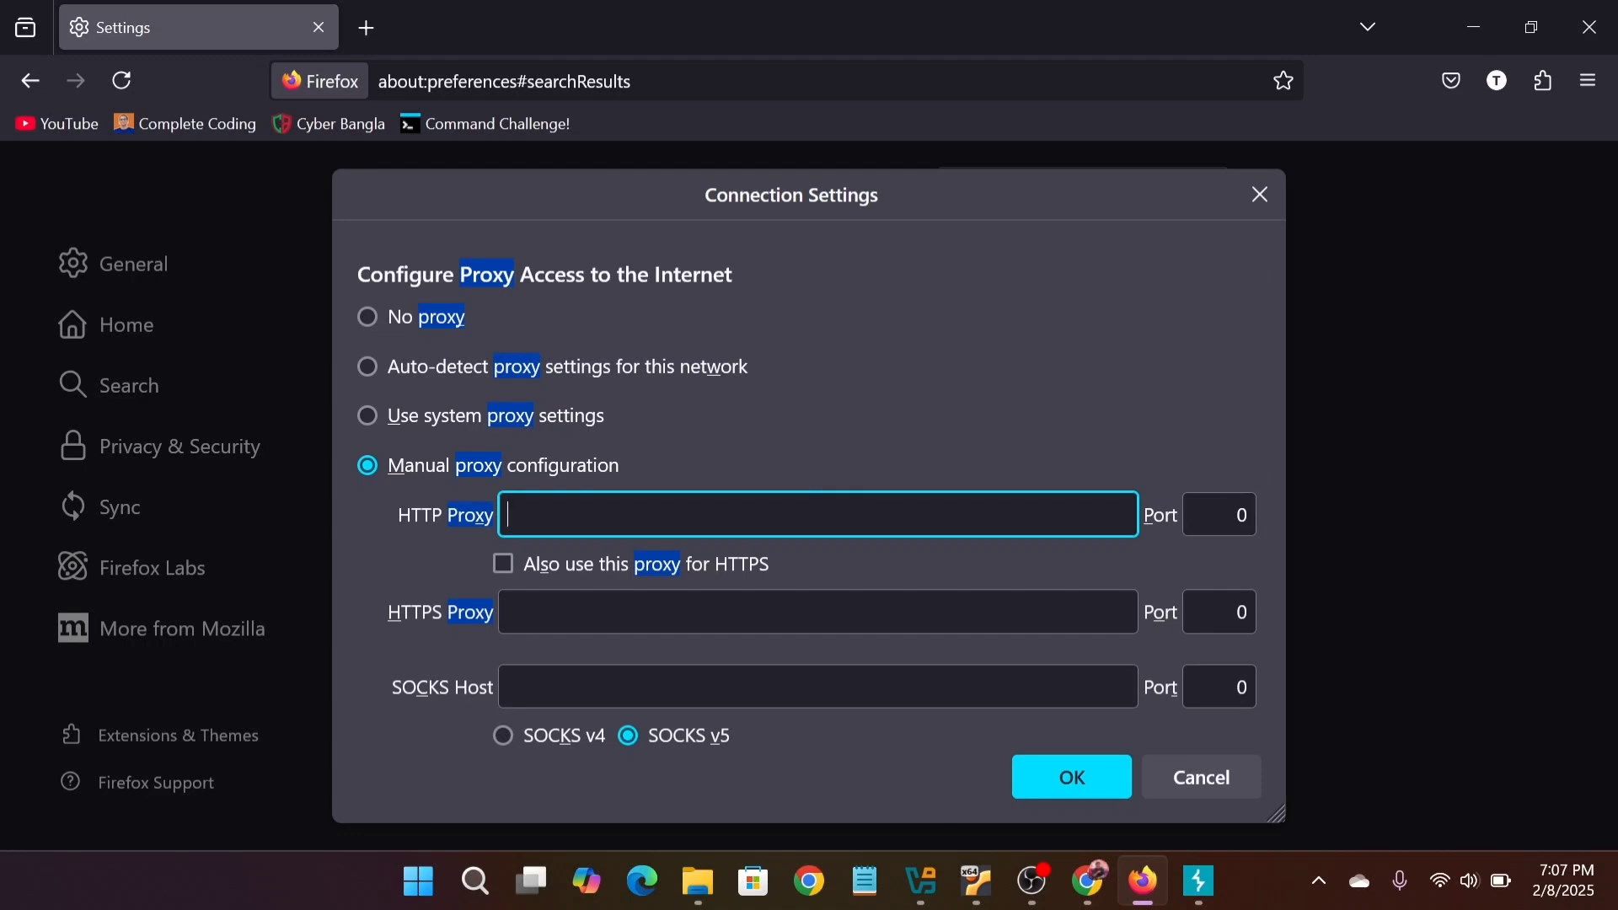
type("127.0.0.1")
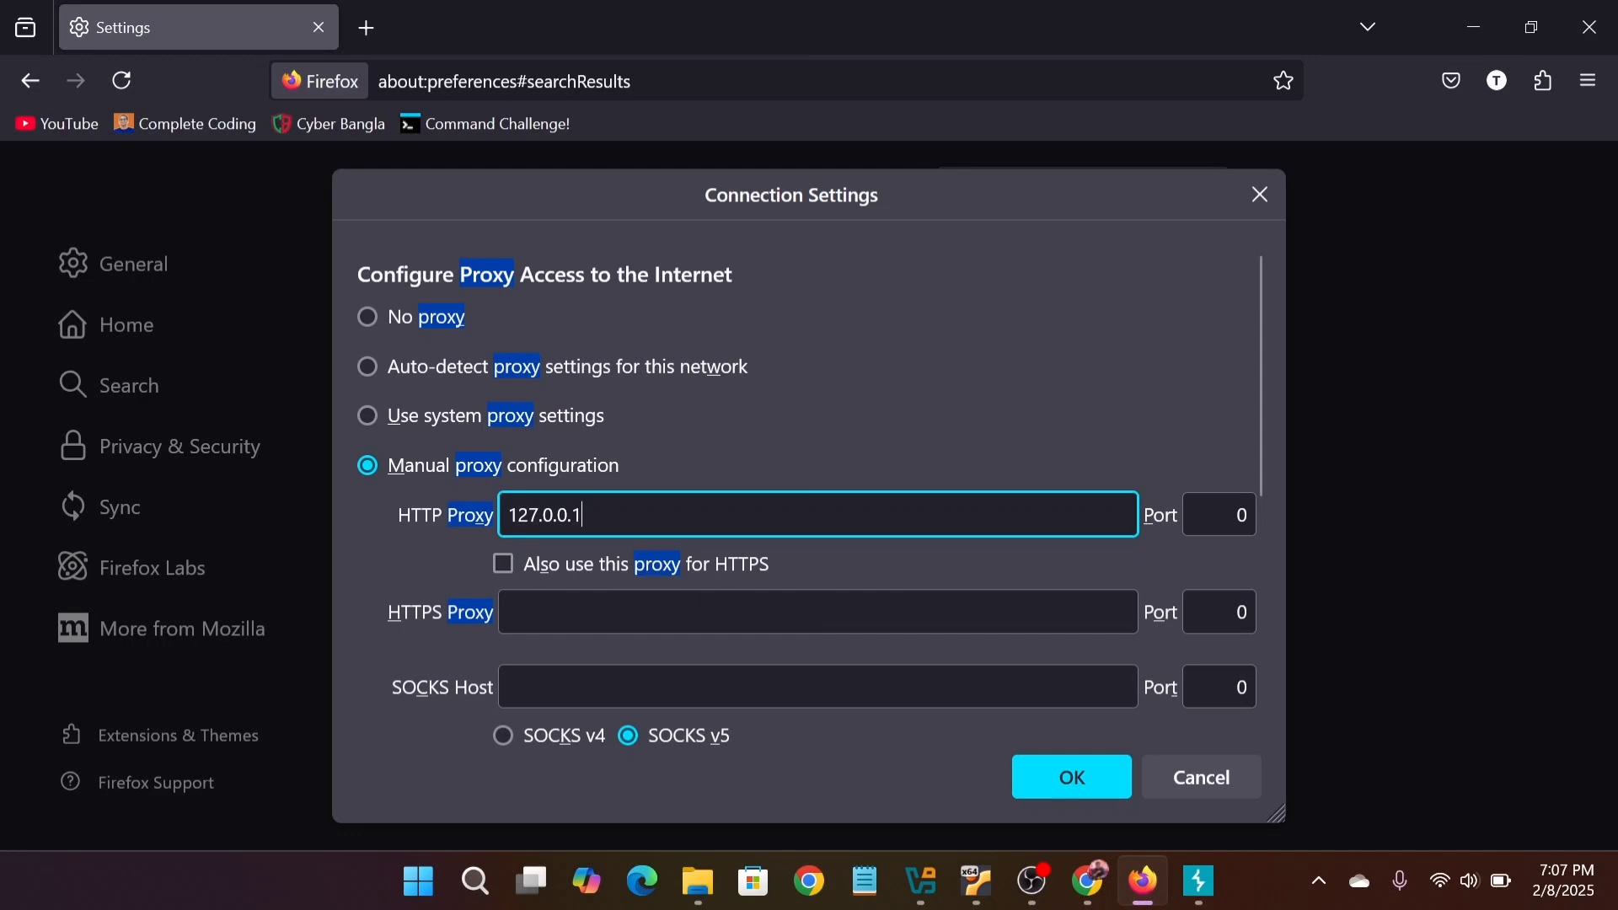
scroll(1254, 531, "down", 4)
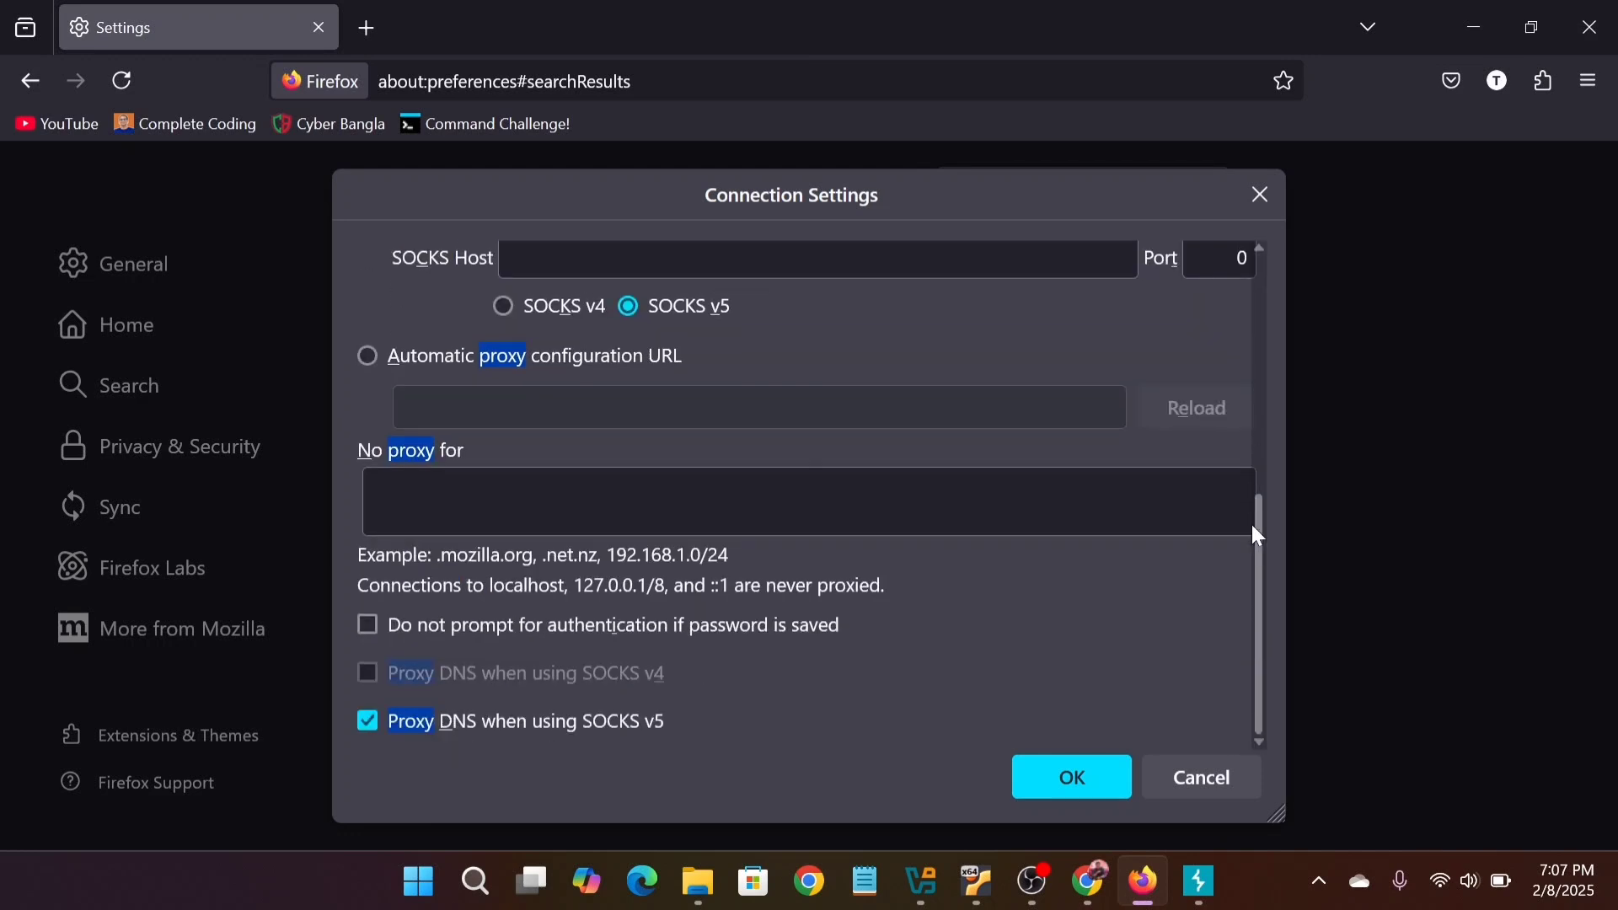
scroll(1192, 419, "up", 4)
key("Tab")
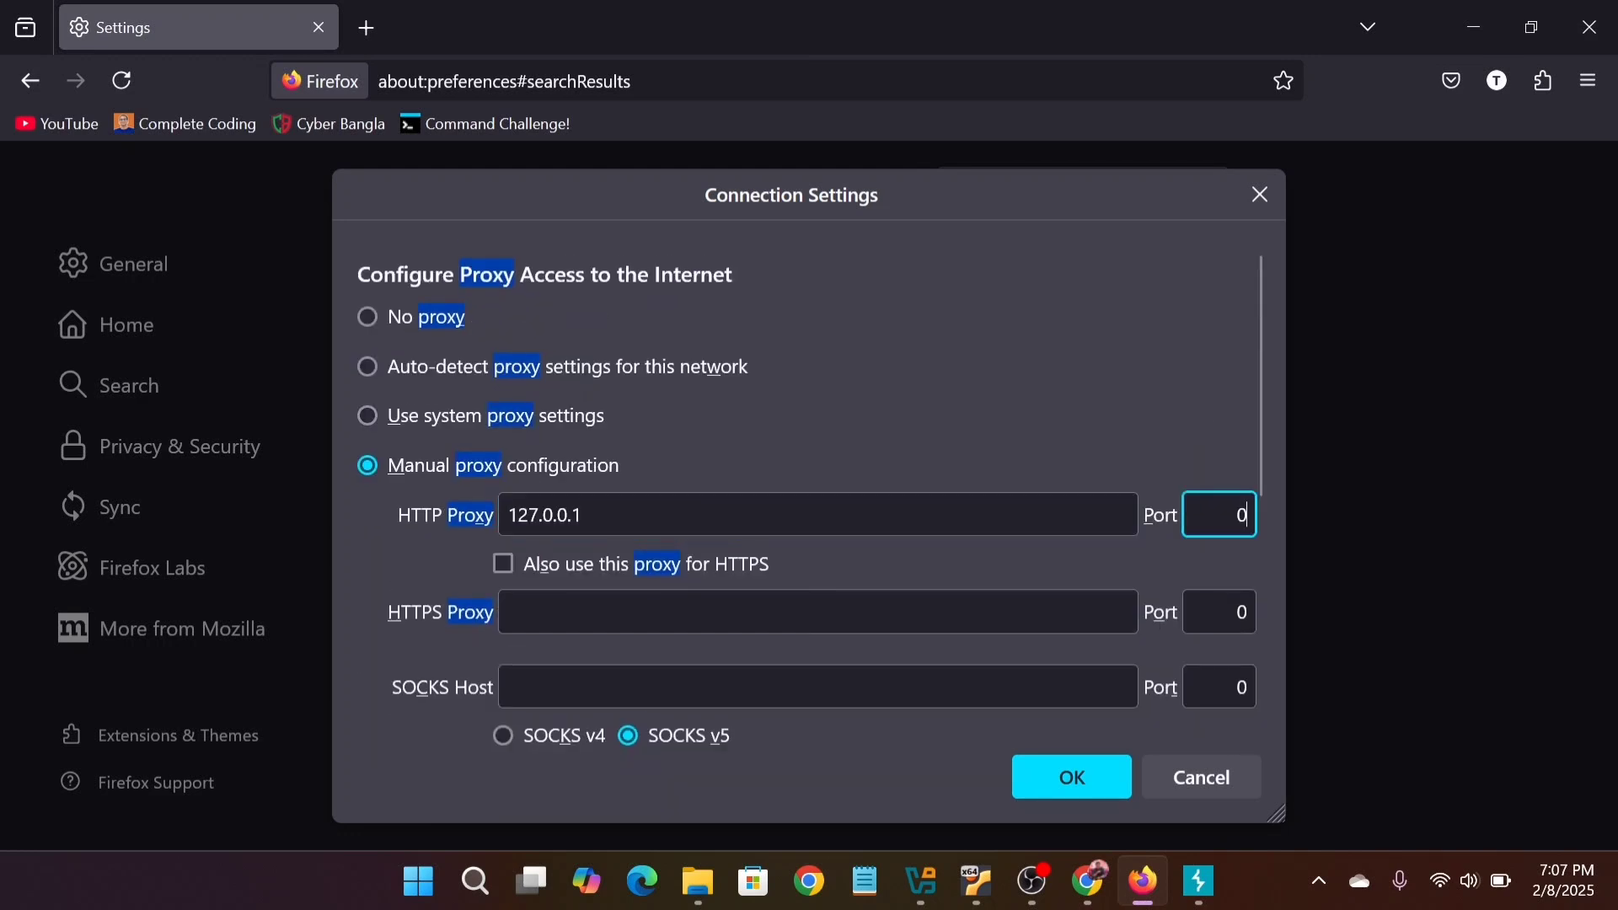
key("BackSpace")
type("8080")
left_click(503, 567)
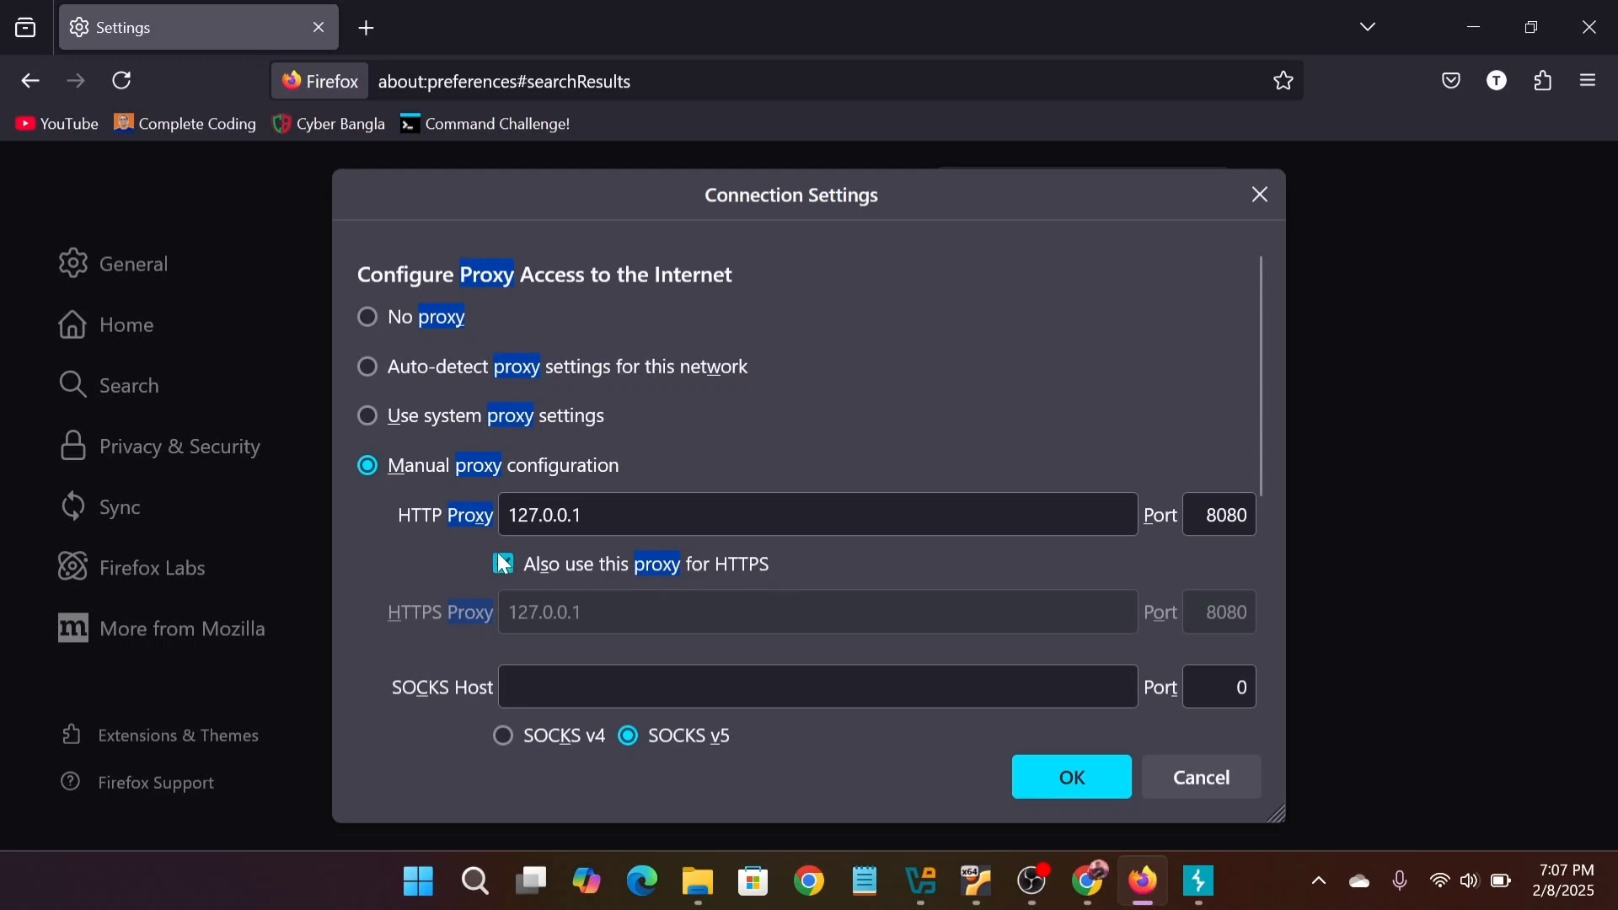
scroll(878, 615, "down", 5)
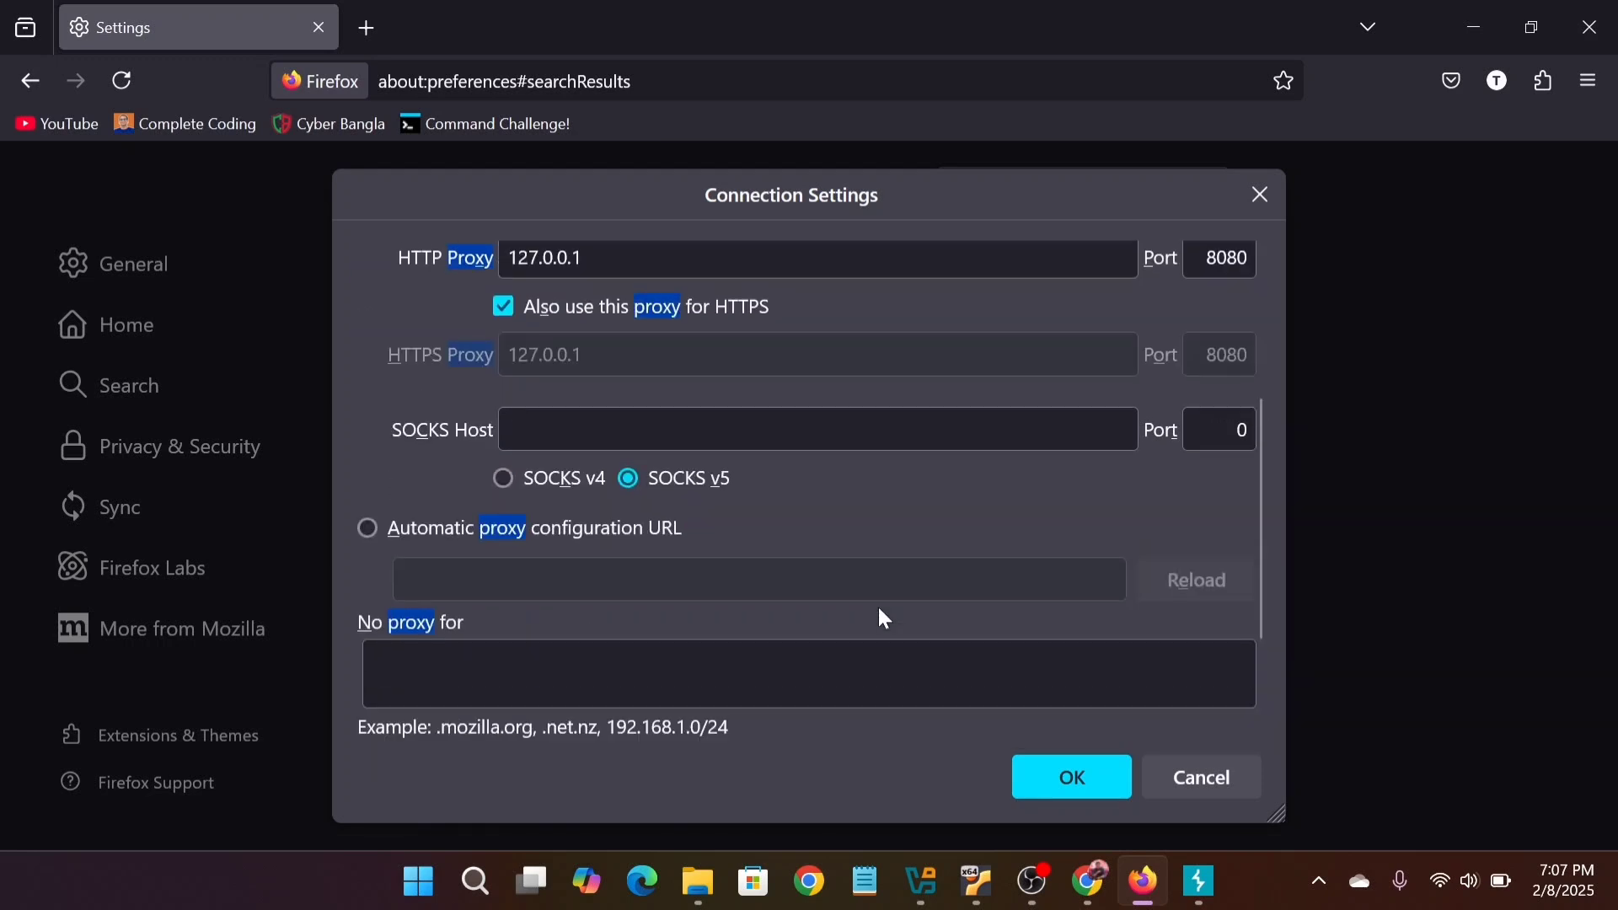
scroll(805, 578, "up", 5)
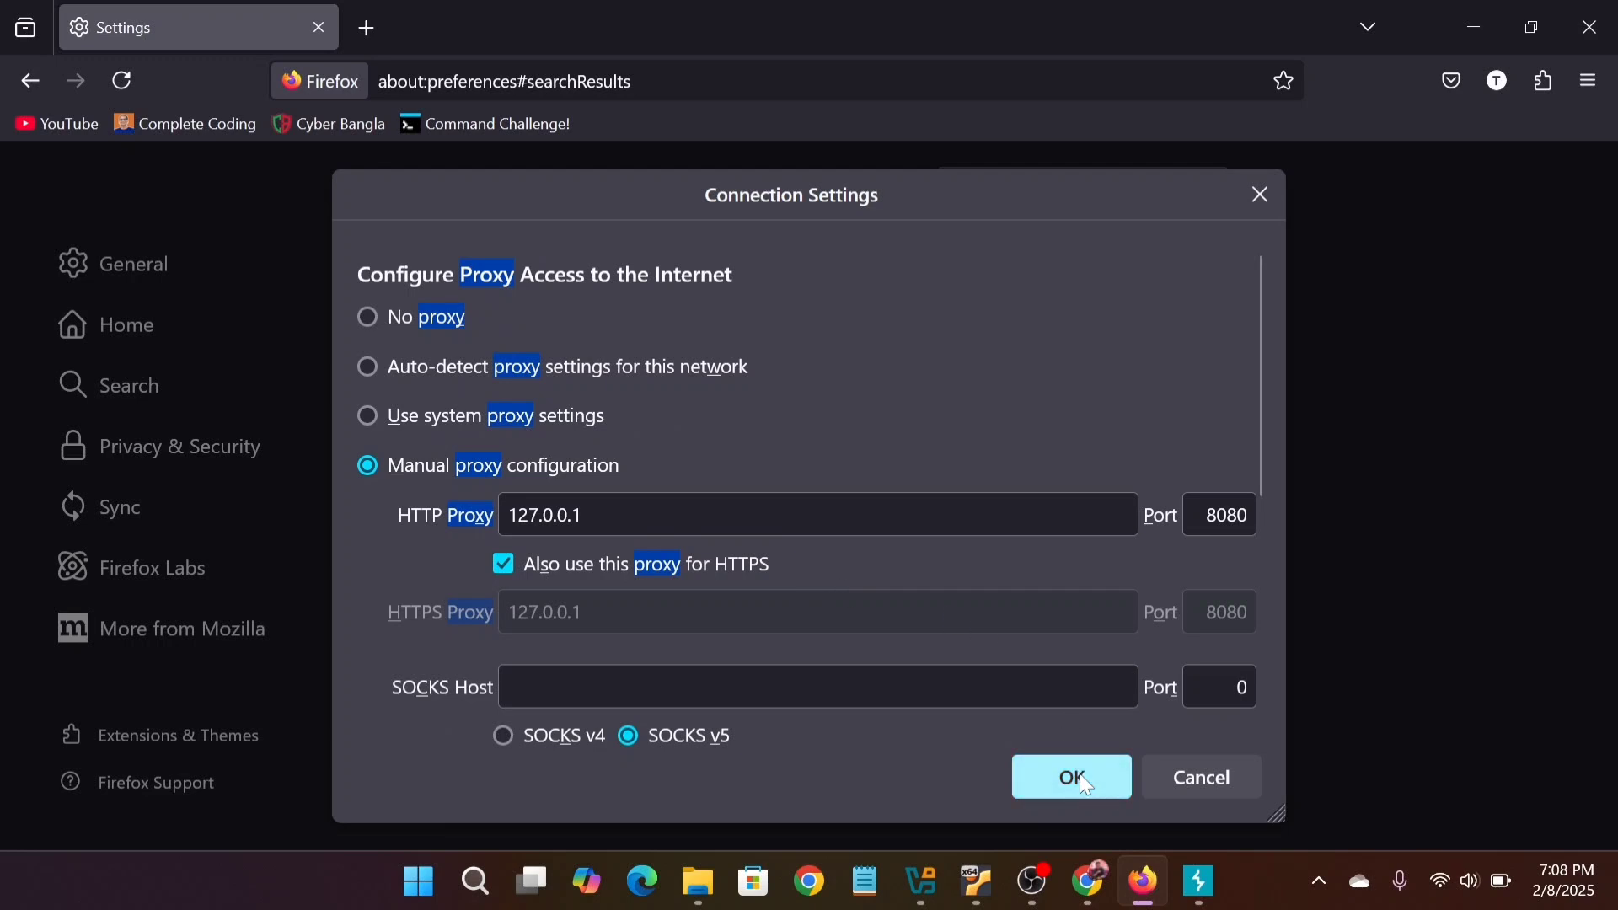
left_click(1080, 774)
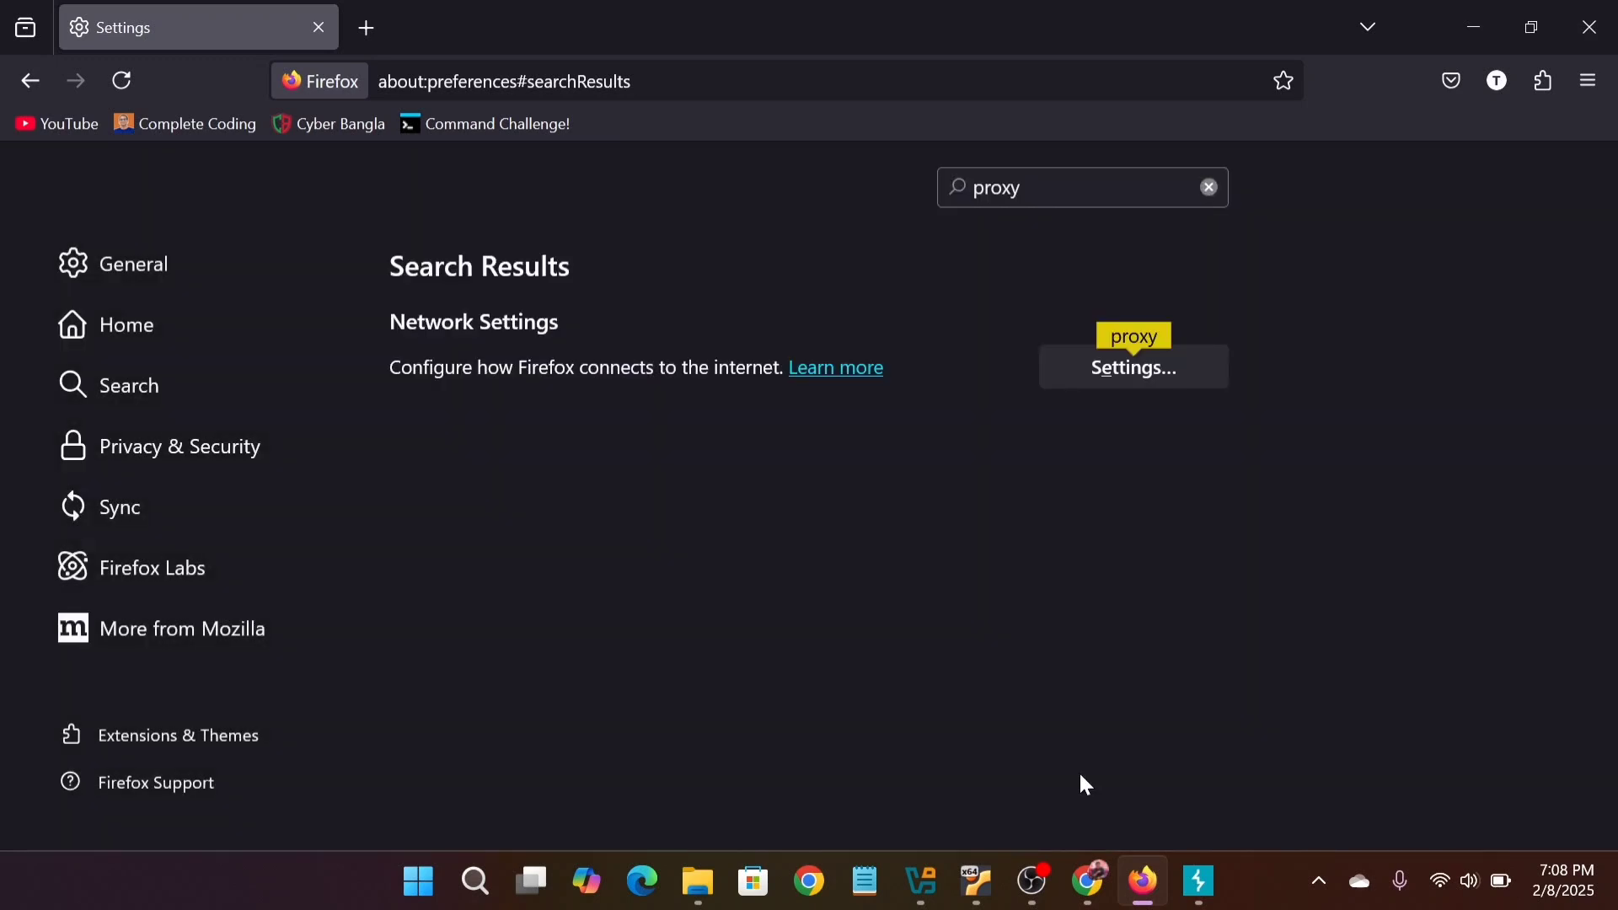
Clear the settings search, minimize the Burp Suite window and return to Firefox.
left_click(1210, 188)
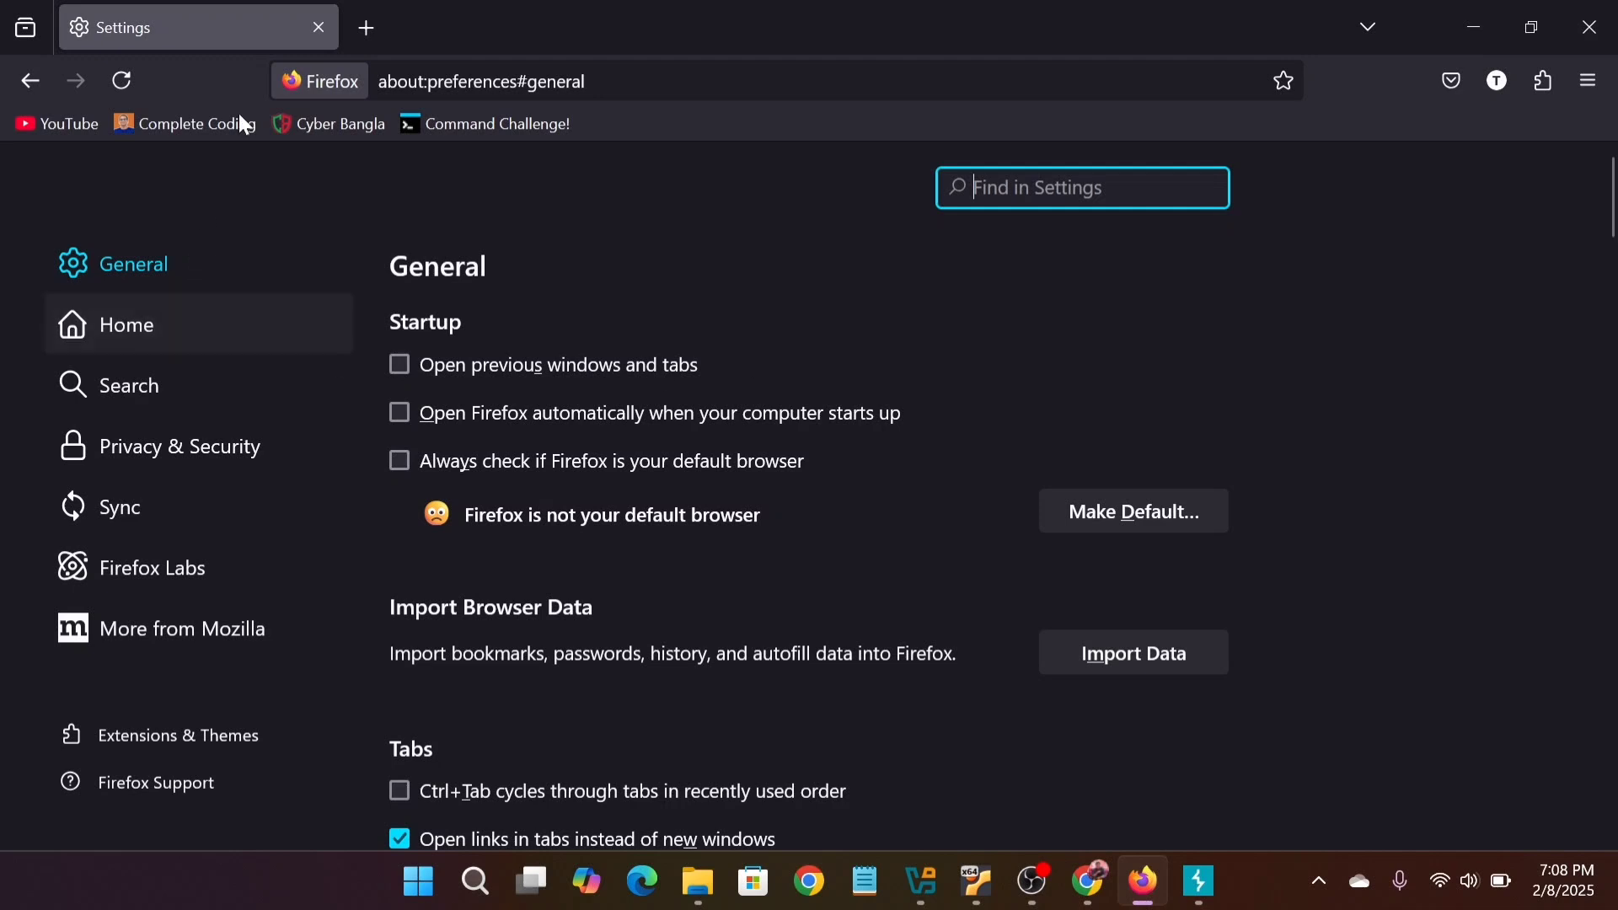
left_click(1481, 17)
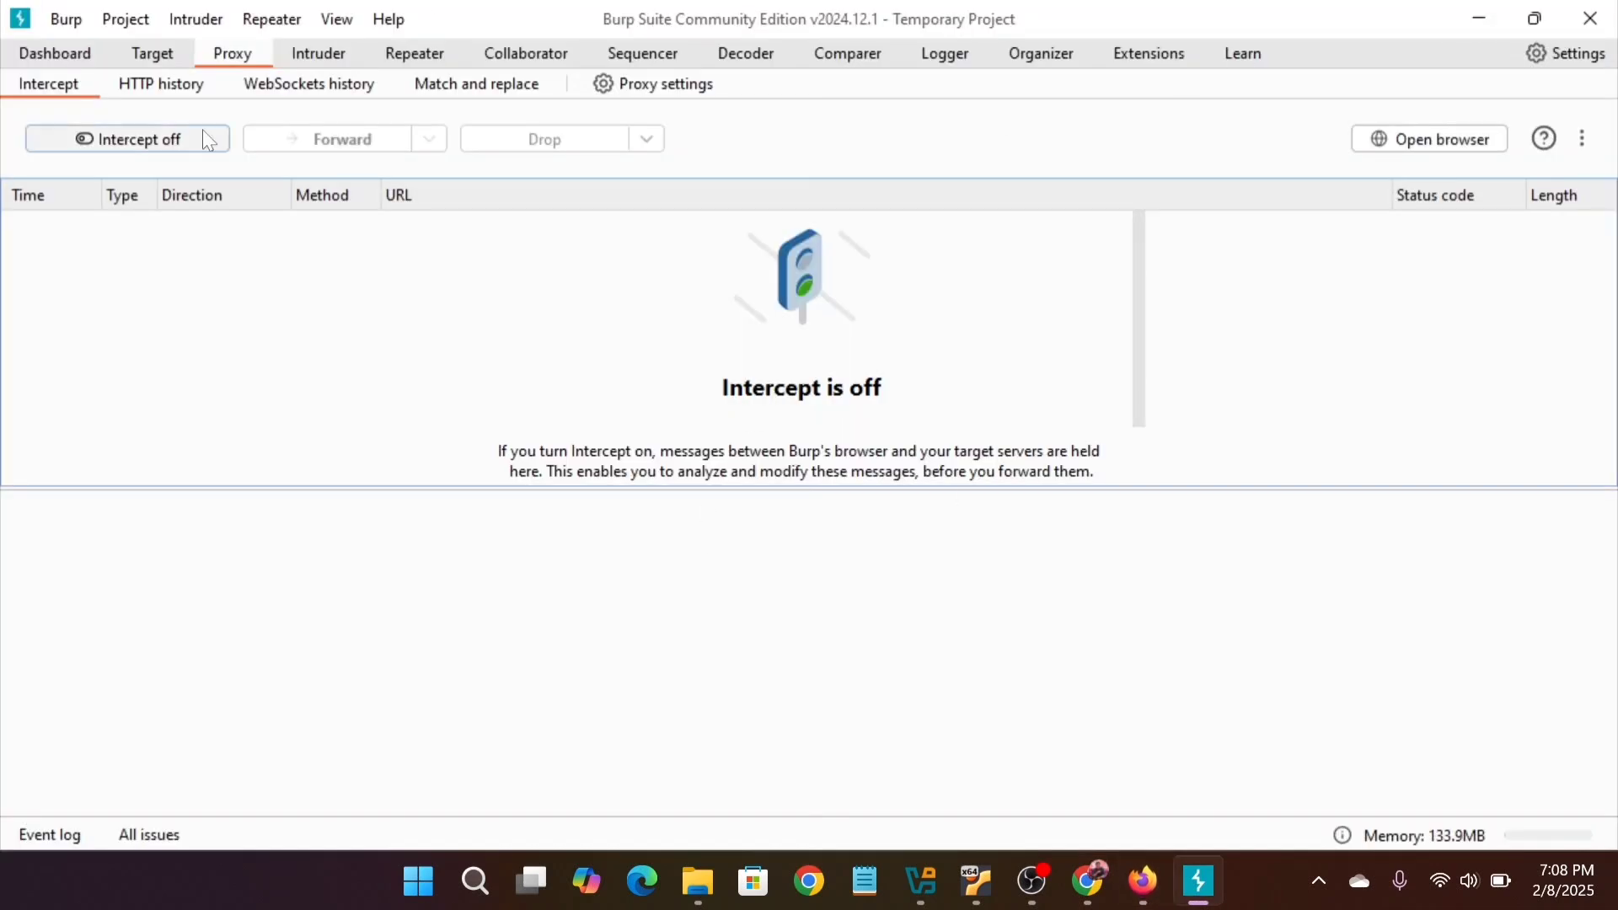
left_click(1506, 15)
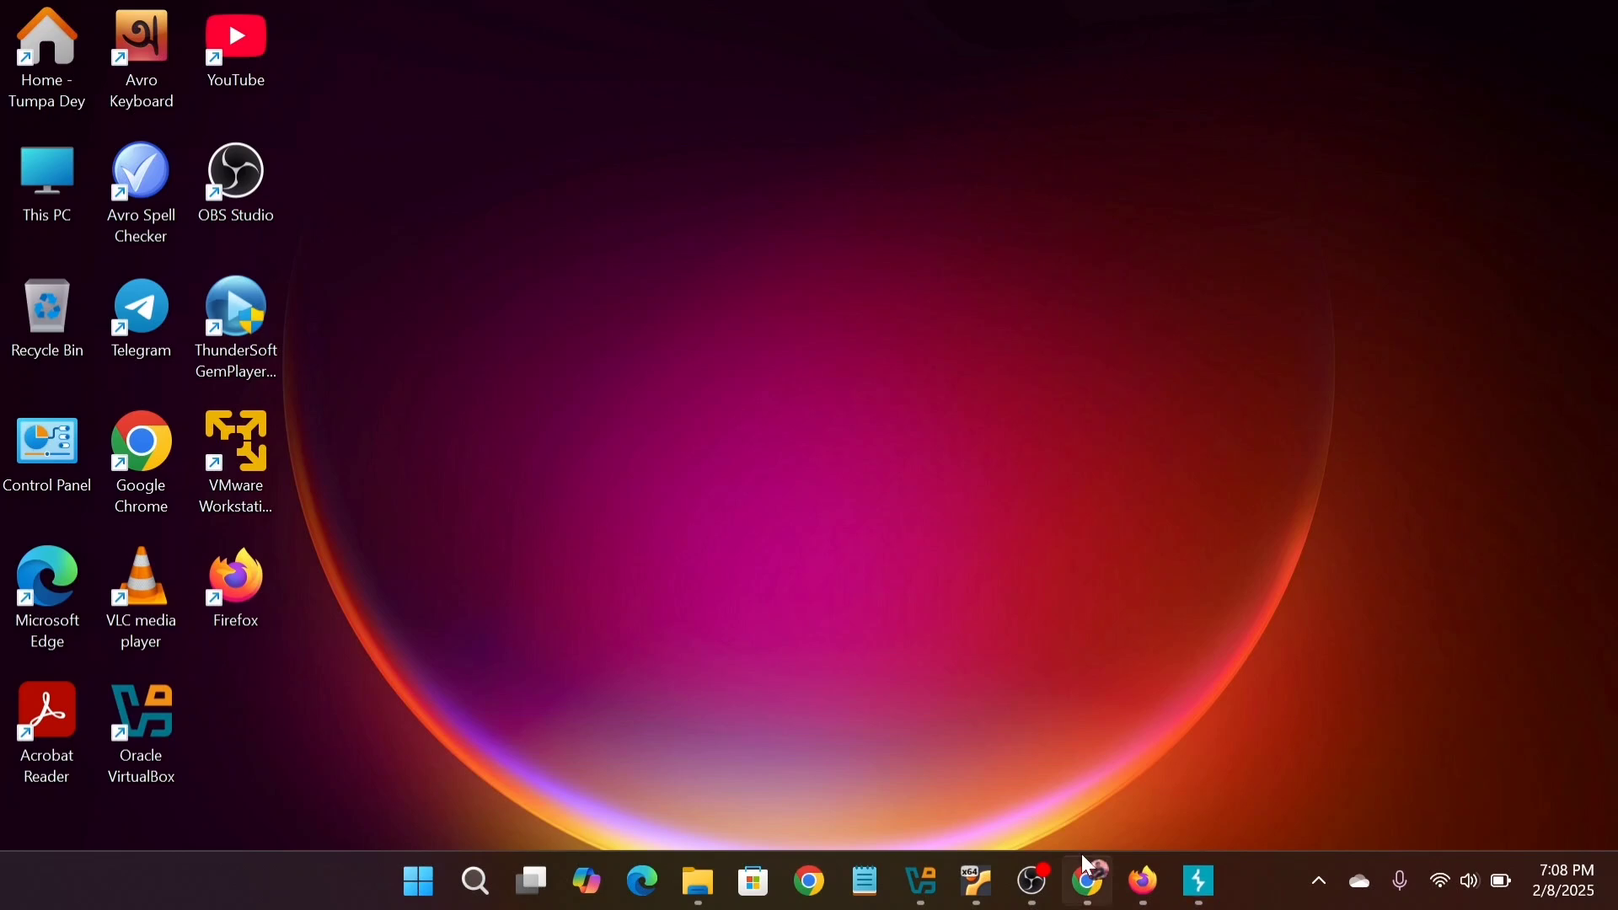
left_click(1143, 883)
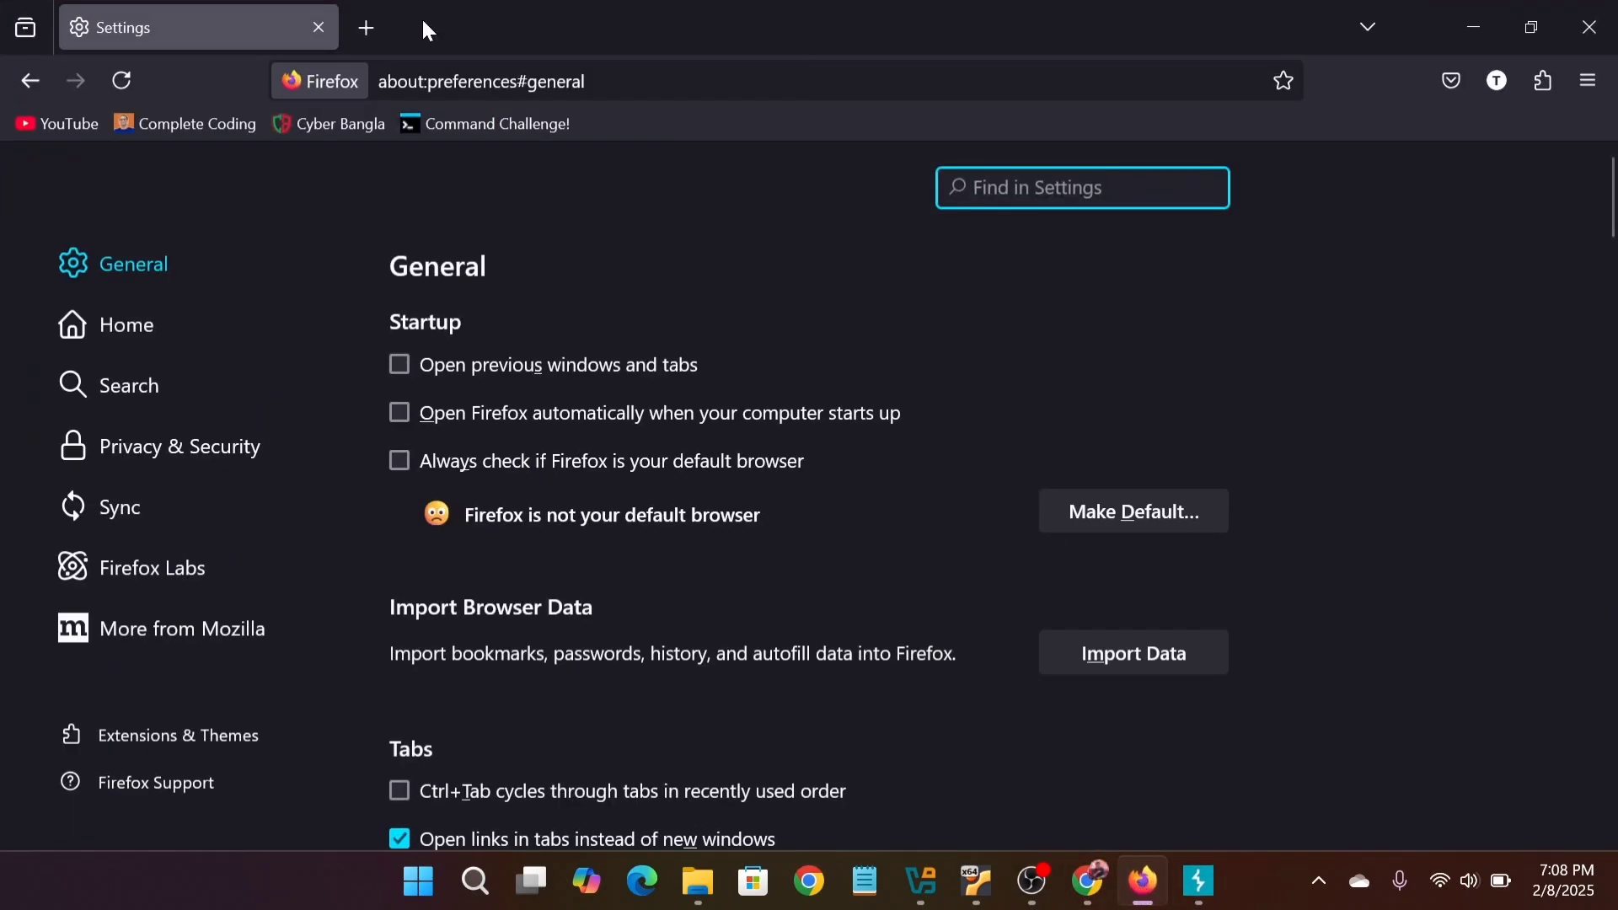
Replace the Settings tab with a new tab and try to load youtube.com through the proxy.
left_click(373, 28)
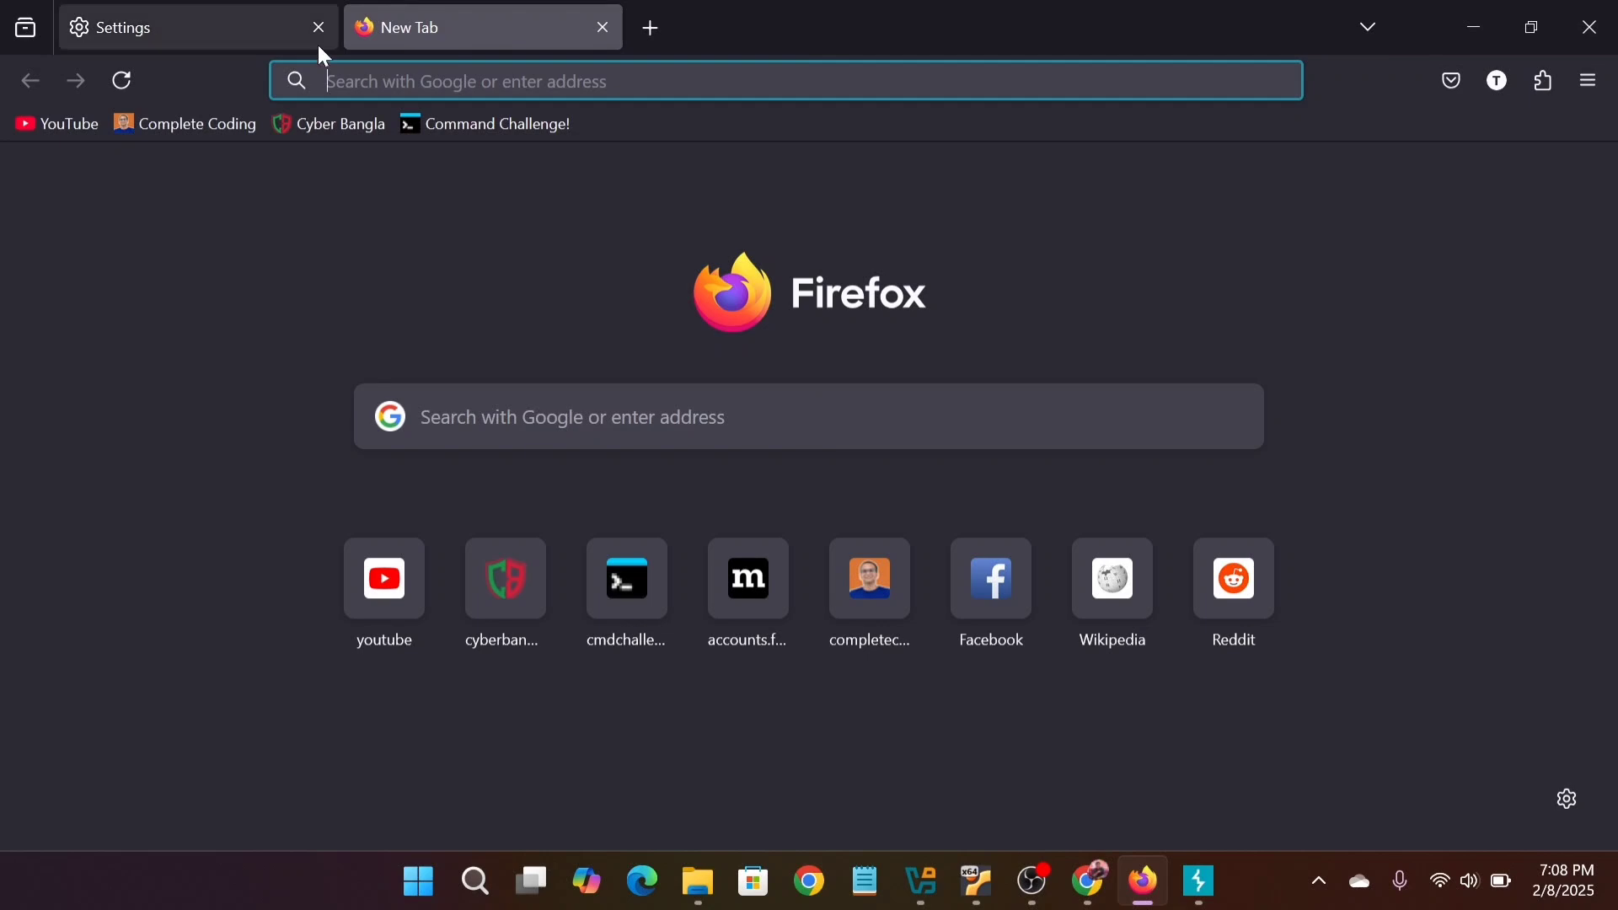
left_click(320, 81)
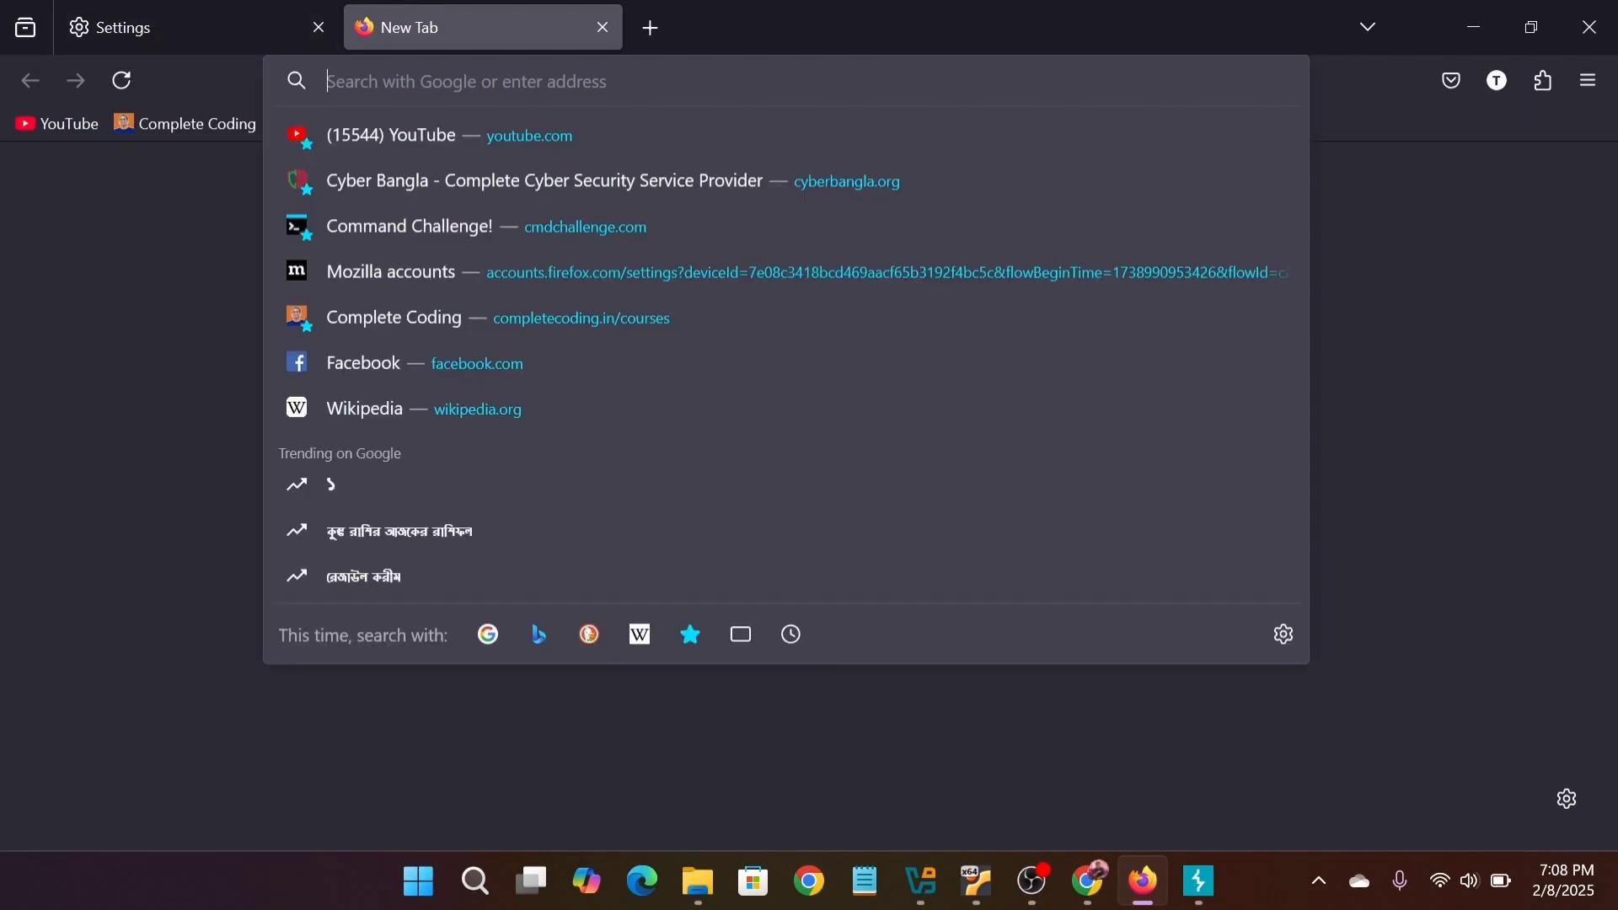
left_click(318, 27)
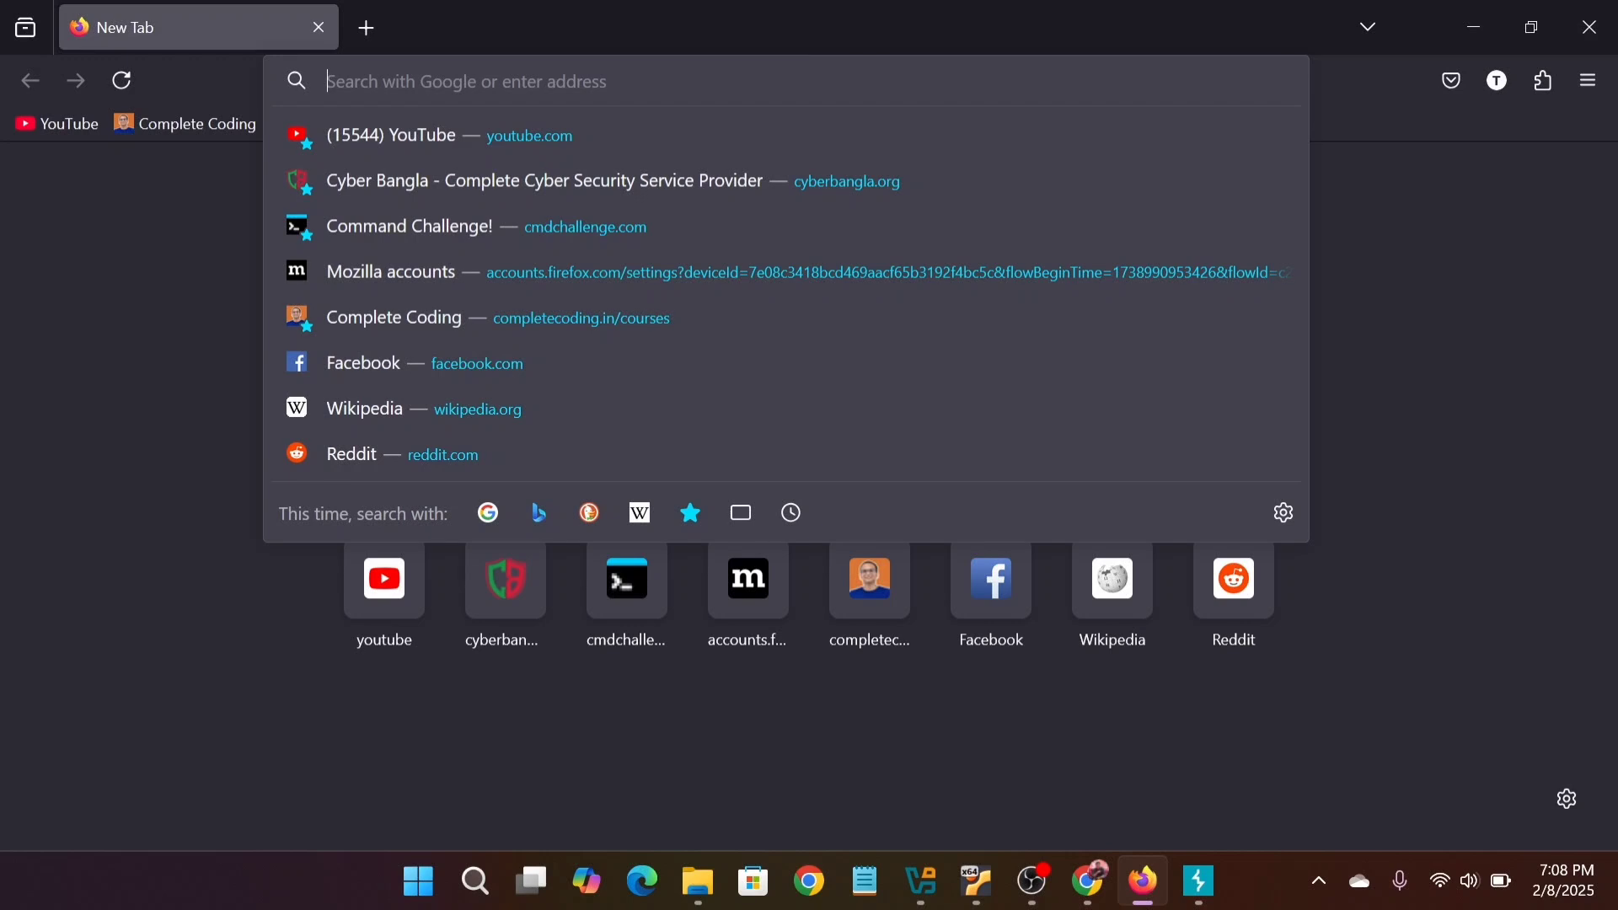
type("youtube.com/")
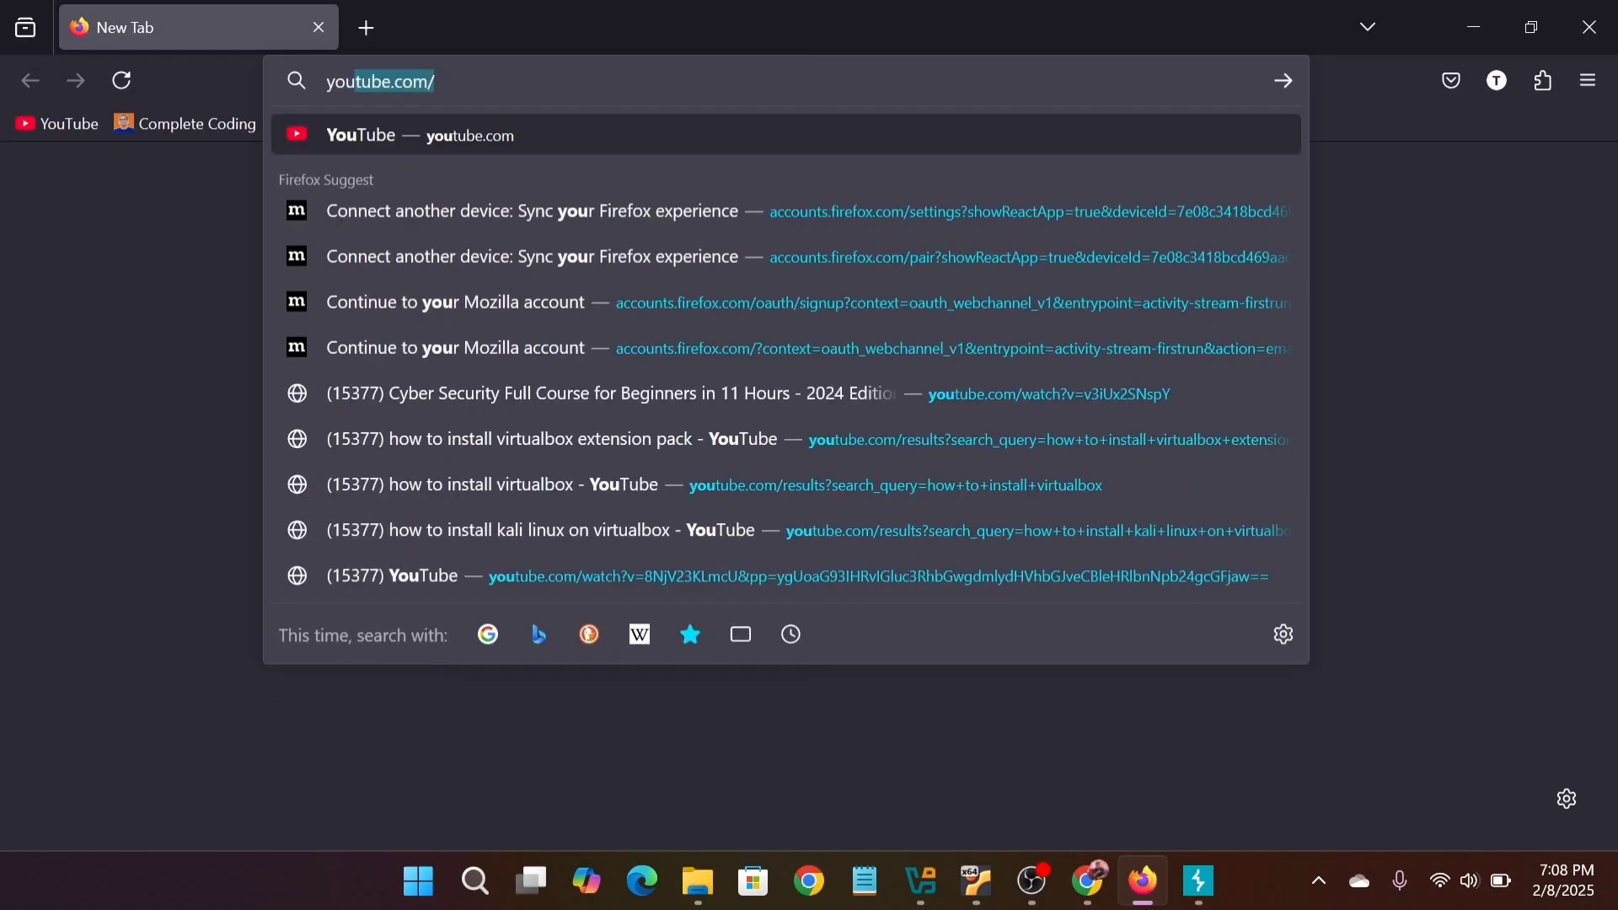
key("Right")
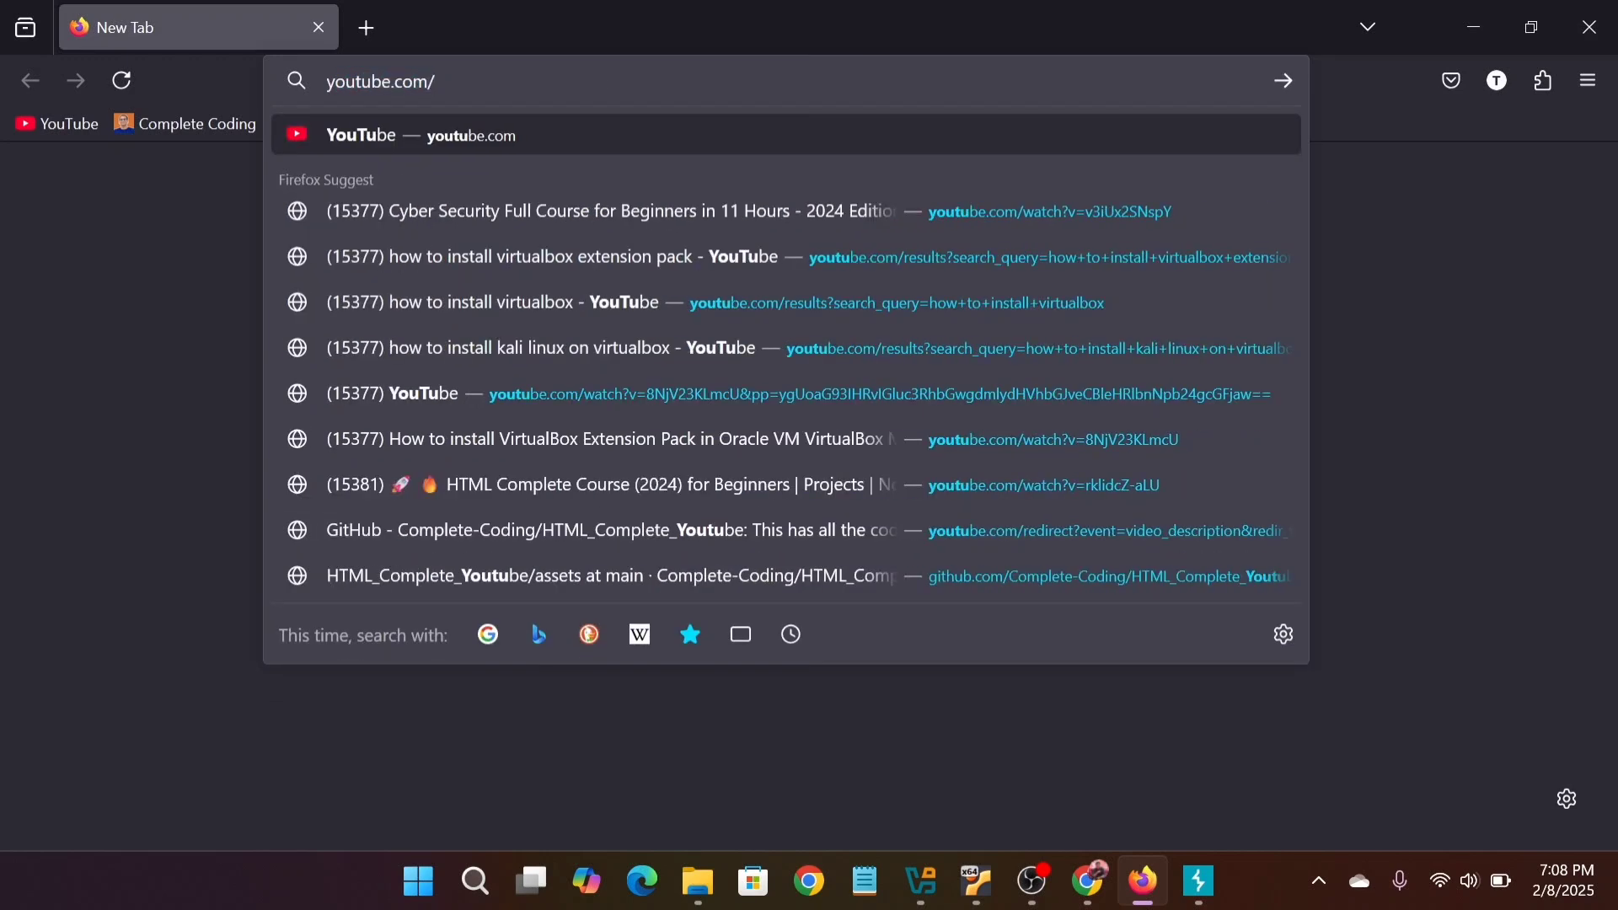
key("Return")
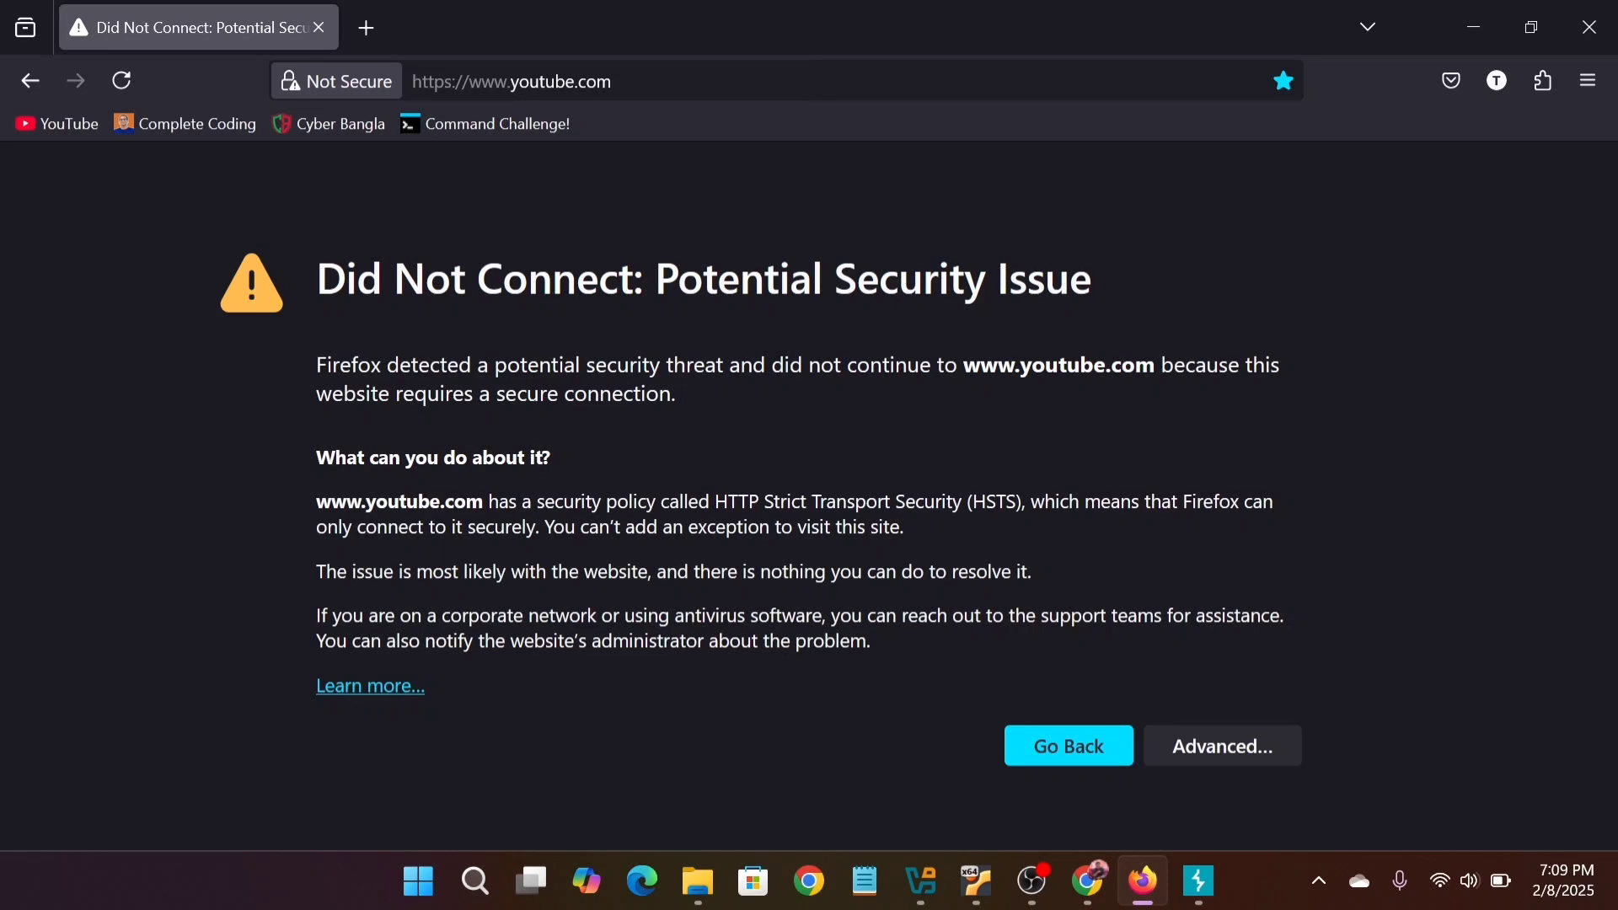
left_click(360, 40)
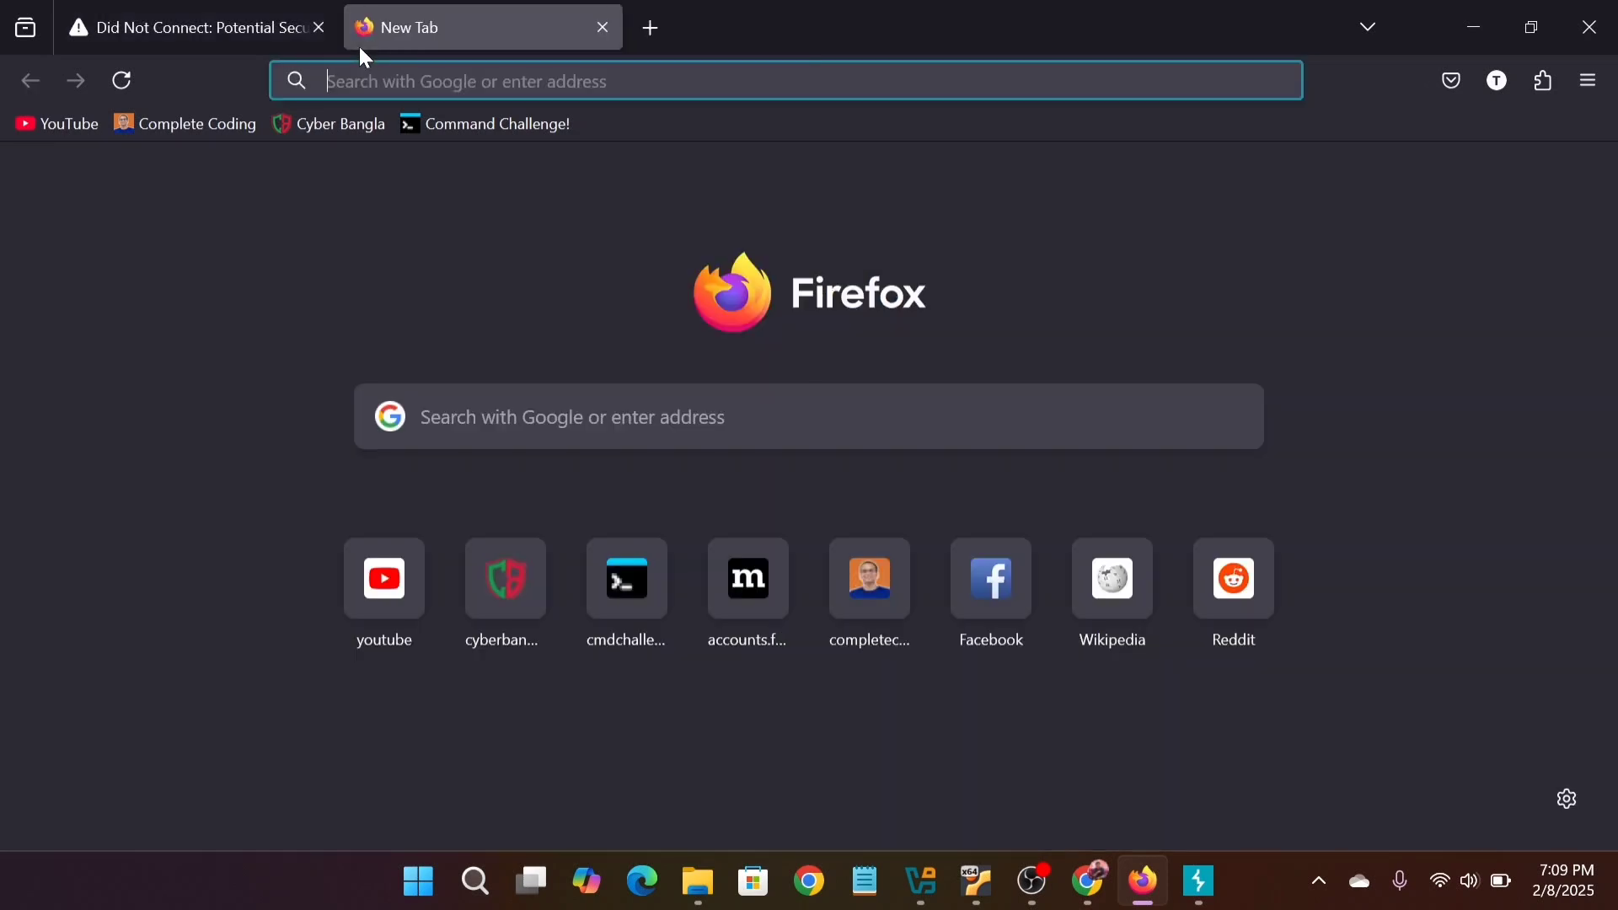
left_click(371, 81)
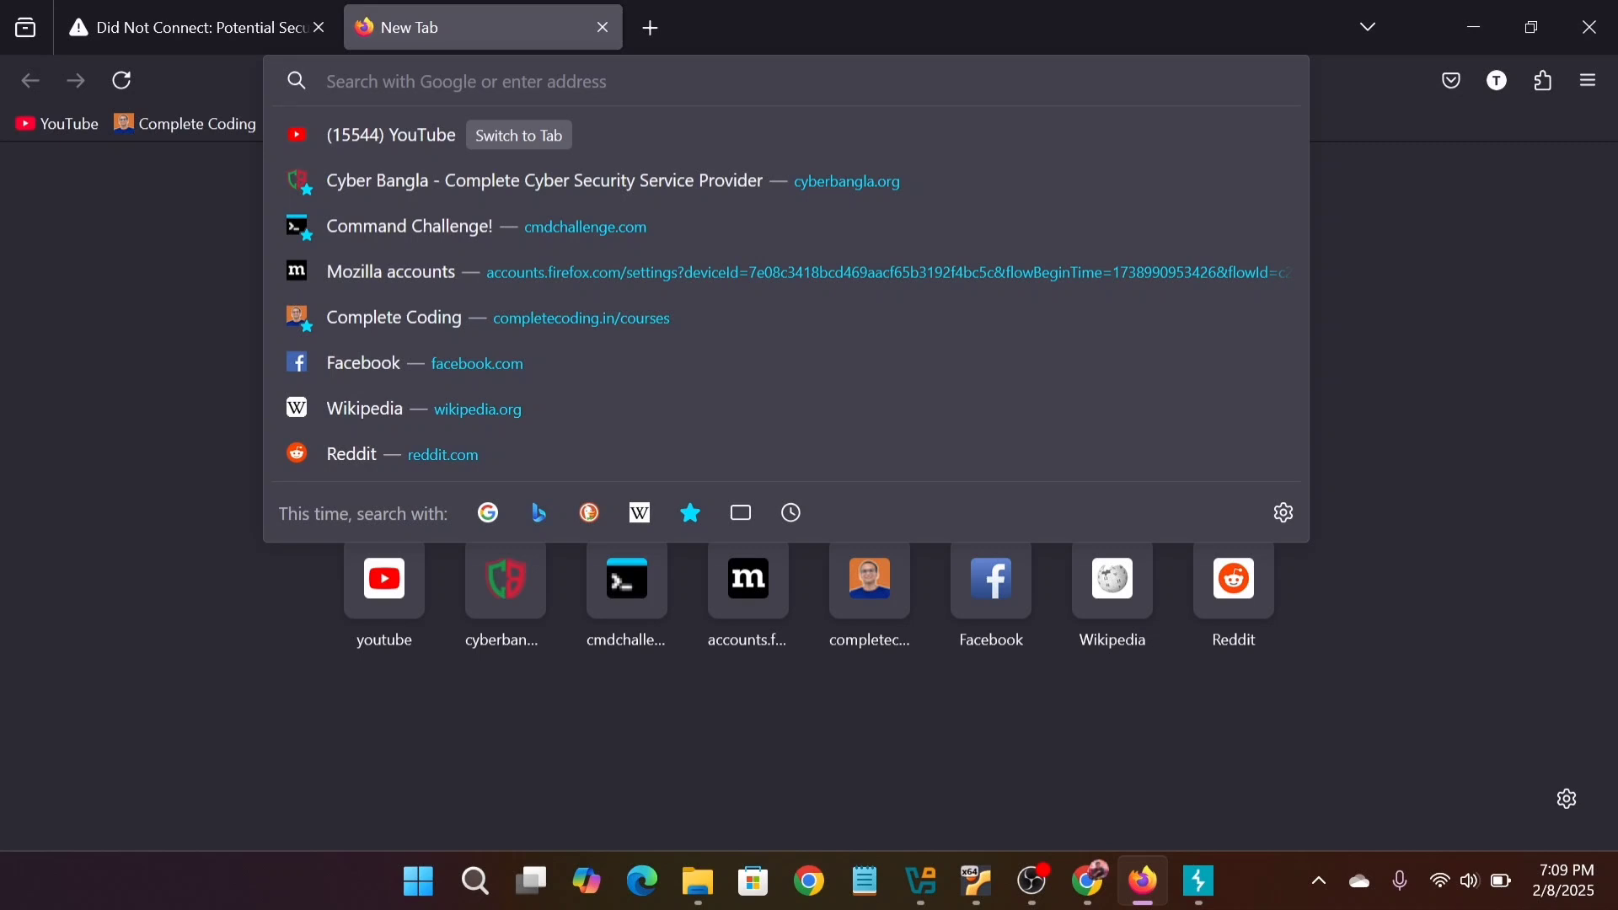
type("http")
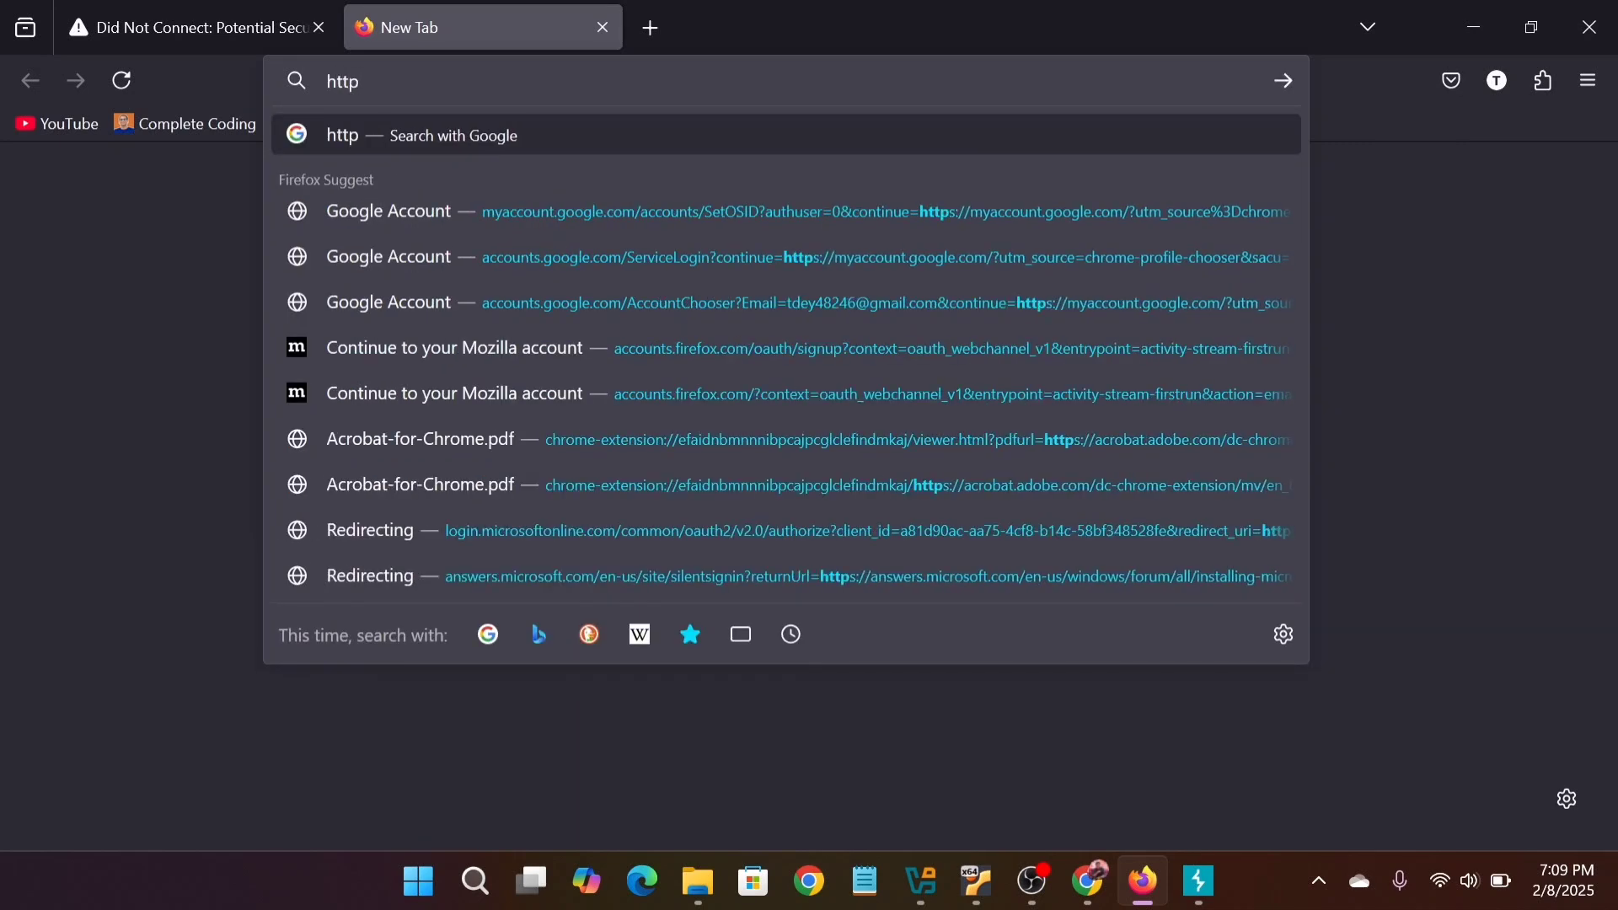
type("://")
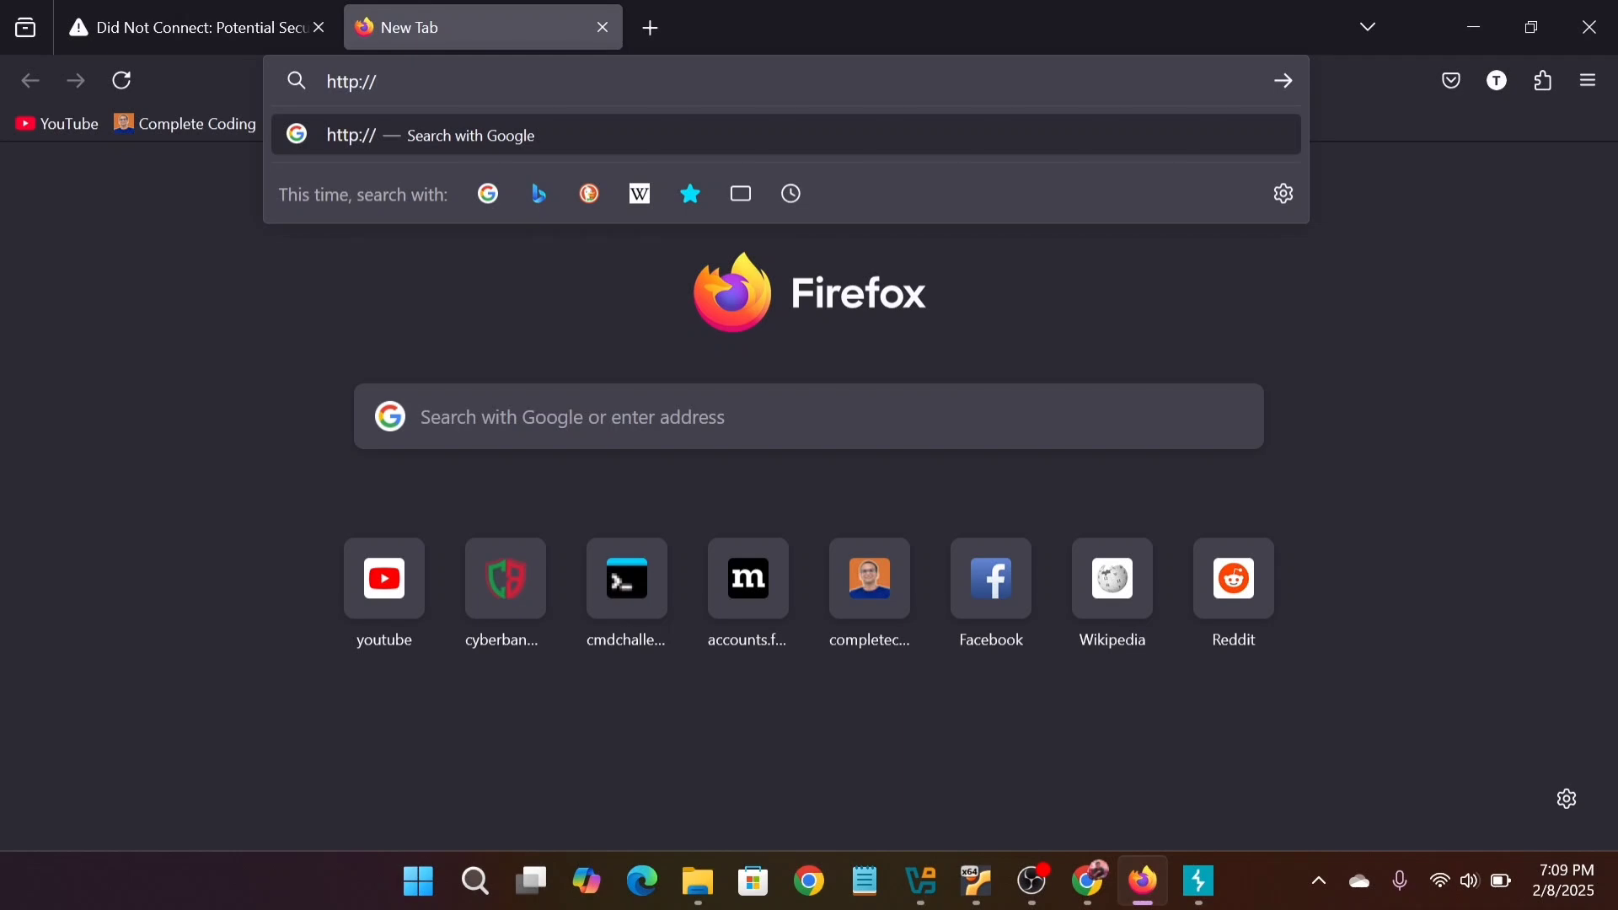
type("burp")
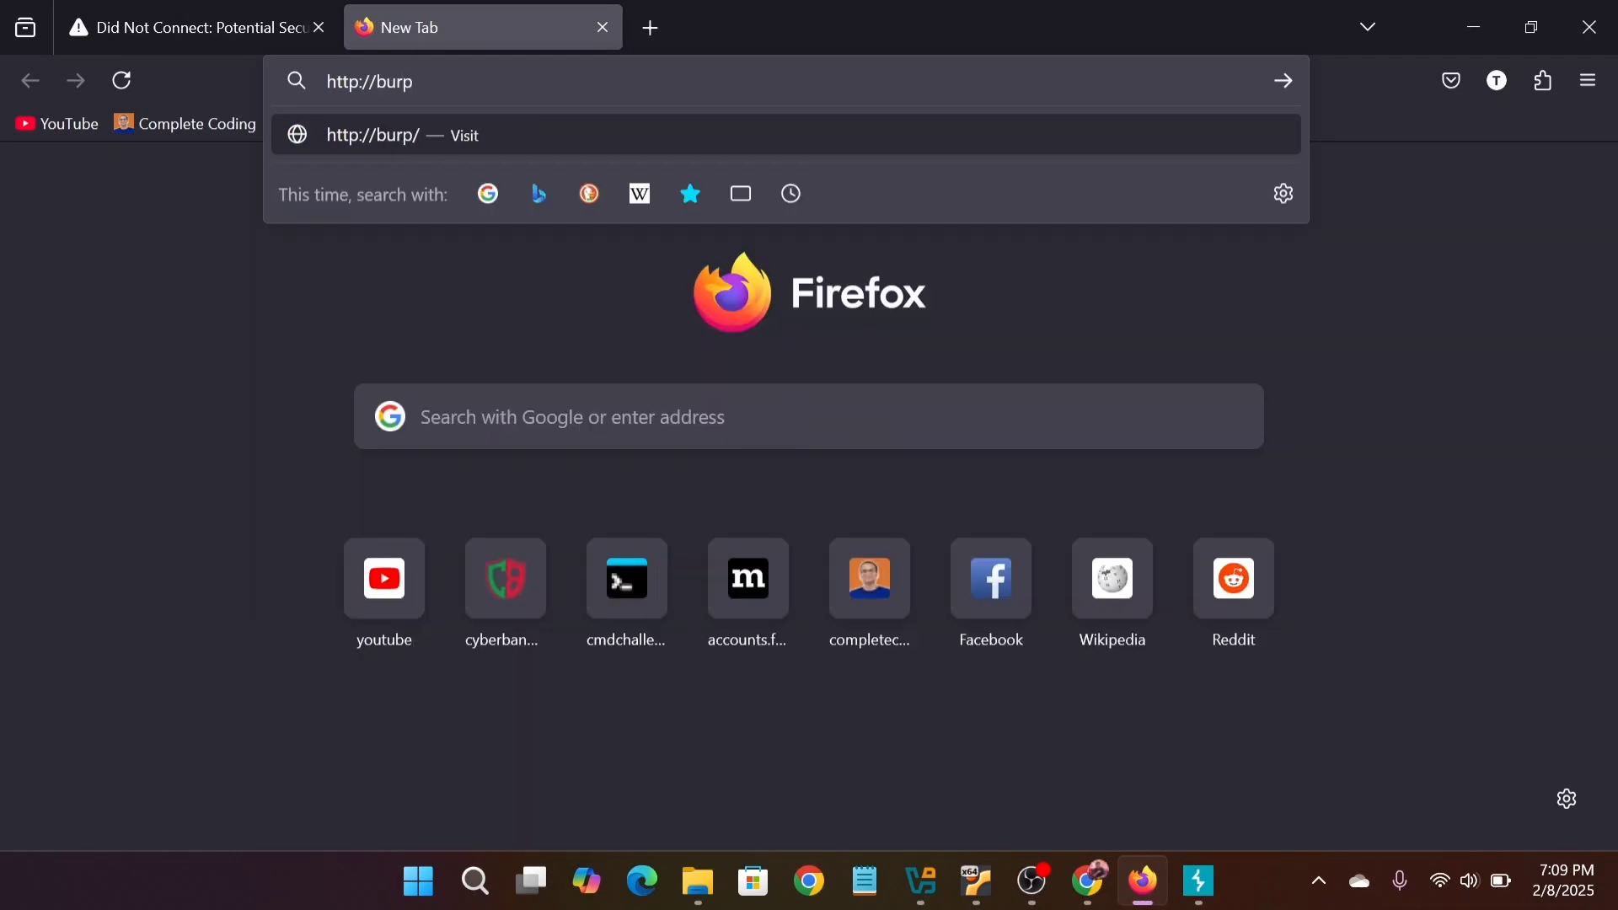
key("Return")
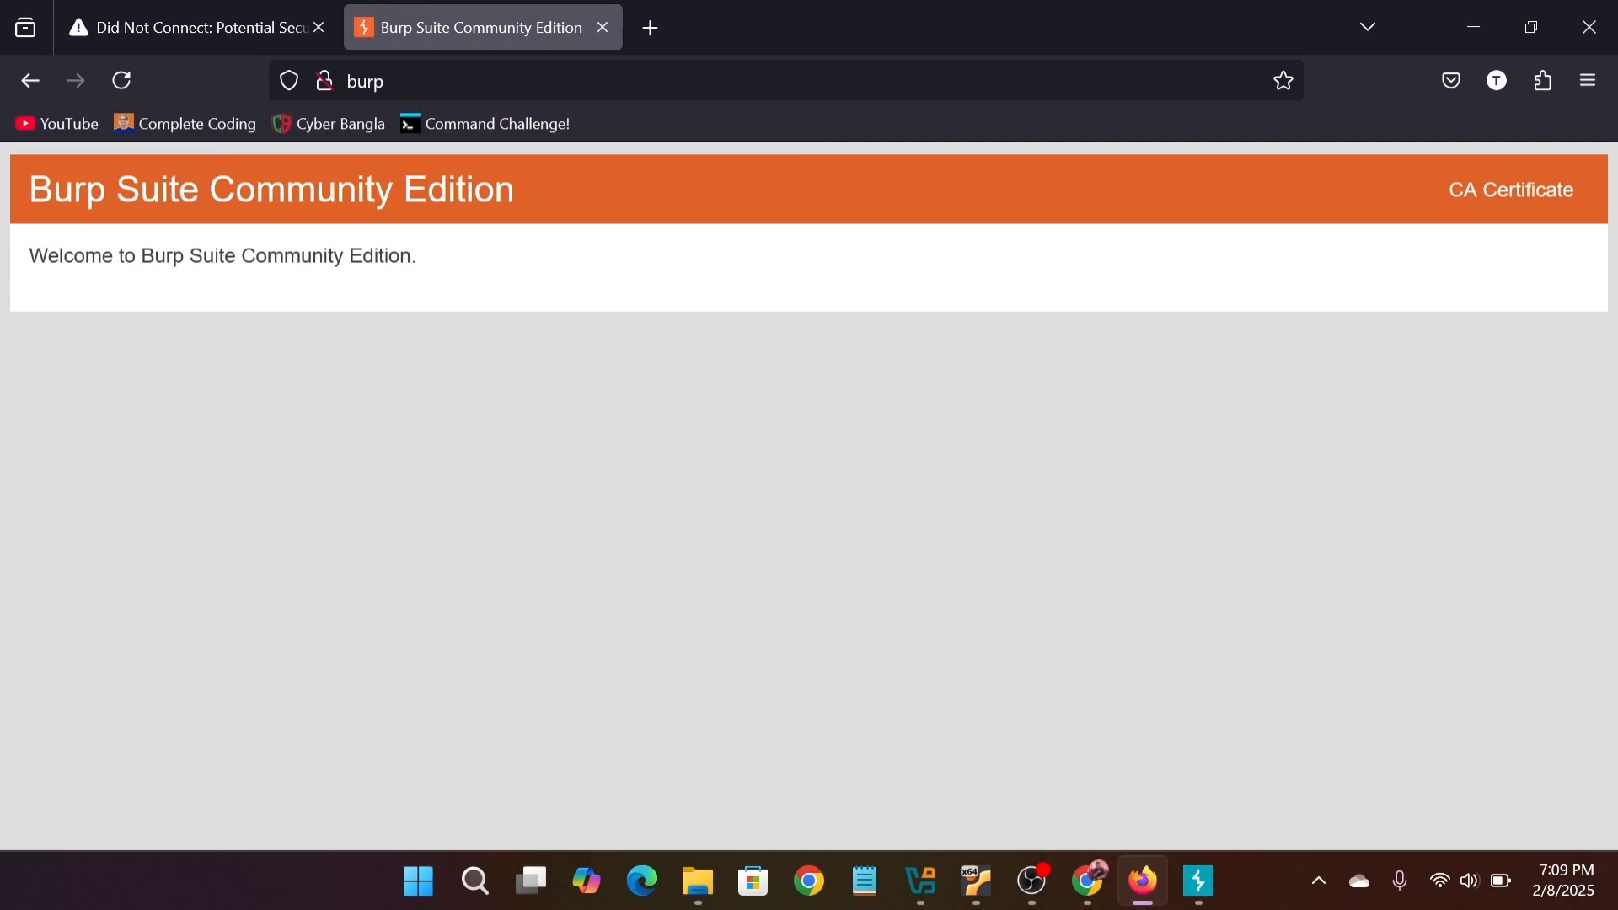
left_click(1493, 202)
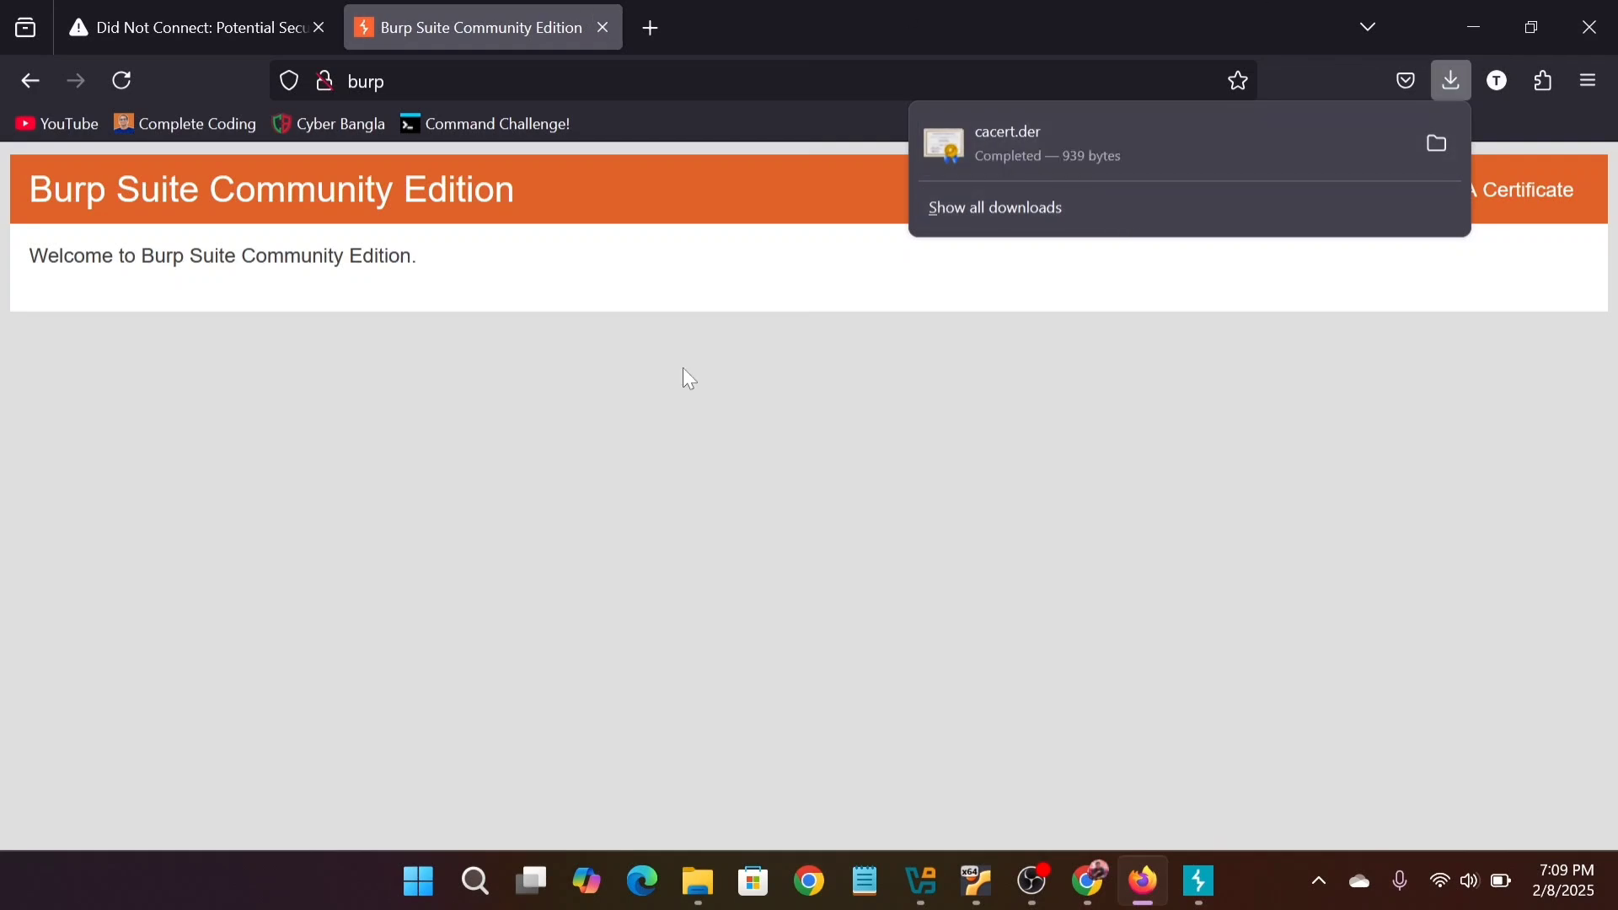
Check the Downloads folder in File Explorer for the cacert file and return to Firefox.
left_click(714, 891)
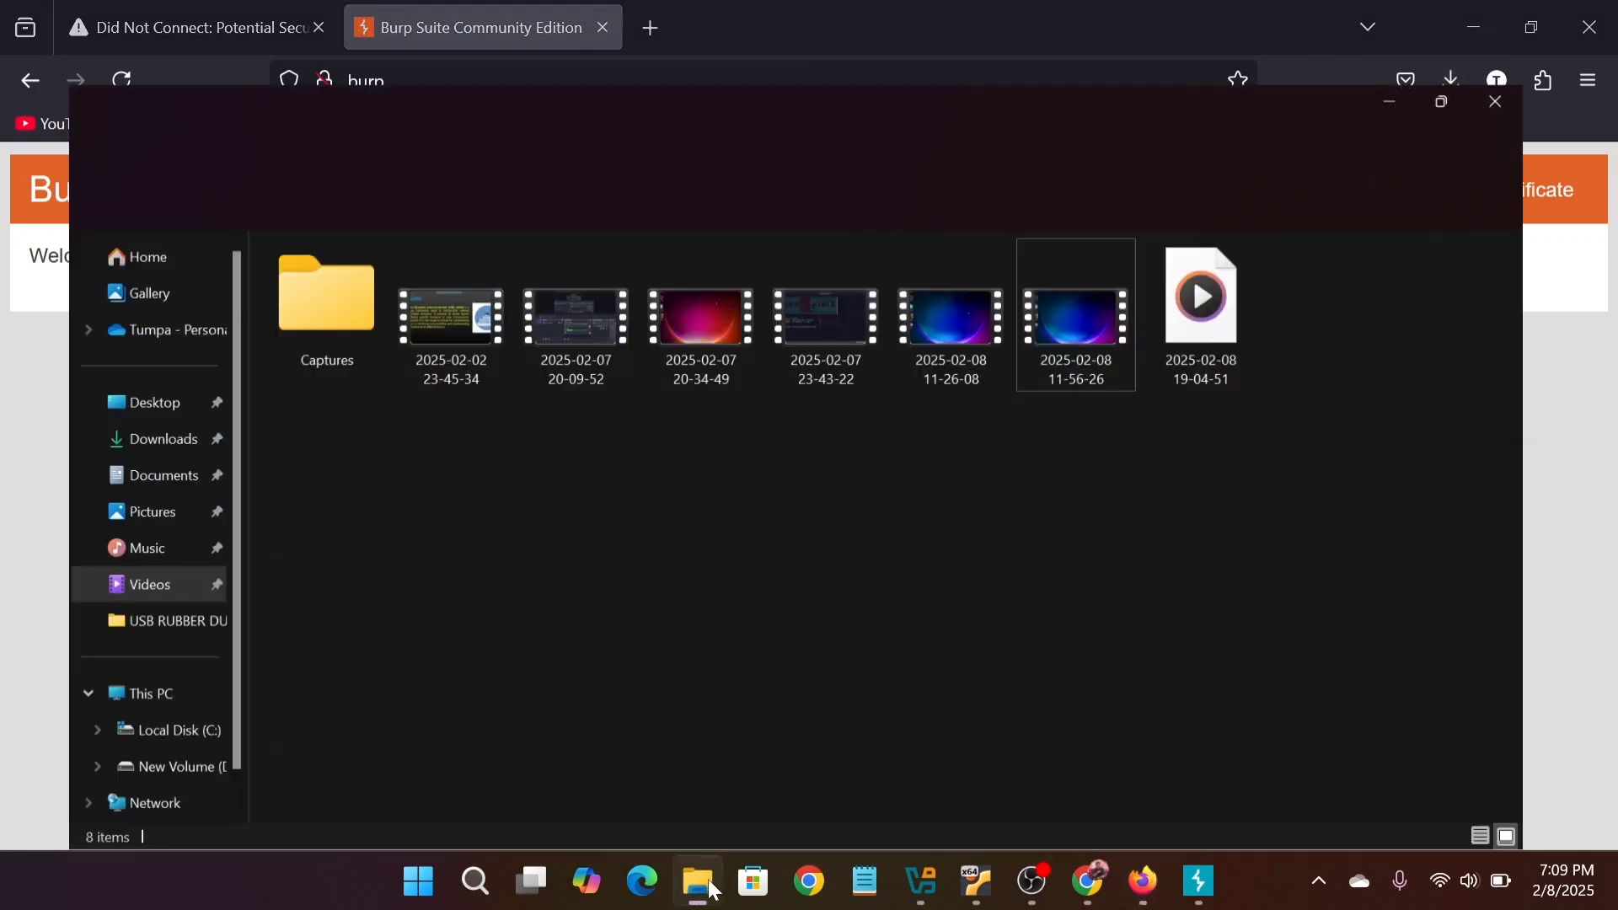
left_click(47, 80)
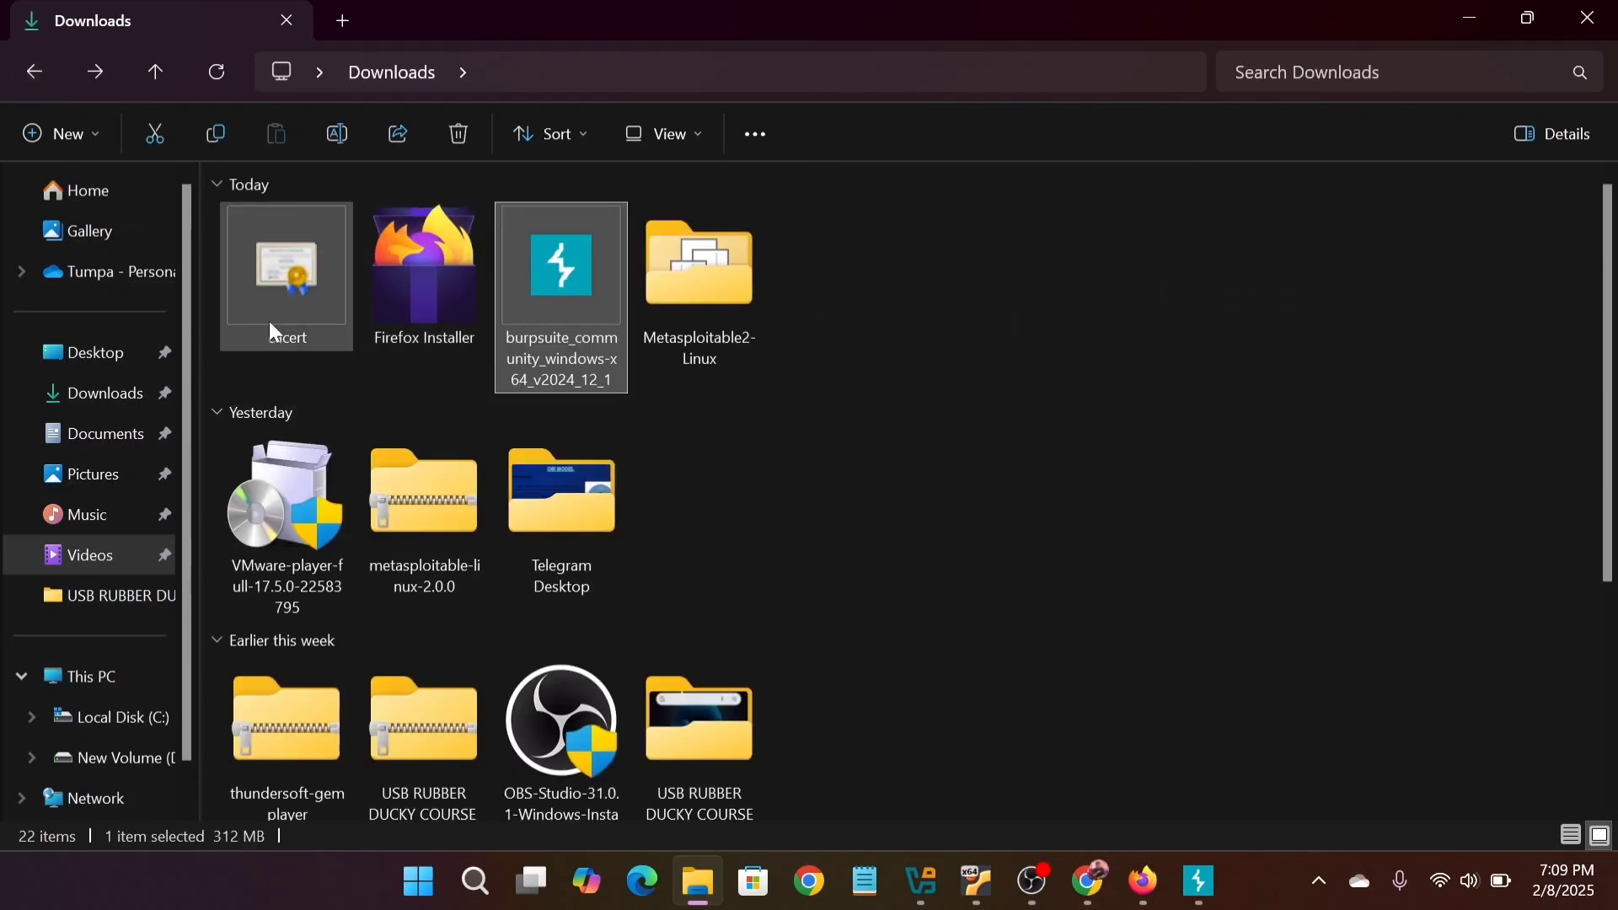
mouse_move(299, 241)
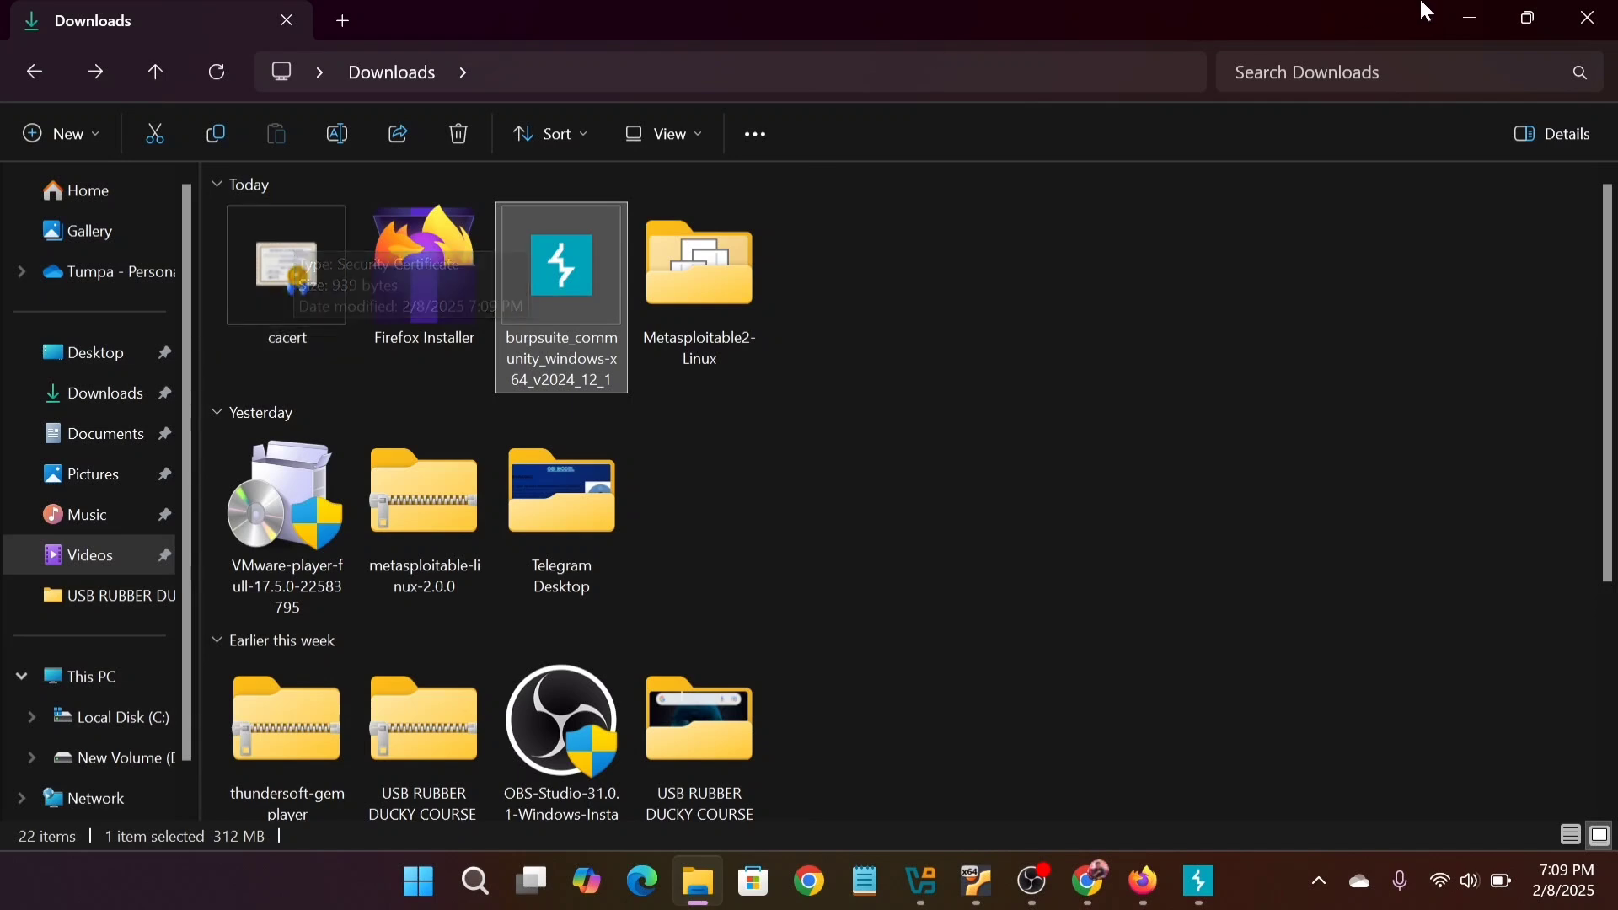
left_click(1469, 10)
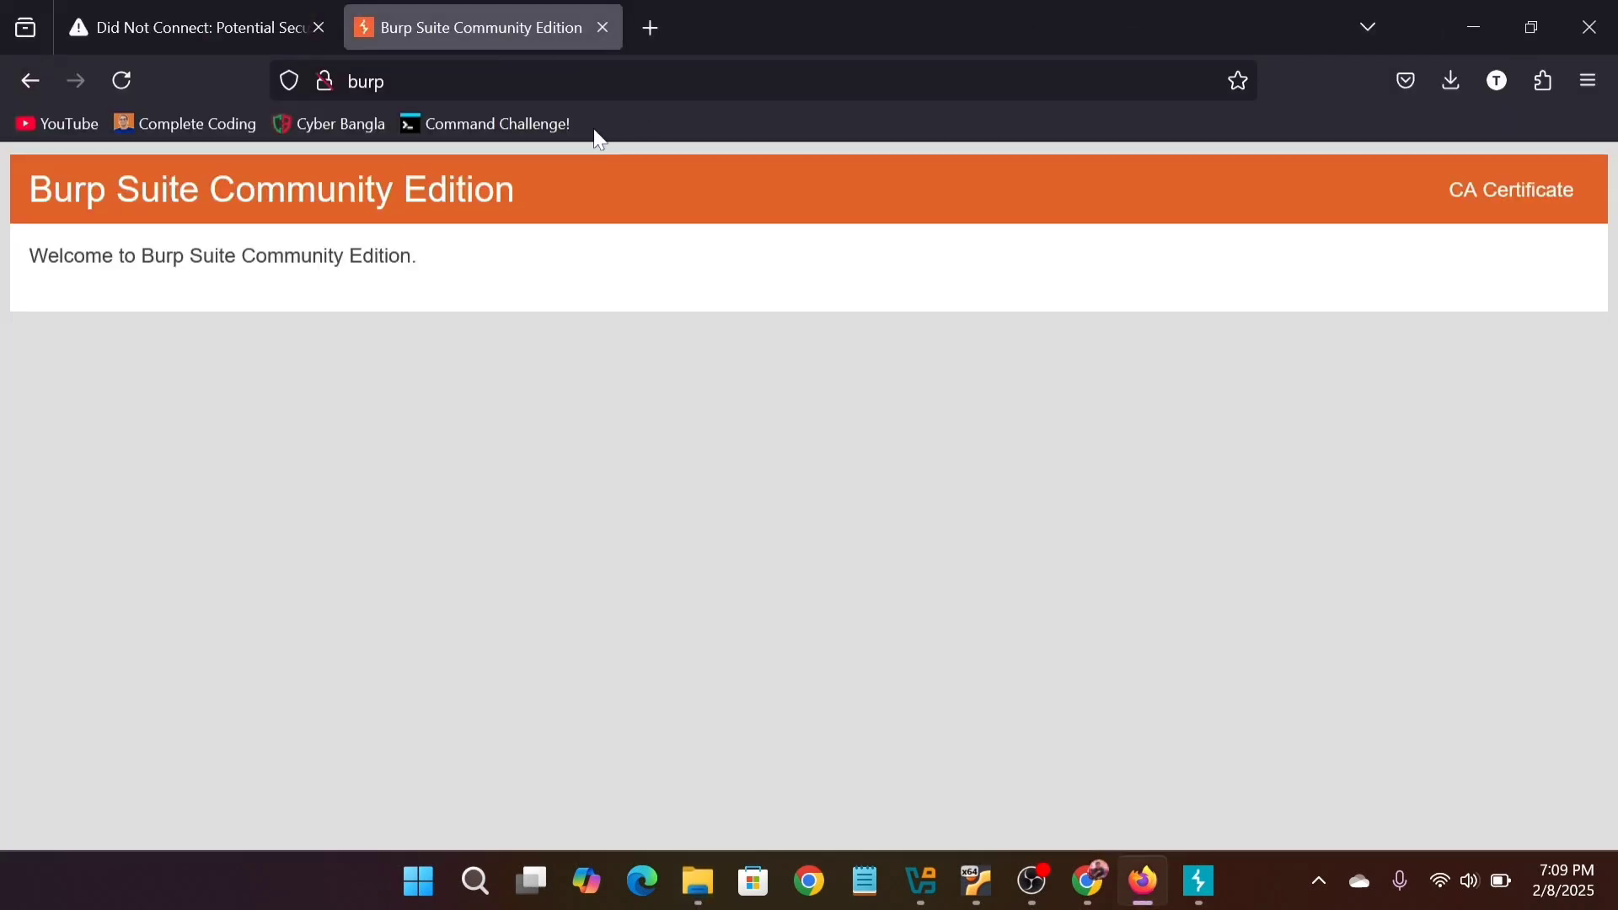
Close the failed YouTube tab, search the browser settings for "cert" in a new tab, and open the Certificate Manager.
left_click(650, 15)
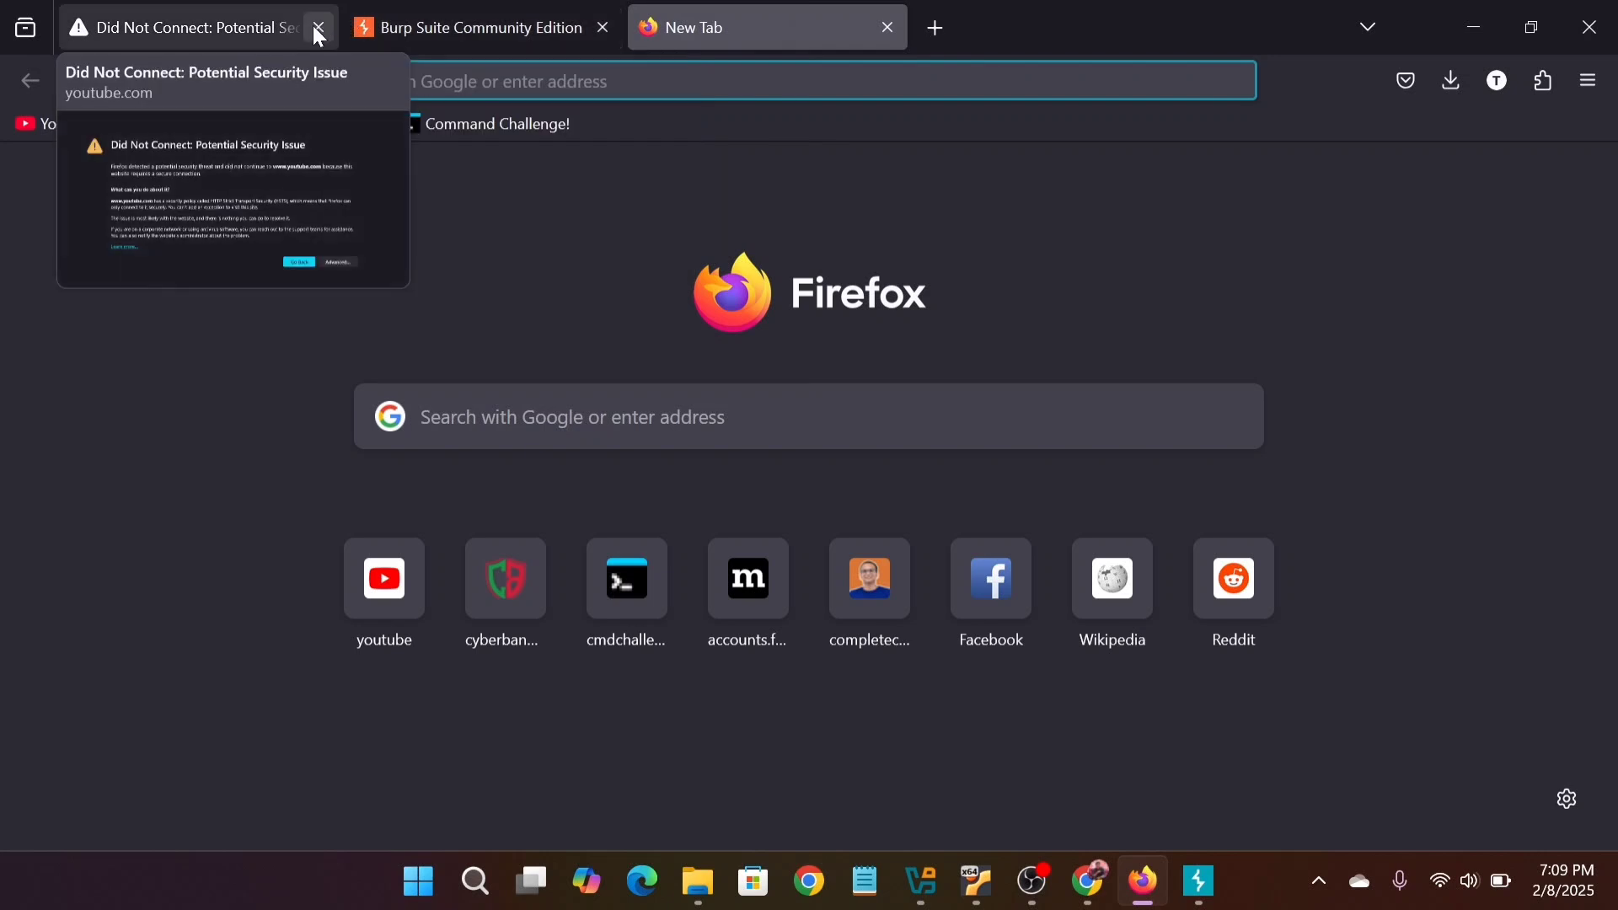
left_click(318, 28)
left_click(1591, 80)
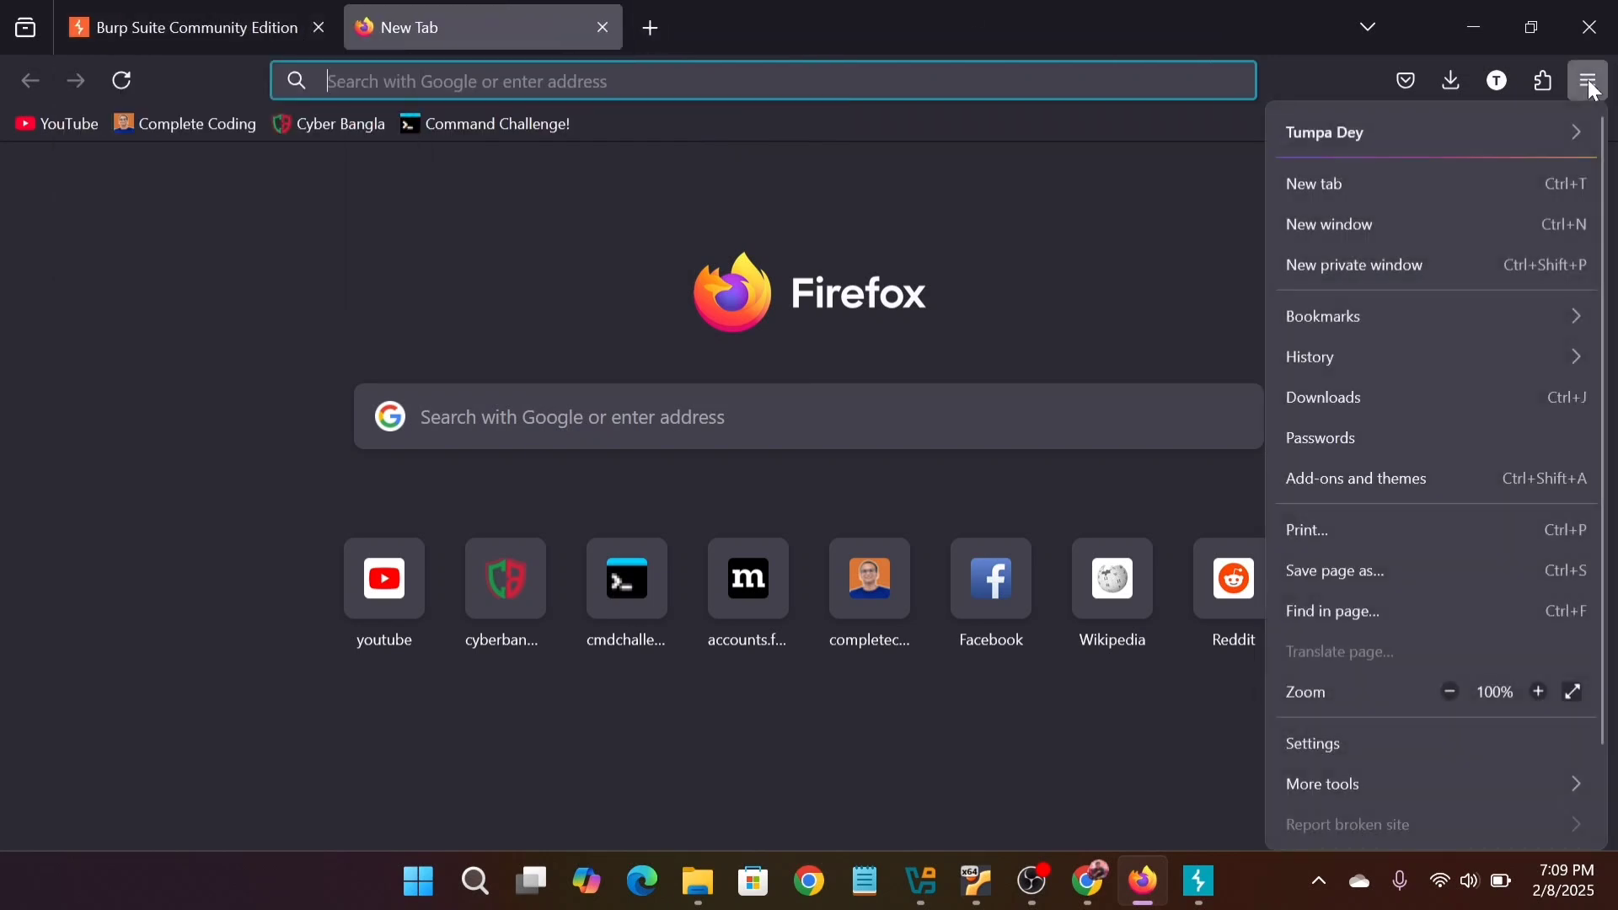
left_click(1353, 737)
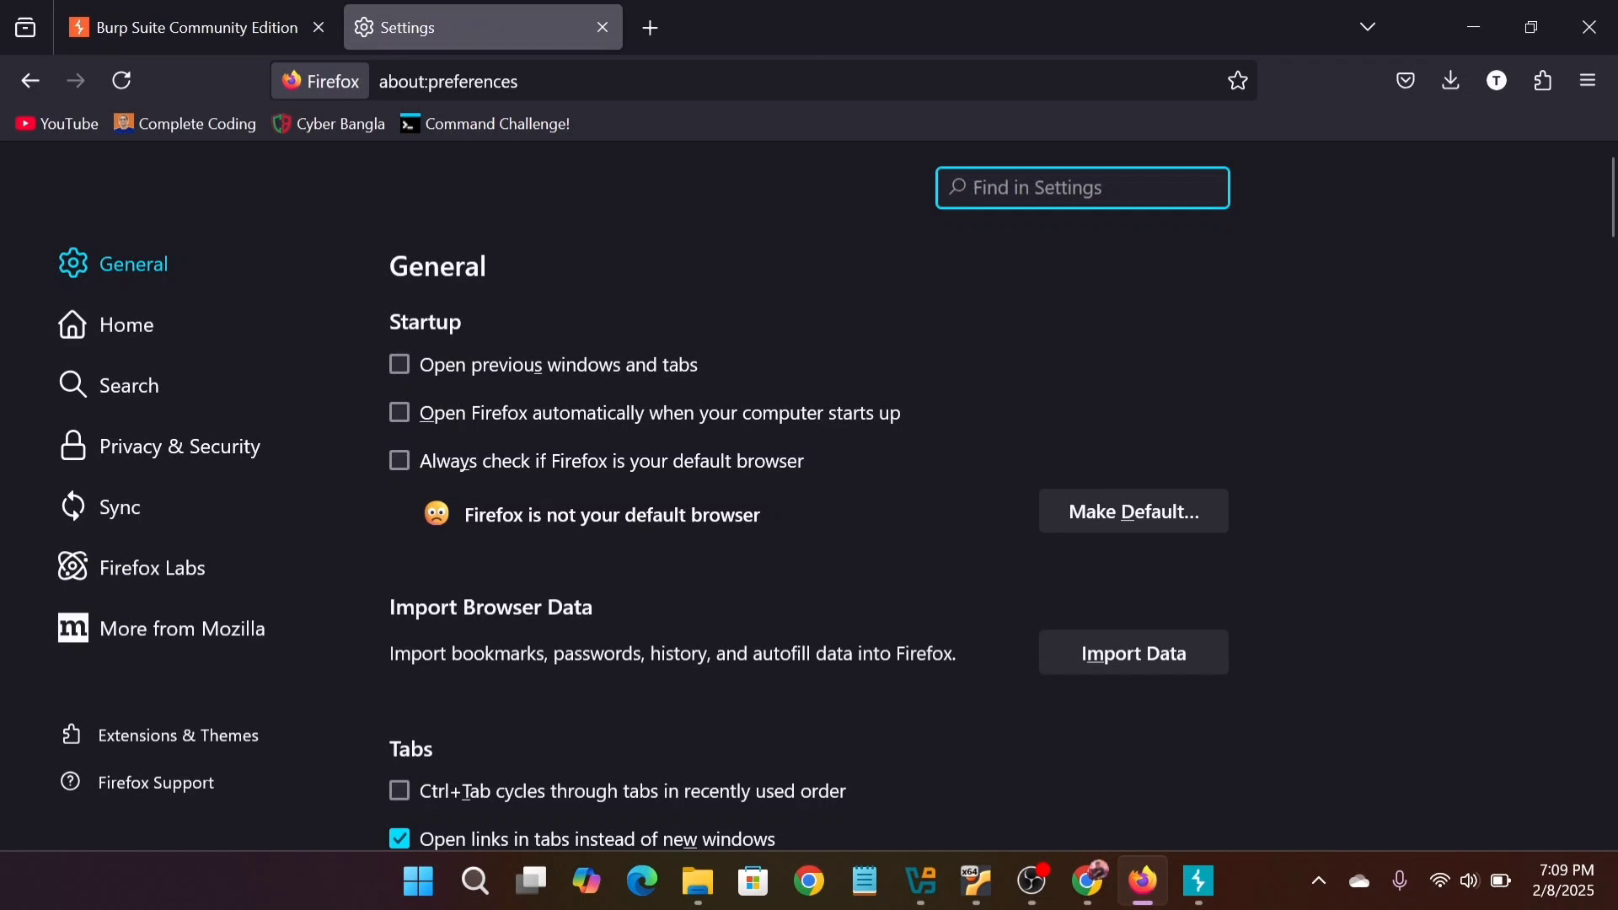
type("cert")
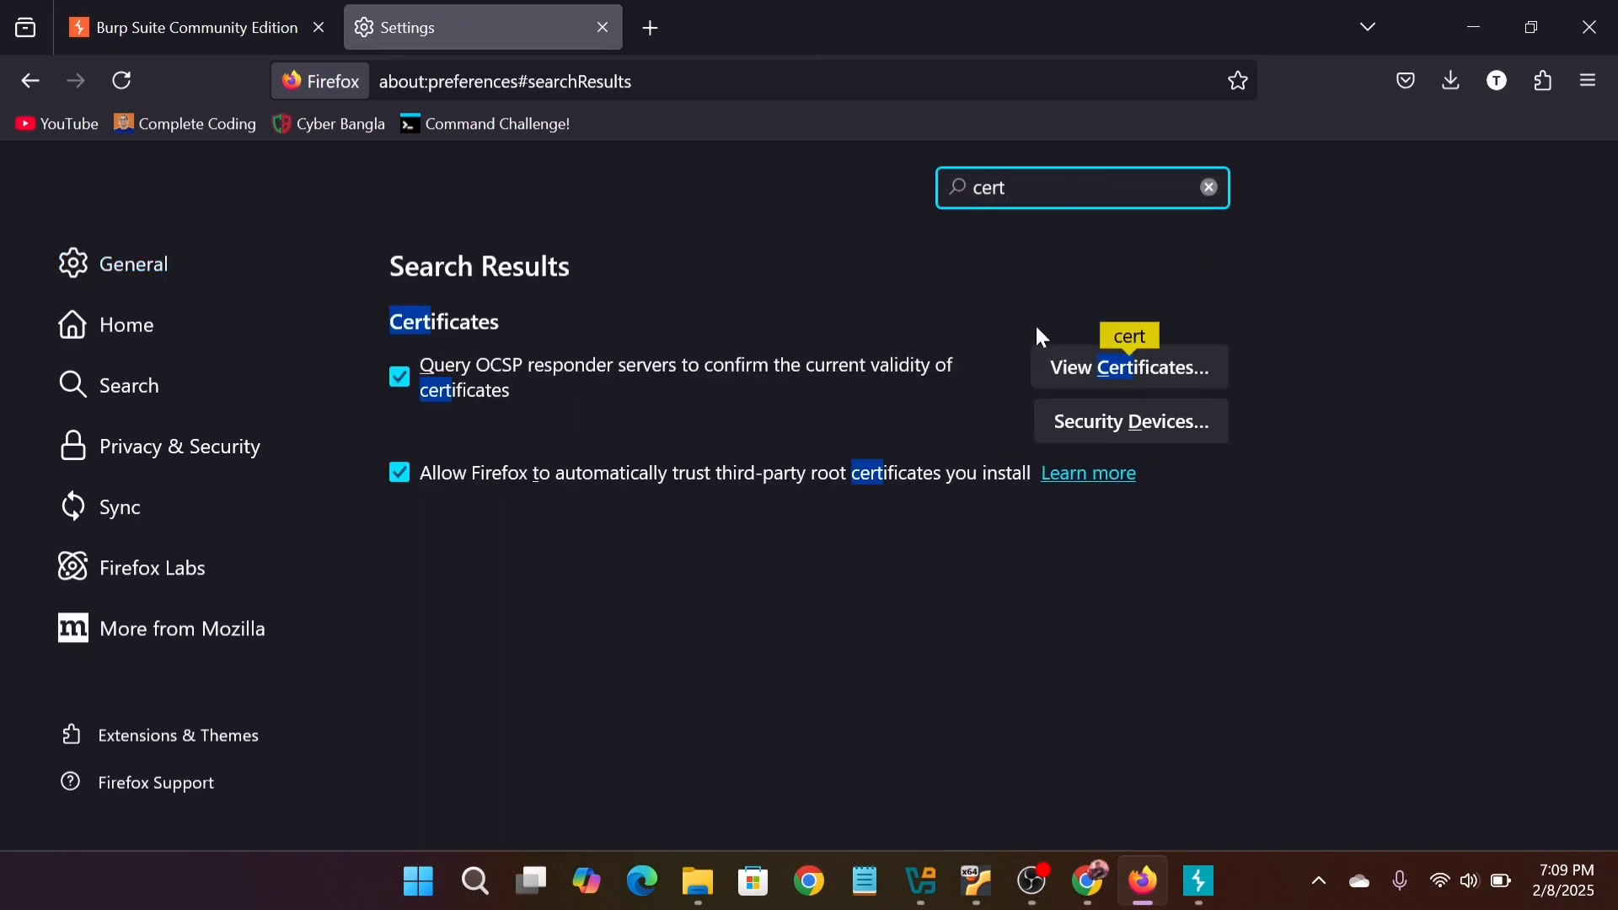
left_click(1130, 361)
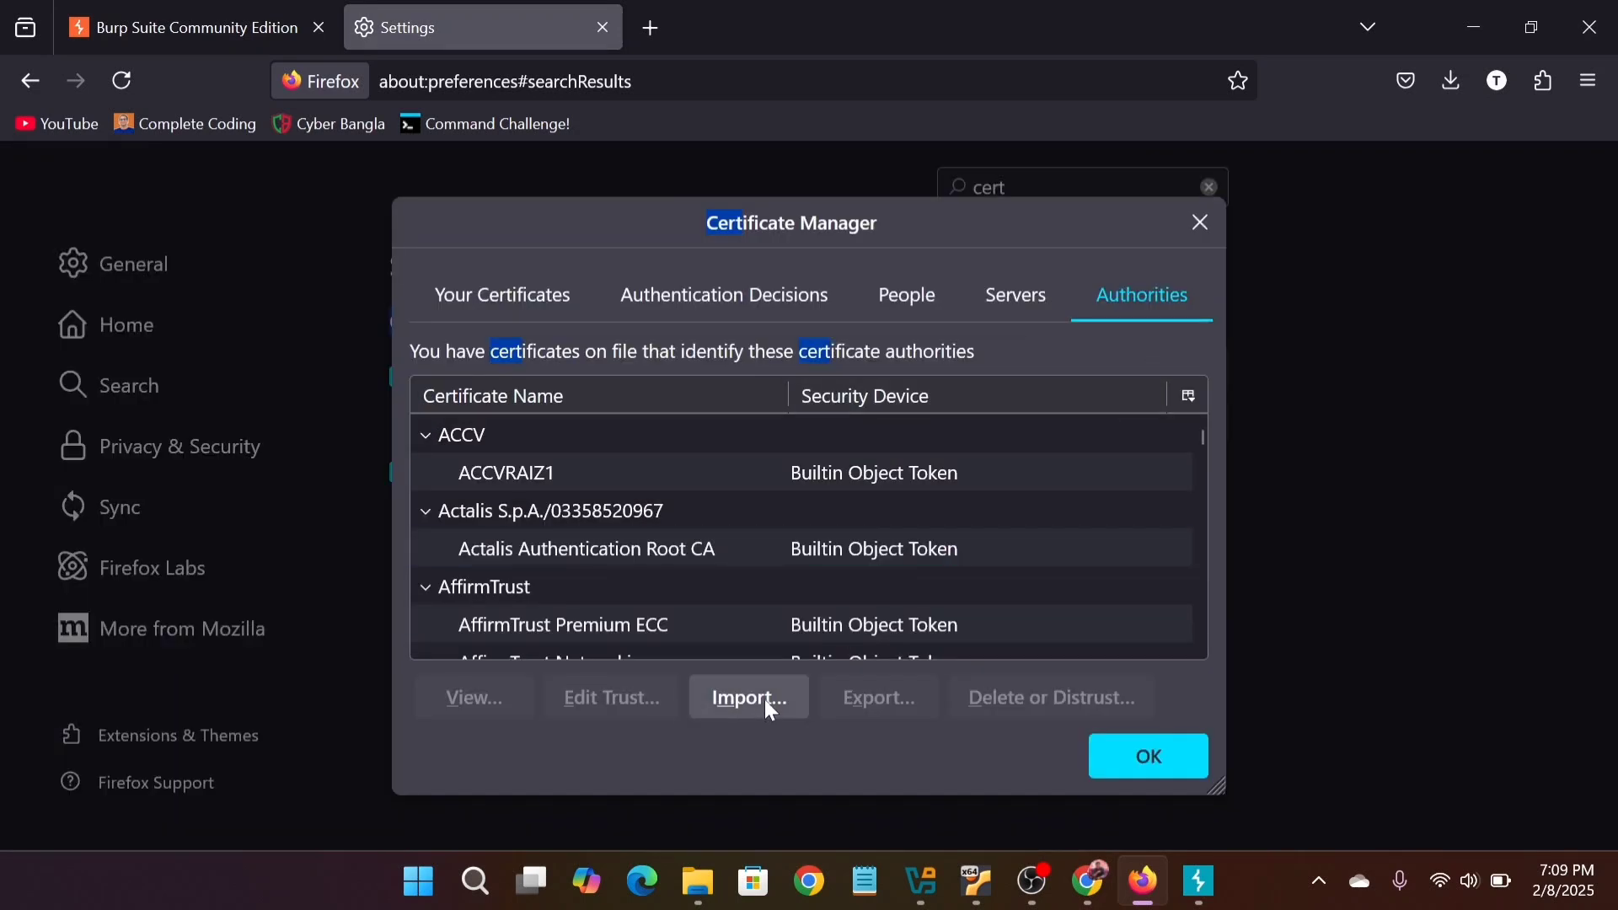
Import cacert from Downloads as a certificate authority trusted to identify websites, and close the Certificate Manager.
left_click(767, 703)
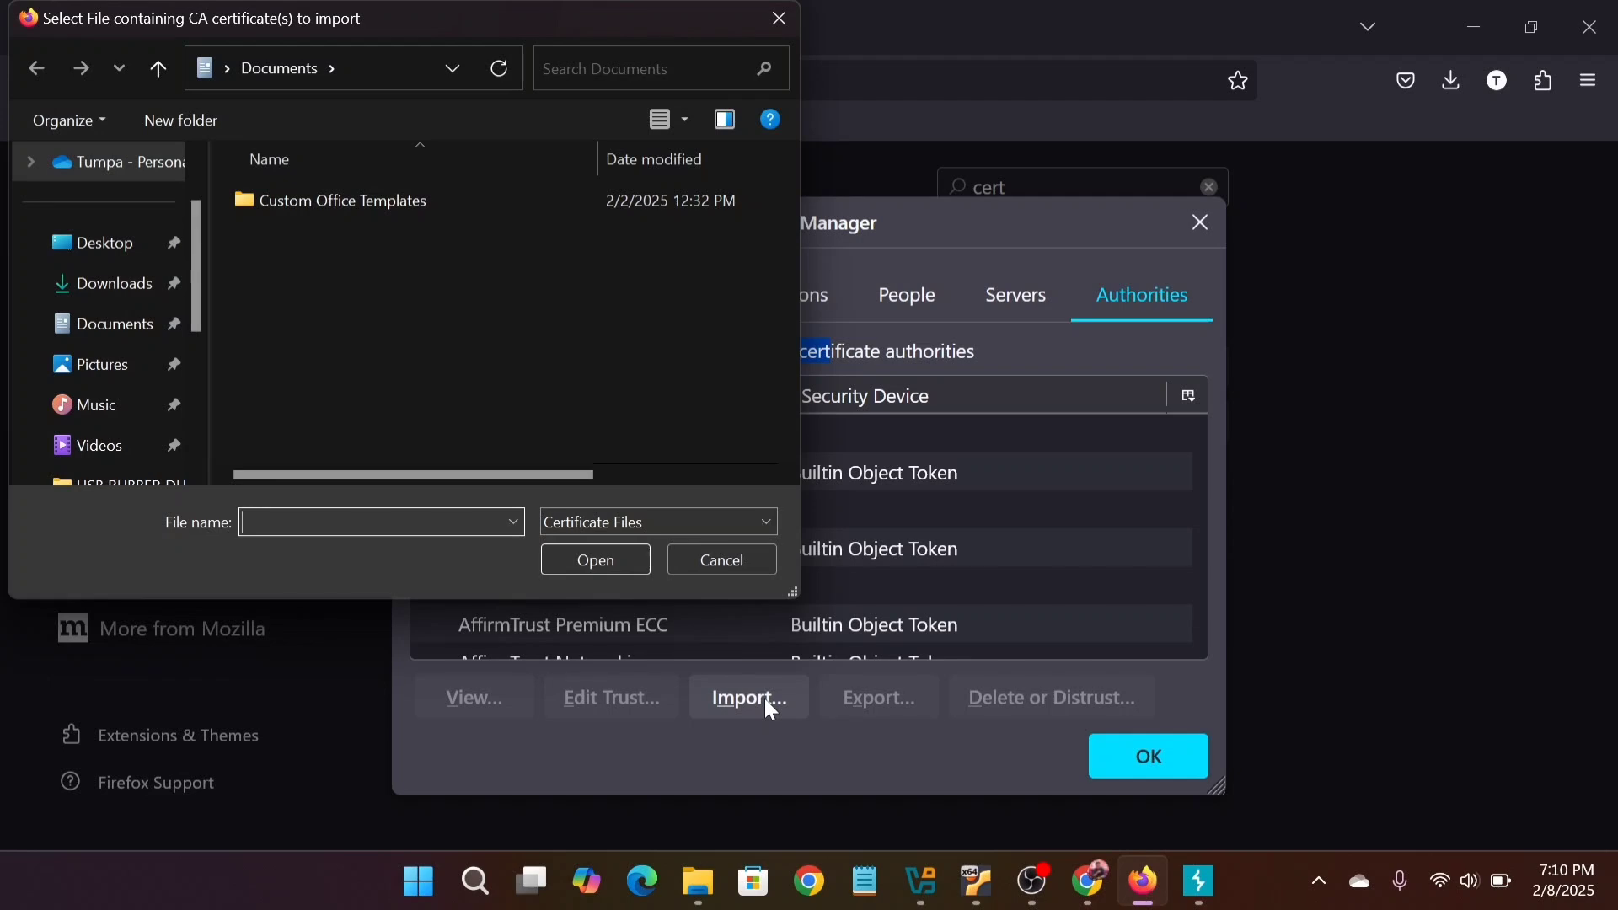
left_click(121, 293)
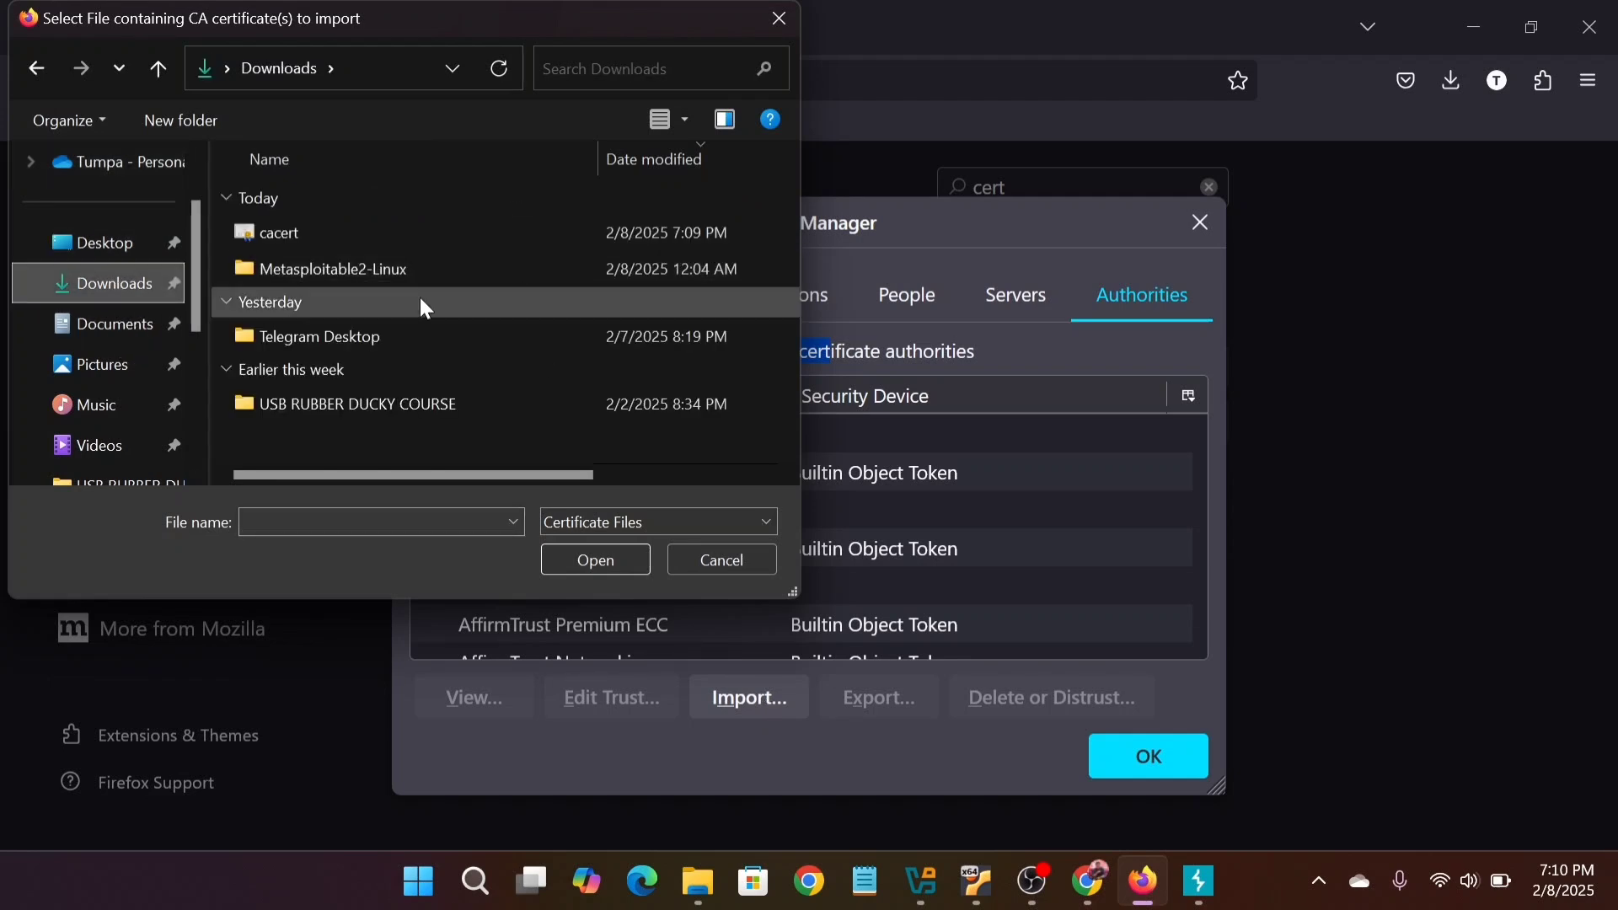
left_click(278, 243)
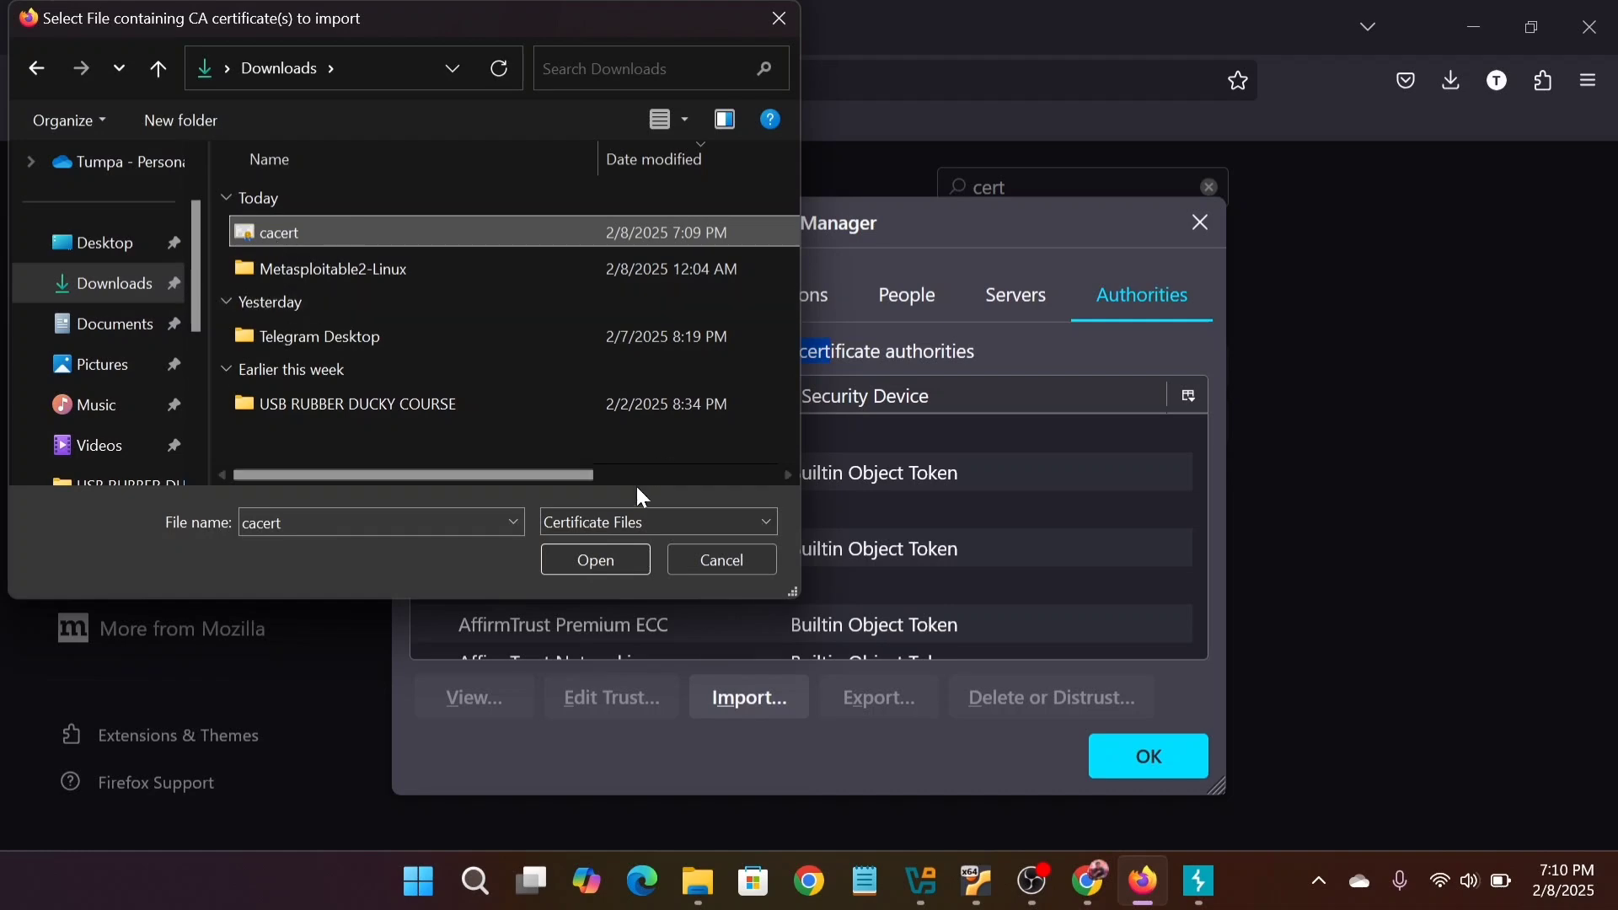
left_click(620, 568)
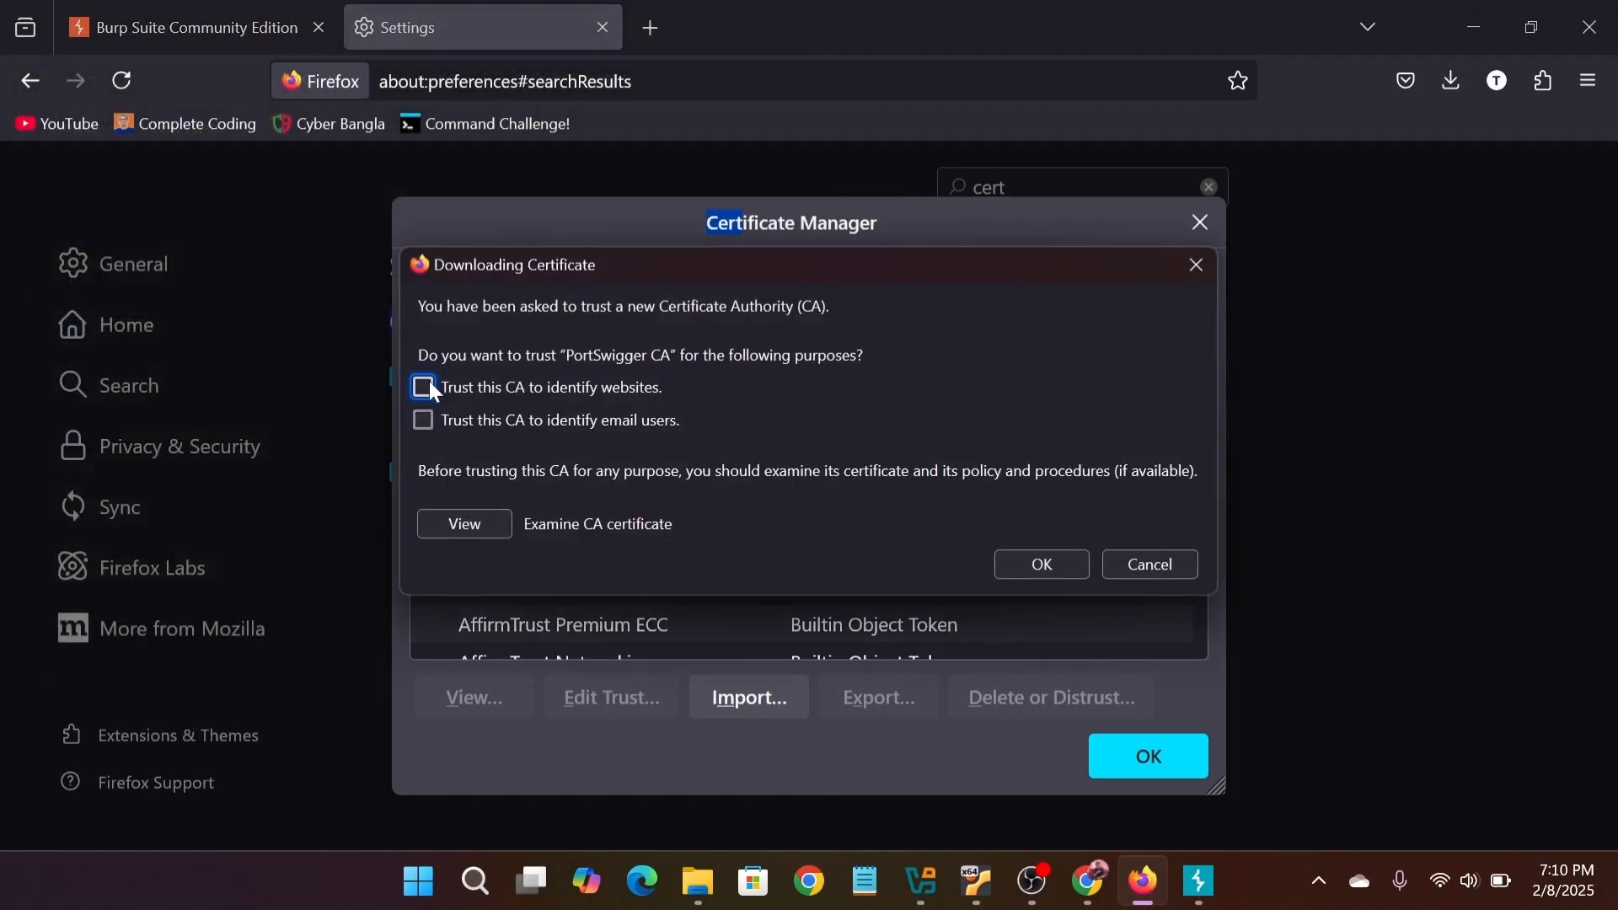
left_click(1022, 564)
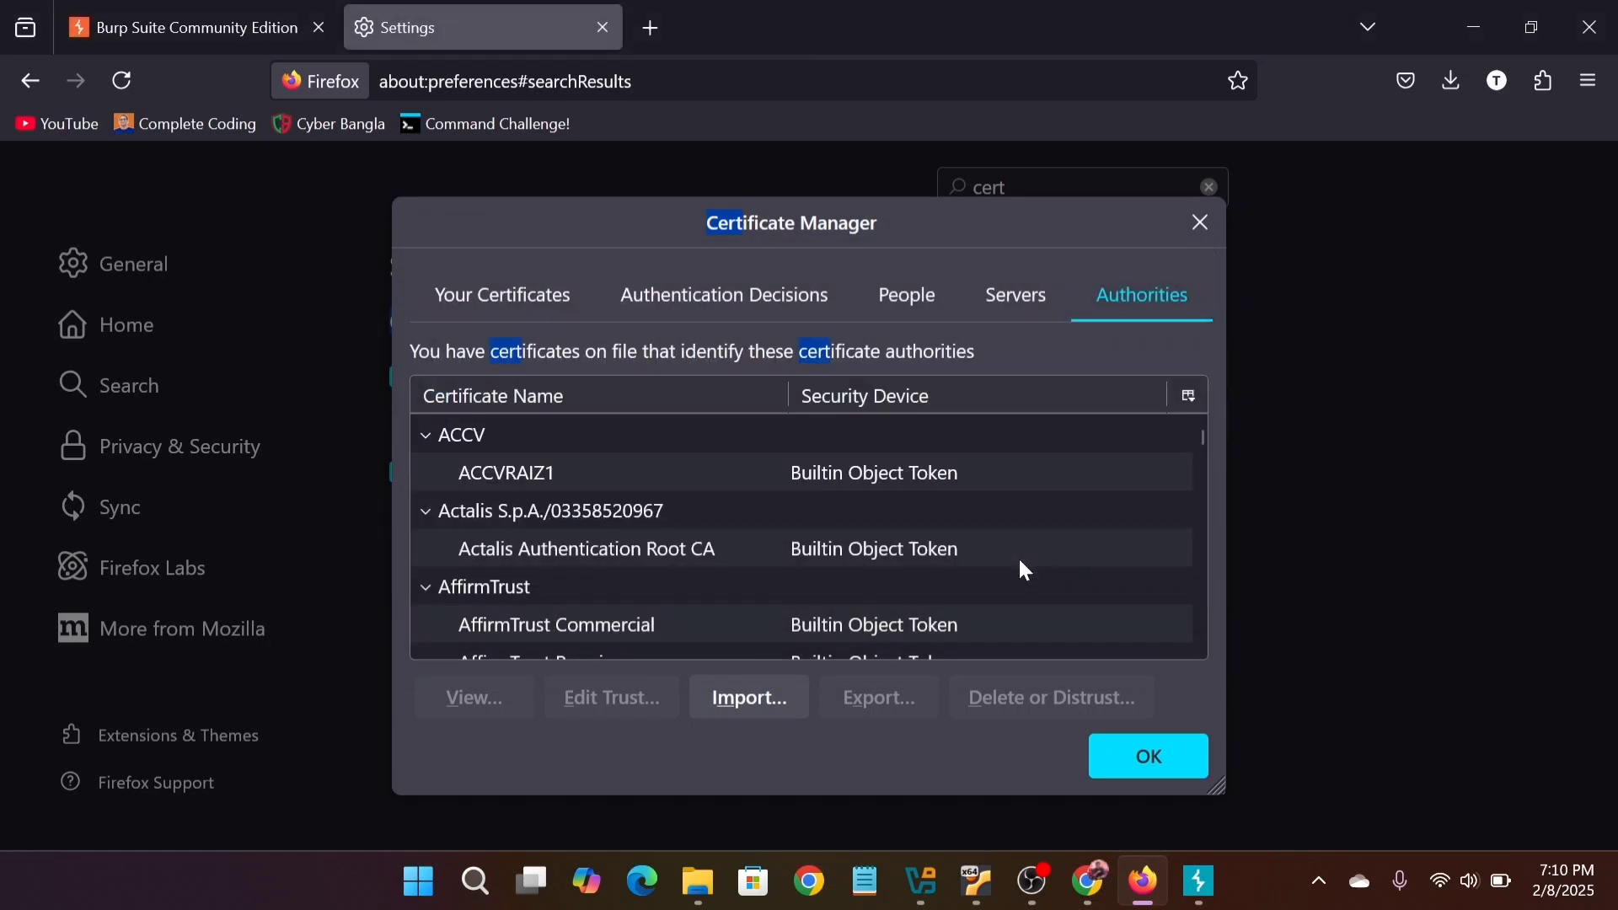
left_click(1144, 763)
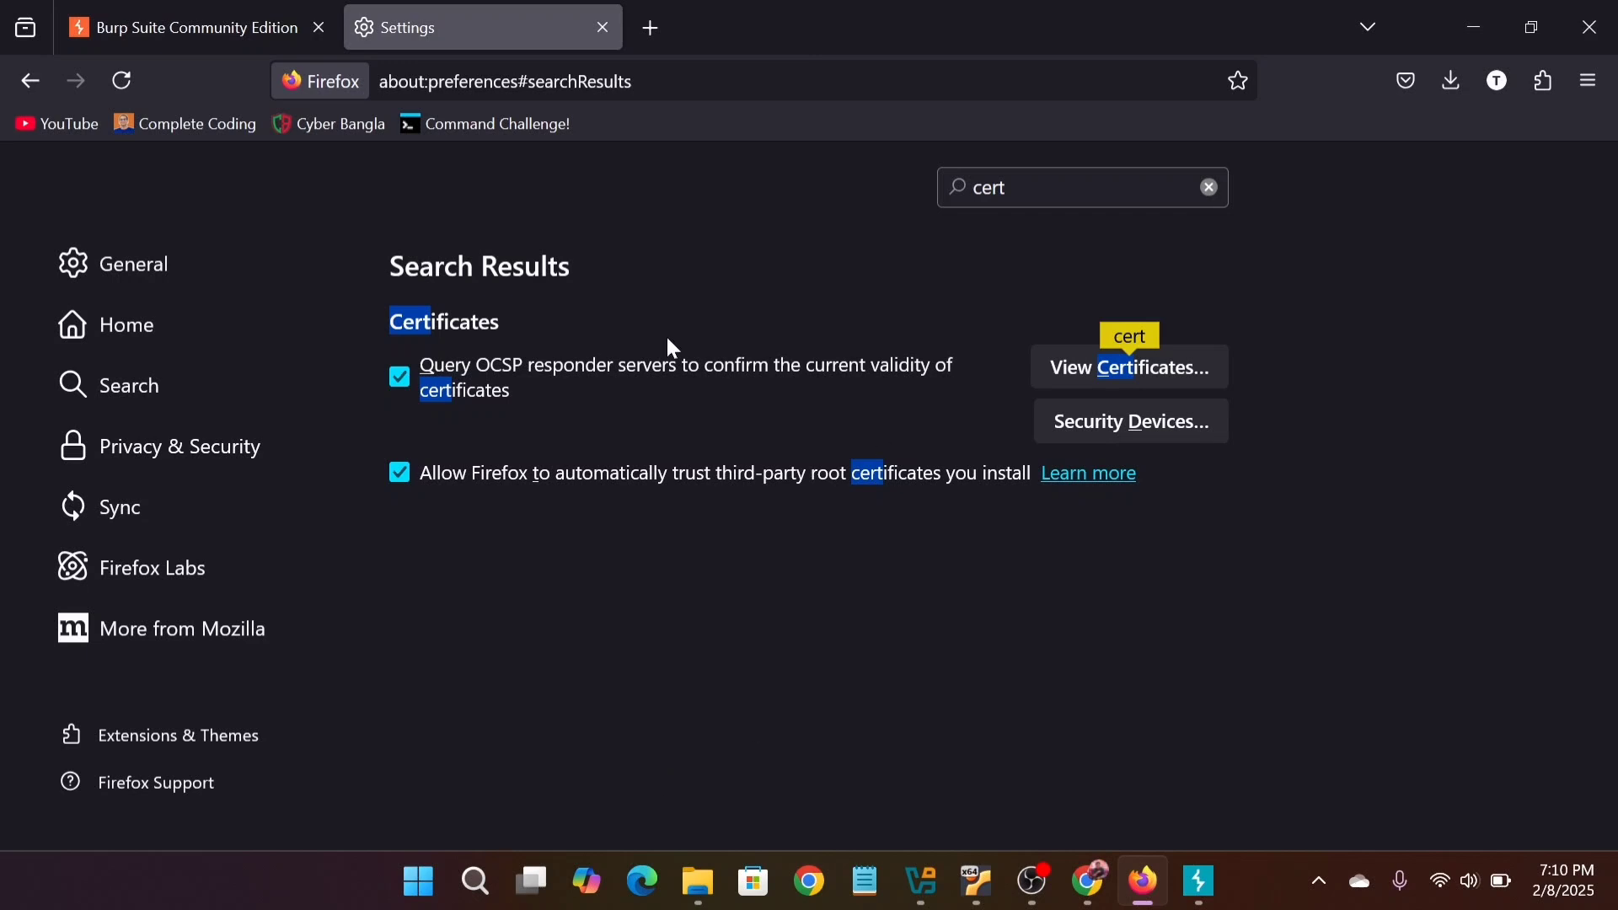
Close the Settings tab and load youtube.com in a new tab through the proxy.
left_click(181, 10)
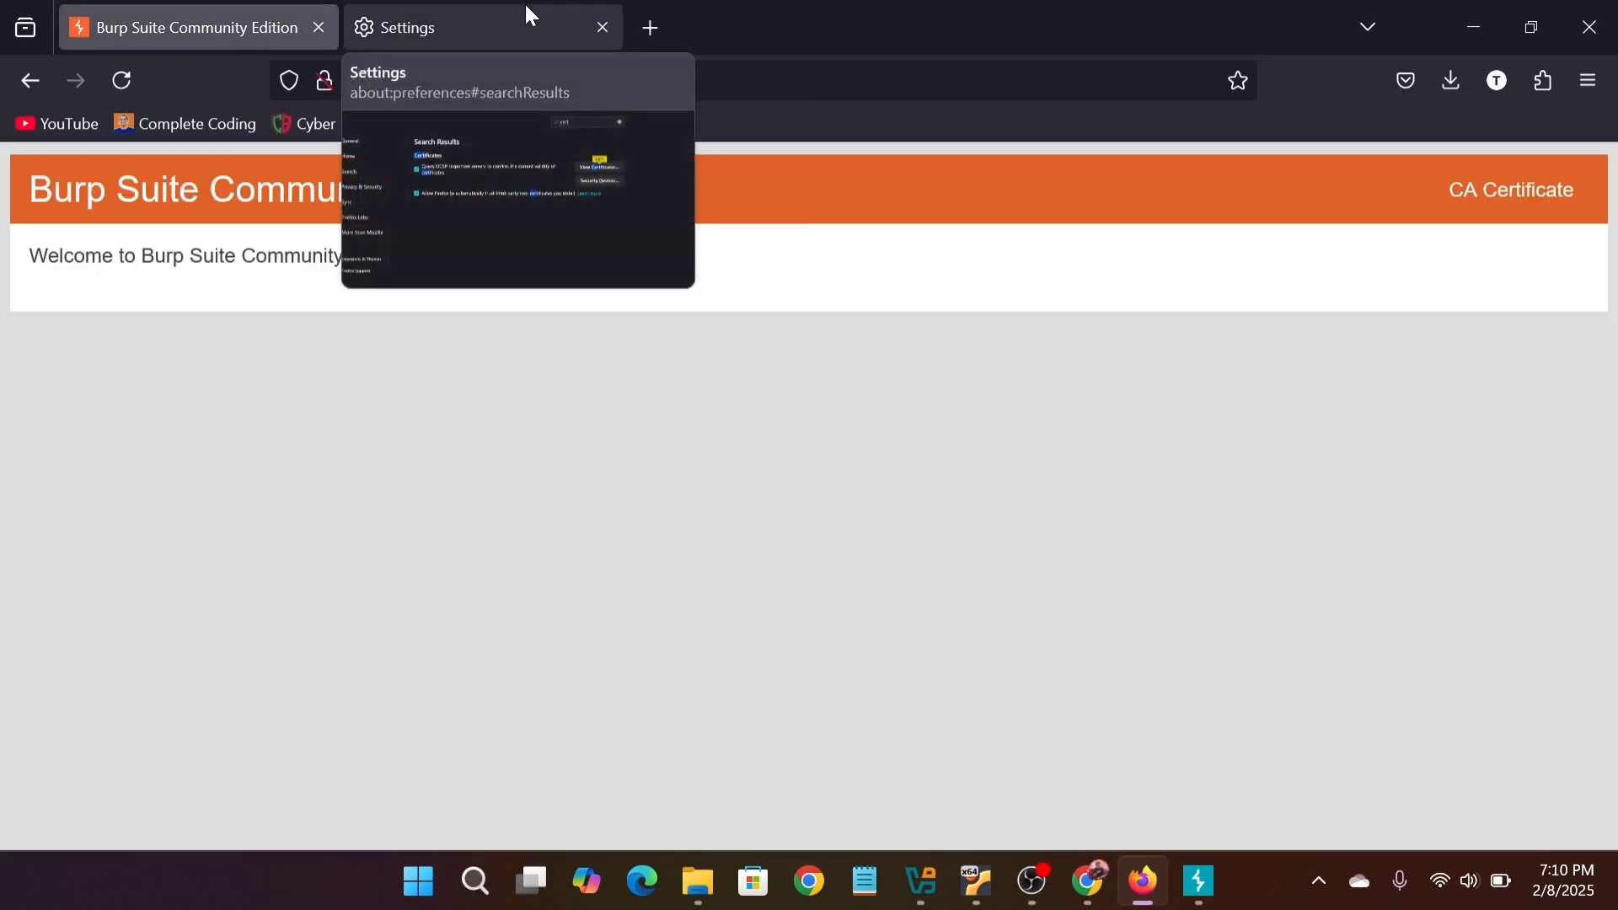
left_click(495, 13)
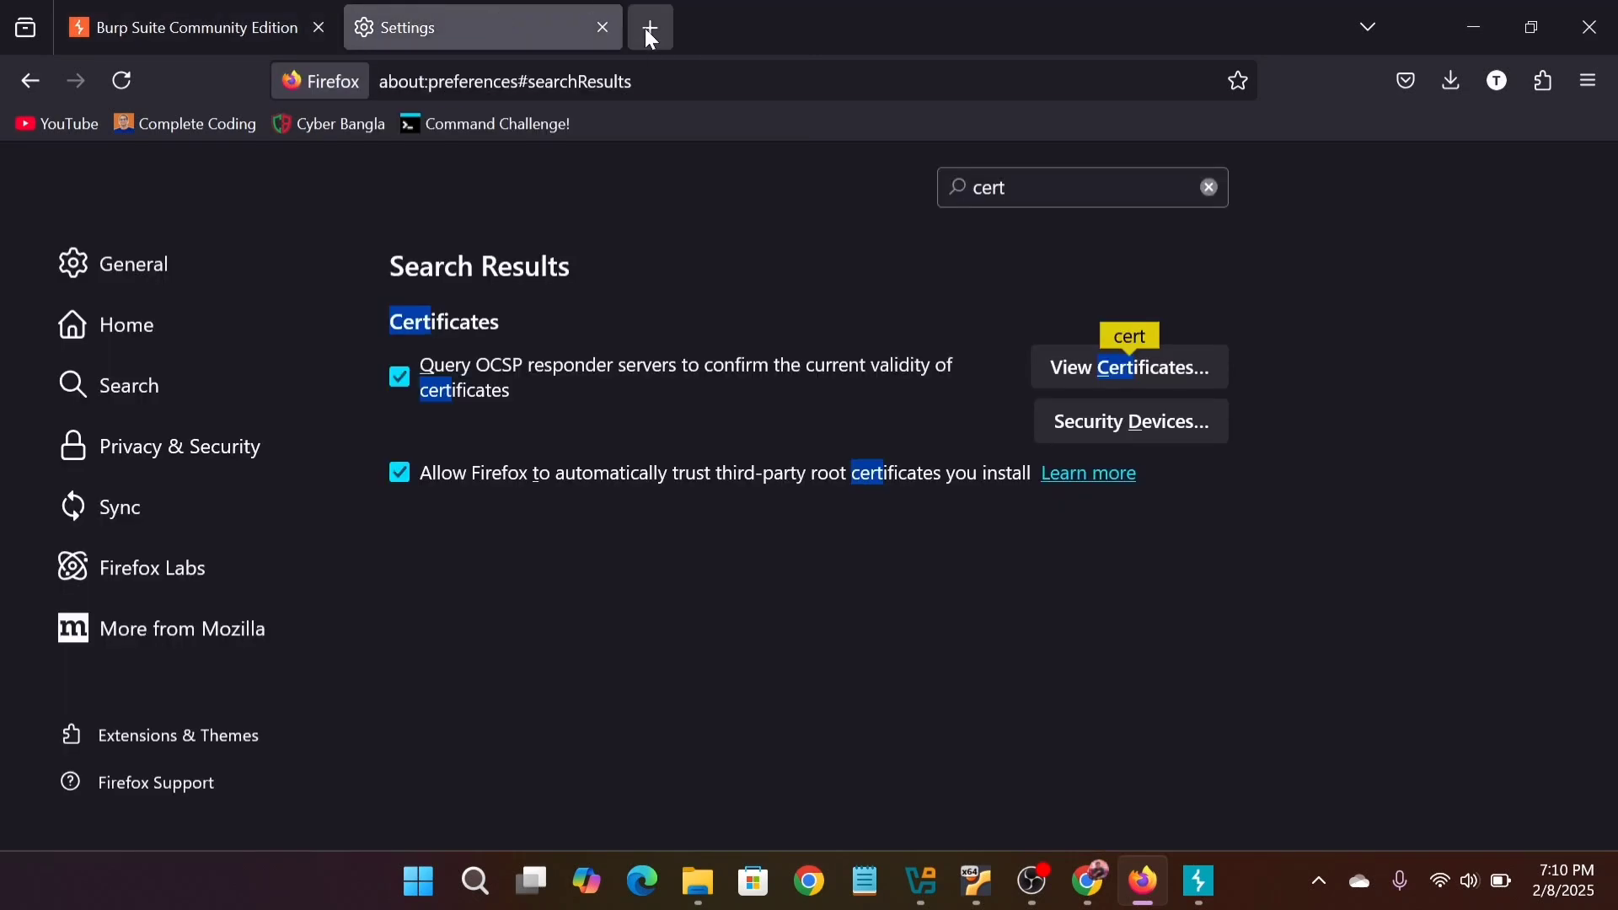
left_click(603, 27)
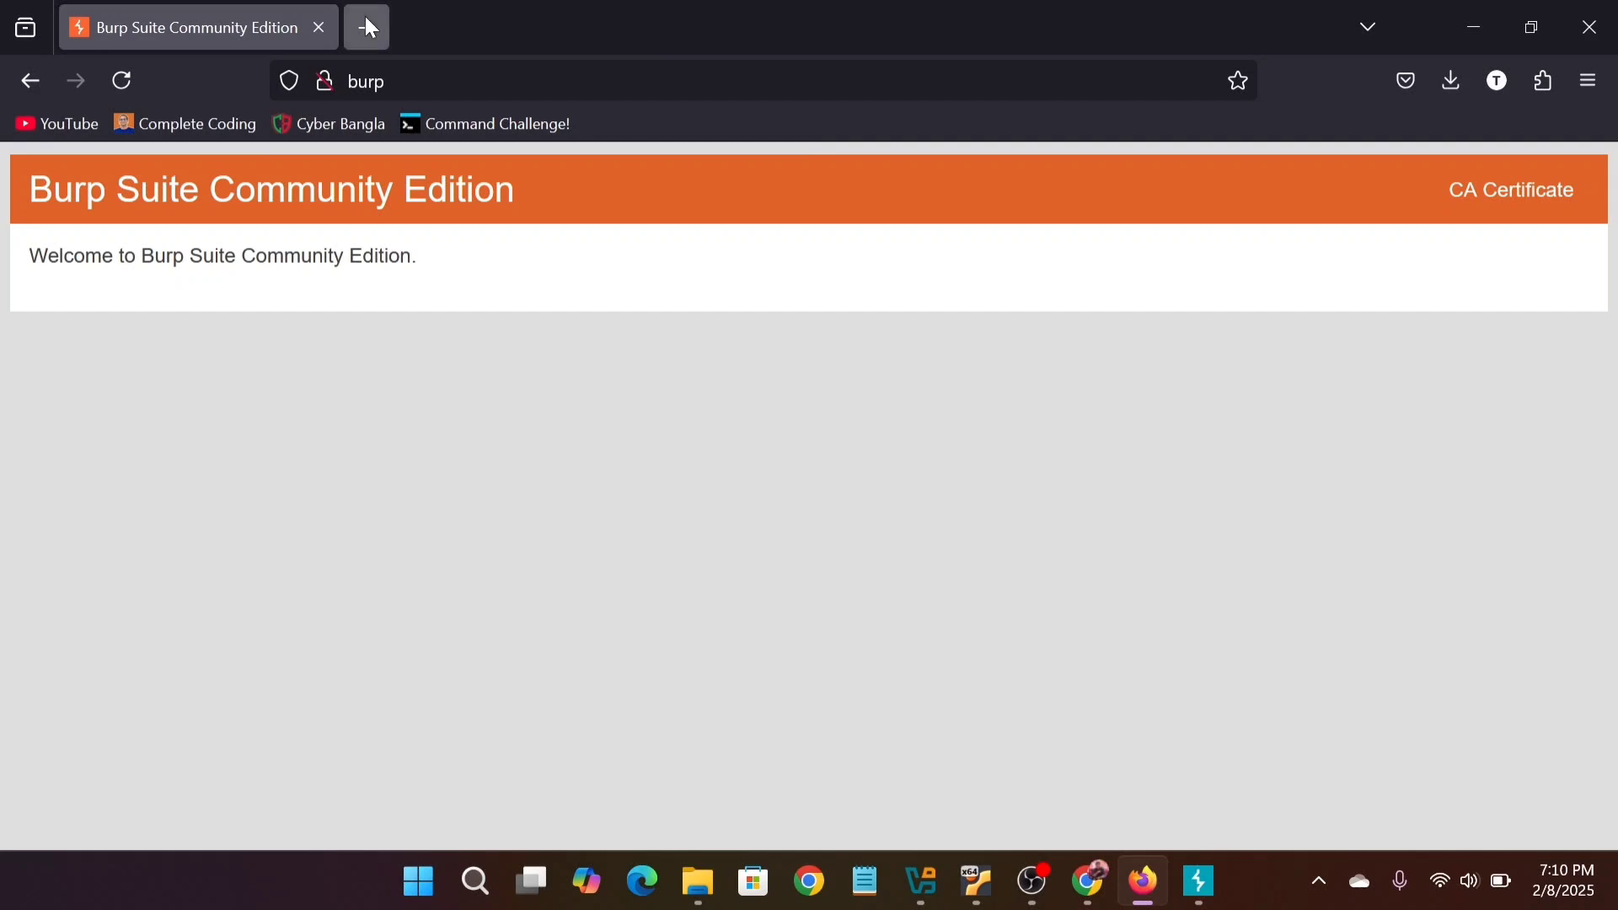
left_click(369, 24)
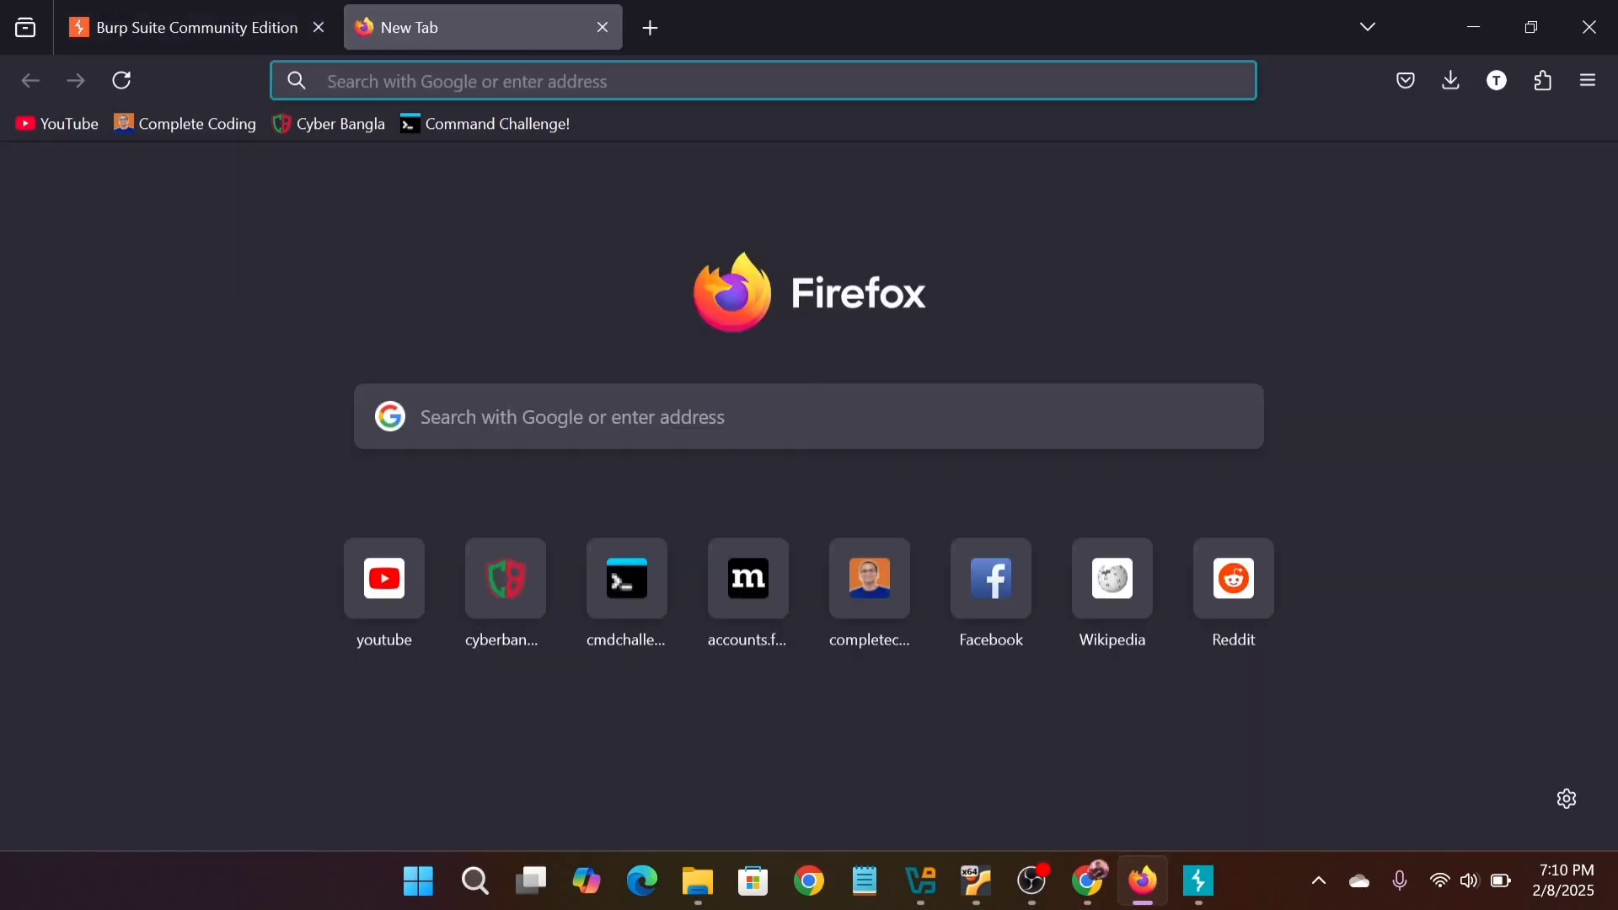
type("youtube.com/")
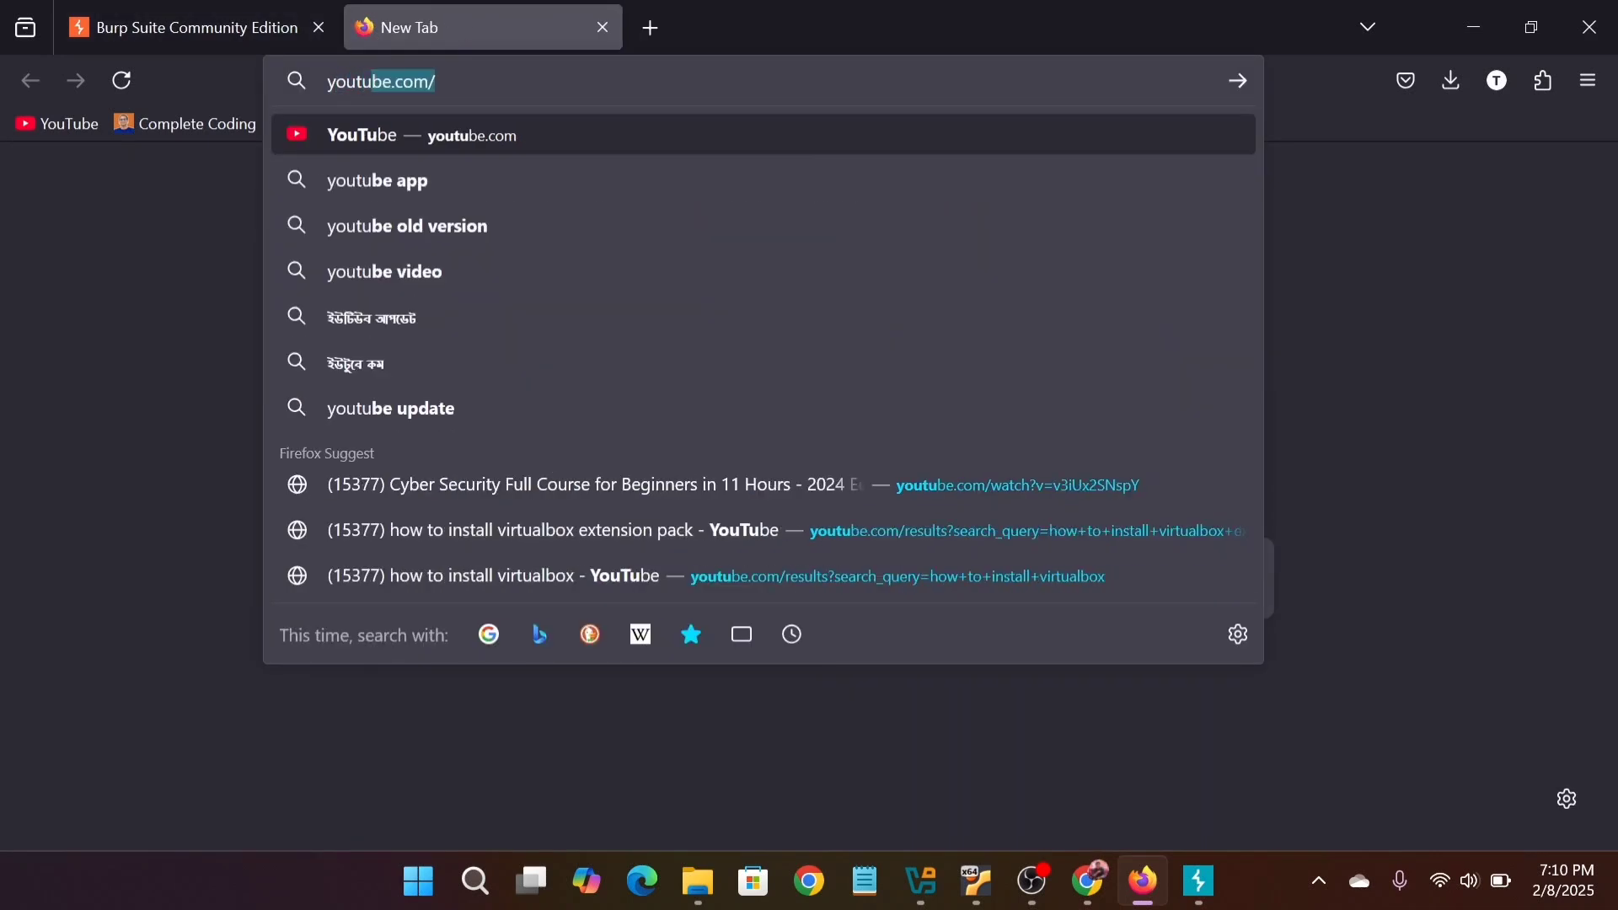
key("Right")
key("Return")
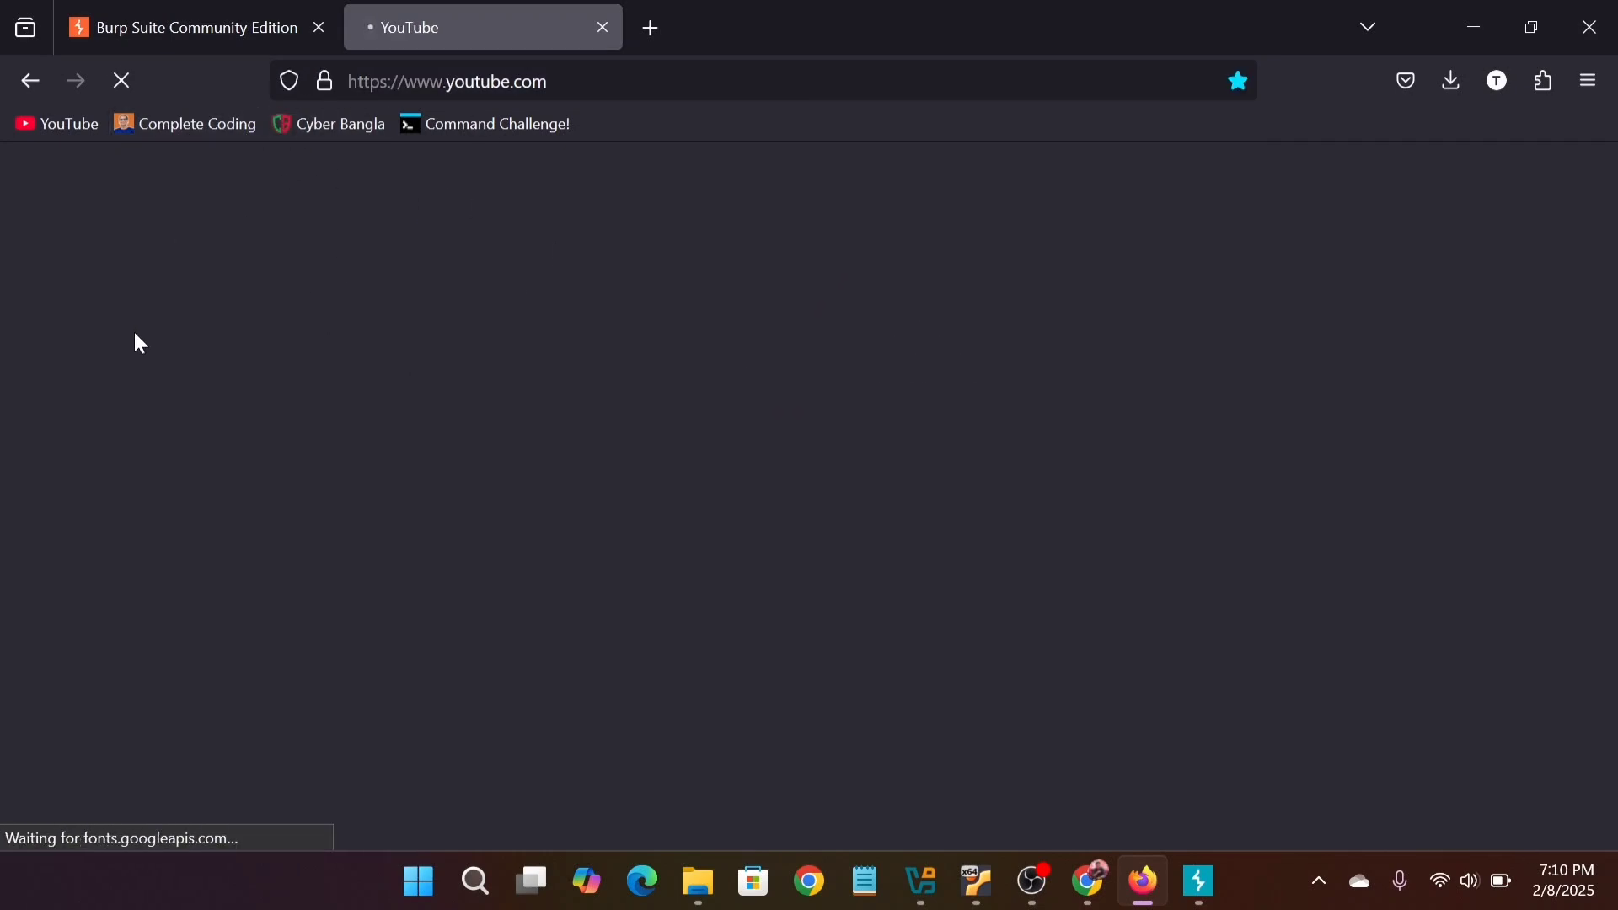
Search YouTube for "burpsuite" to test browsing through the proxy.
mouse_move(160, 11)
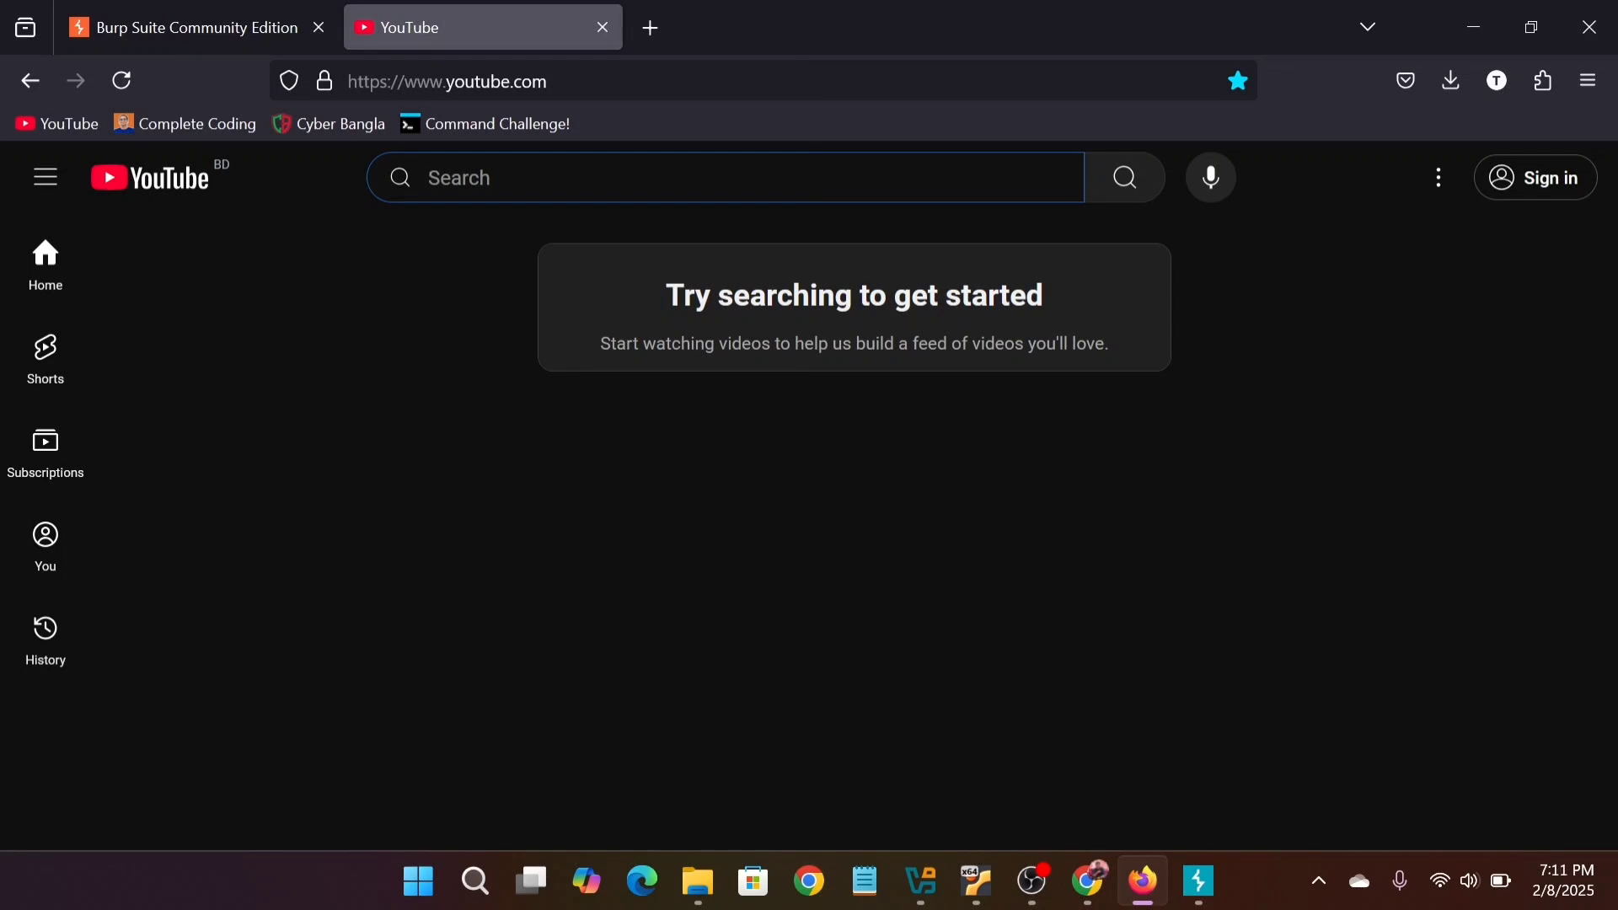
type("burpsuite")
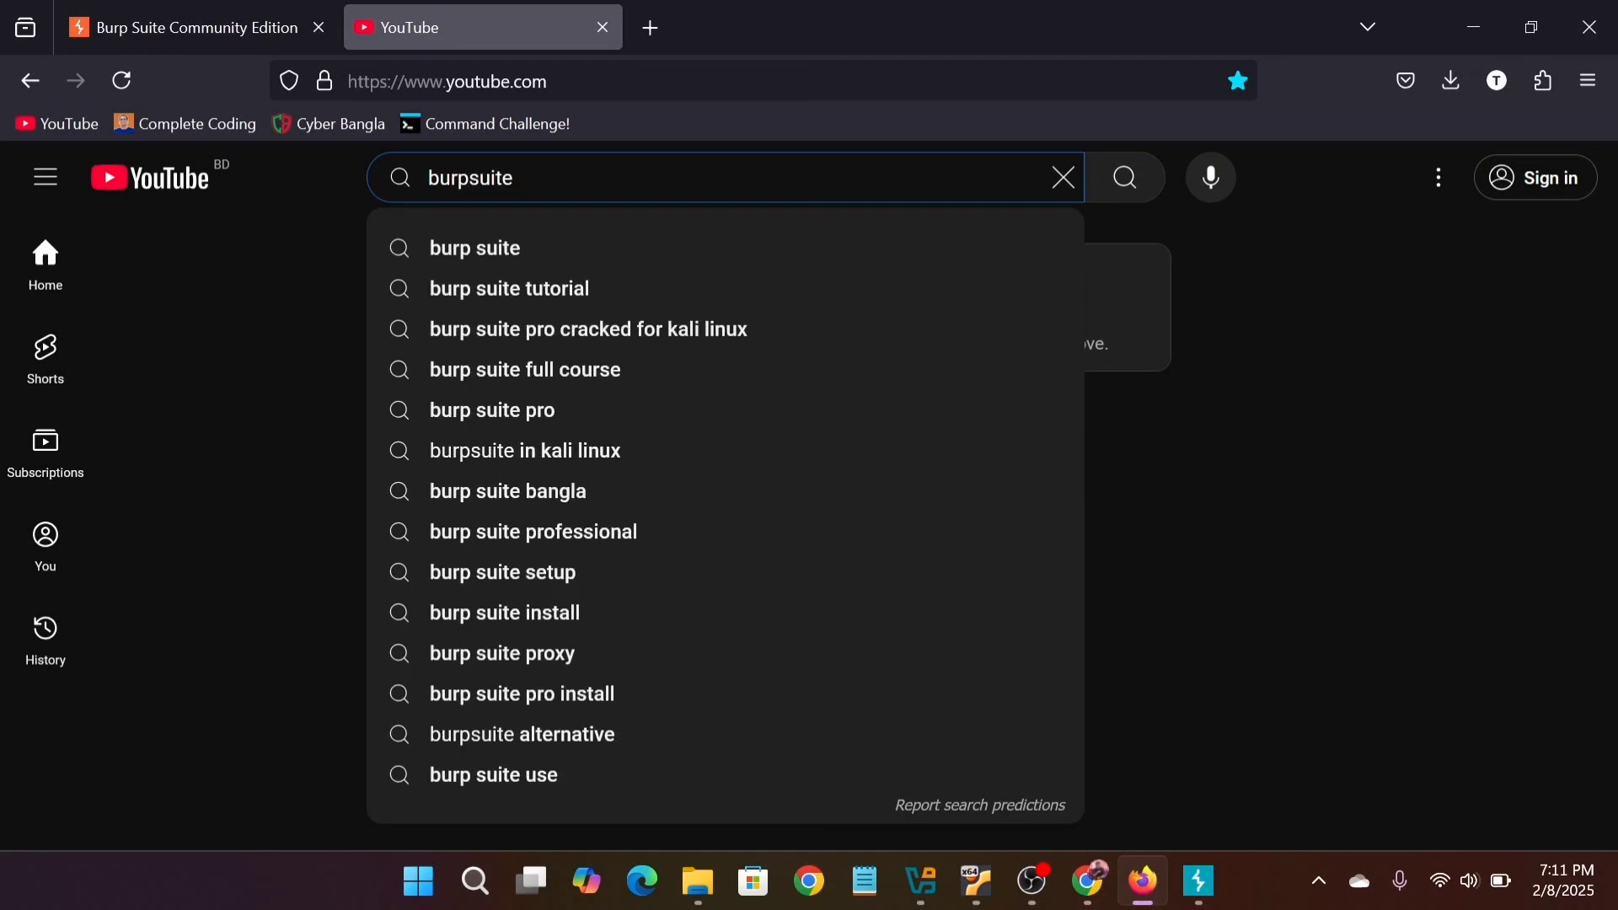
key("Return")
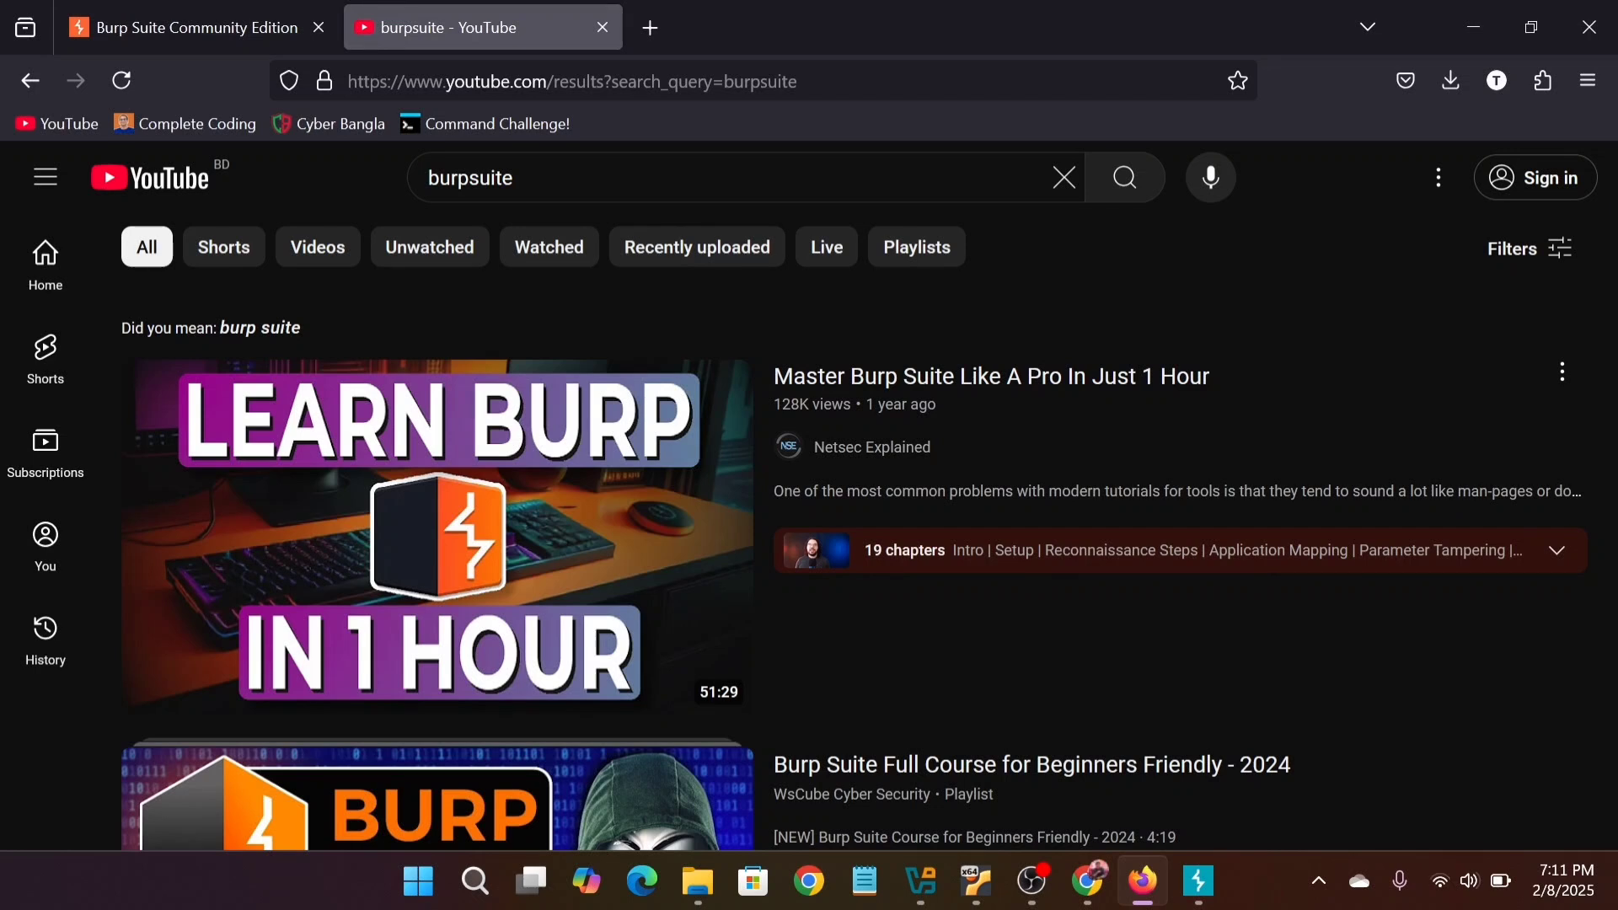
mouse_move(224, 8)
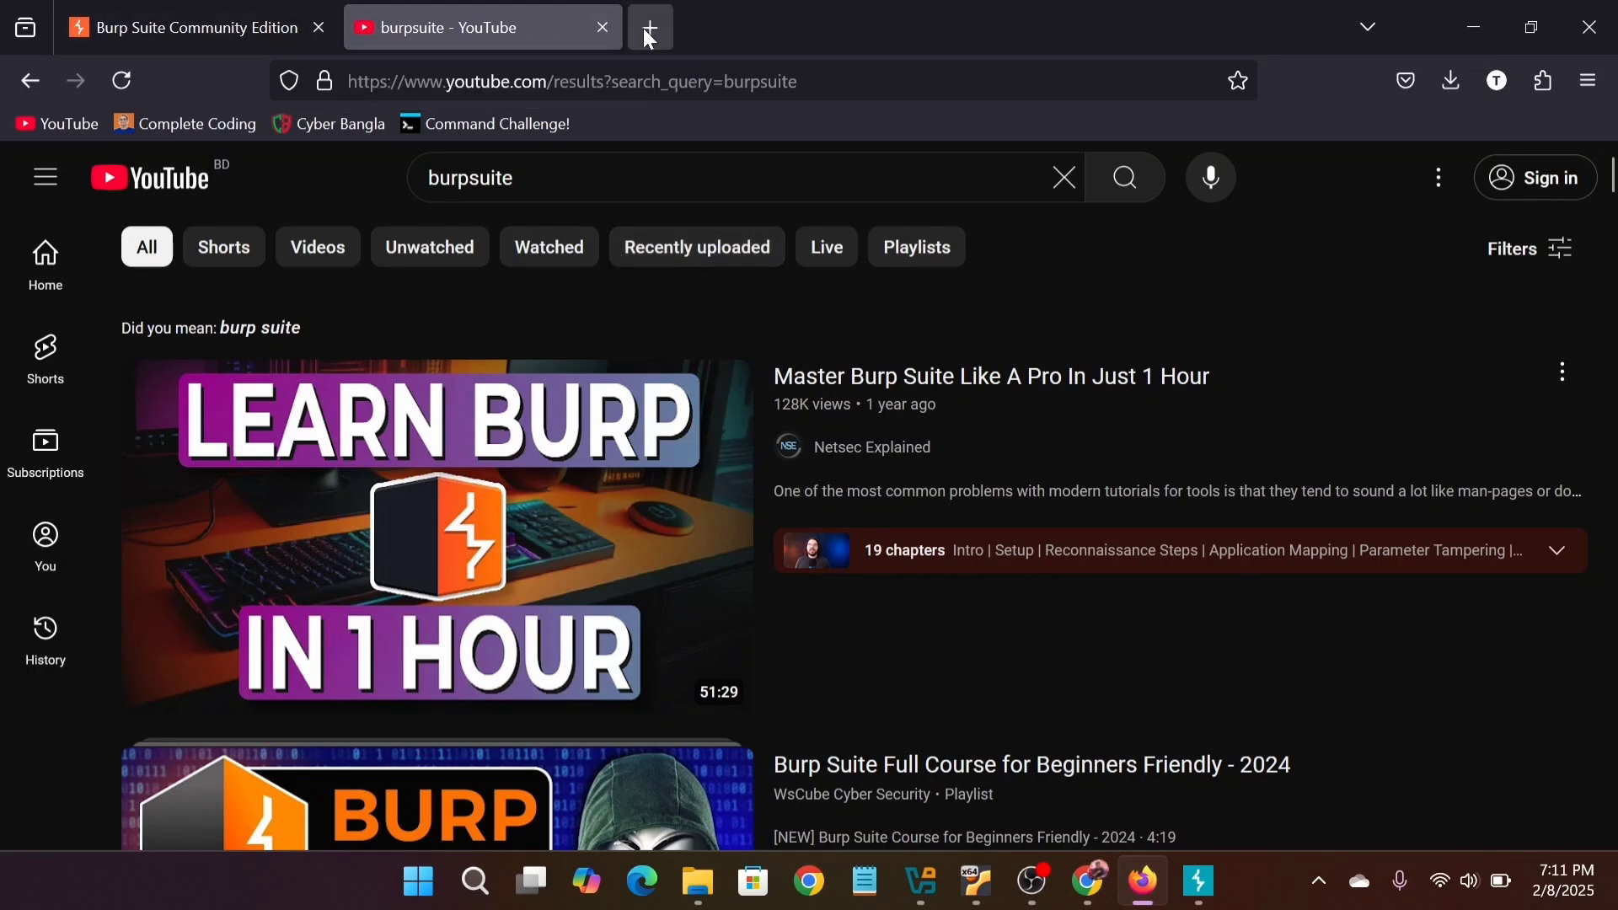
left_click(1479, 21)
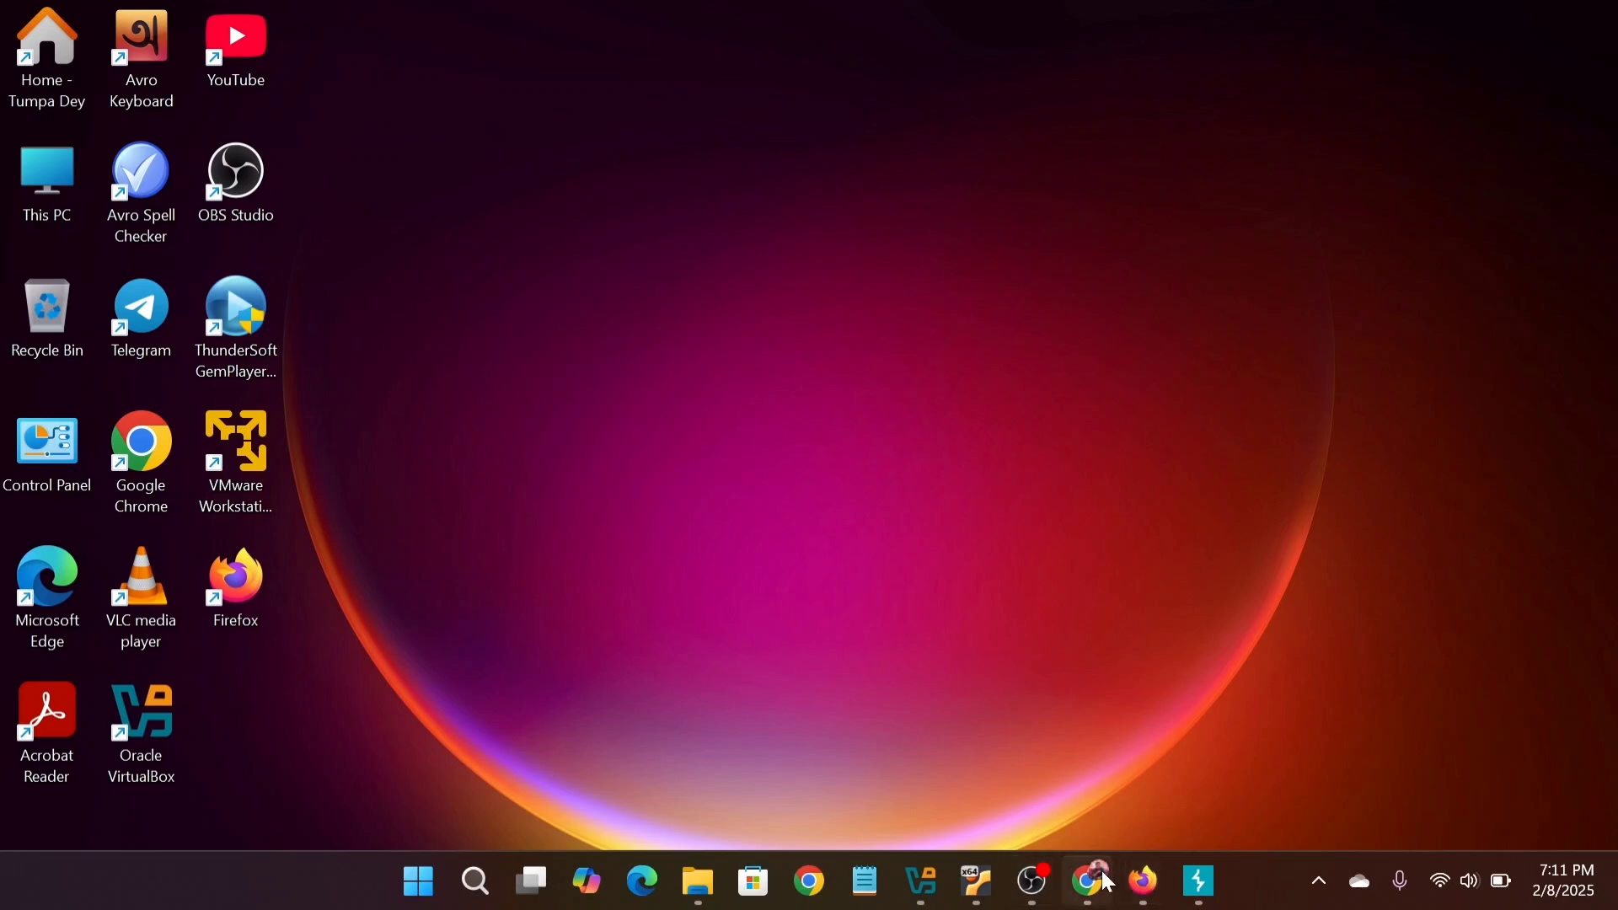
mouse_move(1097, 882)
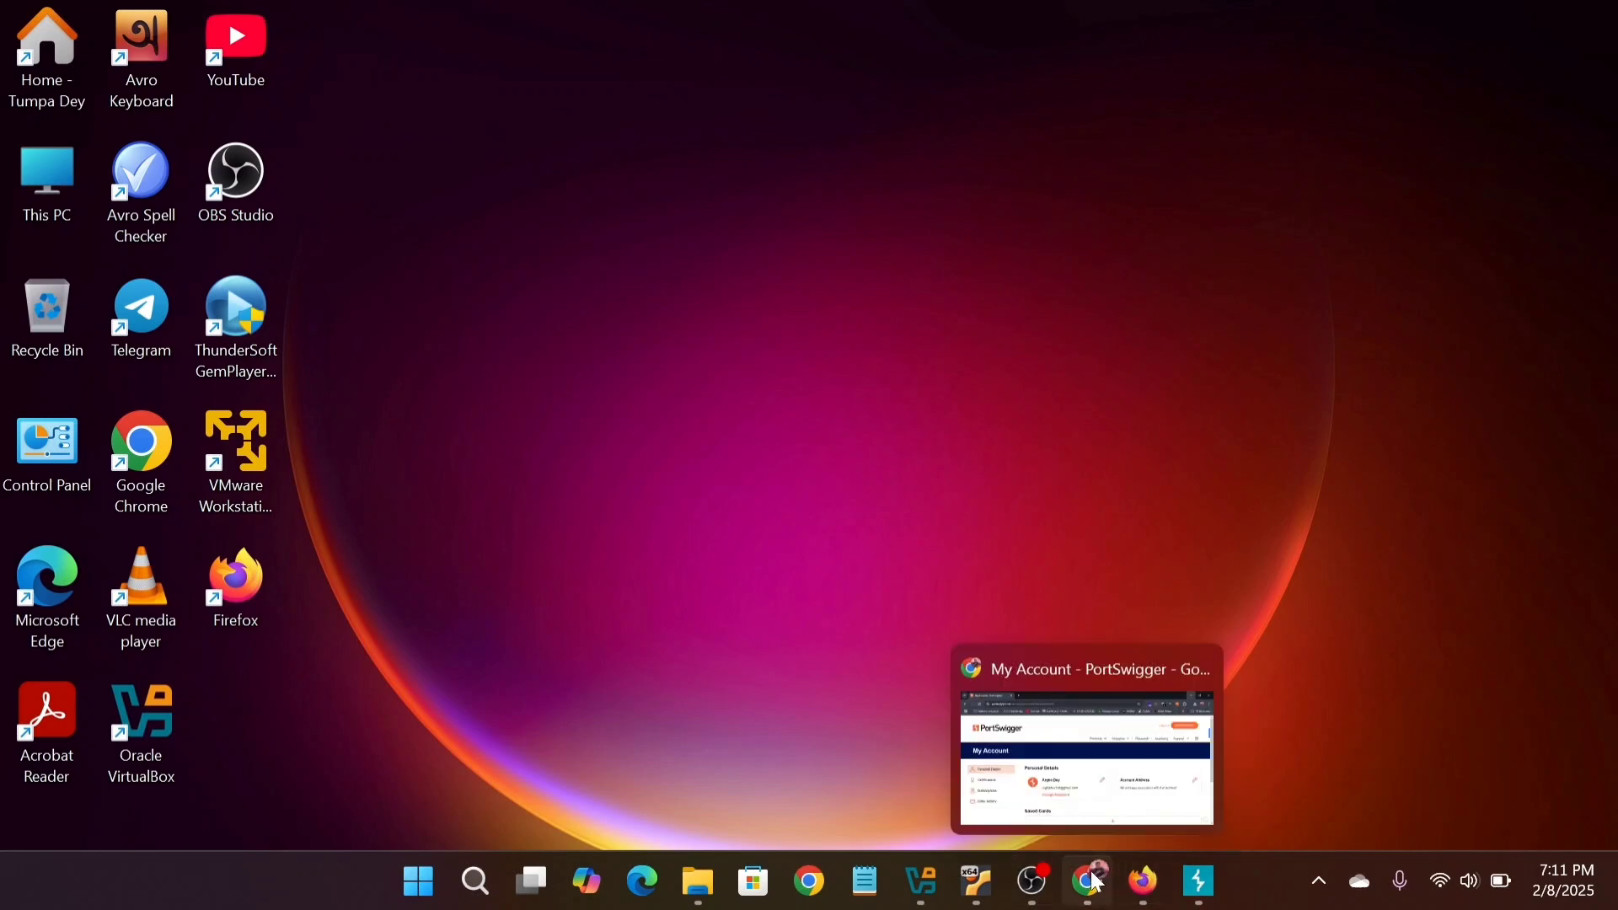
left_click(1154, 895)
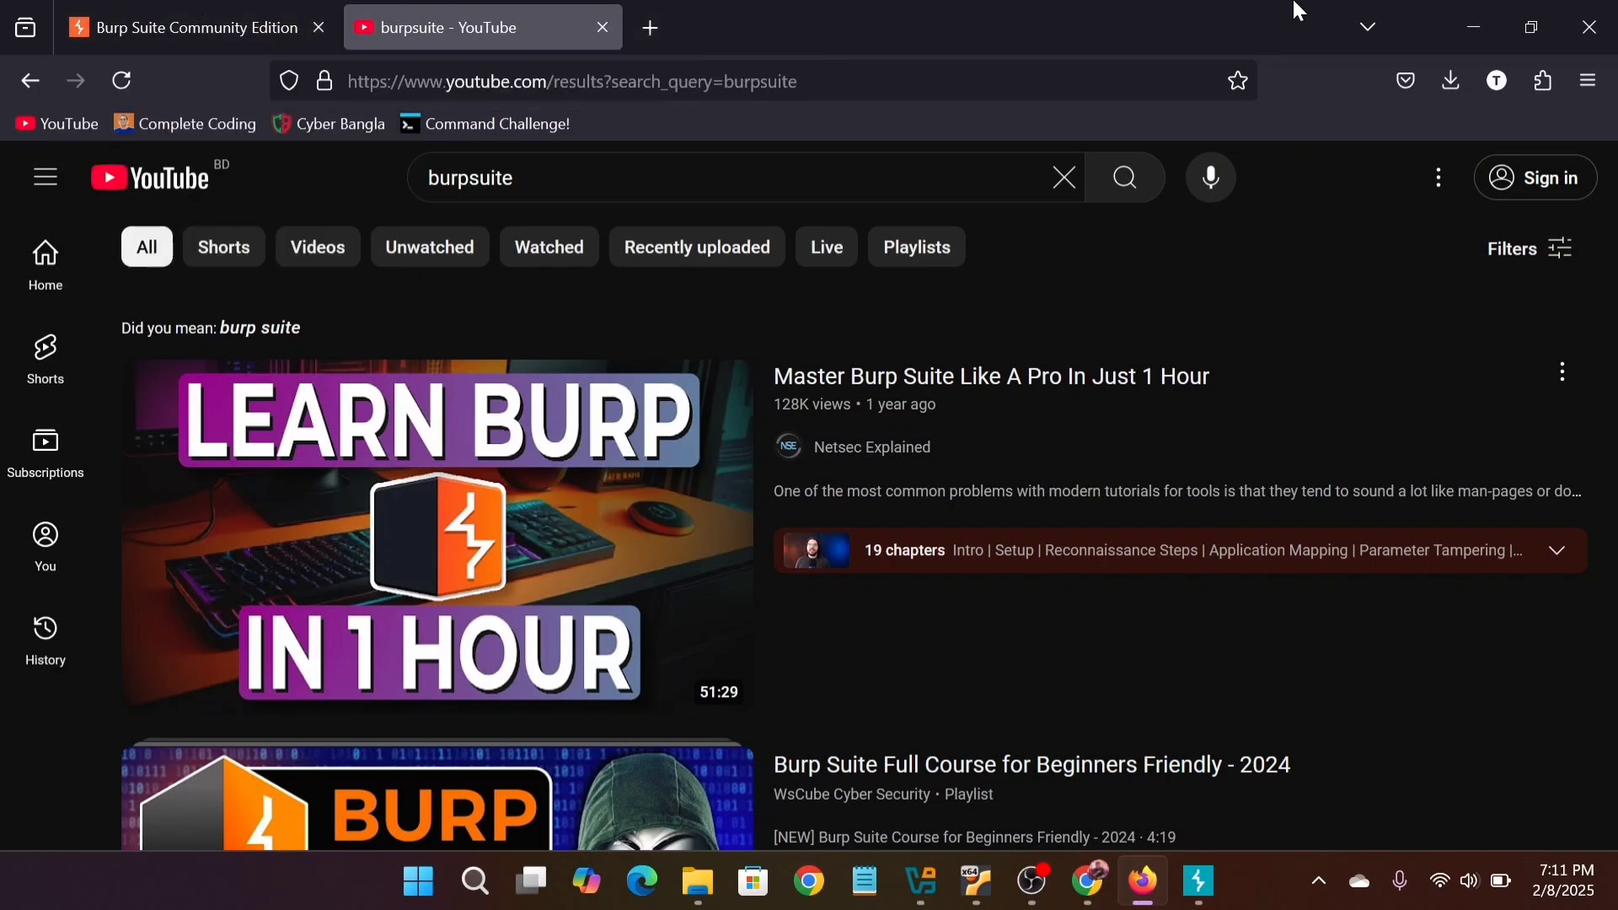
Minimize the browser, switch to Burp Suite, and turn proxy interception on and back off.
left_click(1472, 12)
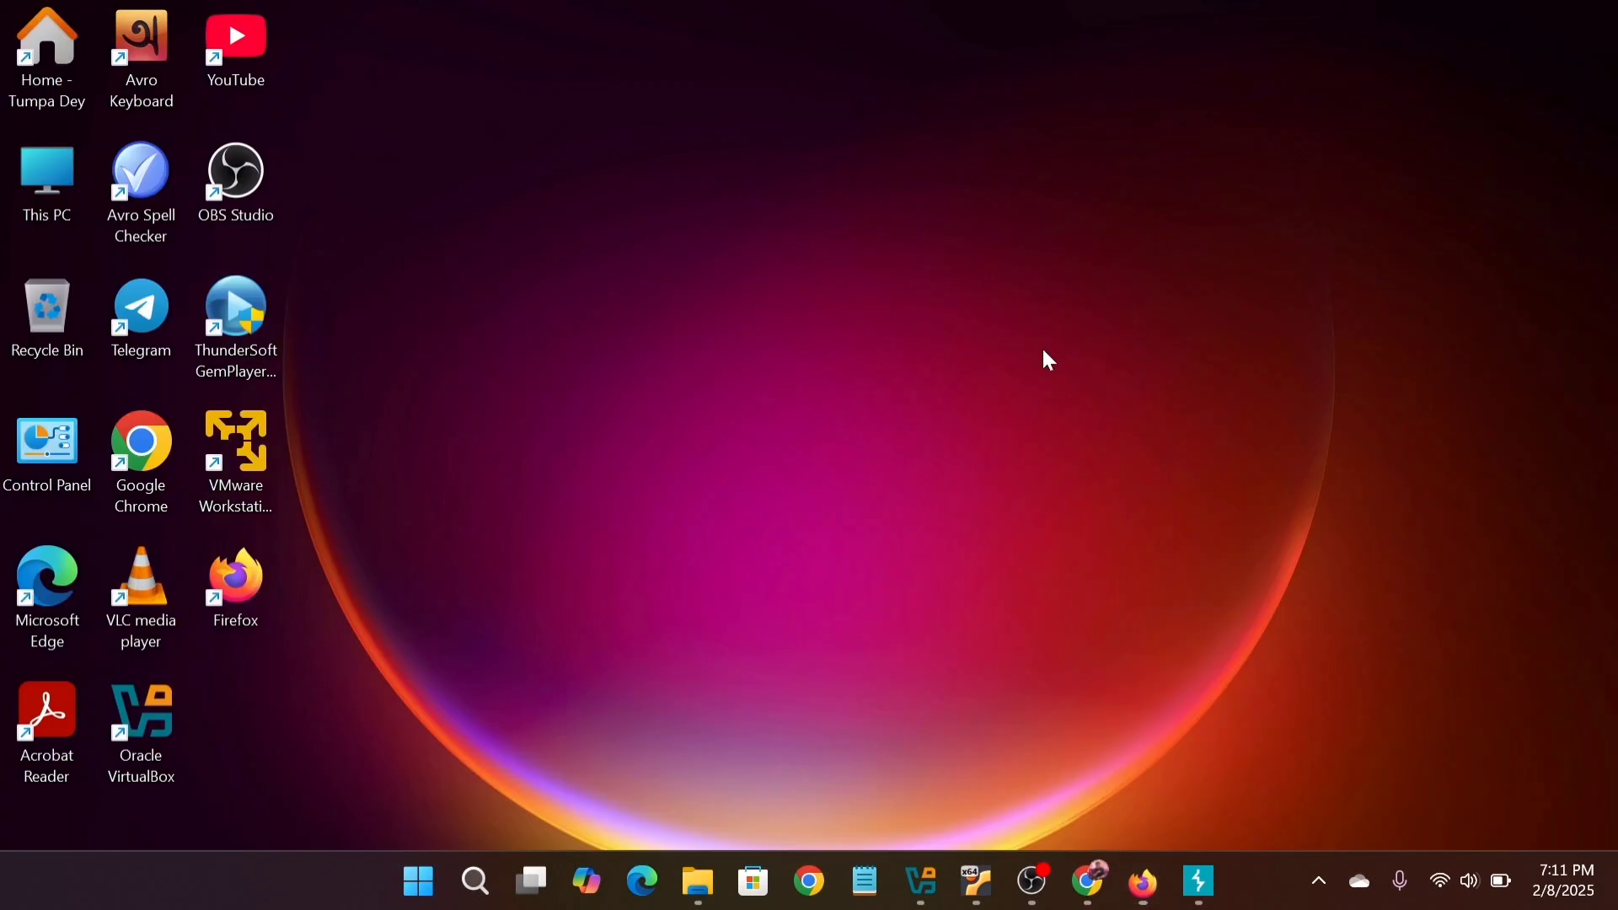
left_click(1197, 884)
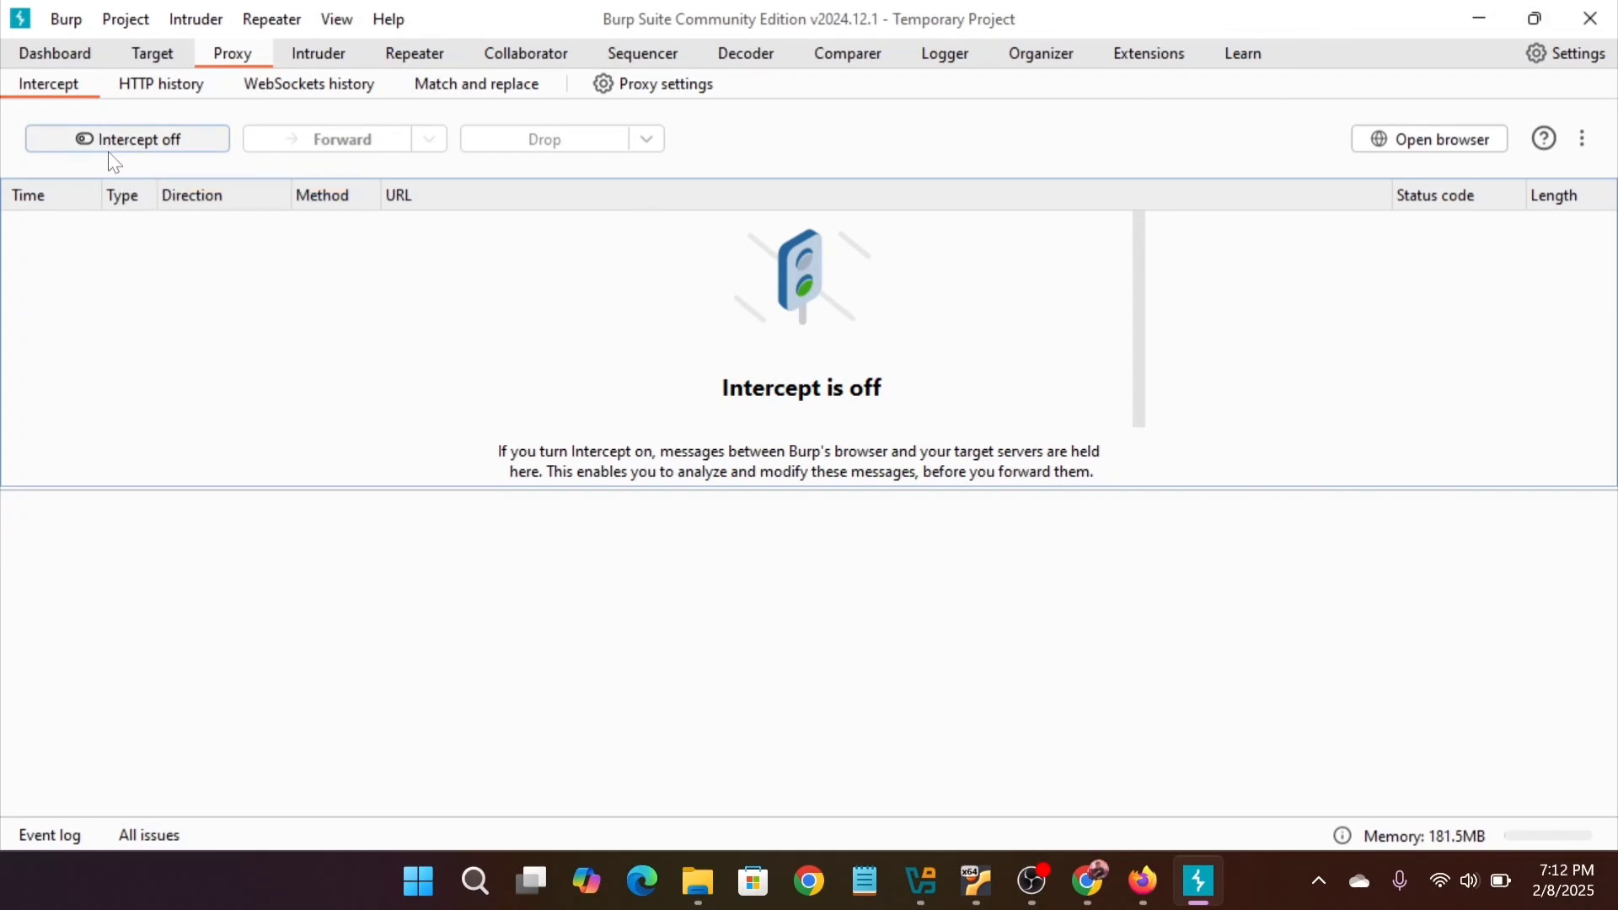
left_click(143, 151)
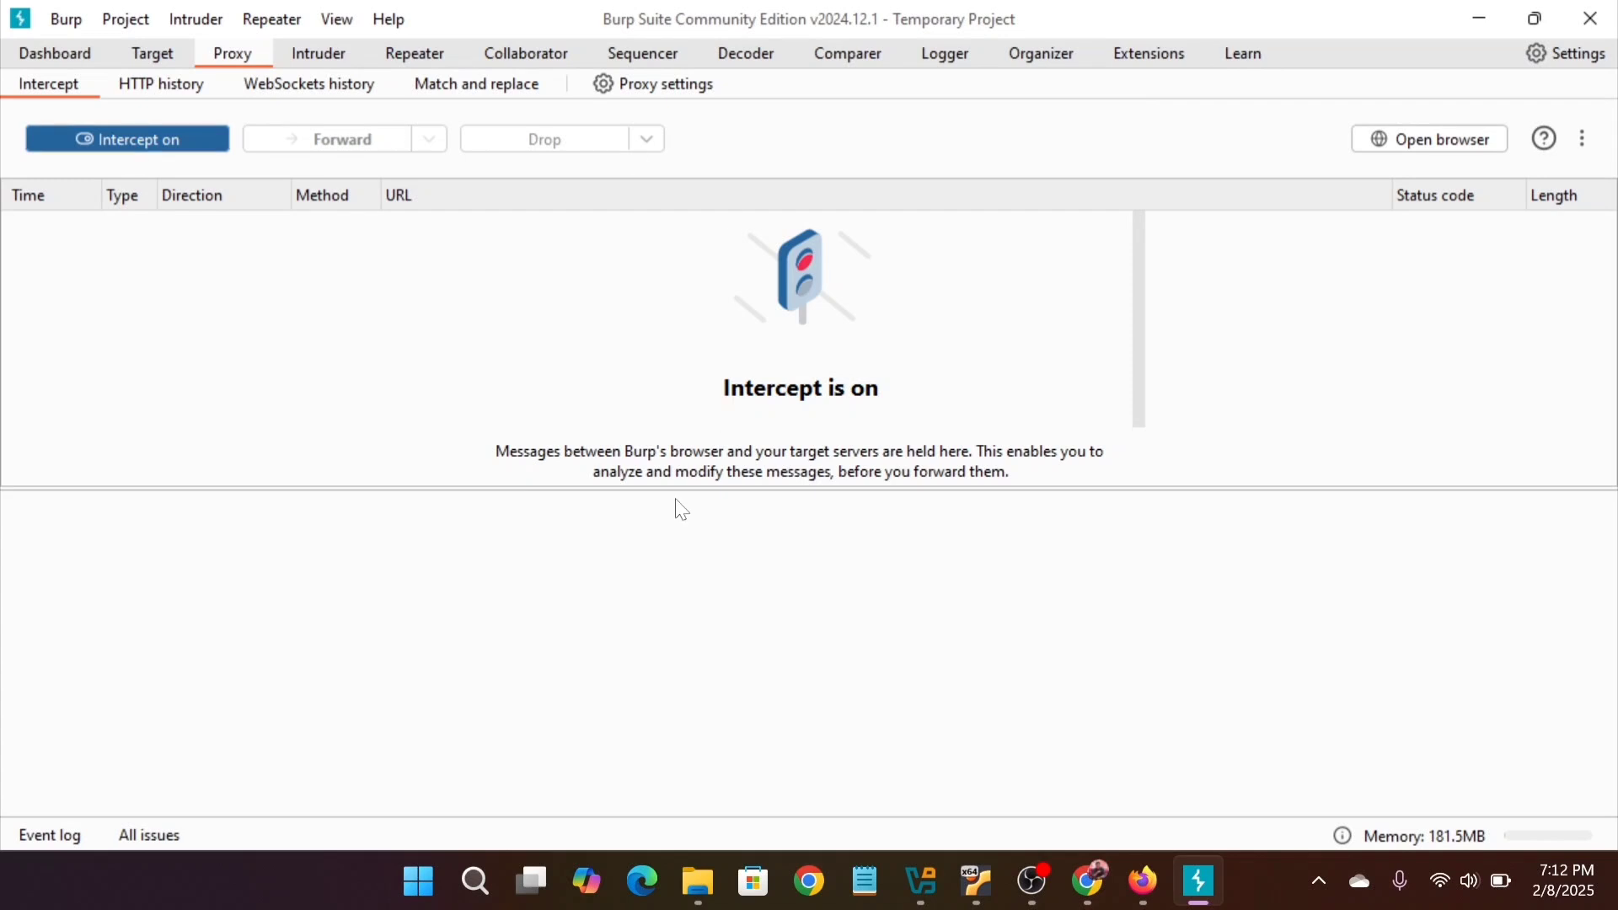
left_click(121, 152)
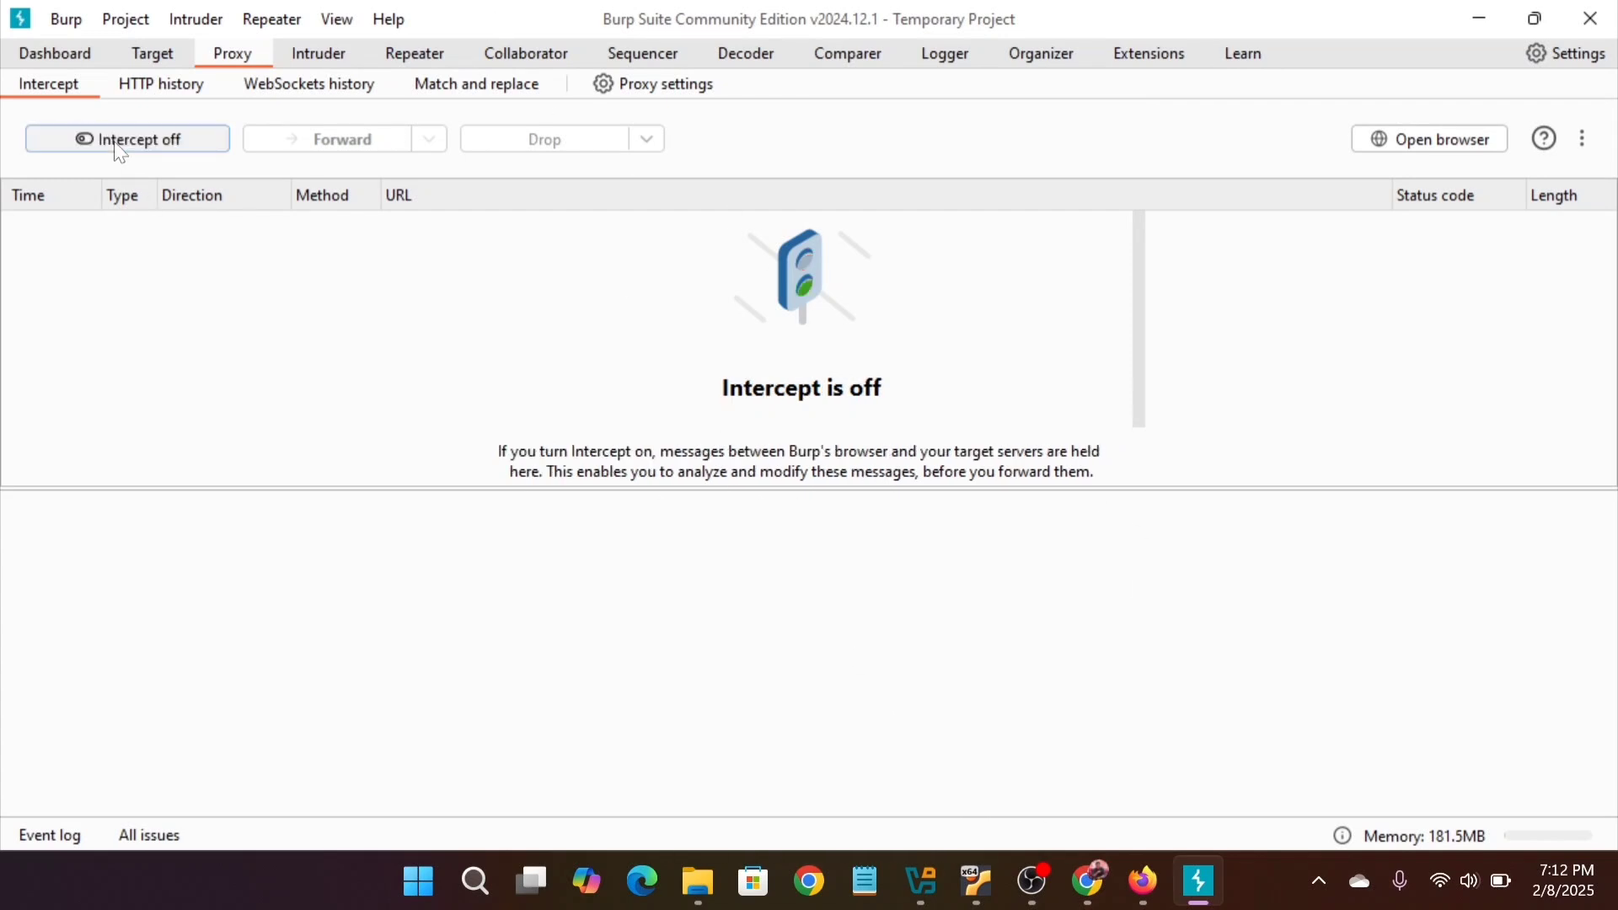
left_click(1109, 898)
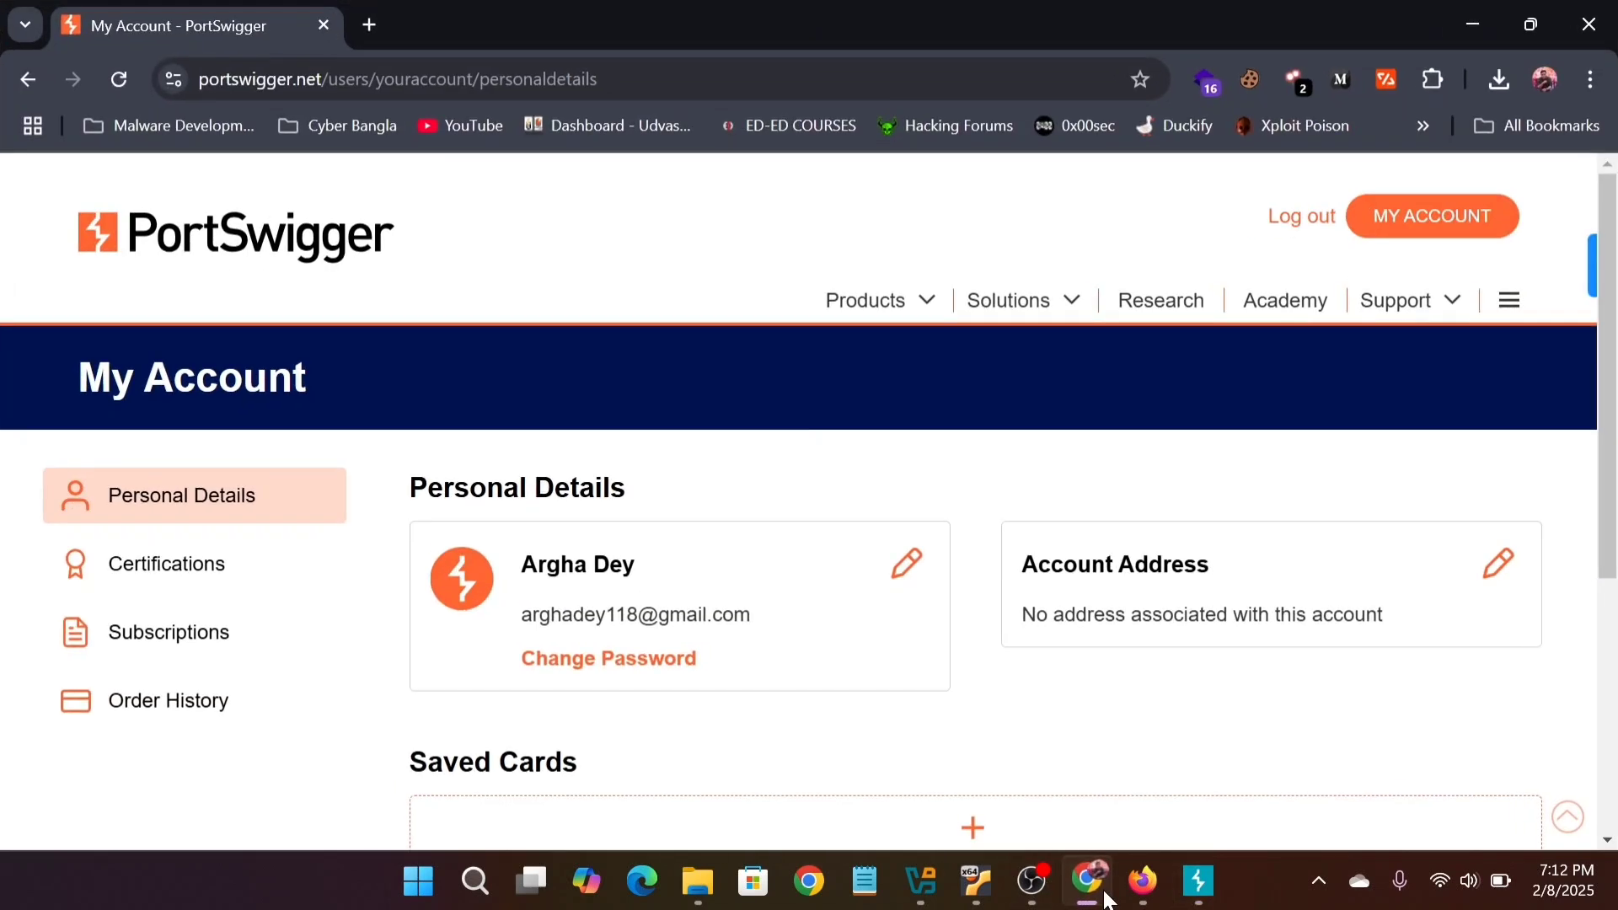
left_click(356, 23)
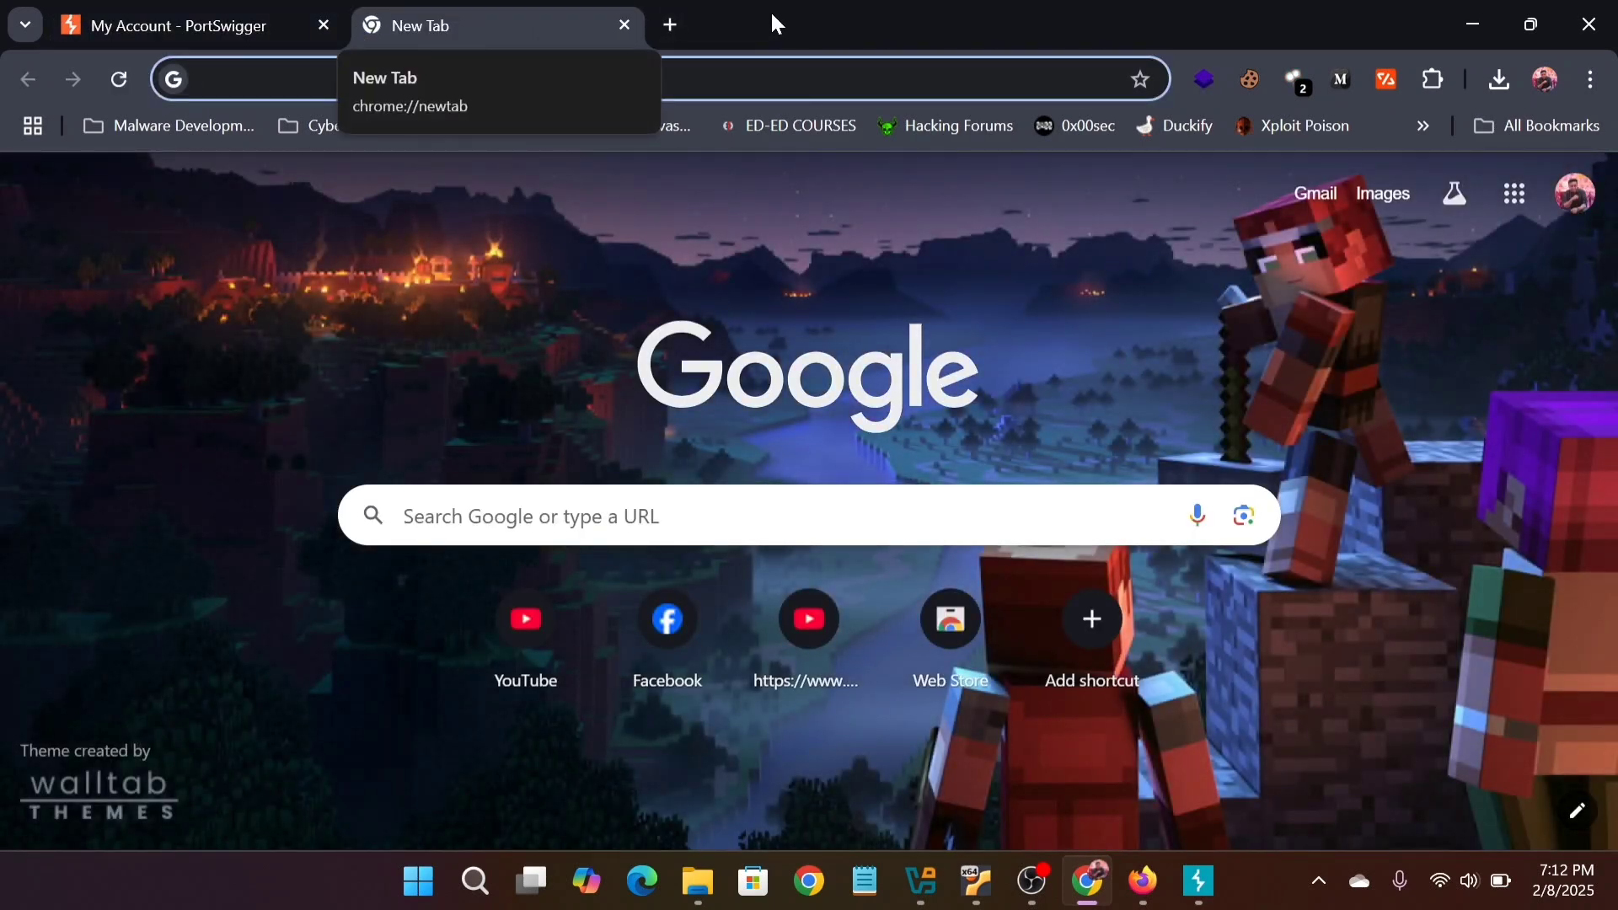
left_click(1473, 23)
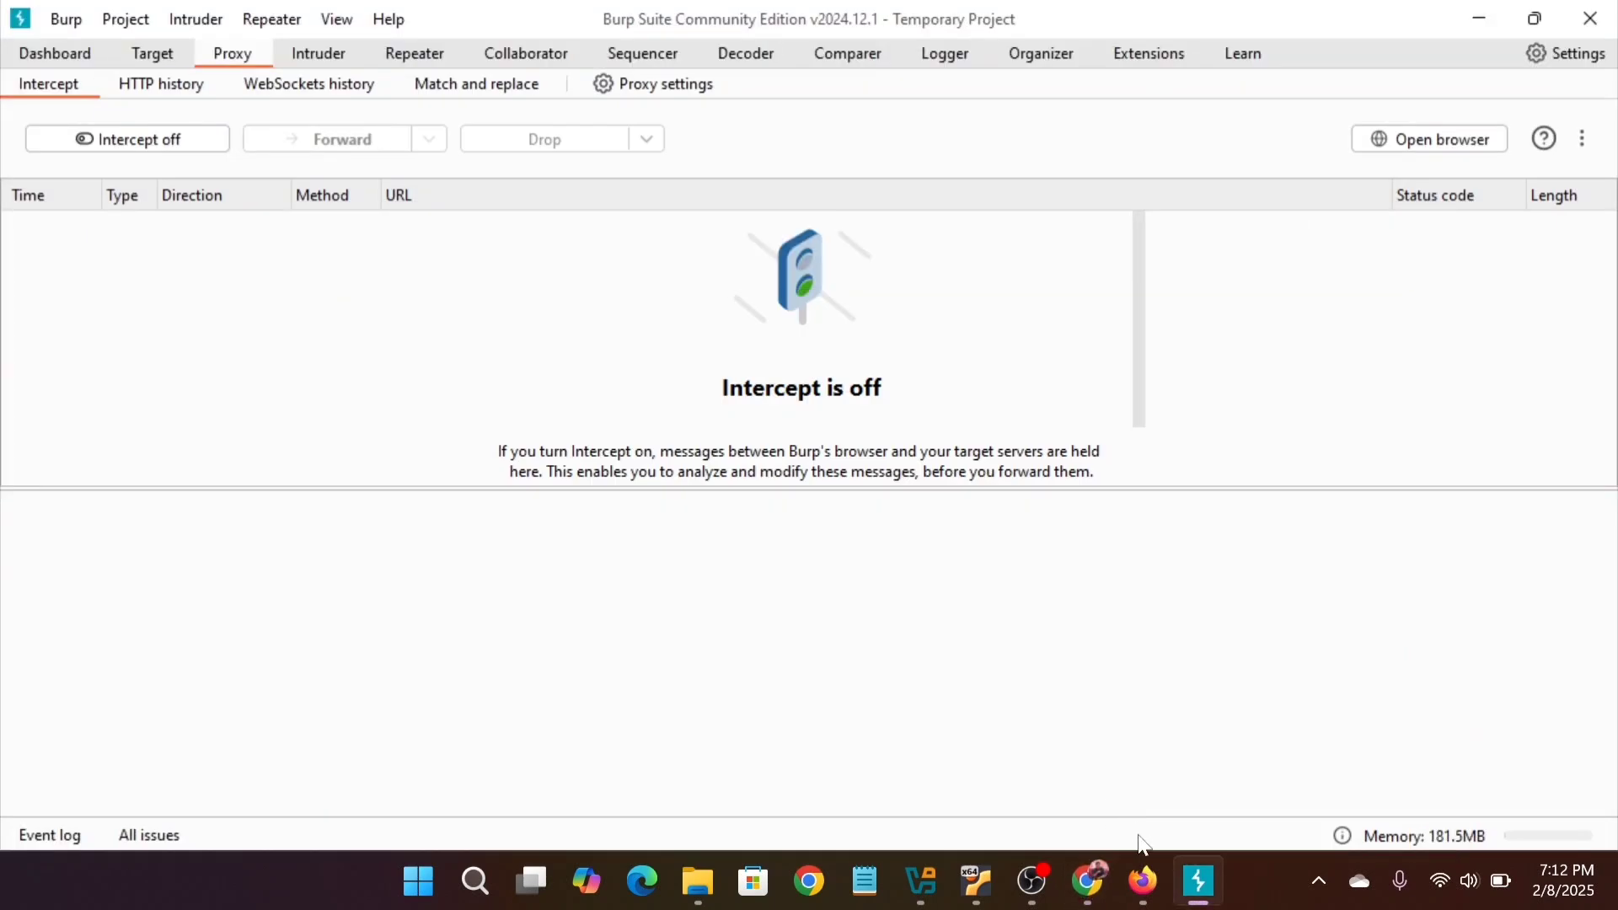
Switch to Firefox, open the Add-ons Manager in a new tab, and search the add-ons site for "foxyproxy".
left_click(1143, 880)
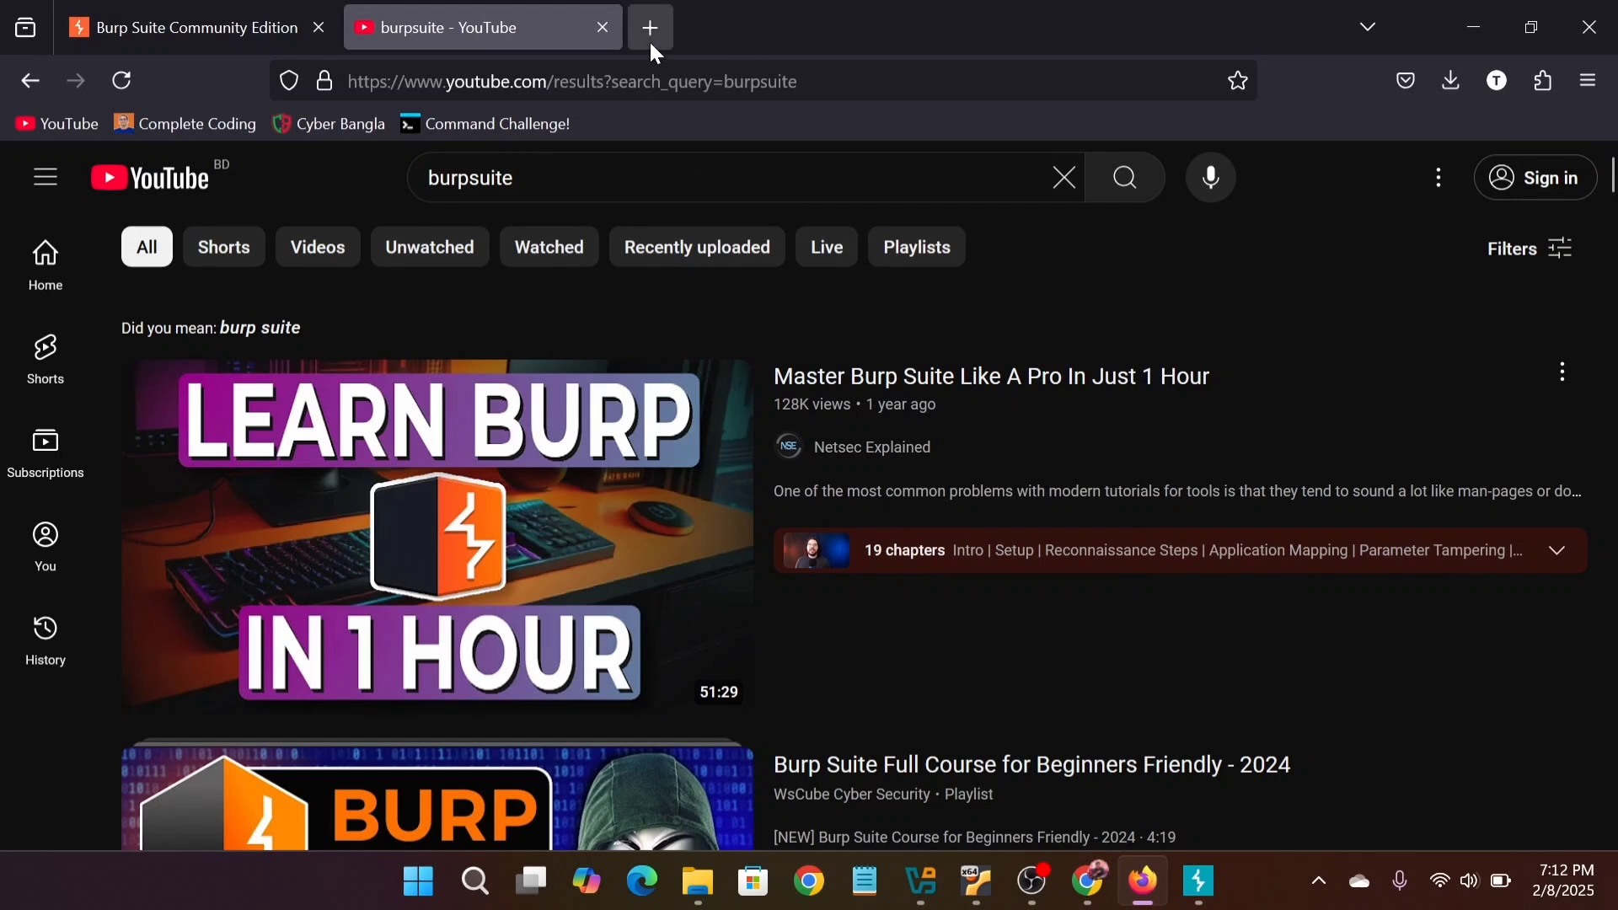
left_click(651, 42)
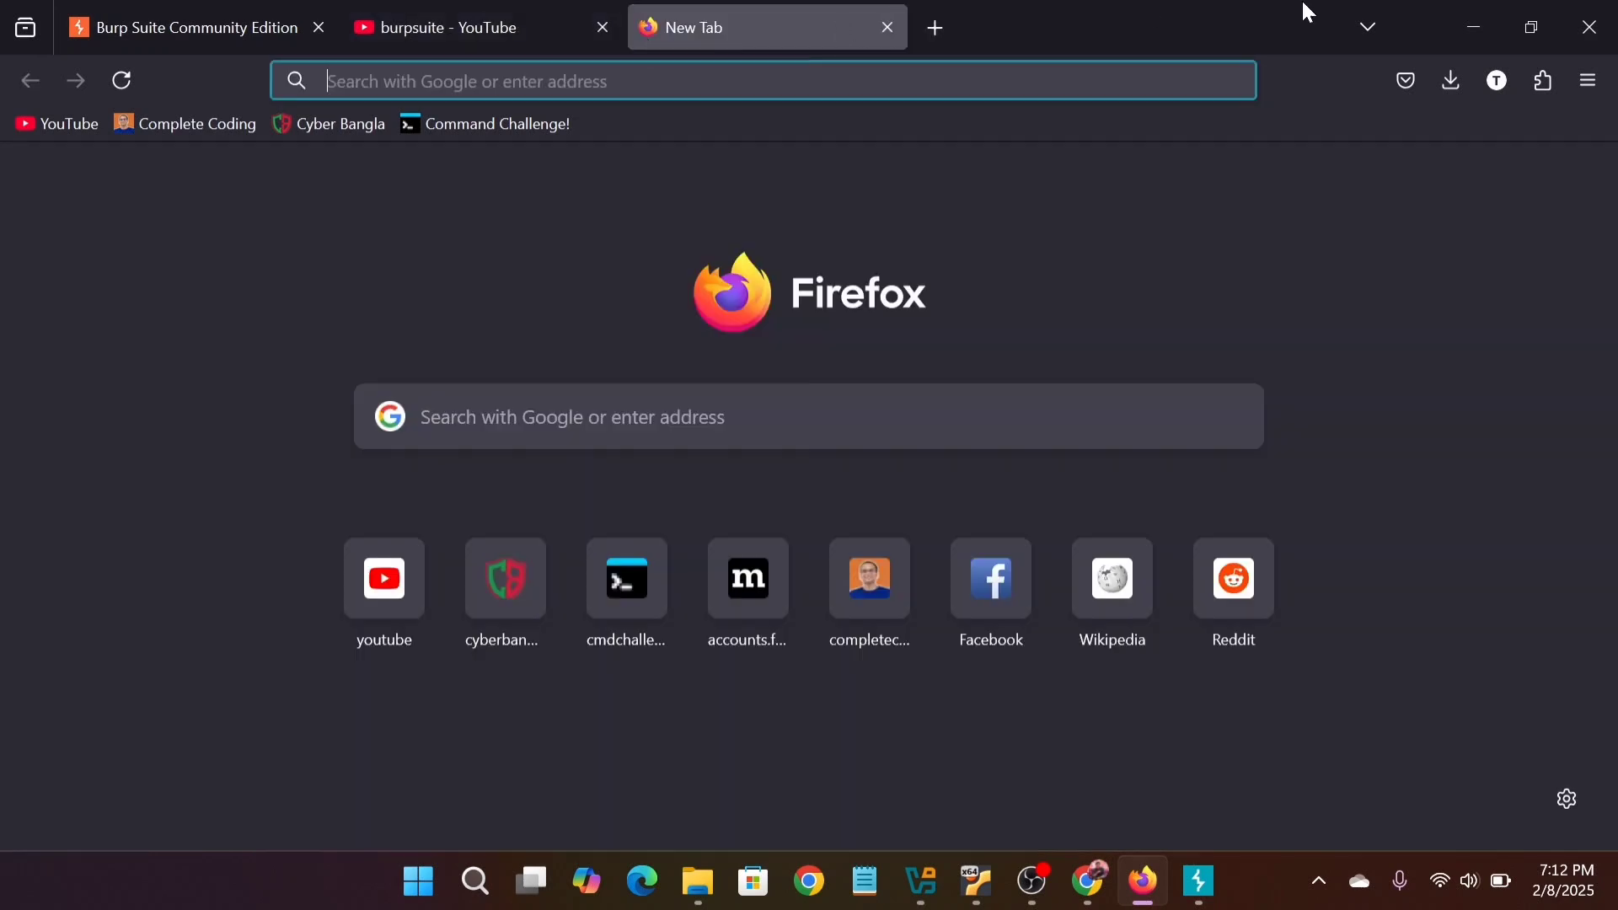
left_click(1592, 82)
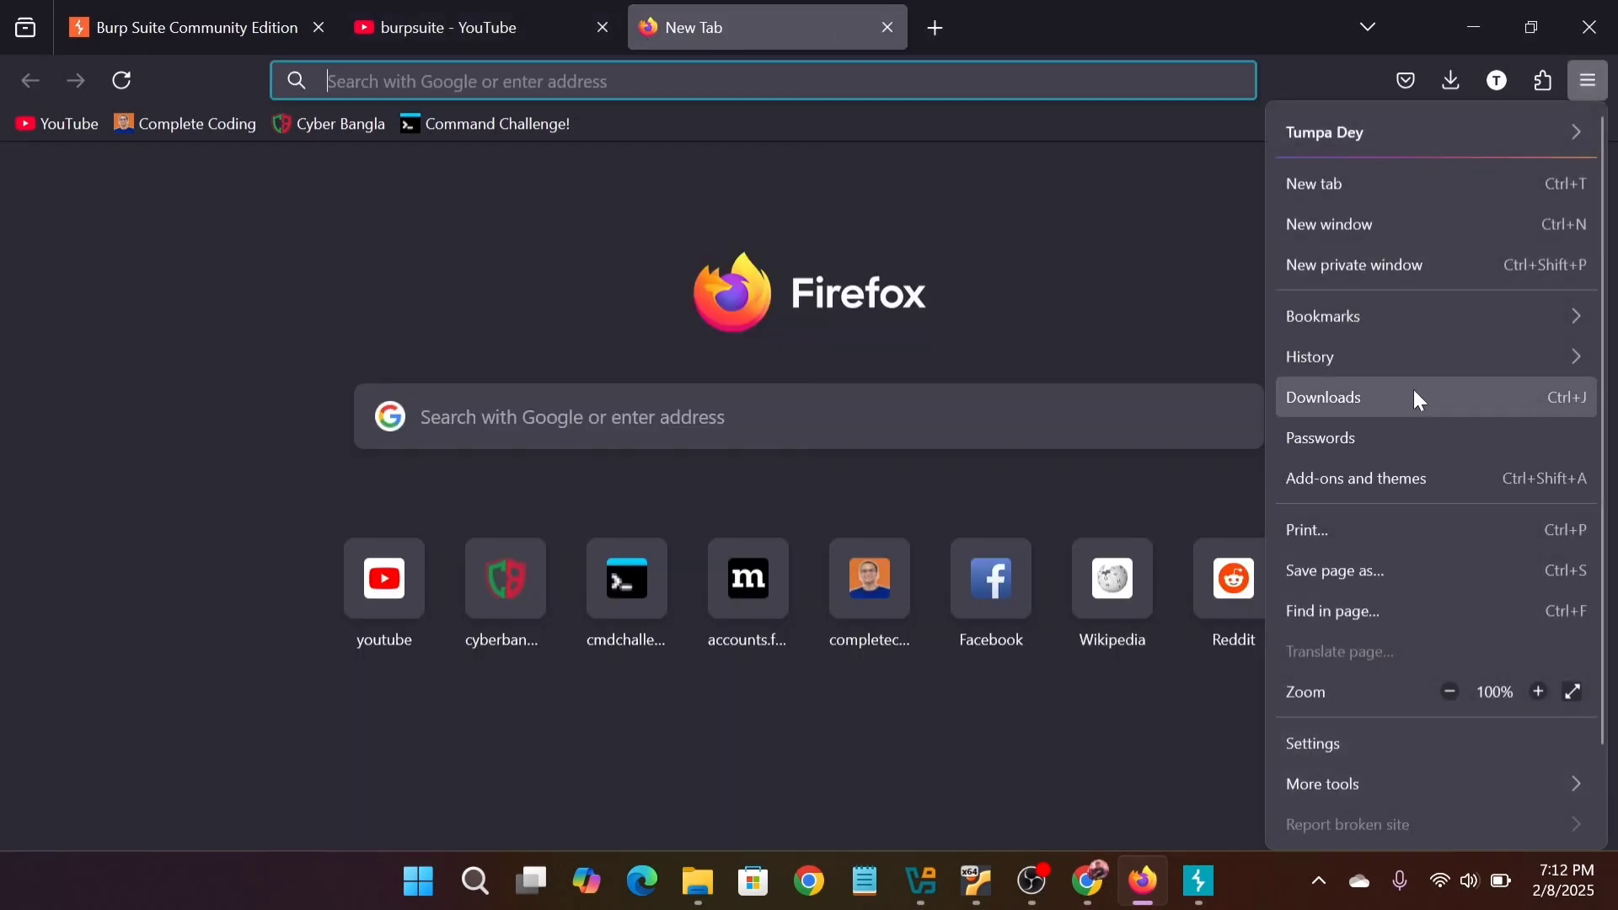
scroll(1408, 543, "down", 2)
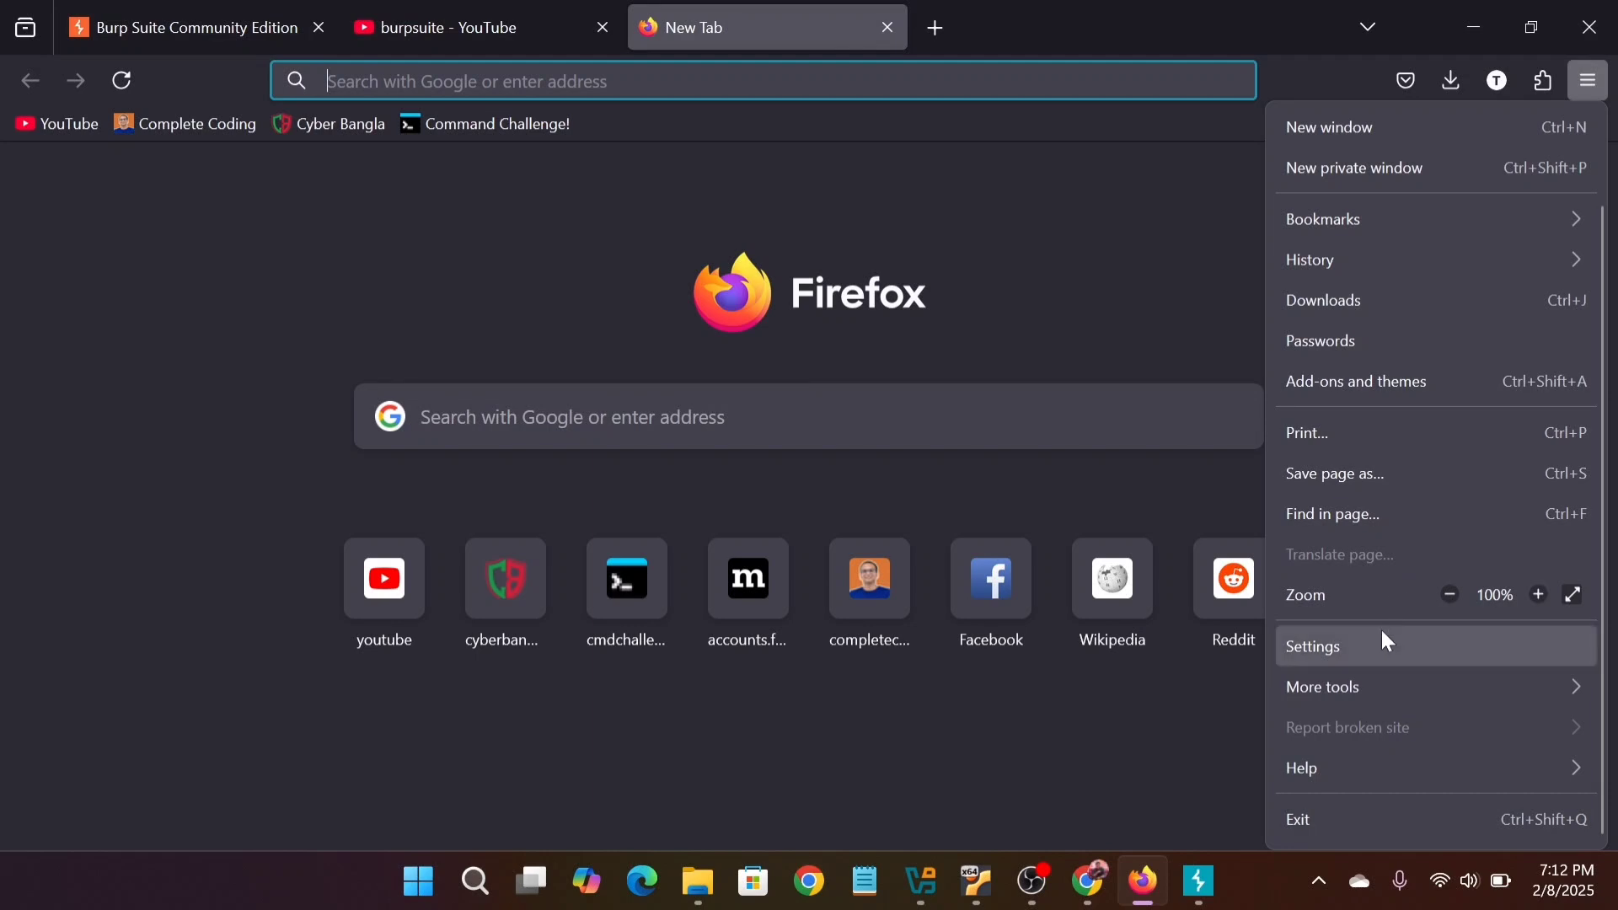
scroll(1389, 643, "up", 2)
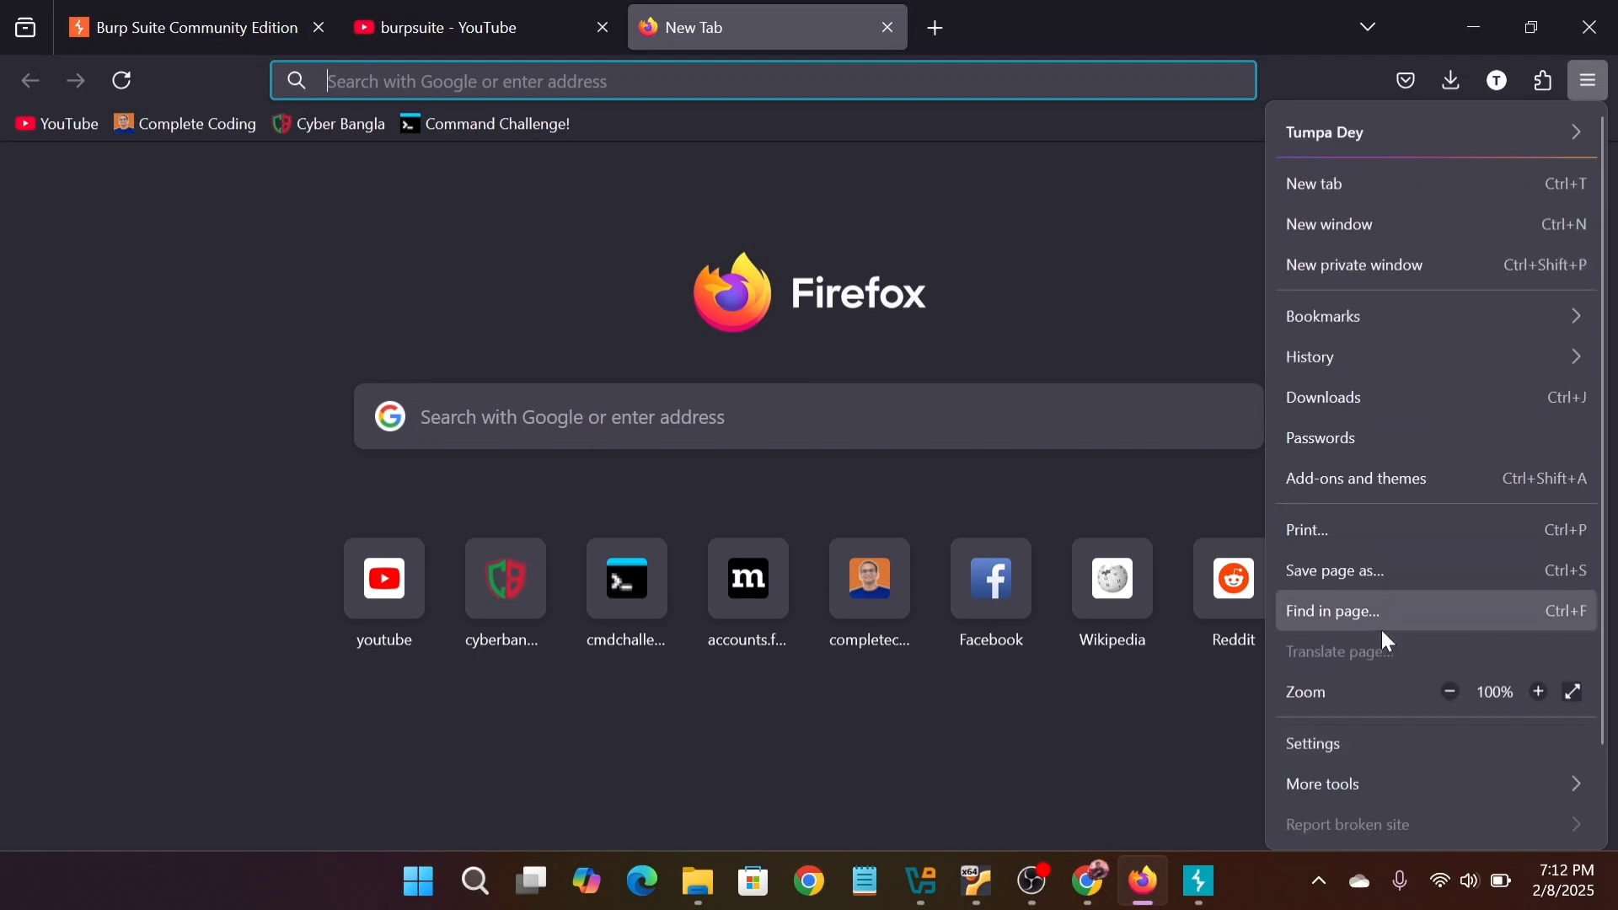
left_click(1485, 479)
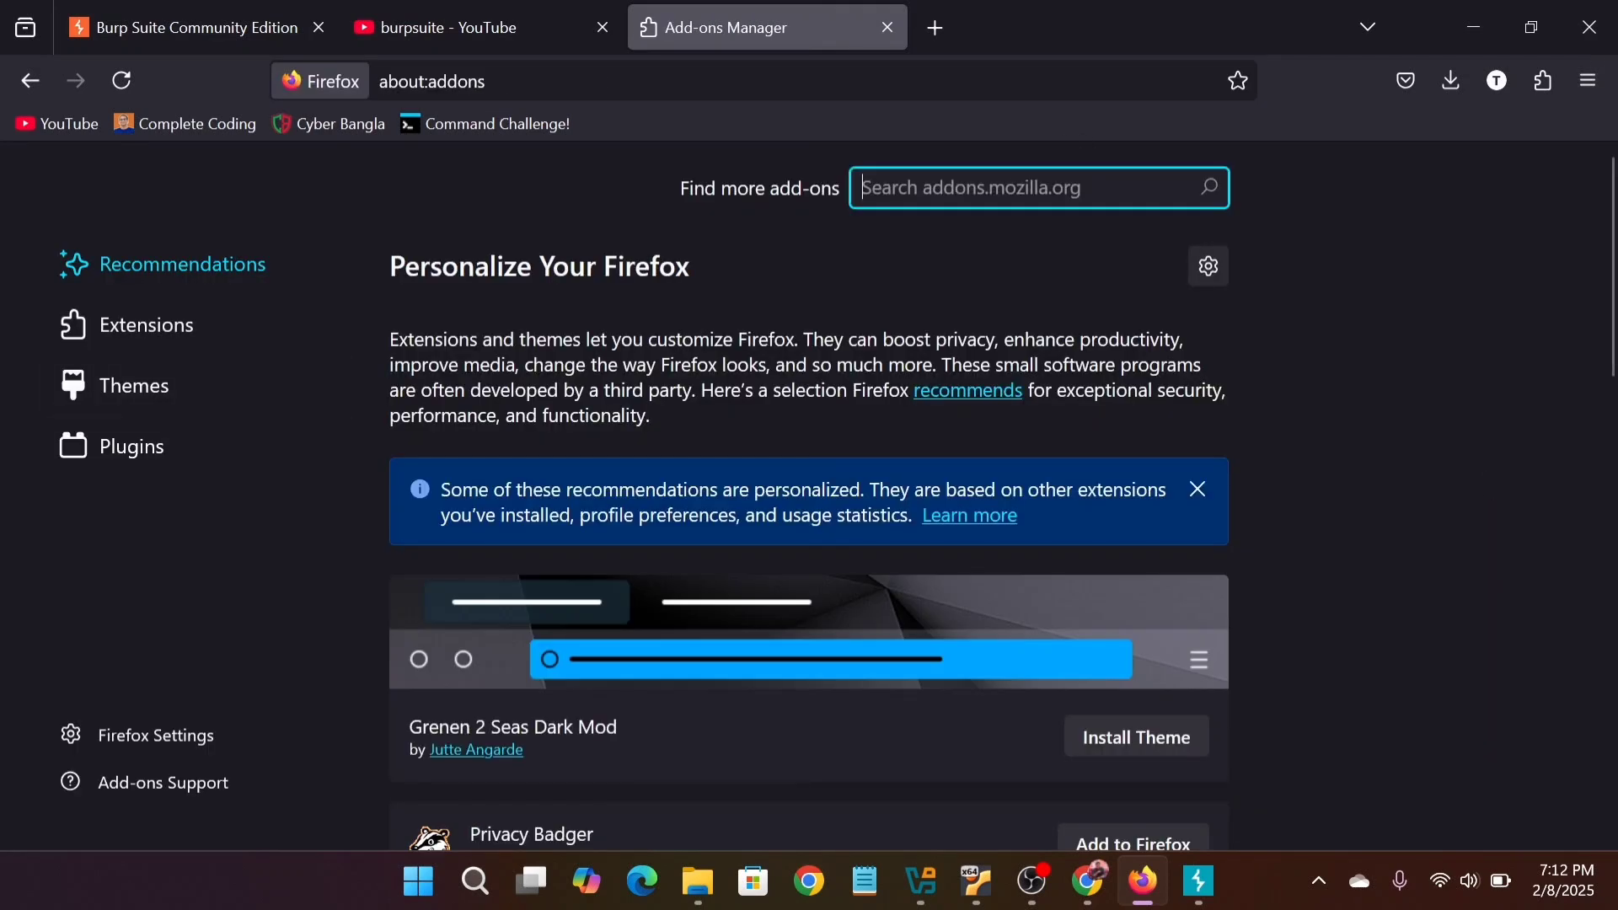
type("foxy")
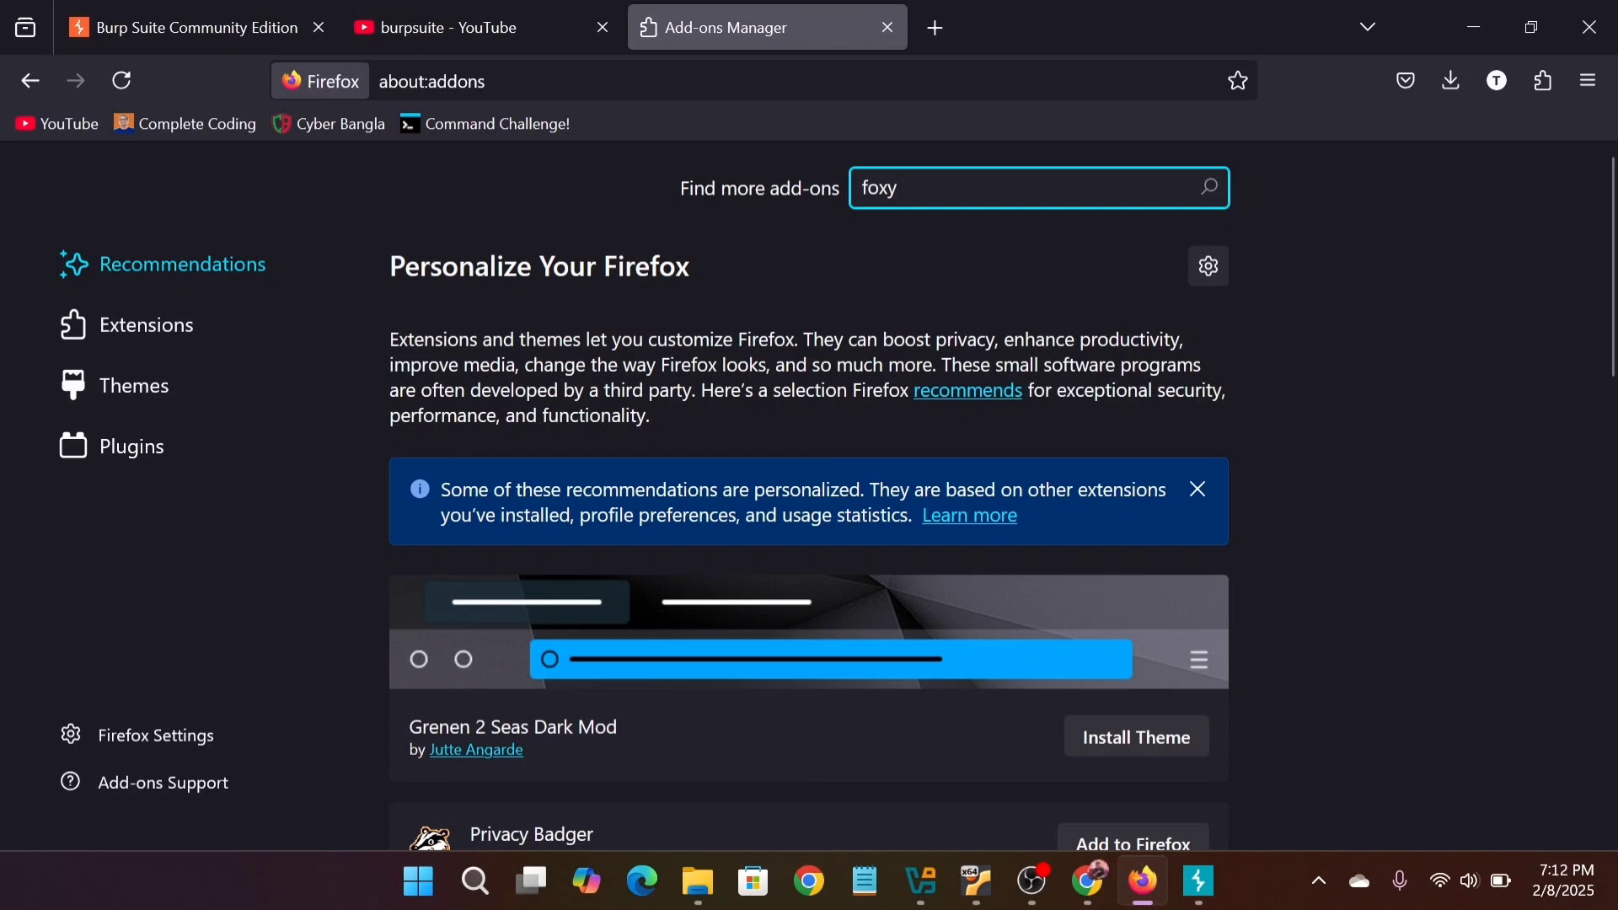
type("proxy")
key("Return")
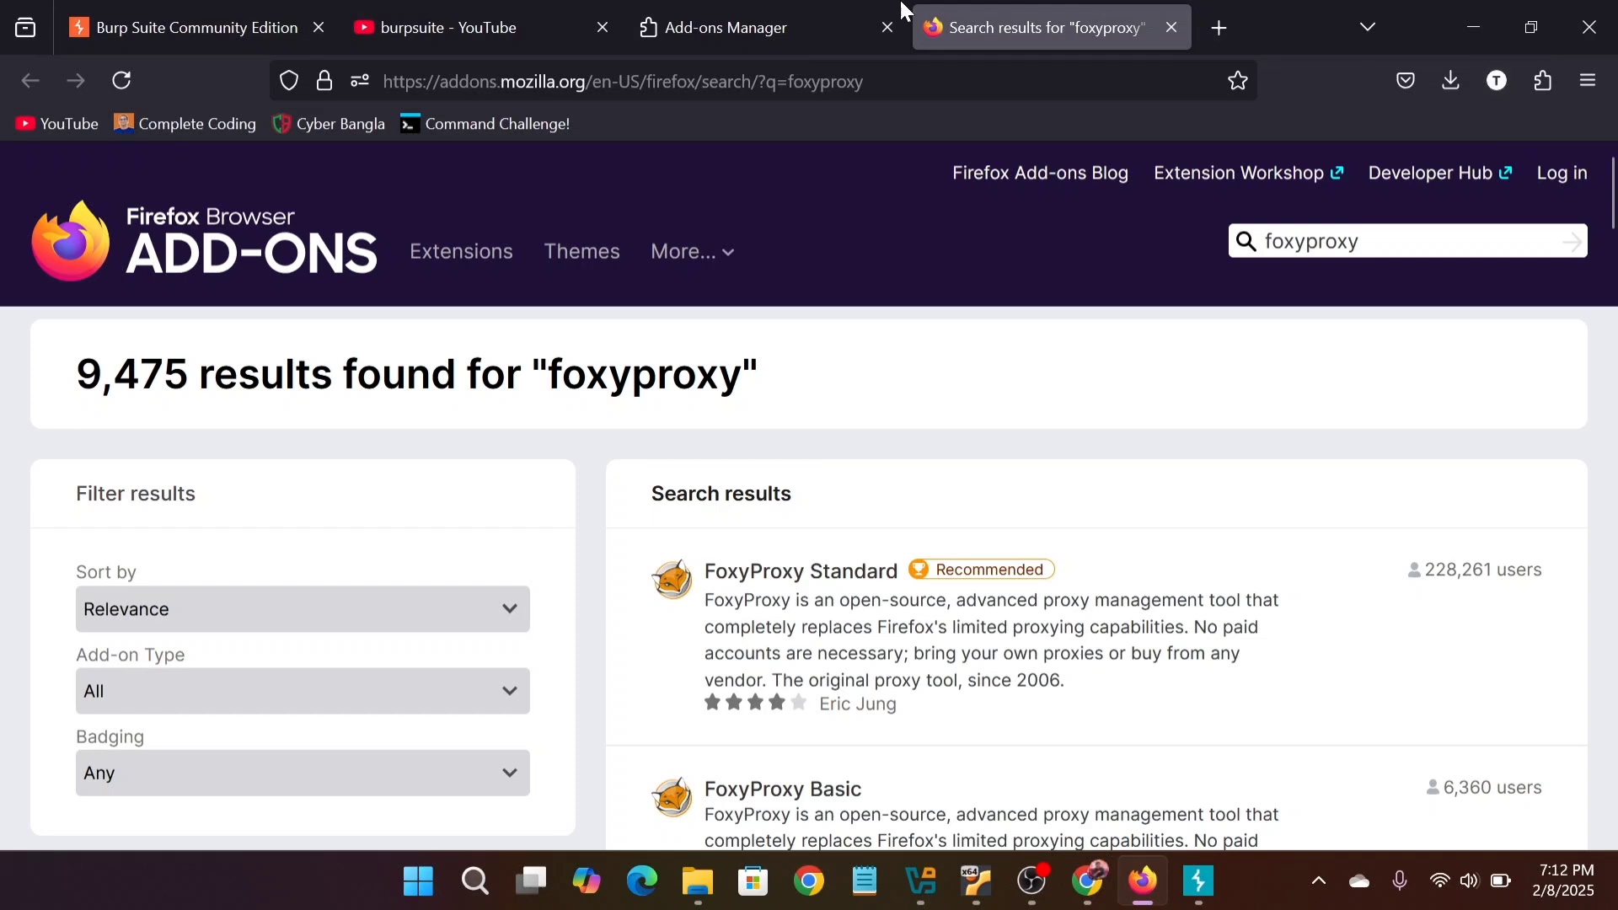
Install the FoxyProxy Standard extension from the search results, accepting its permissions and dismissing the confirmation.
mouse_move(765, 21)
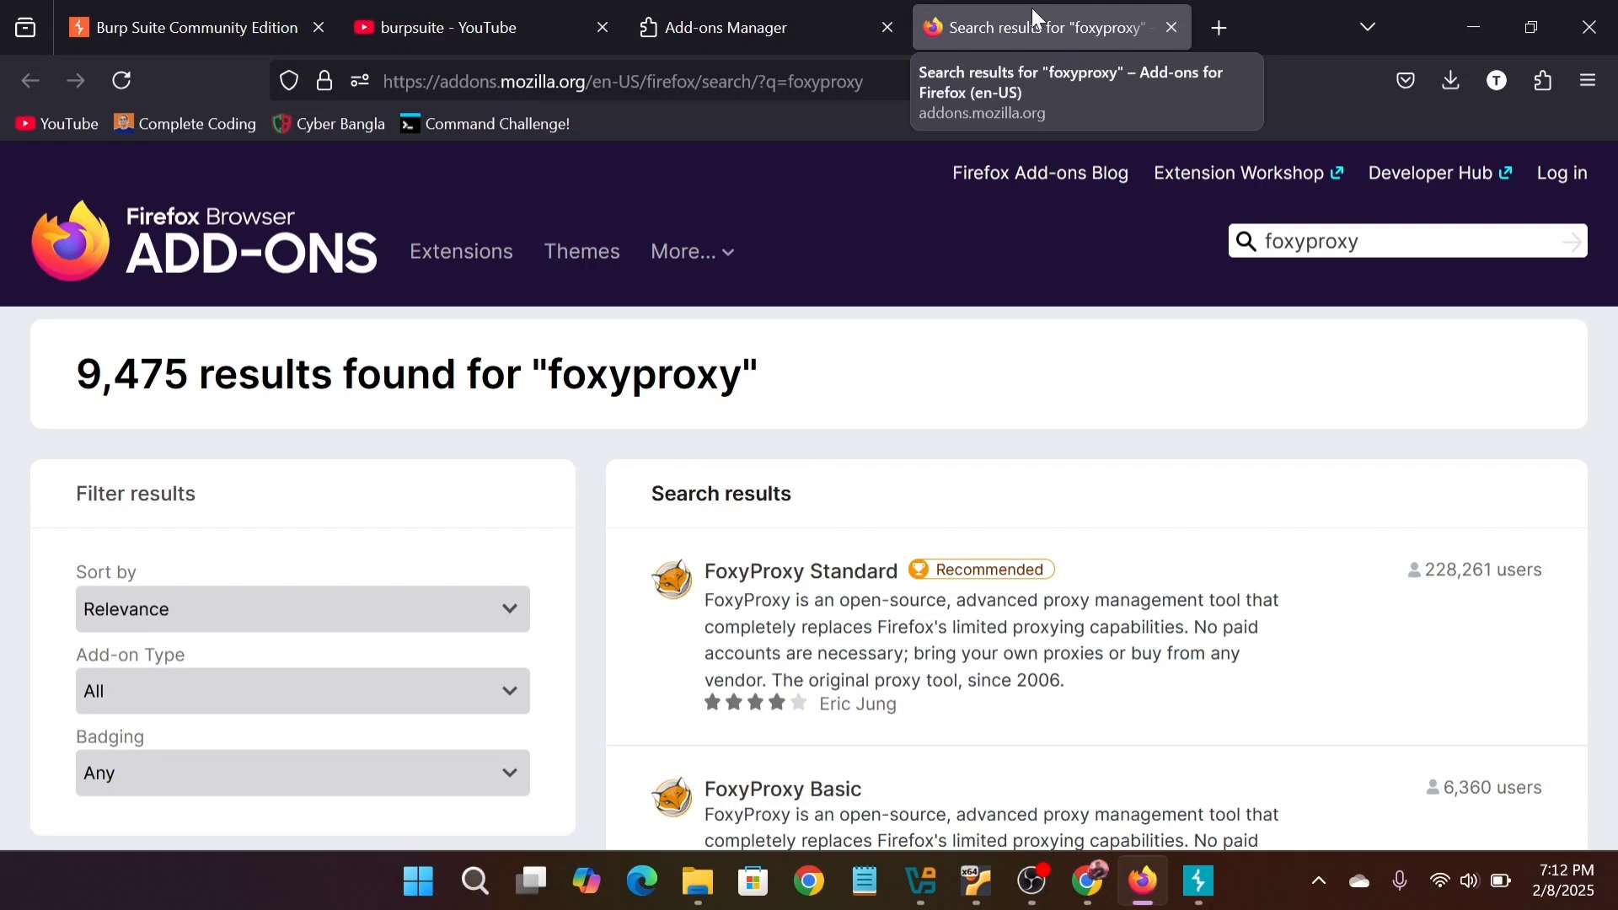
left_click(801, 572)
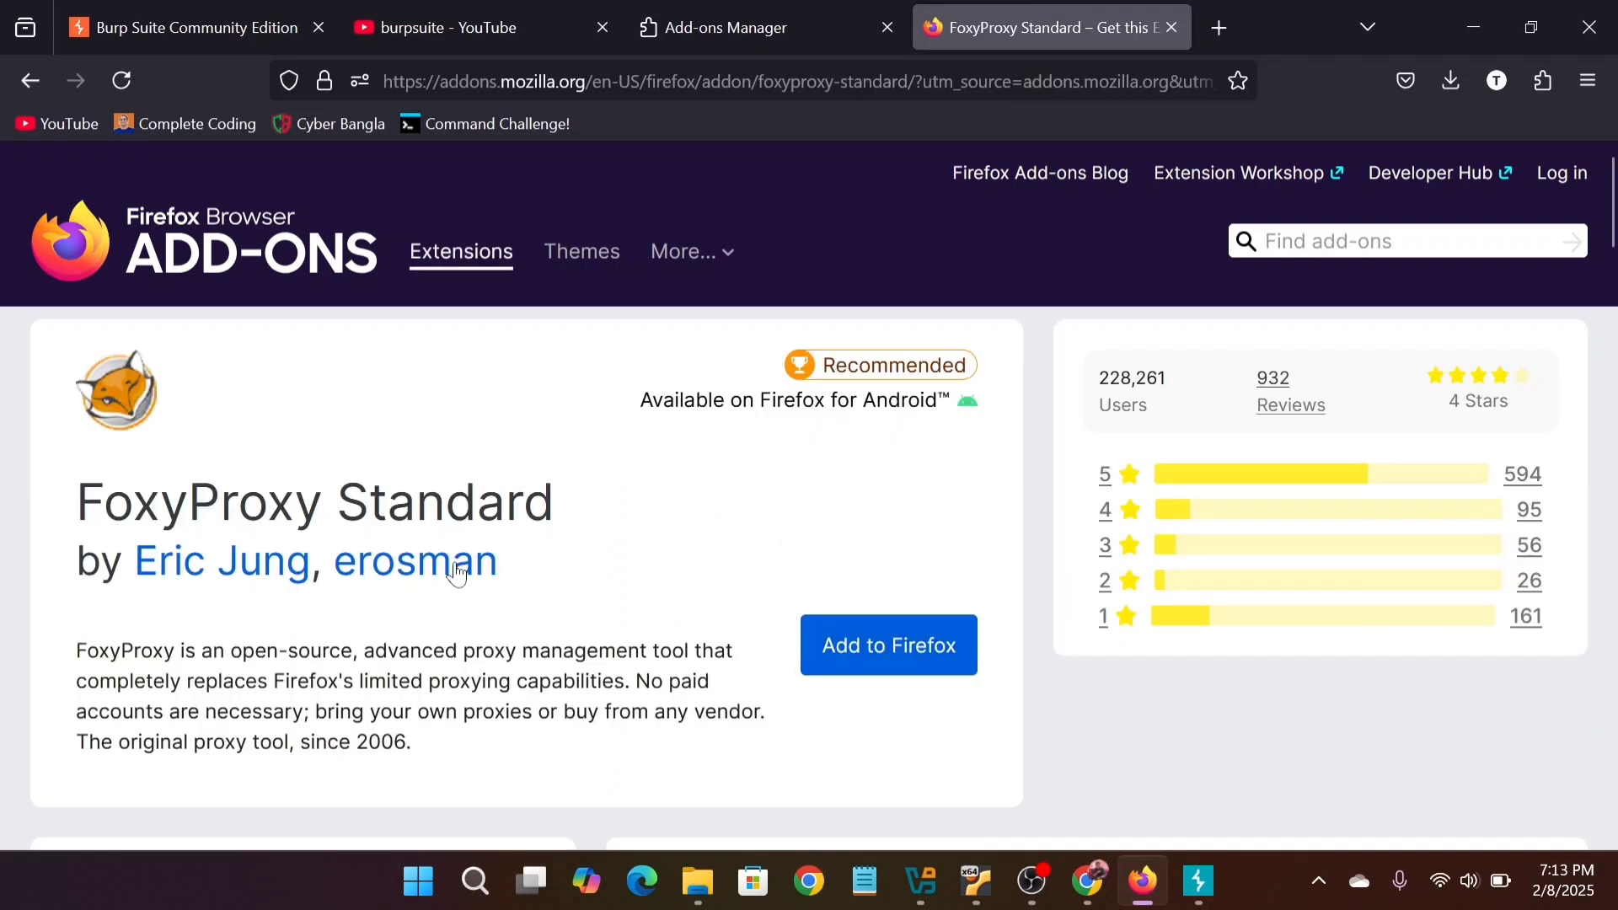
left_click(876, 649)
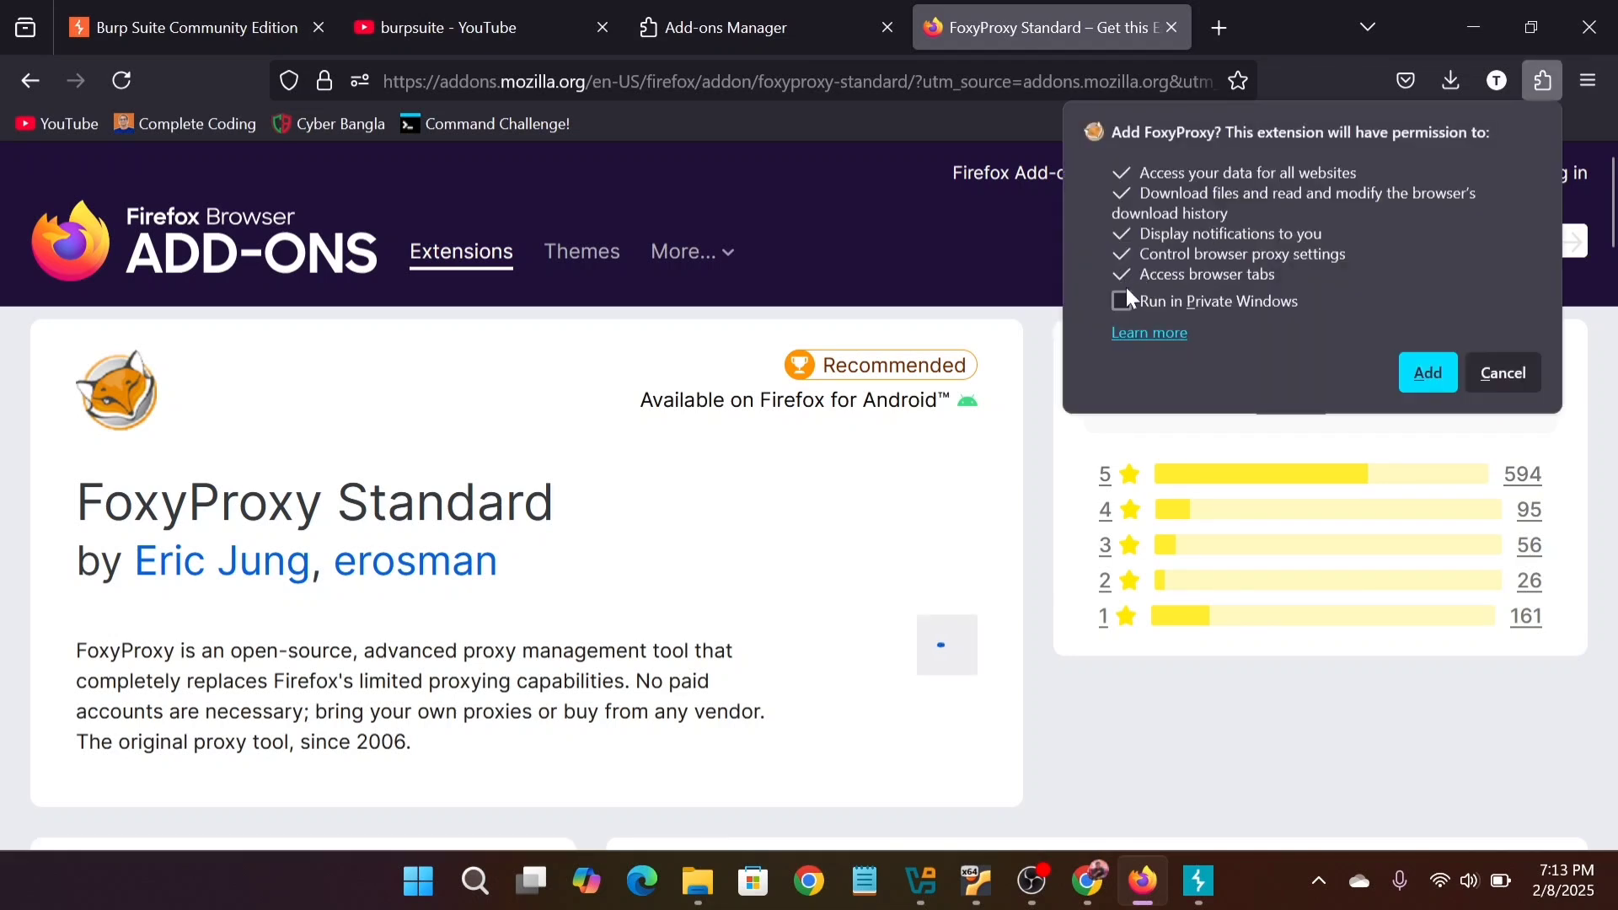
left_click(1128, 300)
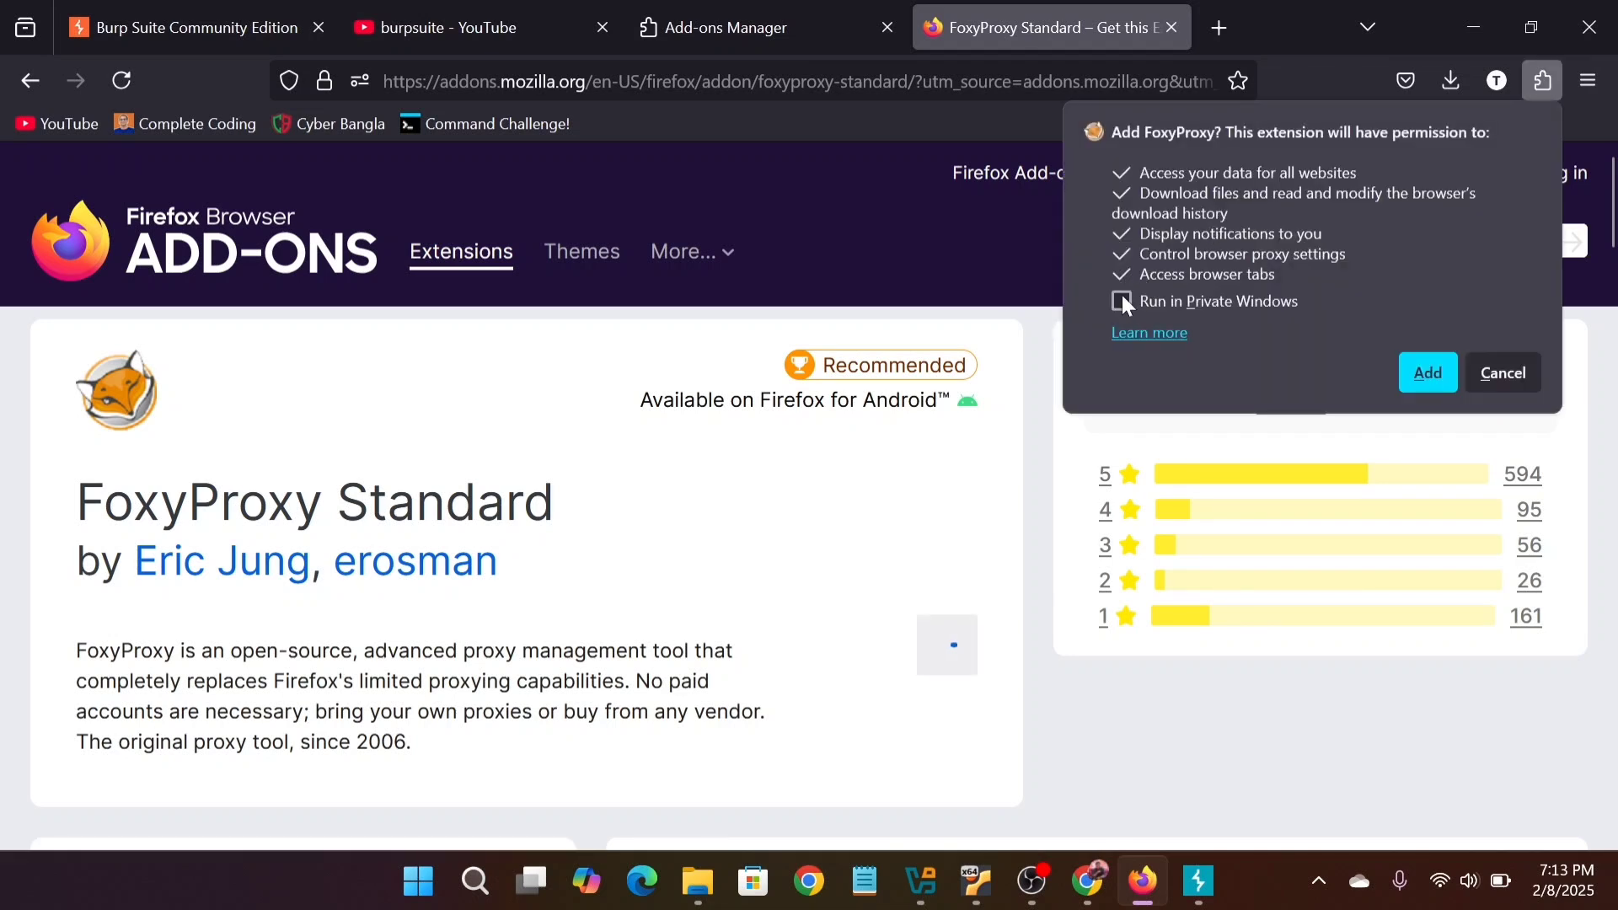
left_click(1430, 367)
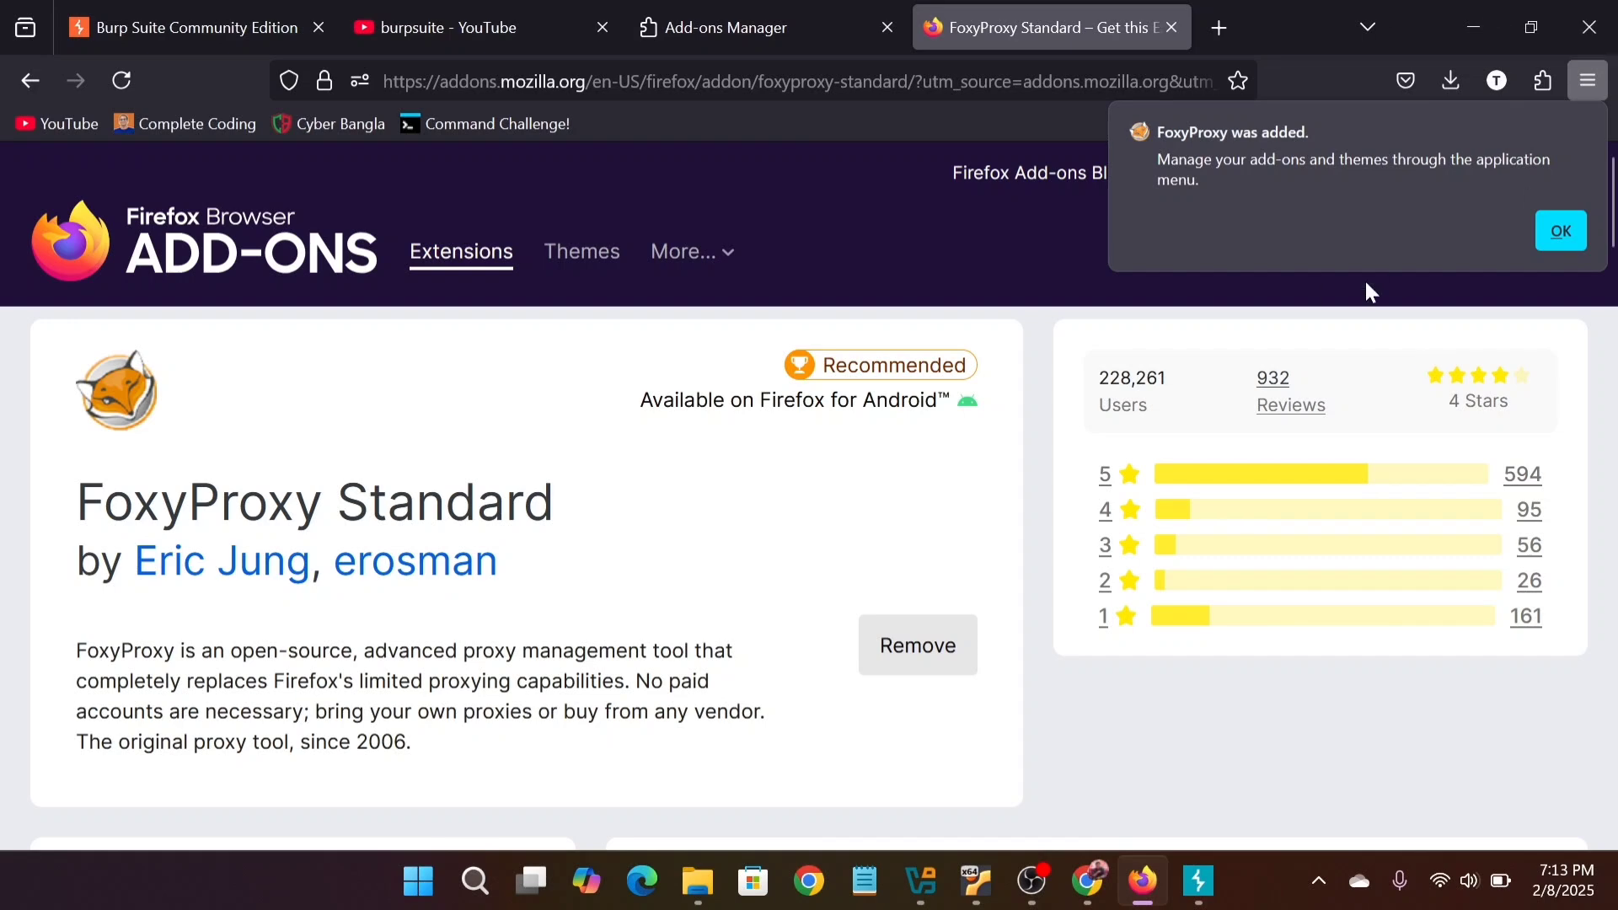
left_click(1574, 226)
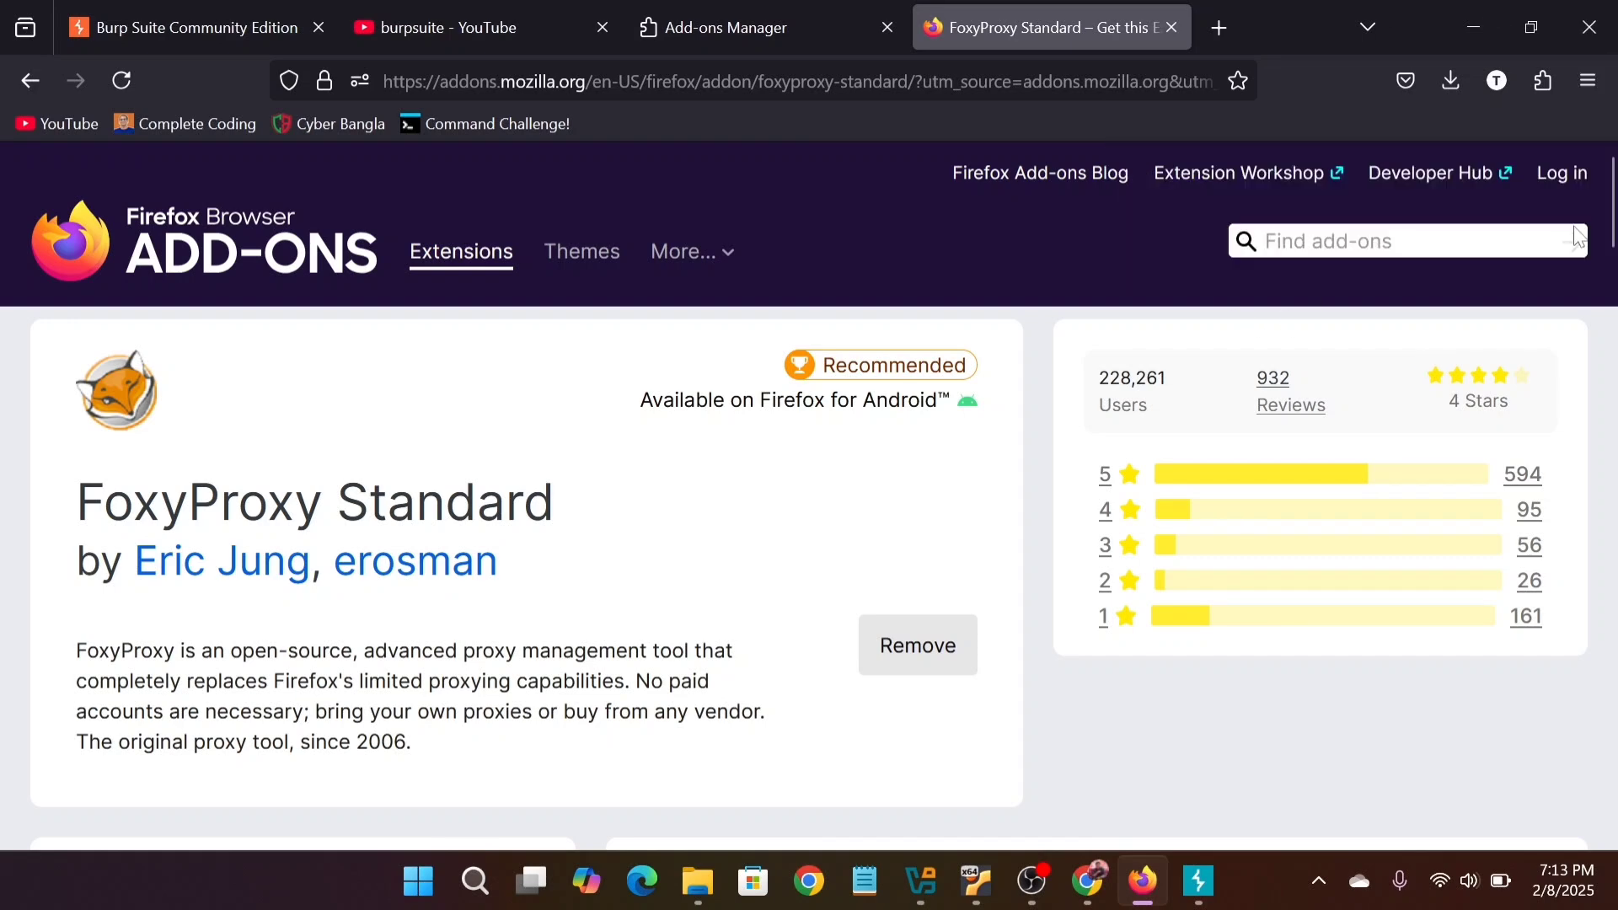
Pin the FoxyProxy extension to the Firefox toolbar.
left_click(1588, 80)
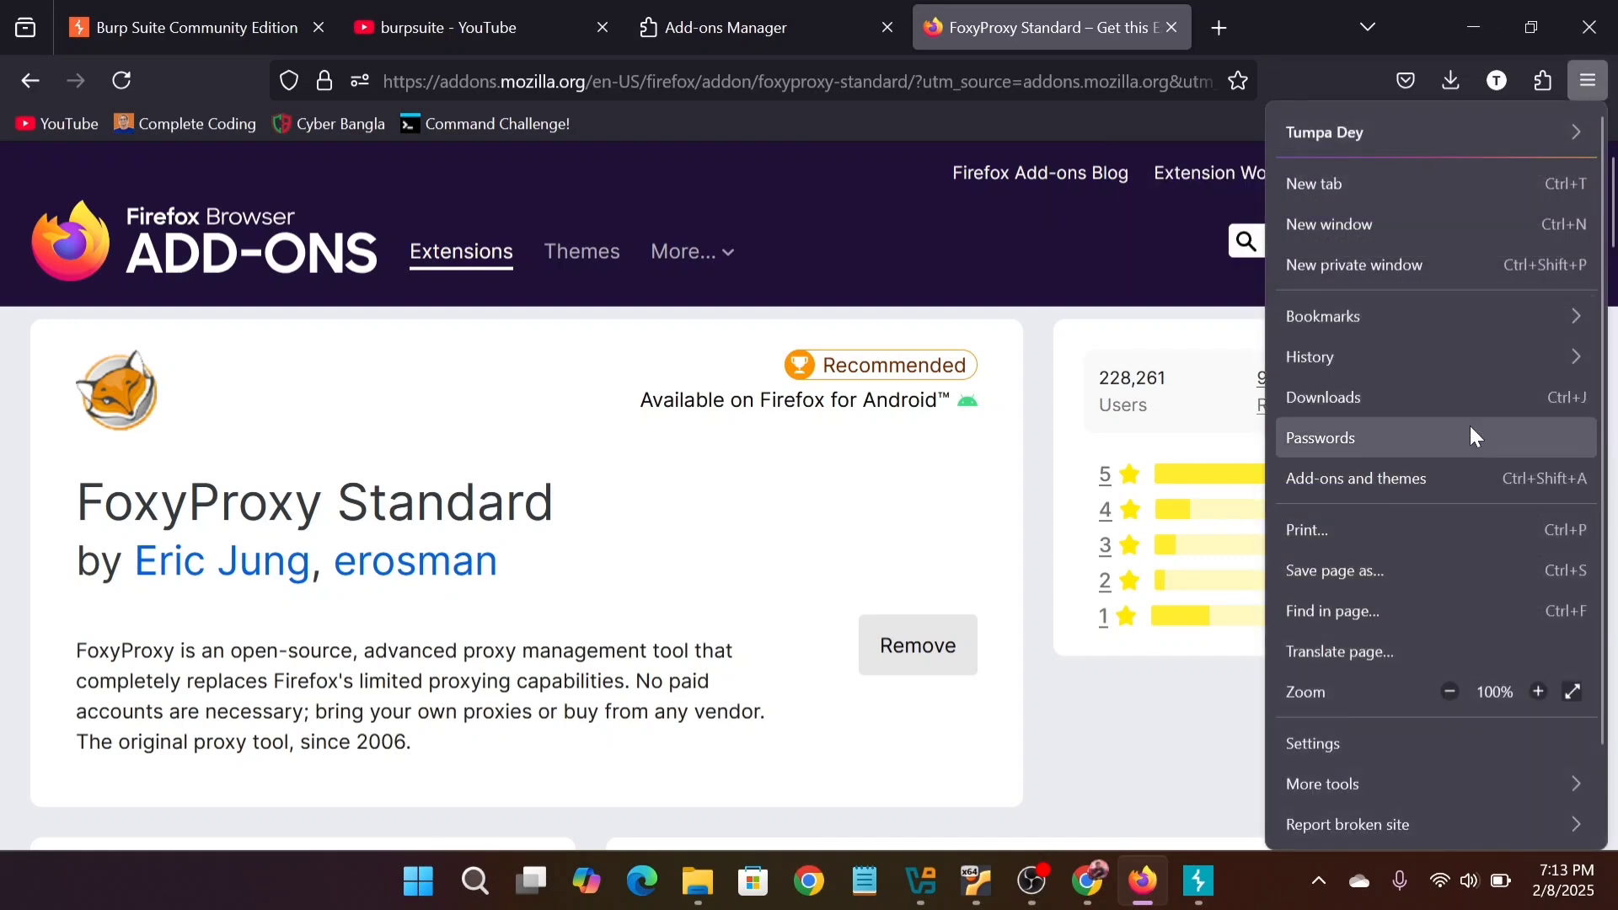
double_click(1407, 10)
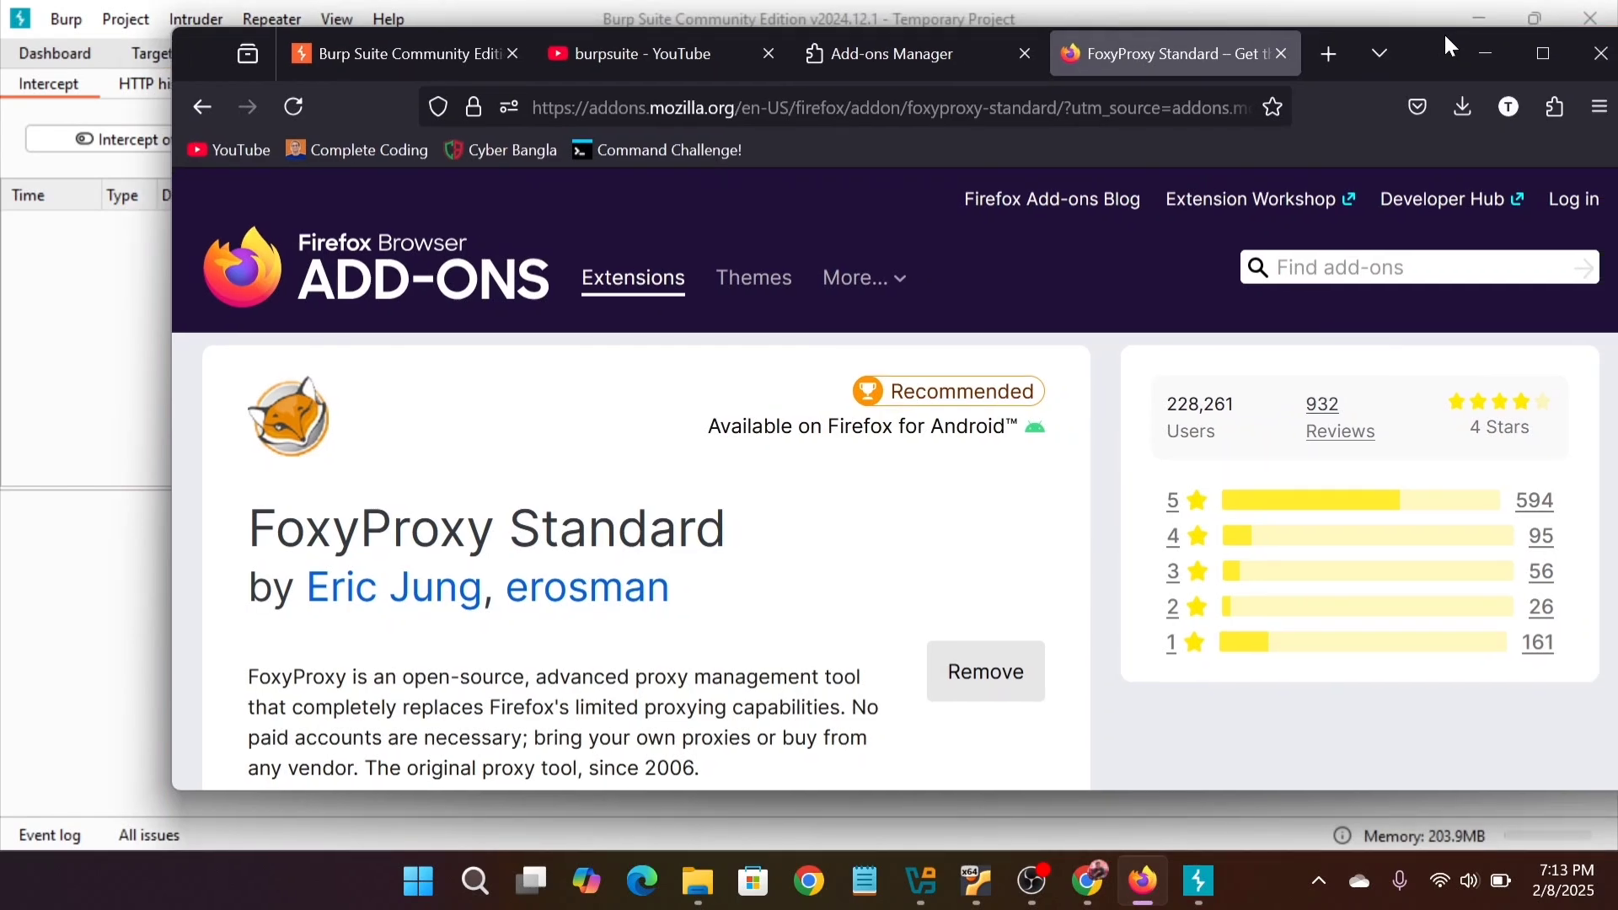
double_click(1425, 42)
left_click(1544, 85)
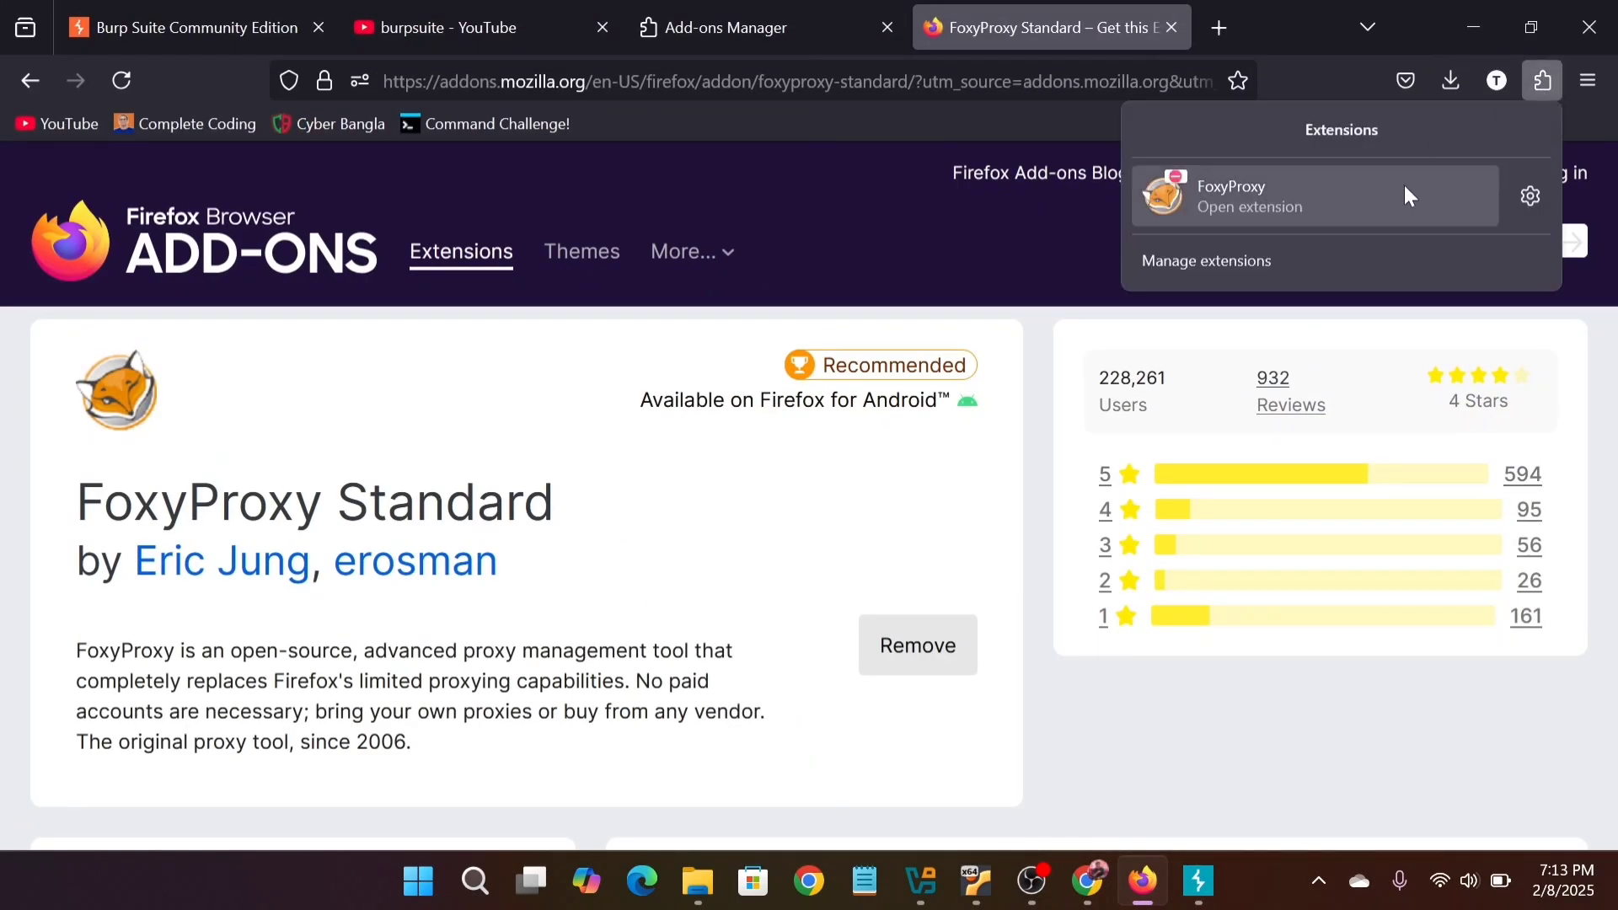
left_click(1532, 200)
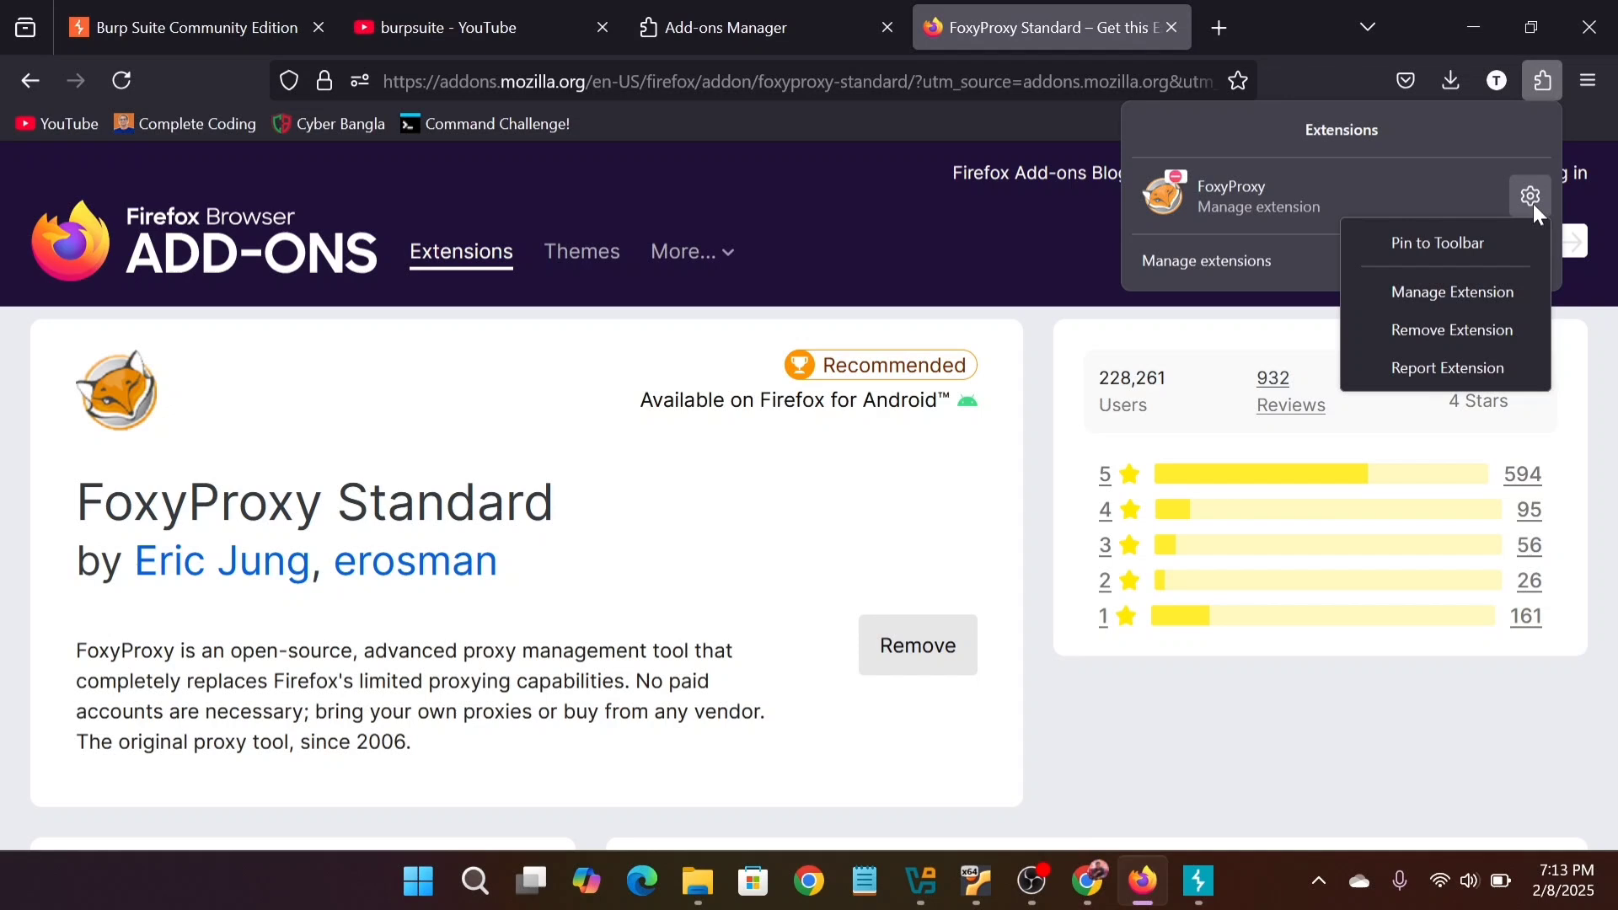
left_click(1494, 243)
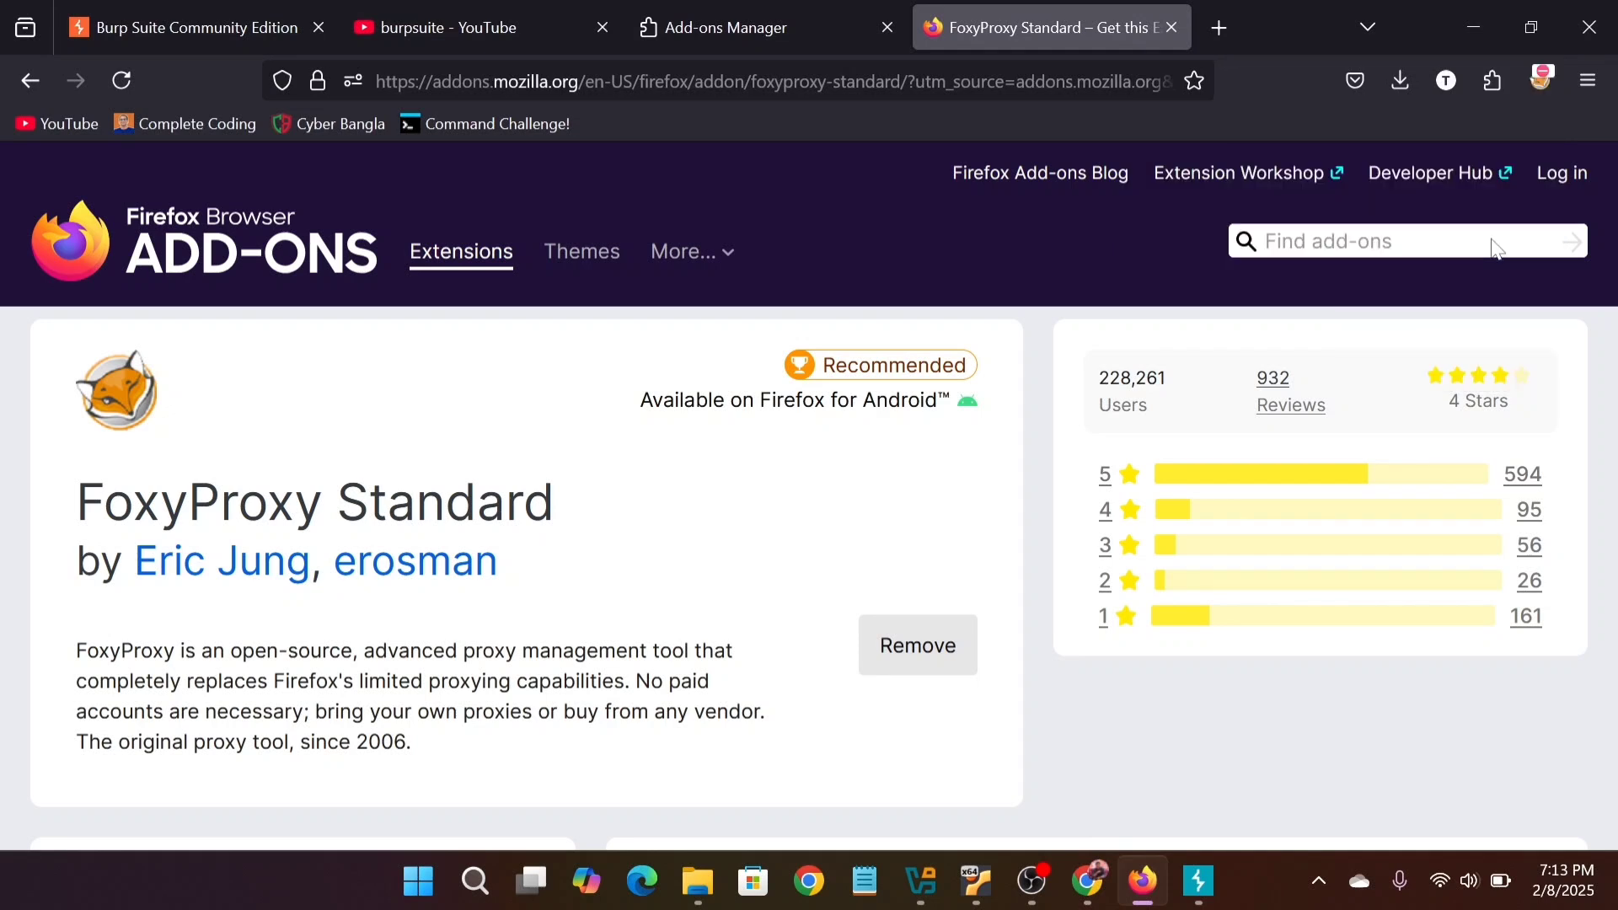
Open FoxyProxy's options page and go to its Proxies section.
left_click(1541, 81)
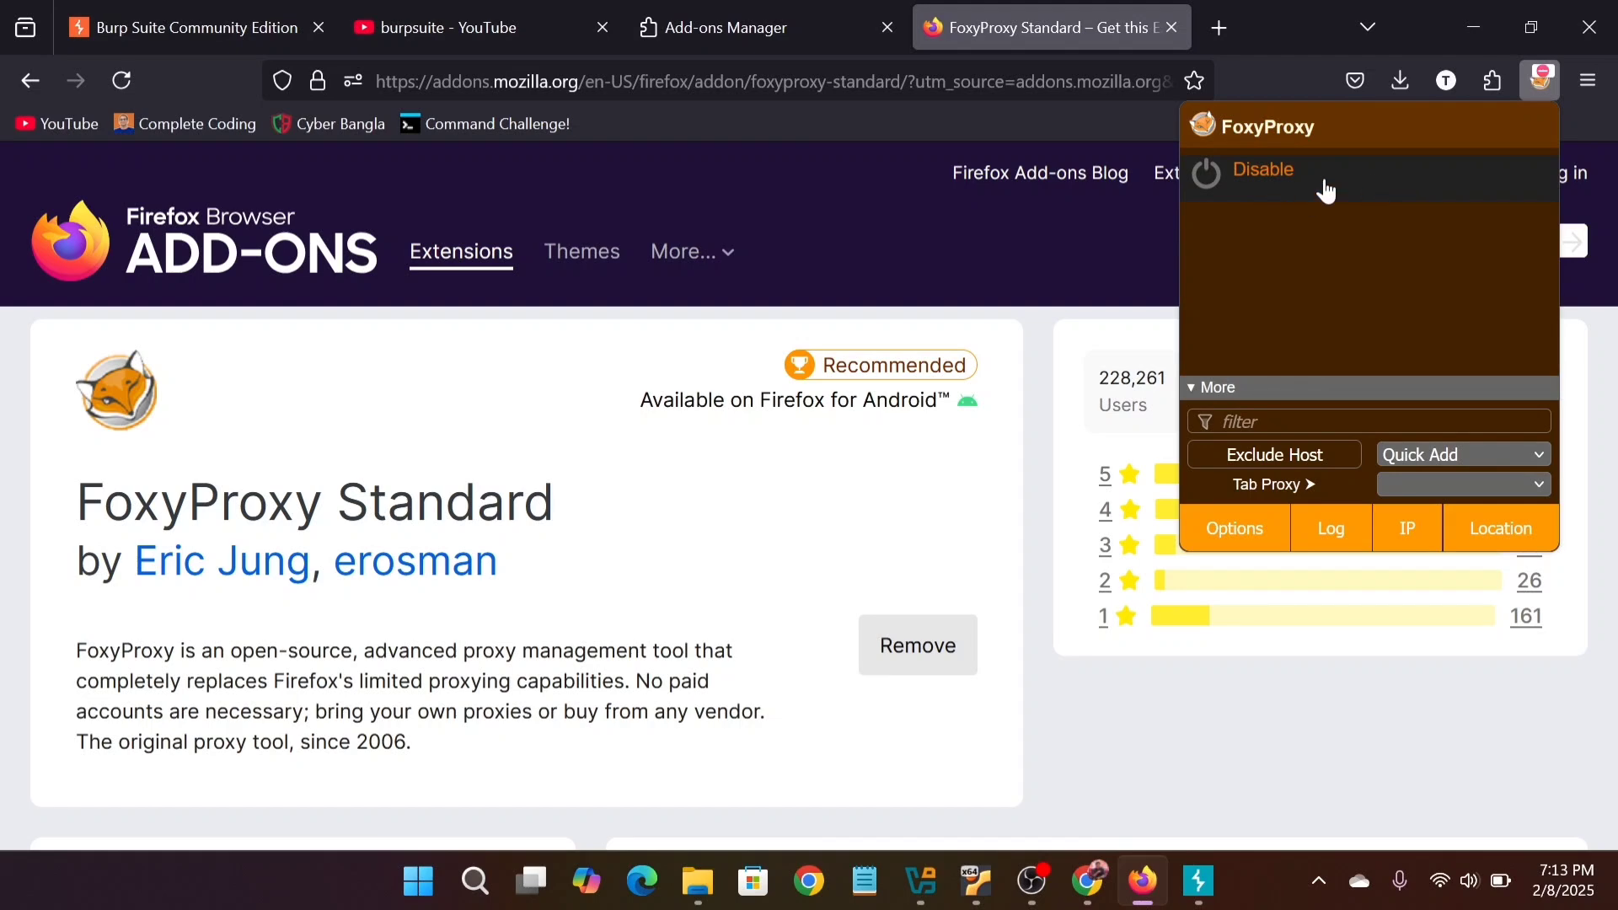
left_click(1232, 531)
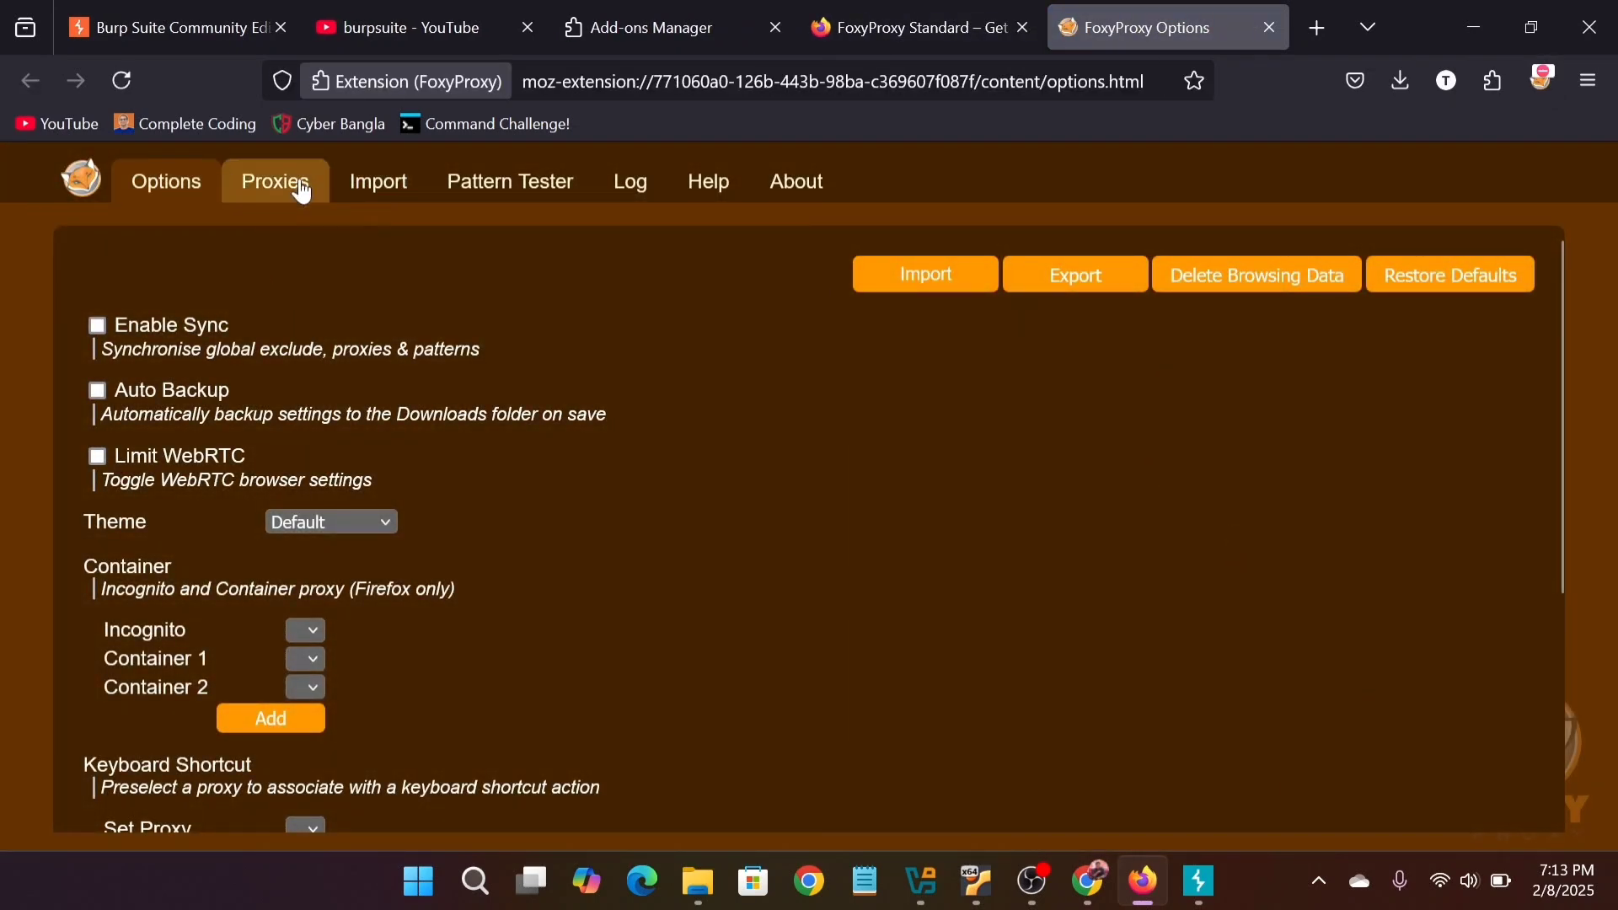
left_click(303, 192)
Look through FoxyProxy's Import, Pattern Tester and general Options sections, and return to the Proxies section.
left_click(365, 187)
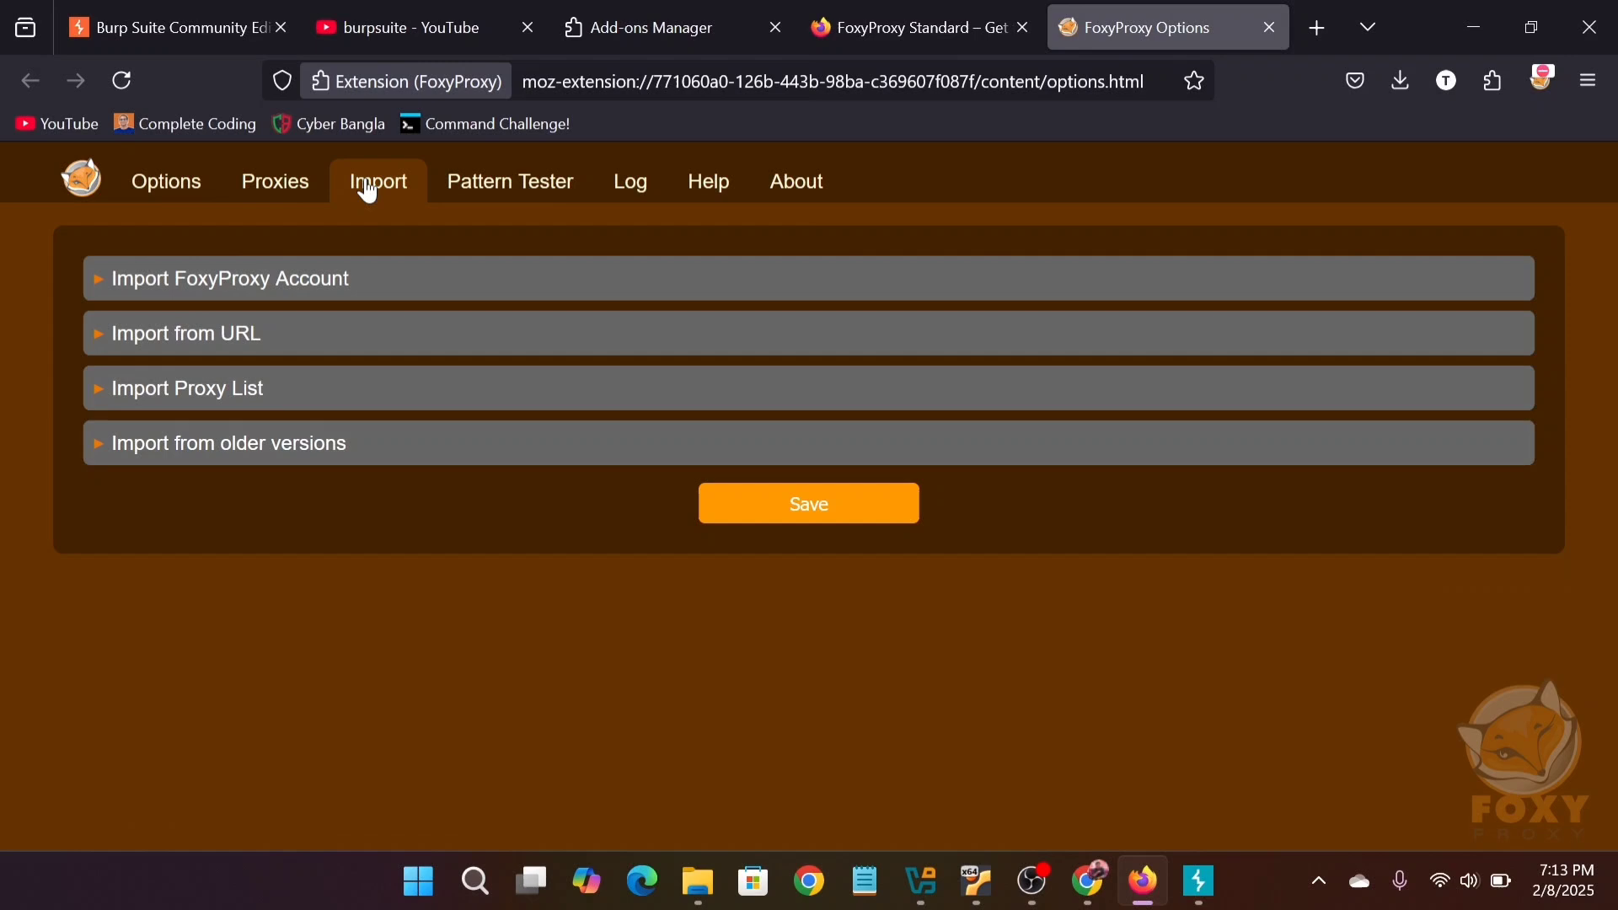
left_click(258, 196)
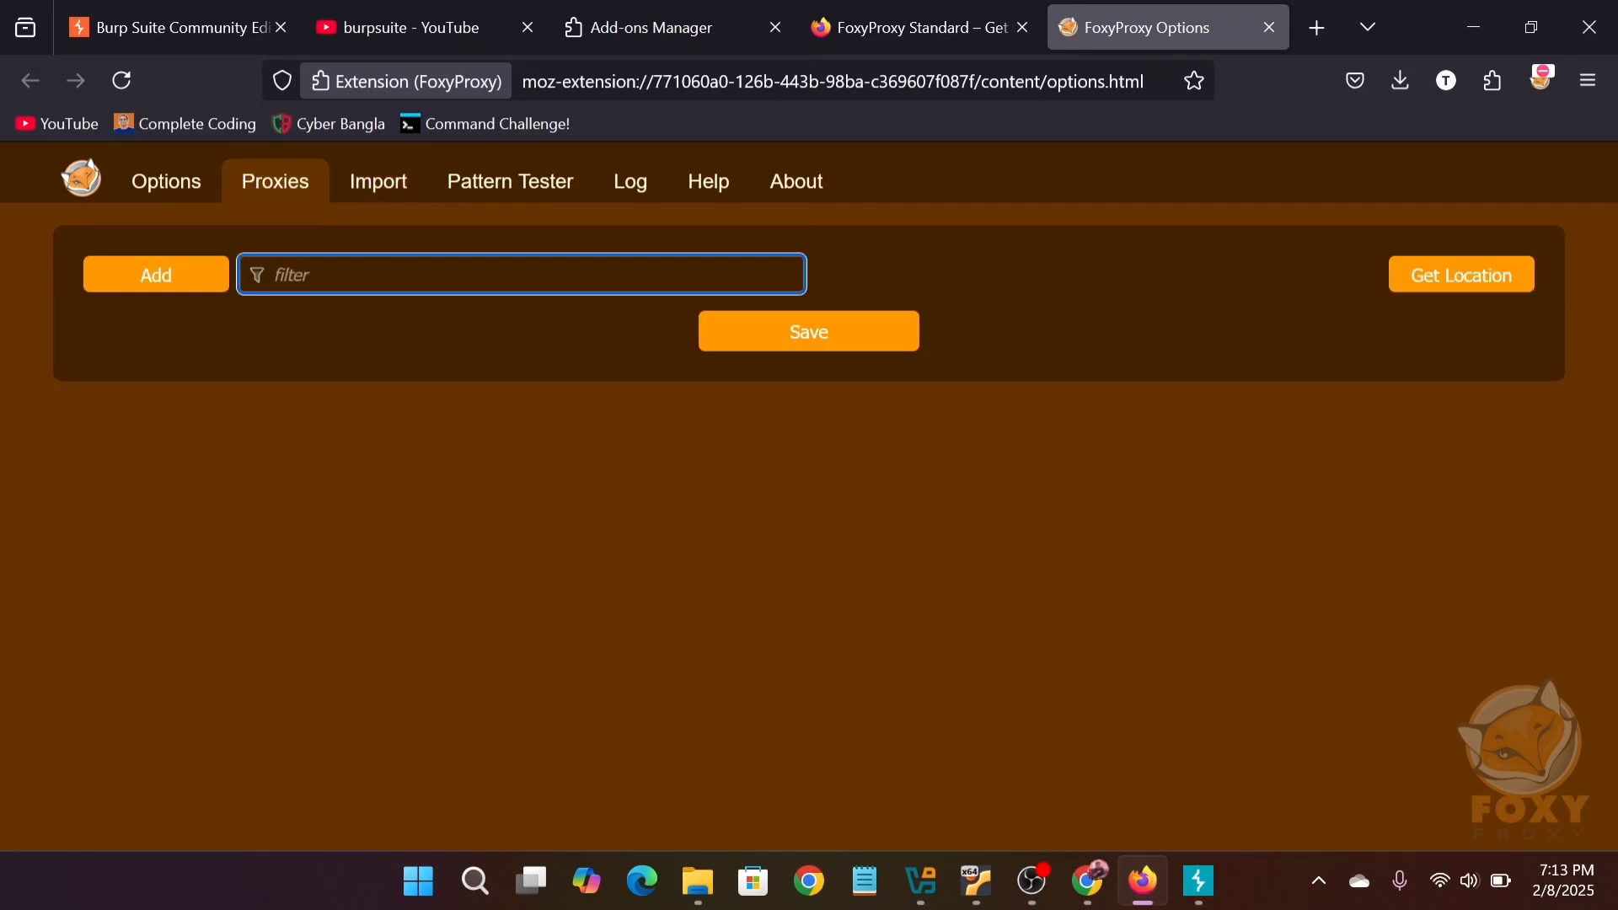
left_click(358, 330)
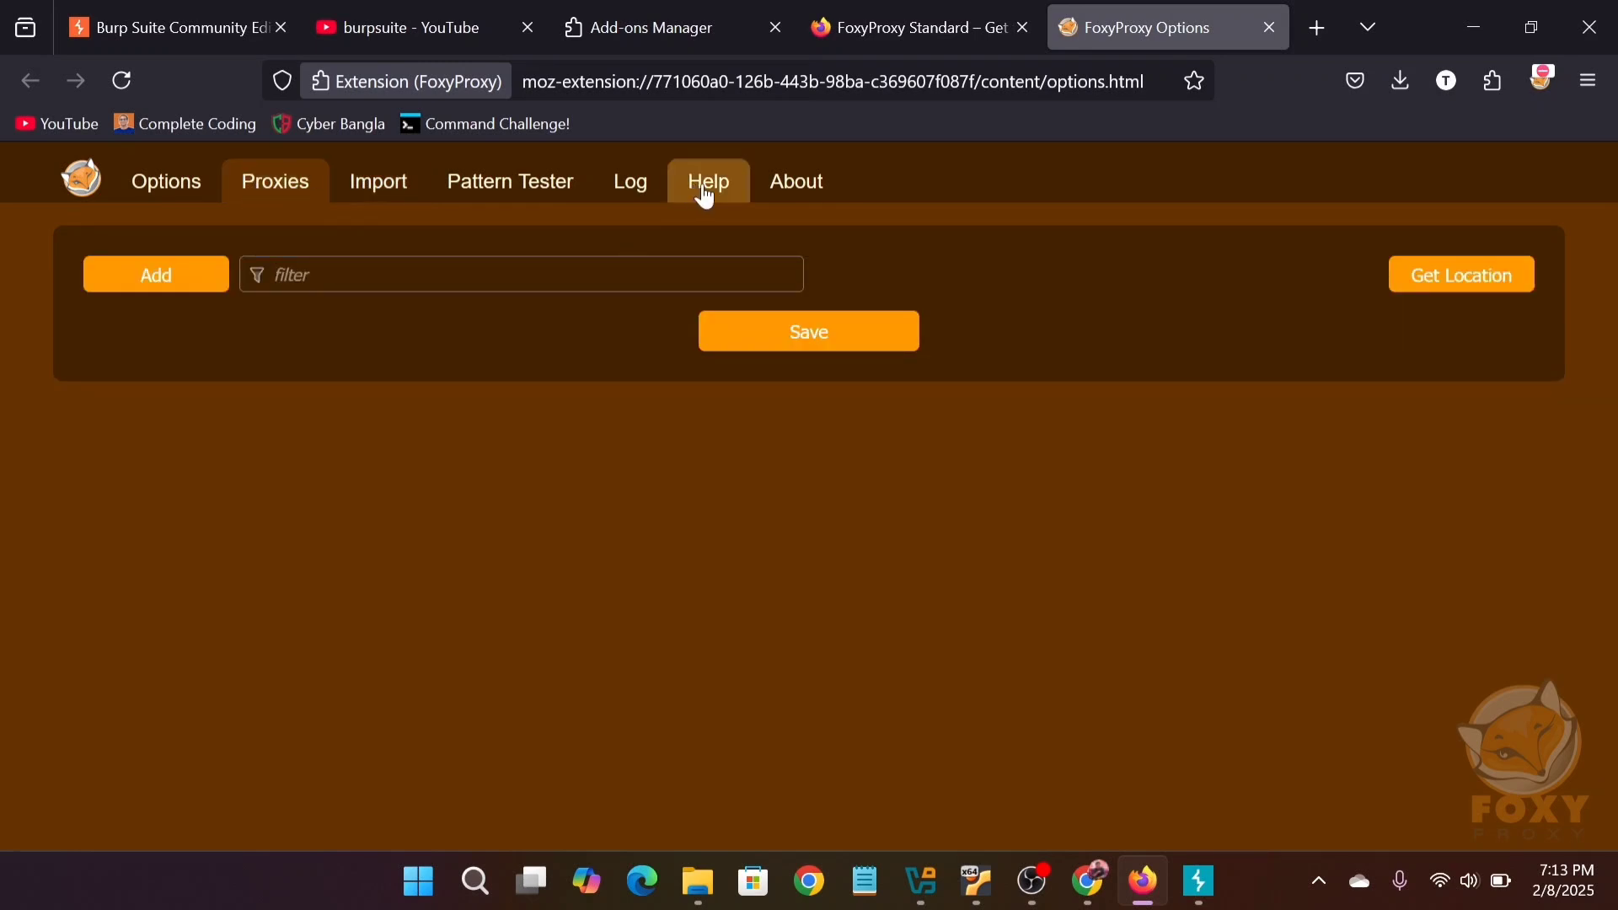
left_click(621, 179)
left_click(548, 182)
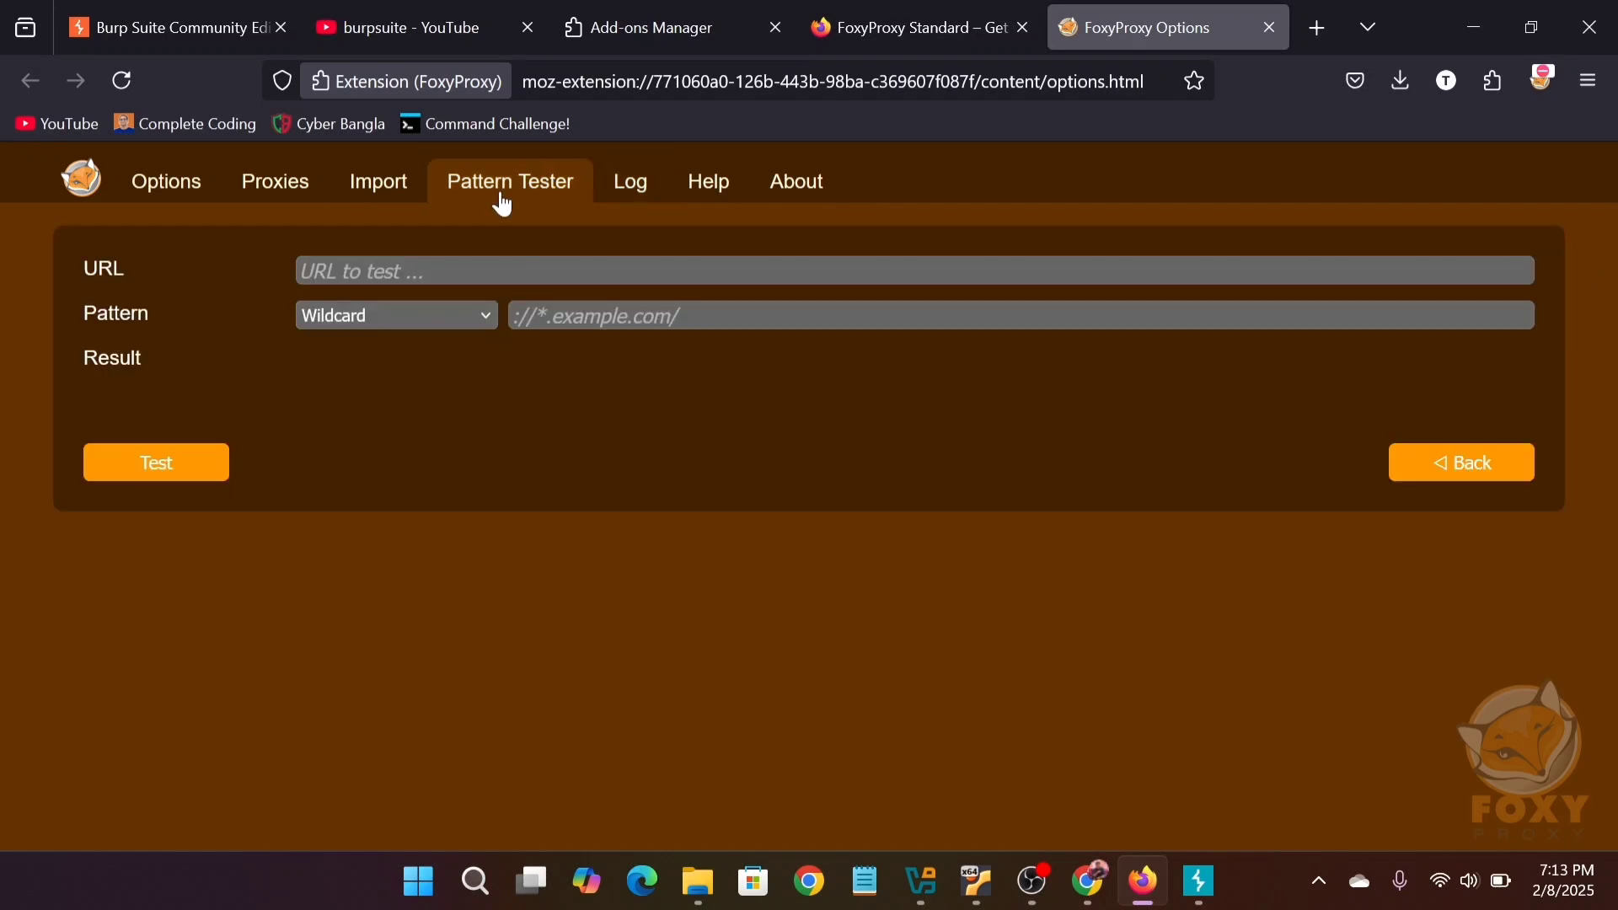
left_click(319, 186)
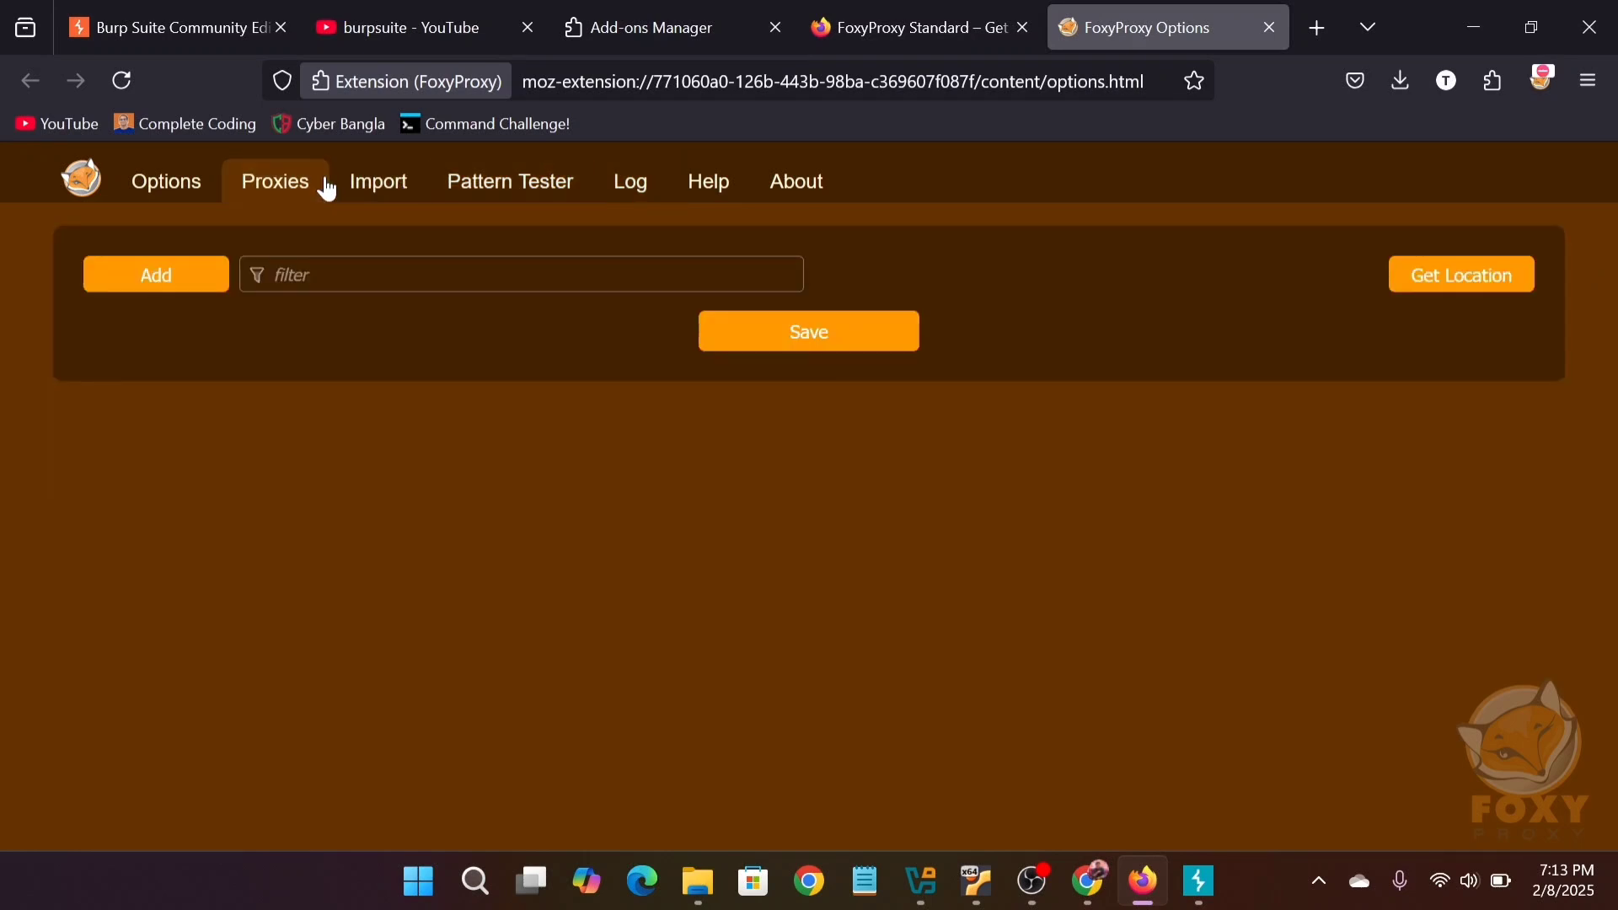
left_click(210, 179)
scroll(788, 350, "down", 3)
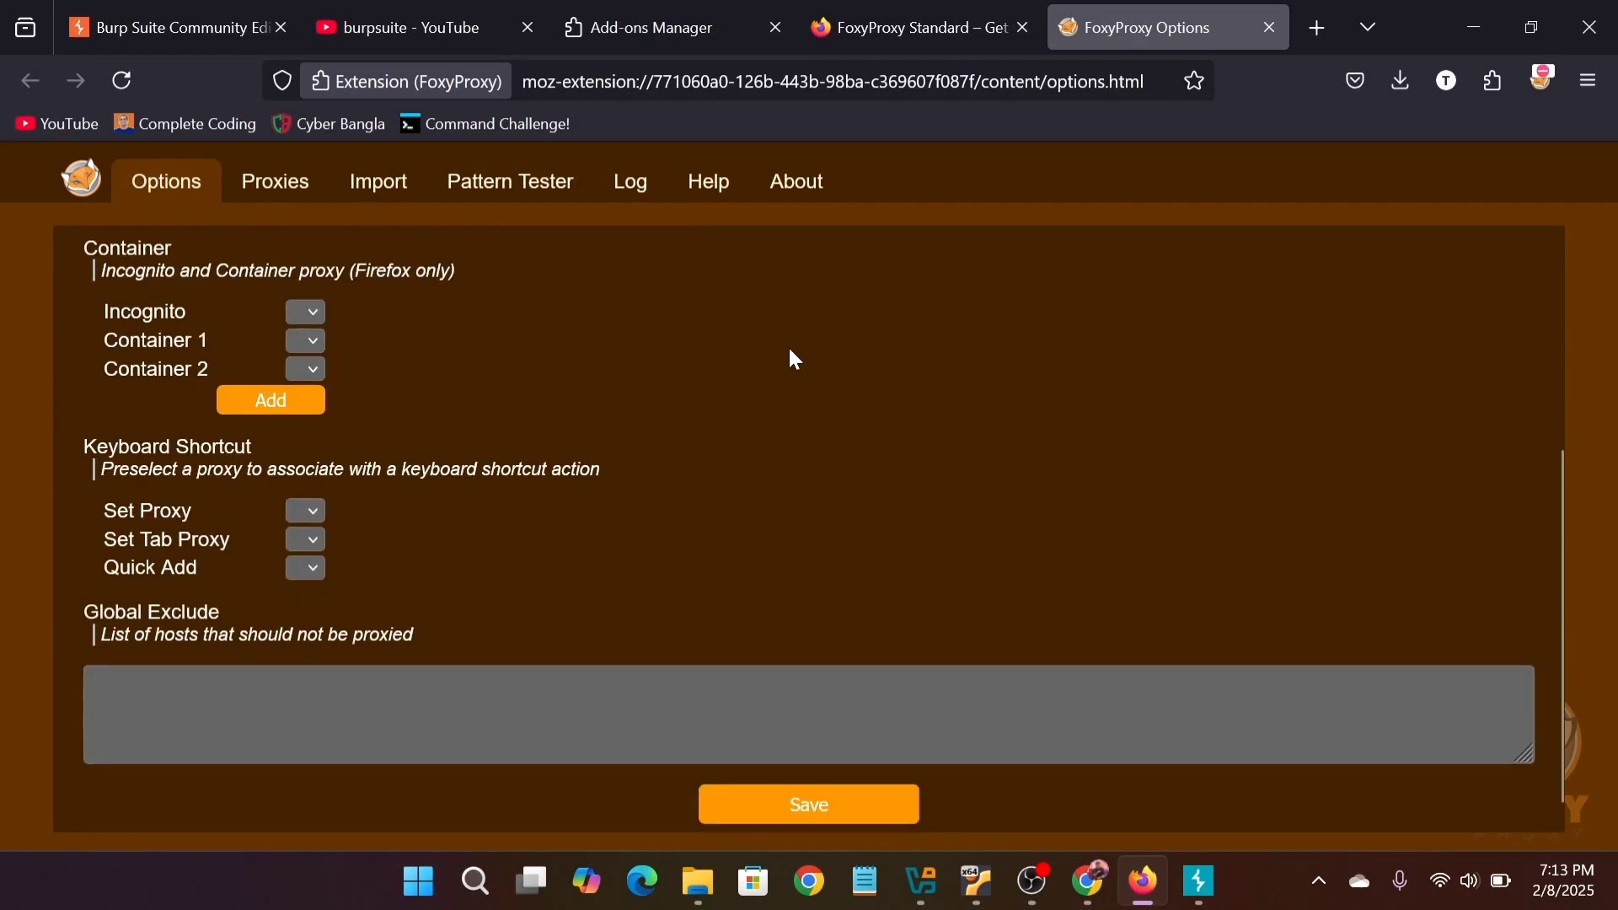
scroll(787, 350, "up", 3)
left_click(282, 200)
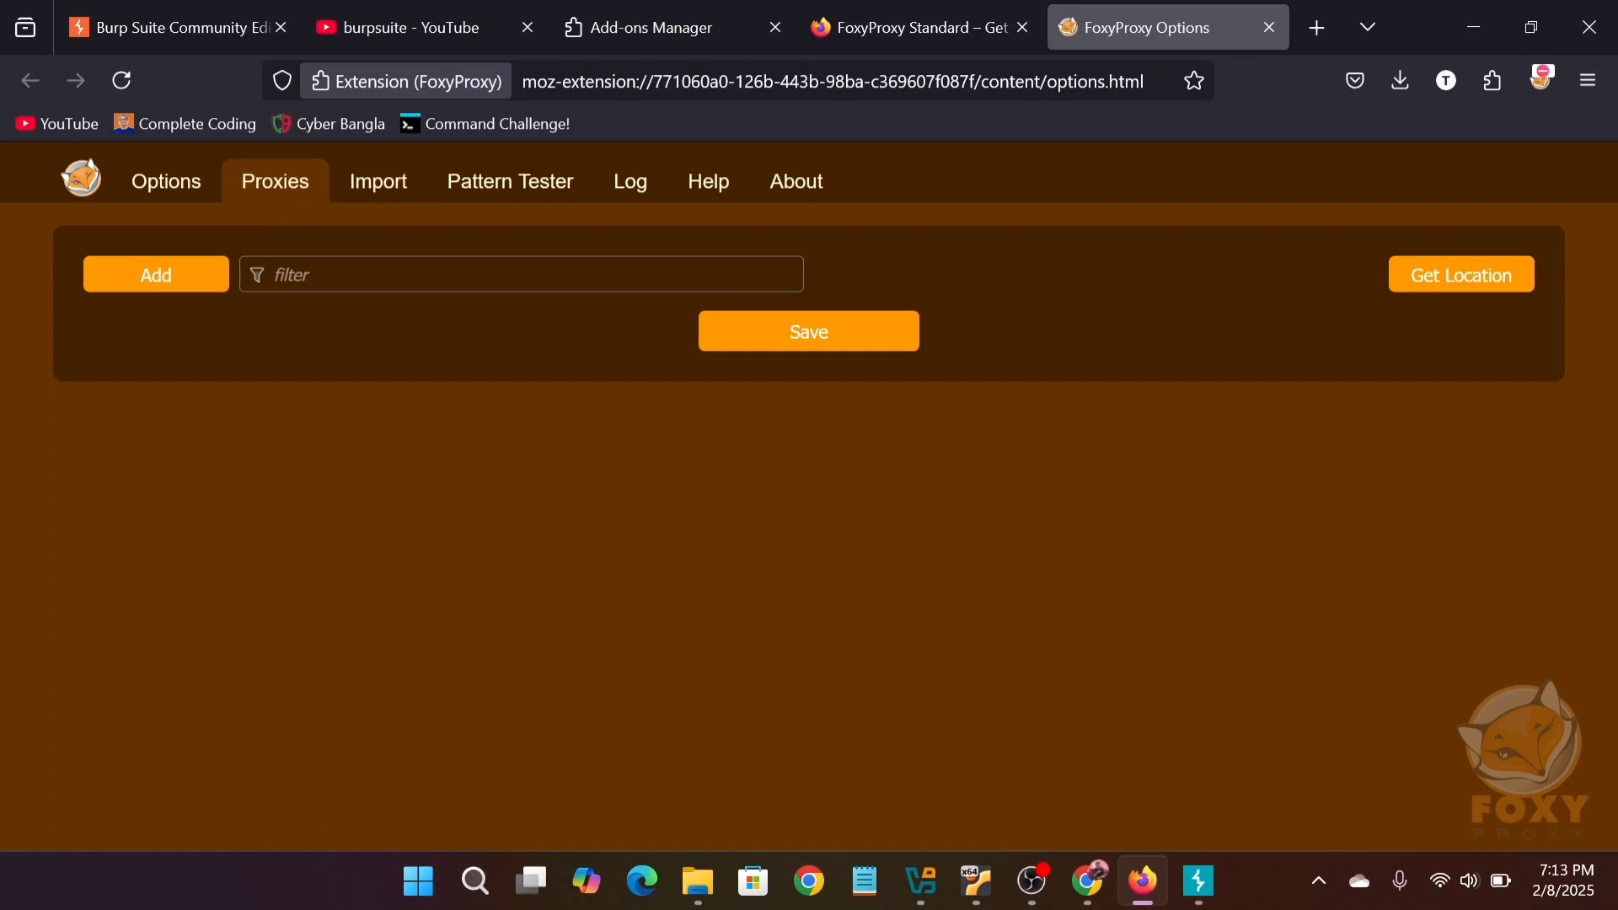
Filter the FoxyProxy proxy list by 127.0.0.1.
left_click(275, 274)
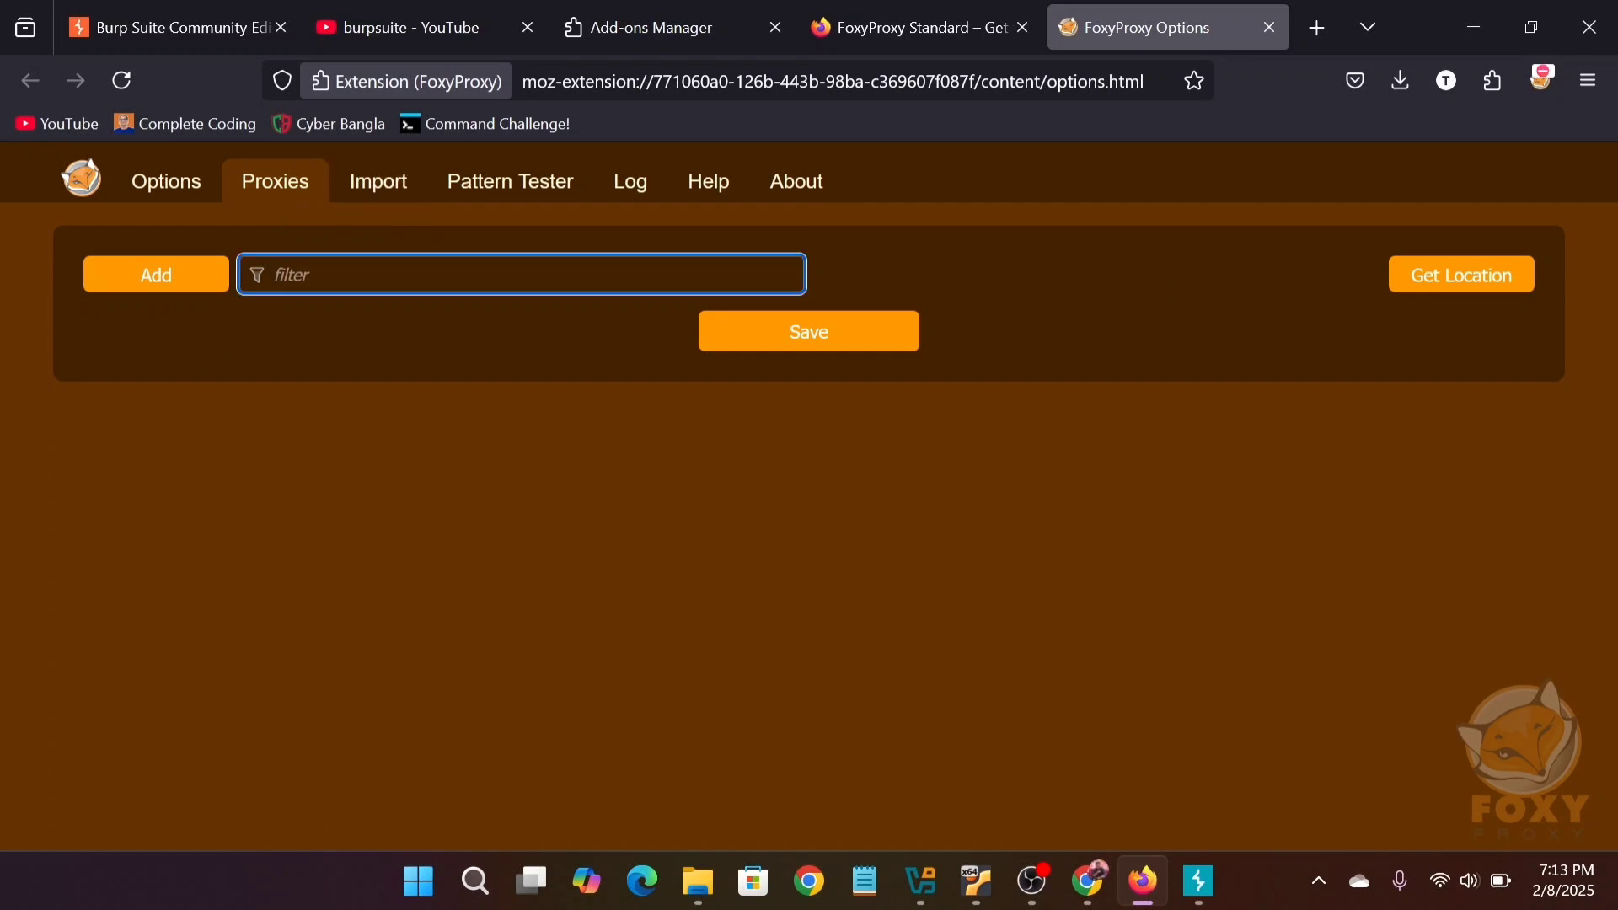
type("127.0.0.1")
left_click(1462, 263)
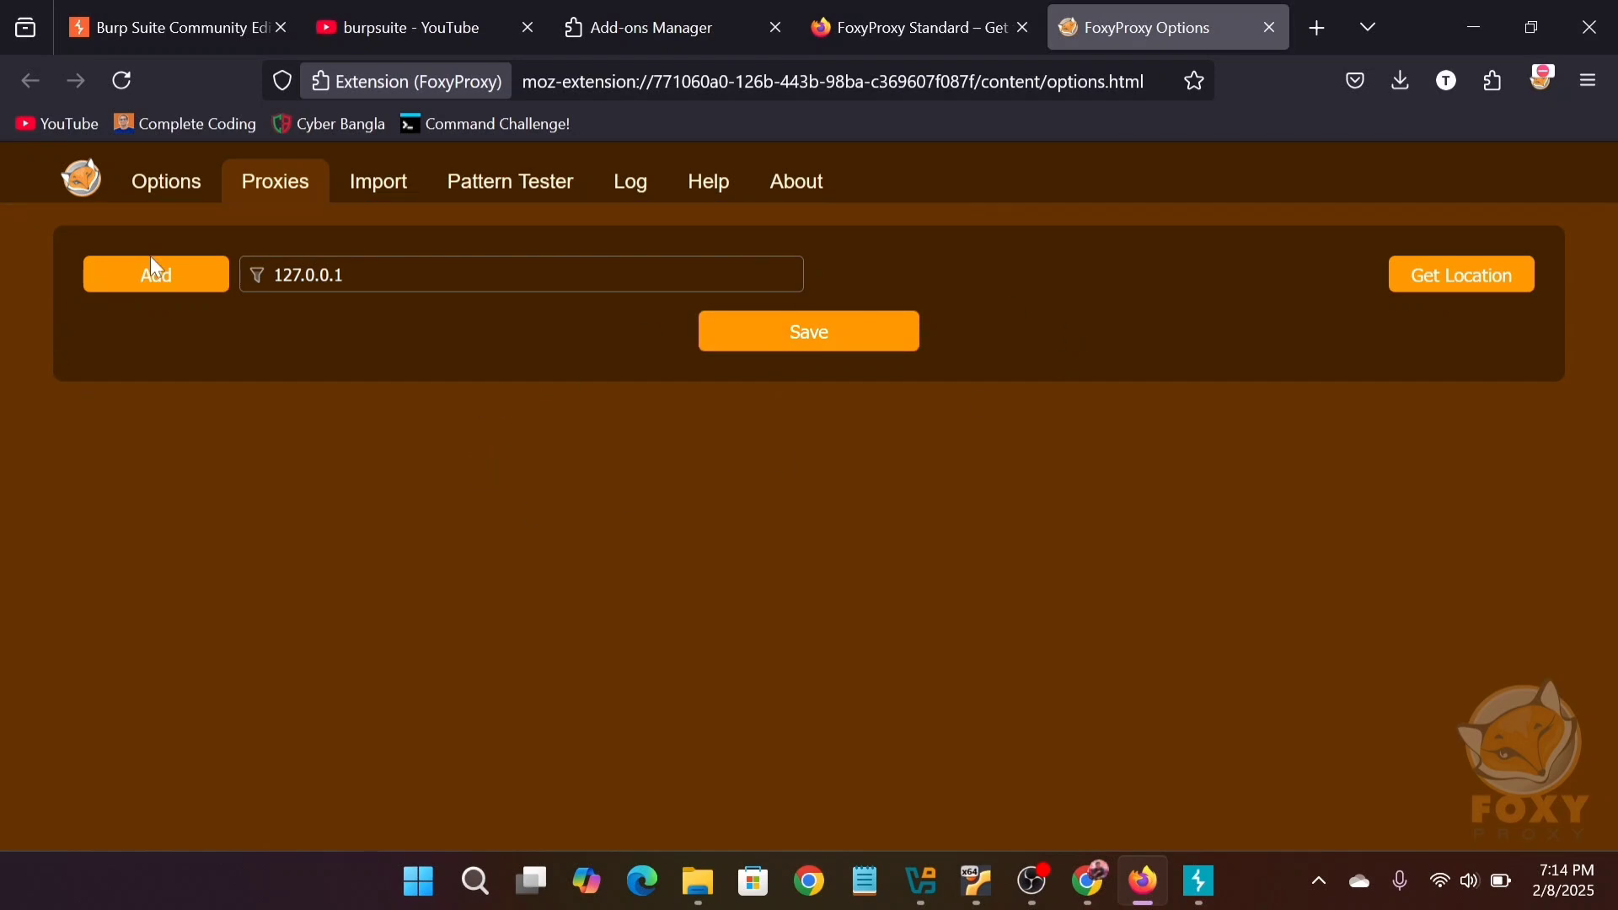
Add a new proxy entry in FoxyProxy and title it Burpsuite.
left_click(168, 281)
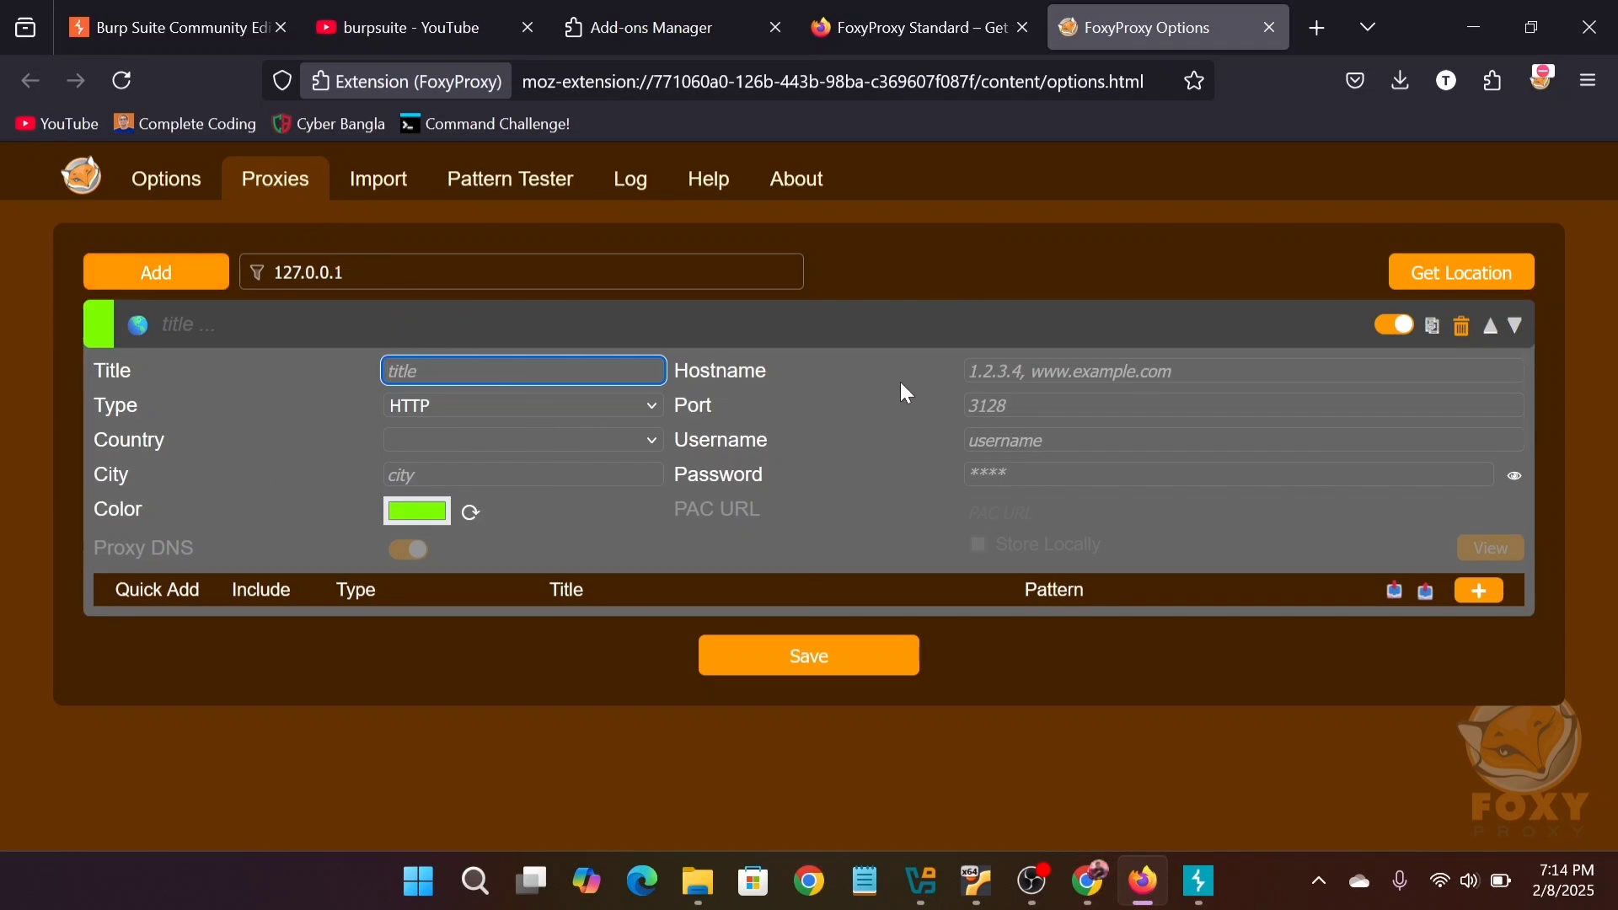
triple_click(309, 272)
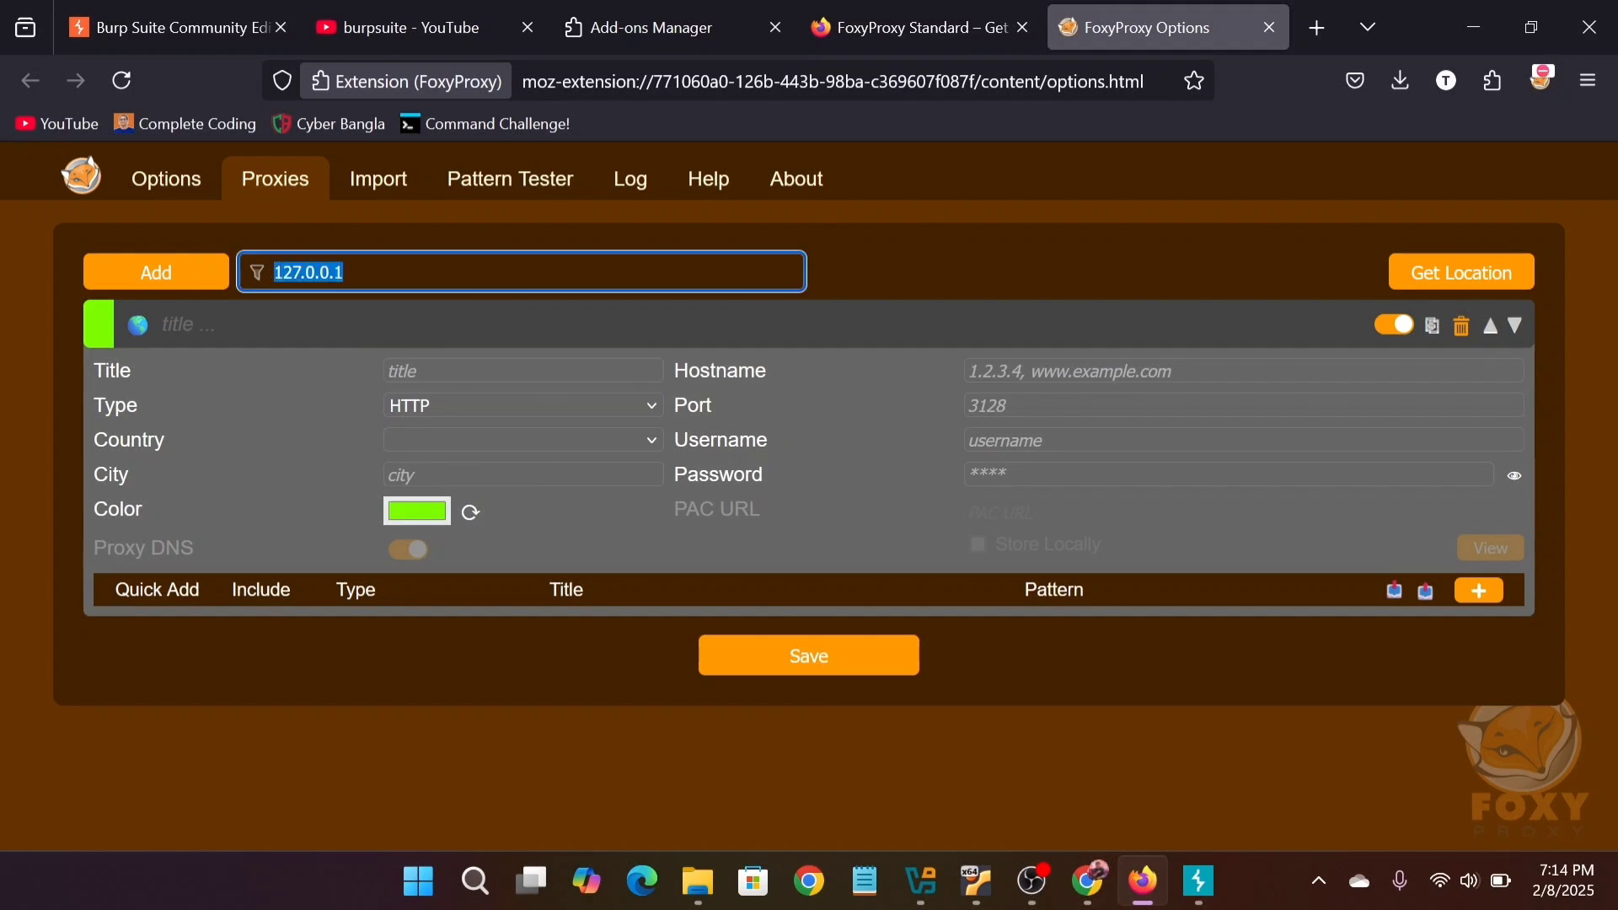
left_click(345, 273)
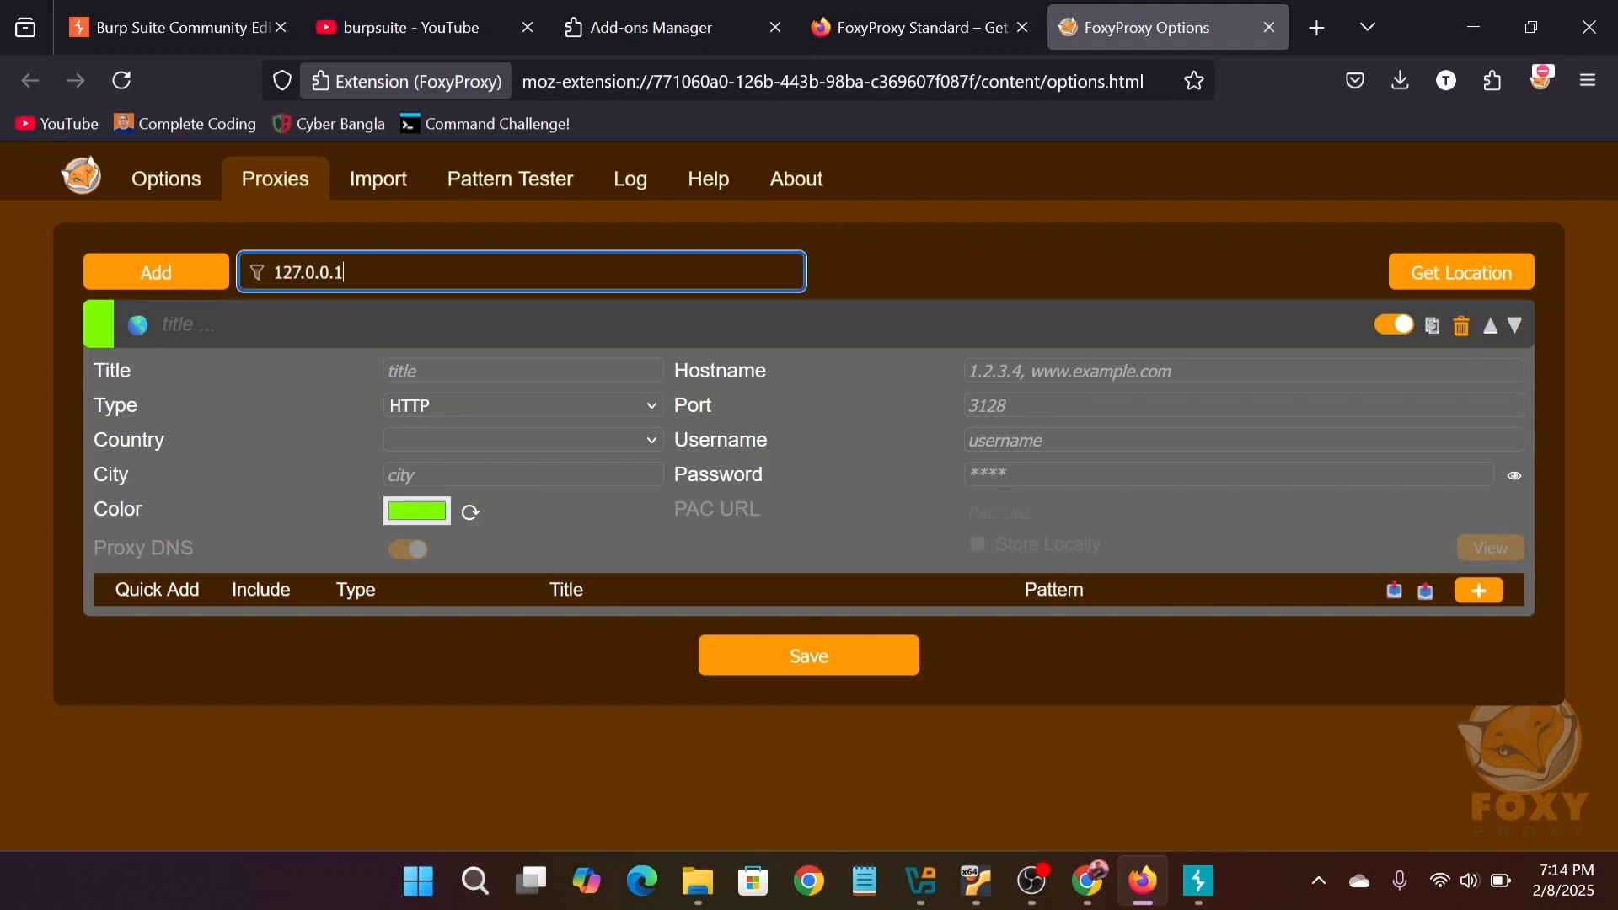
left_click(464, 384)
type("Bur")
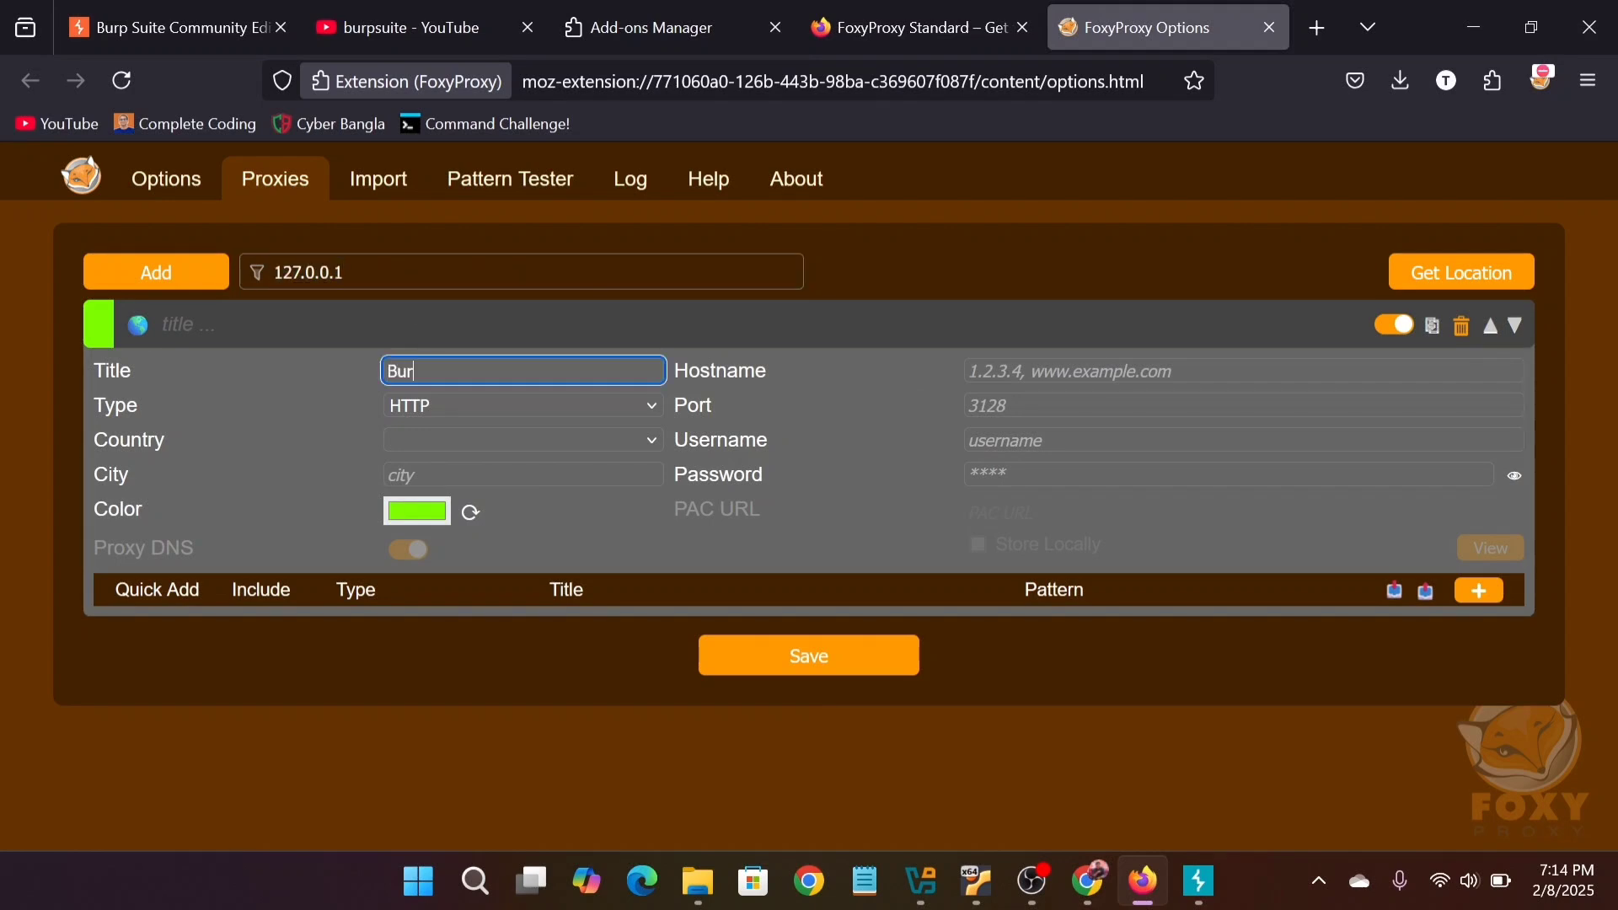
type("psuite")
Set the Burpsuite proxy's hostname to 127.0.0.1 and its port to 8080.
left_click(977, 371)
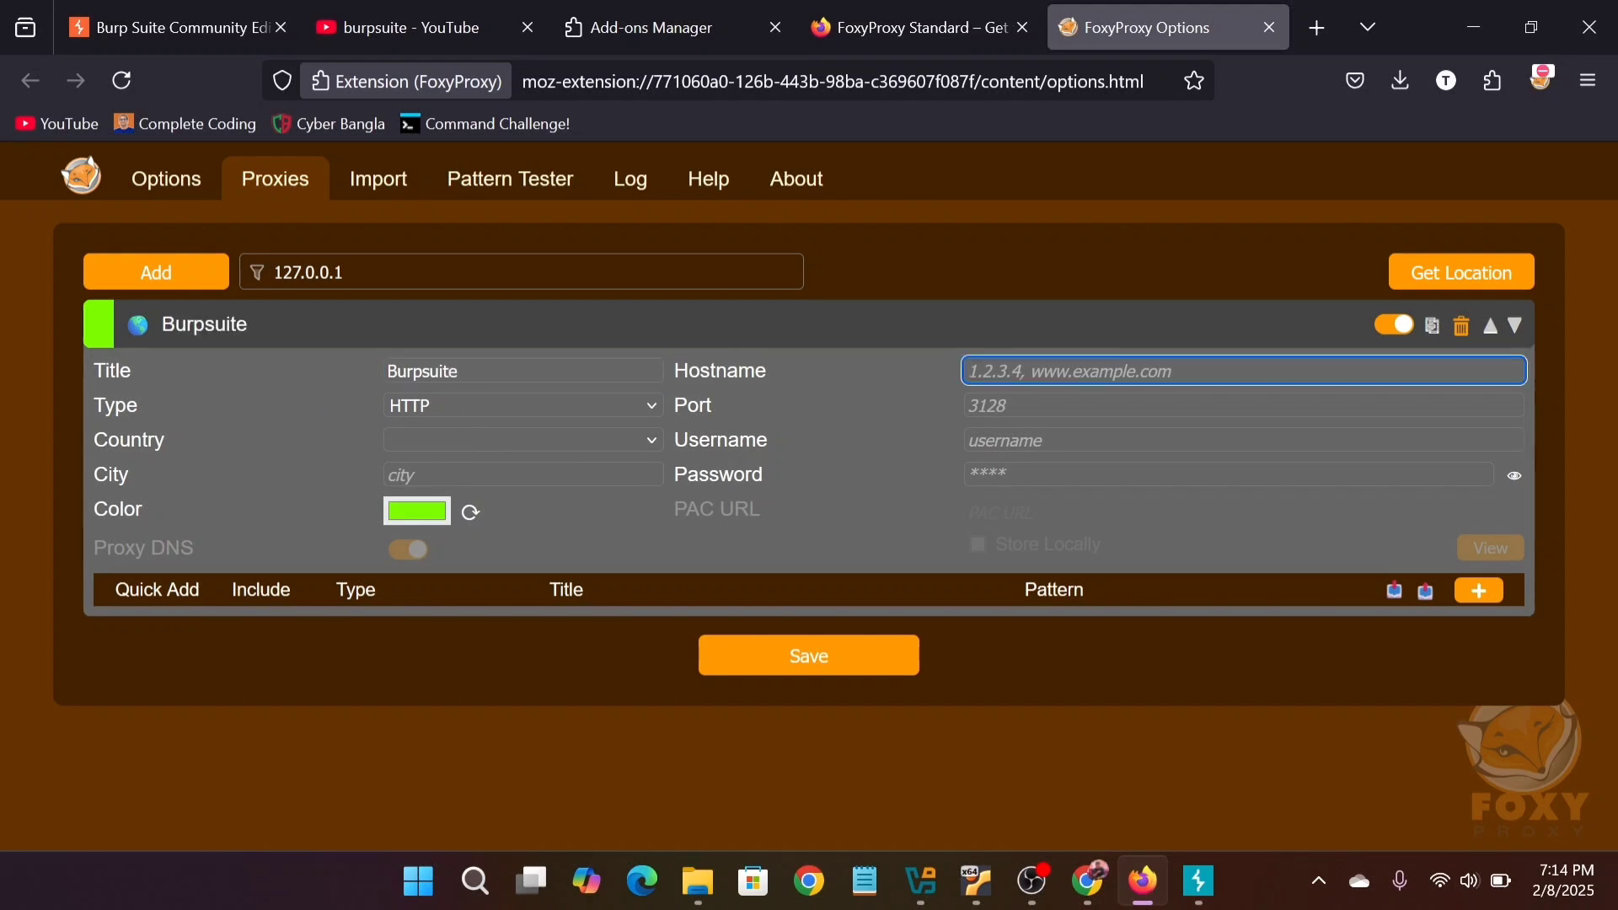
type("127")
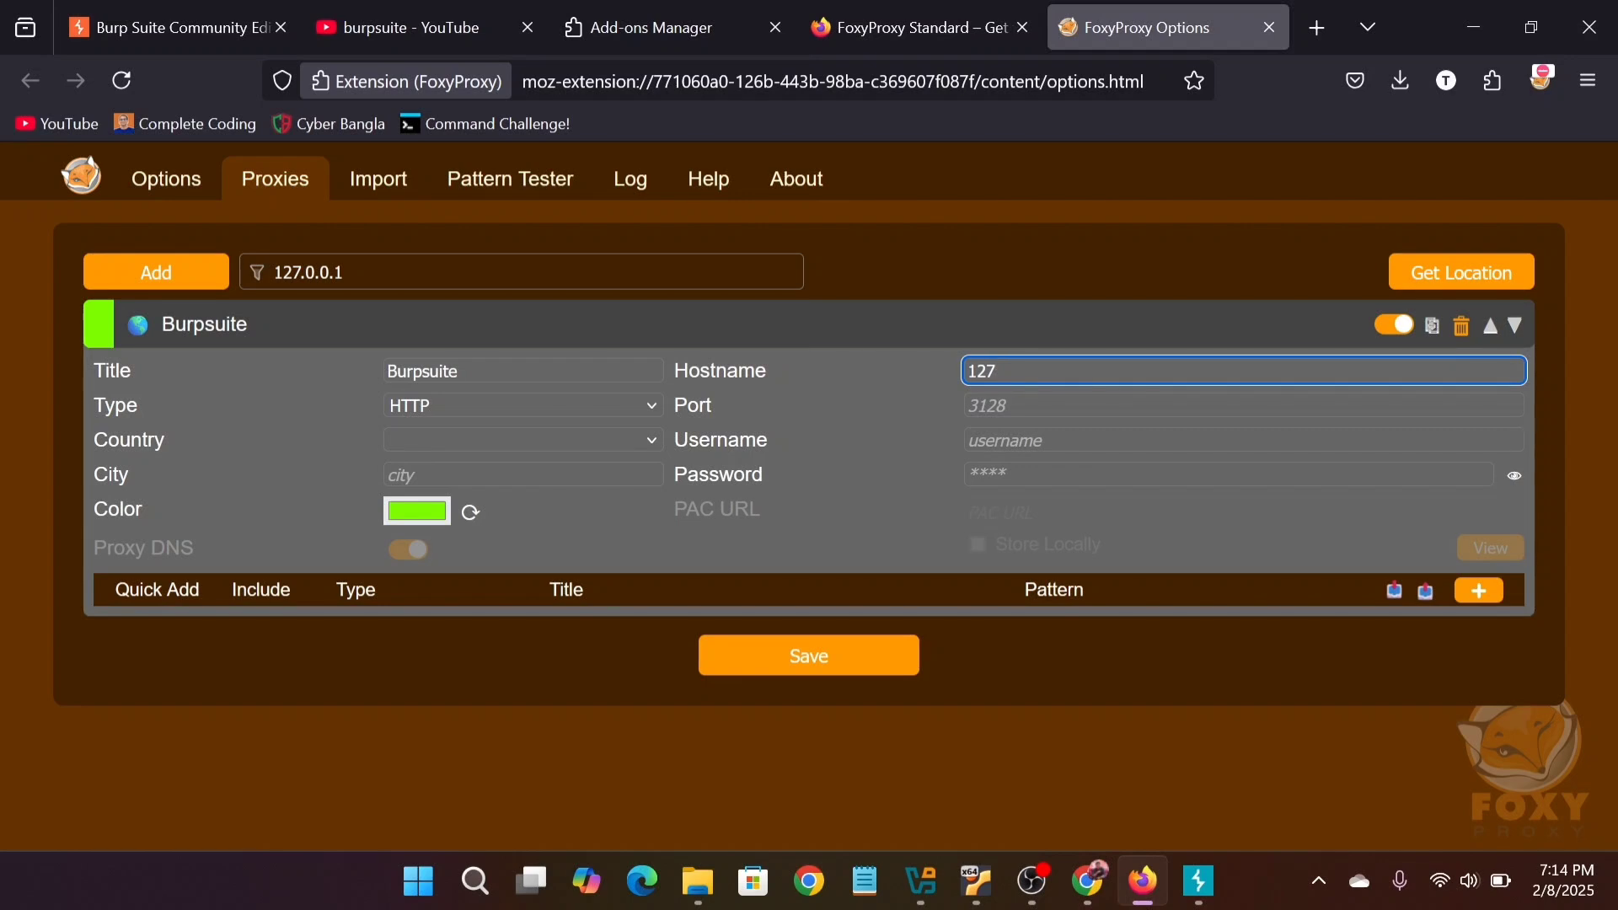
type(".0.0.1")
left_click(969, 405)
type("8080")
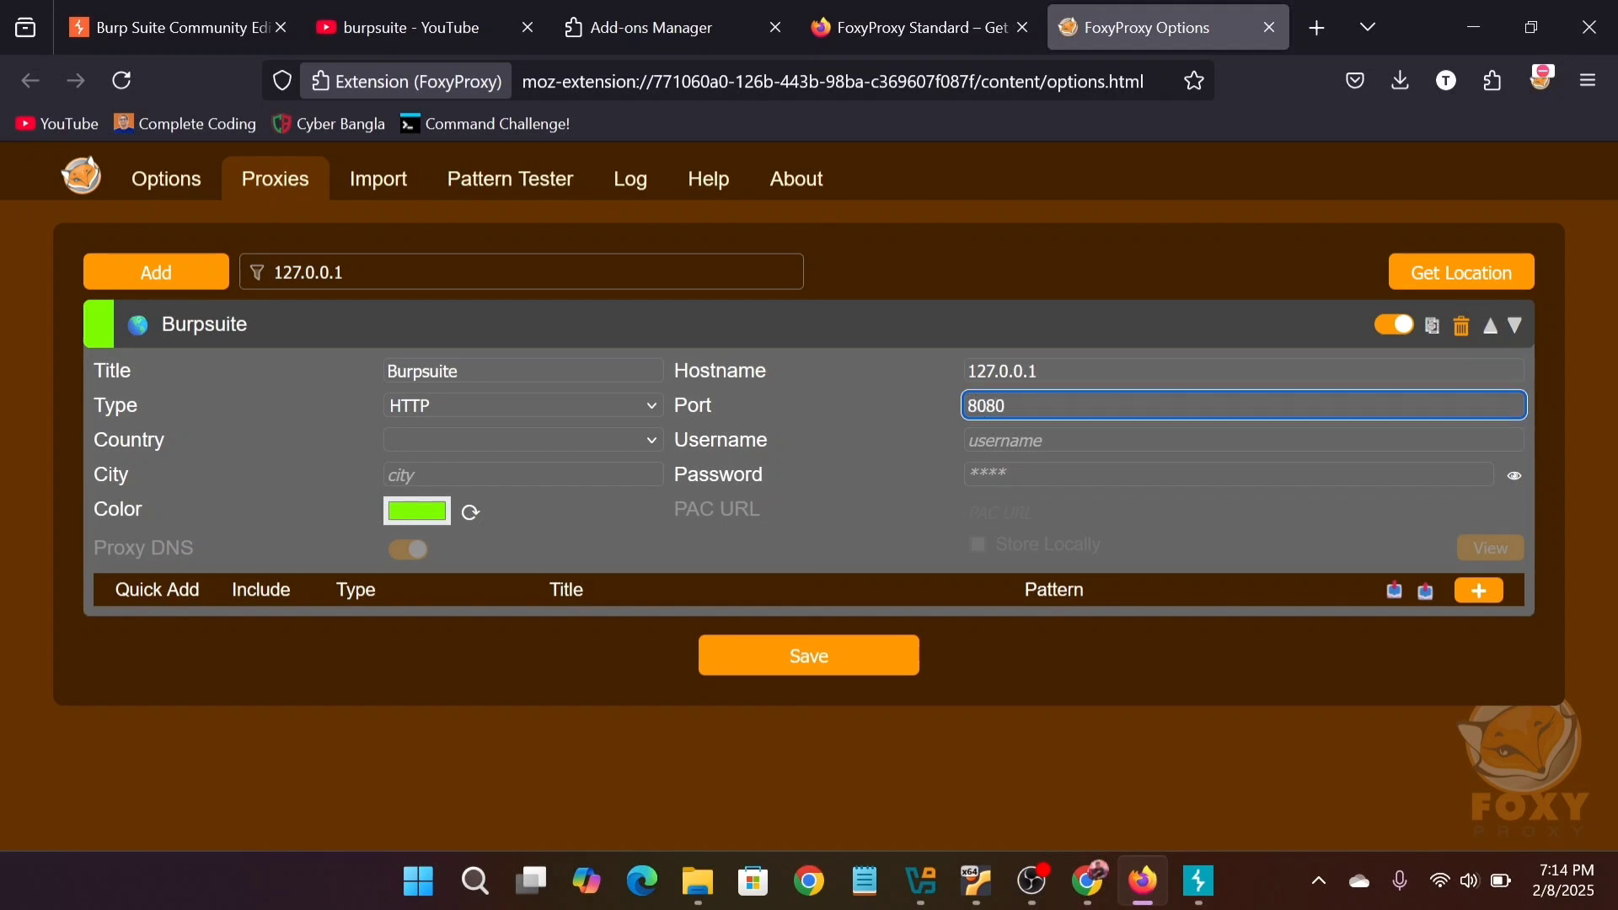
Switch to Burp Suite, check the proxy listener's interface address in the proxy settings, and return to Firefox.
left_click(1199, 881)
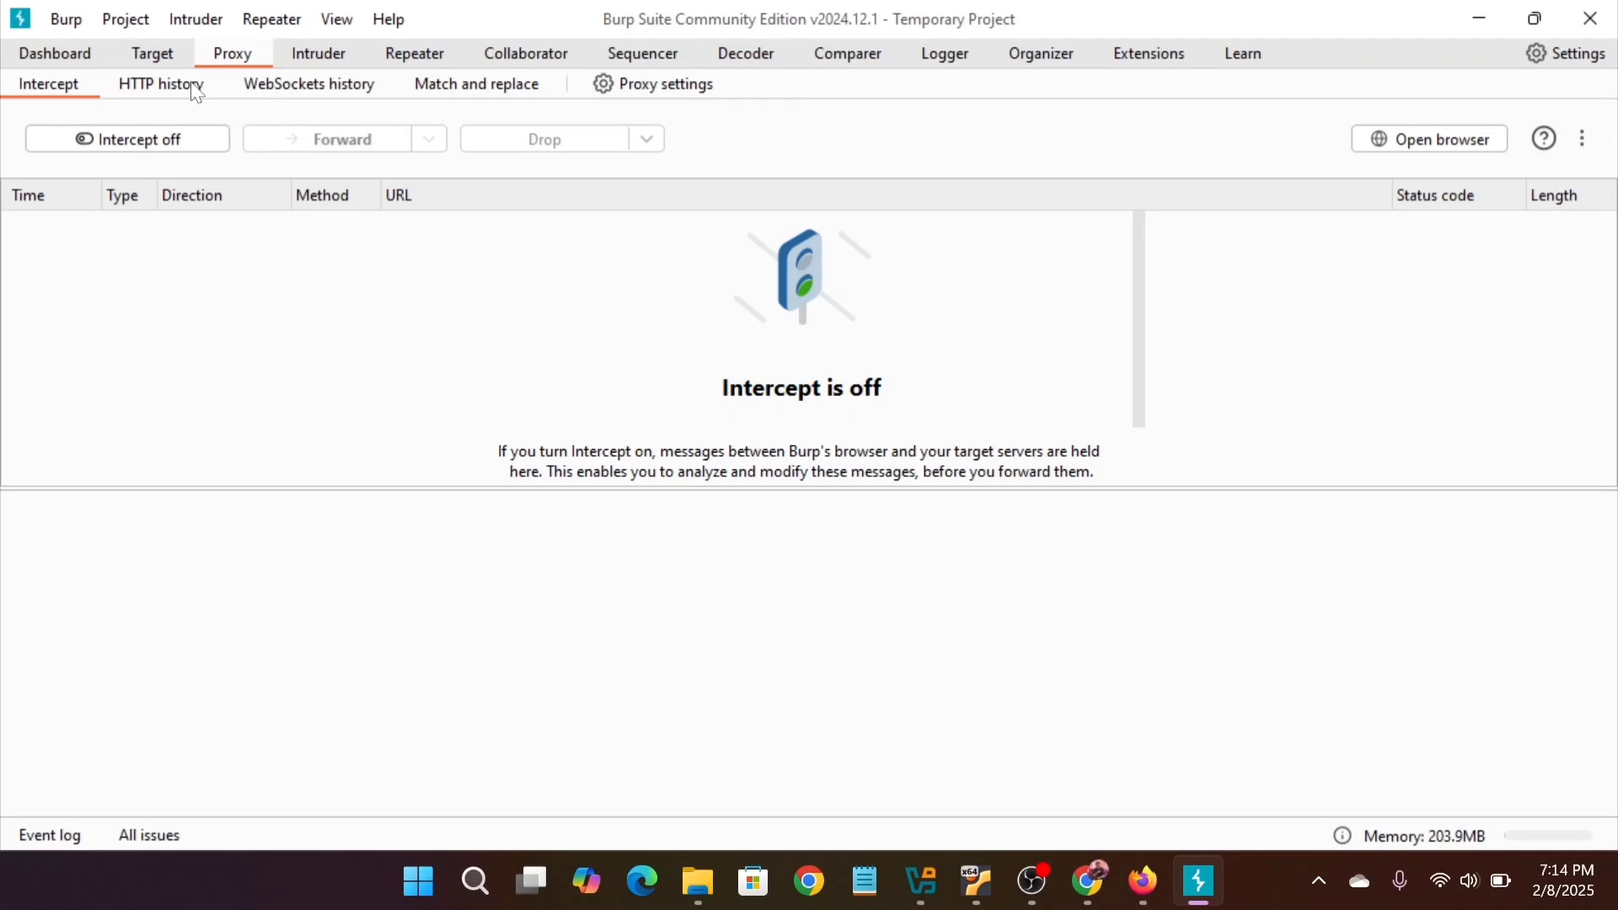
left_click(197, 91)
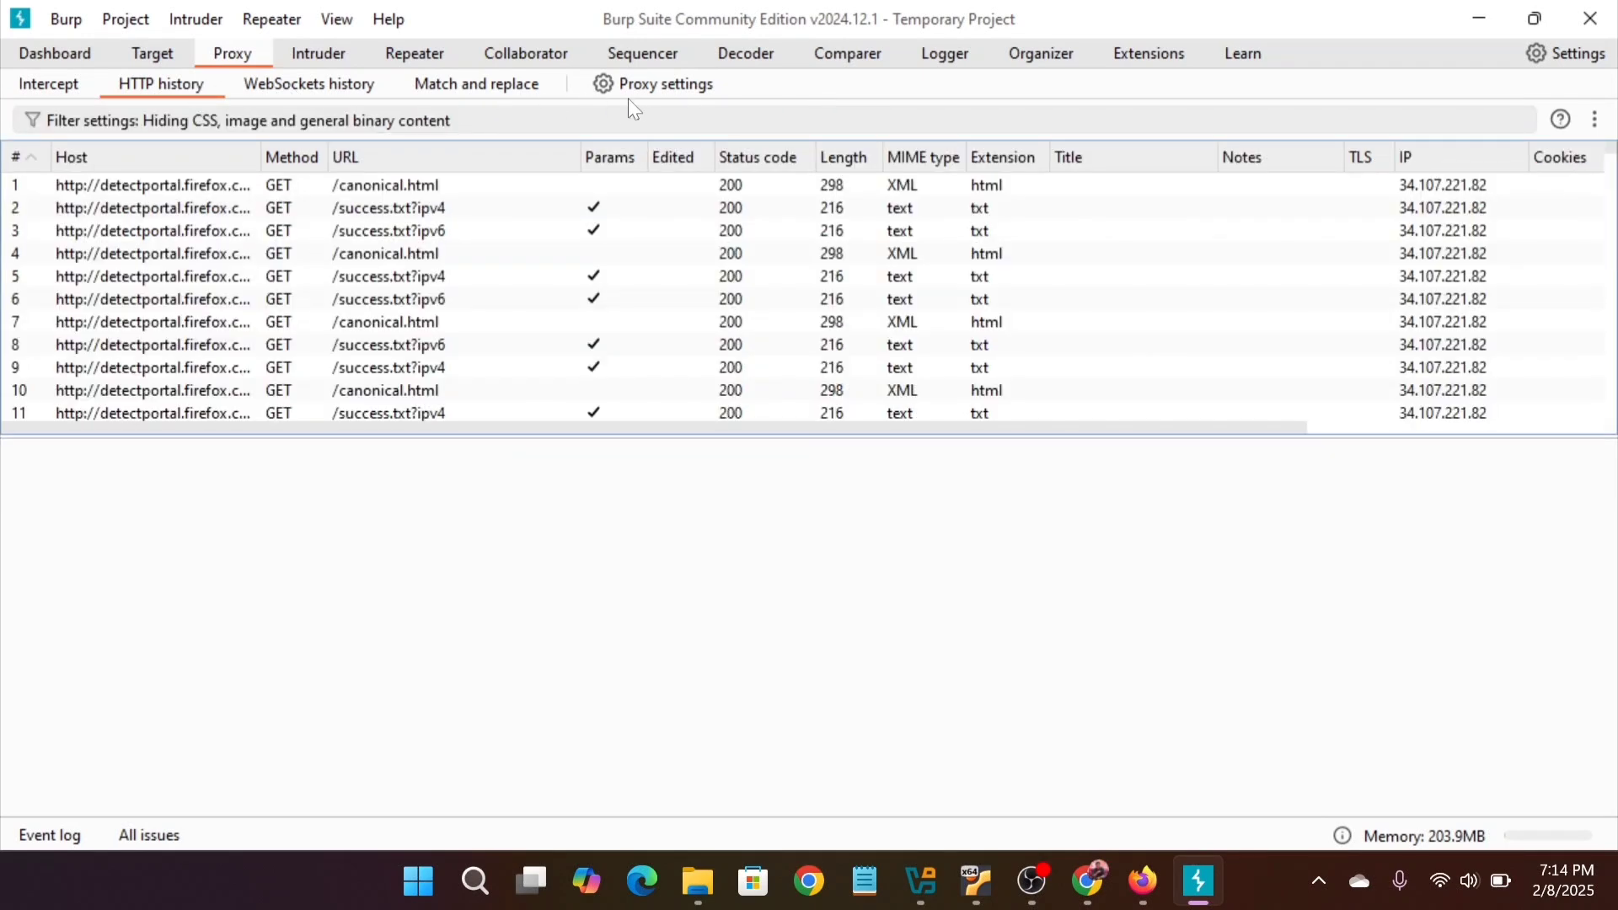
left_click(64, 84)
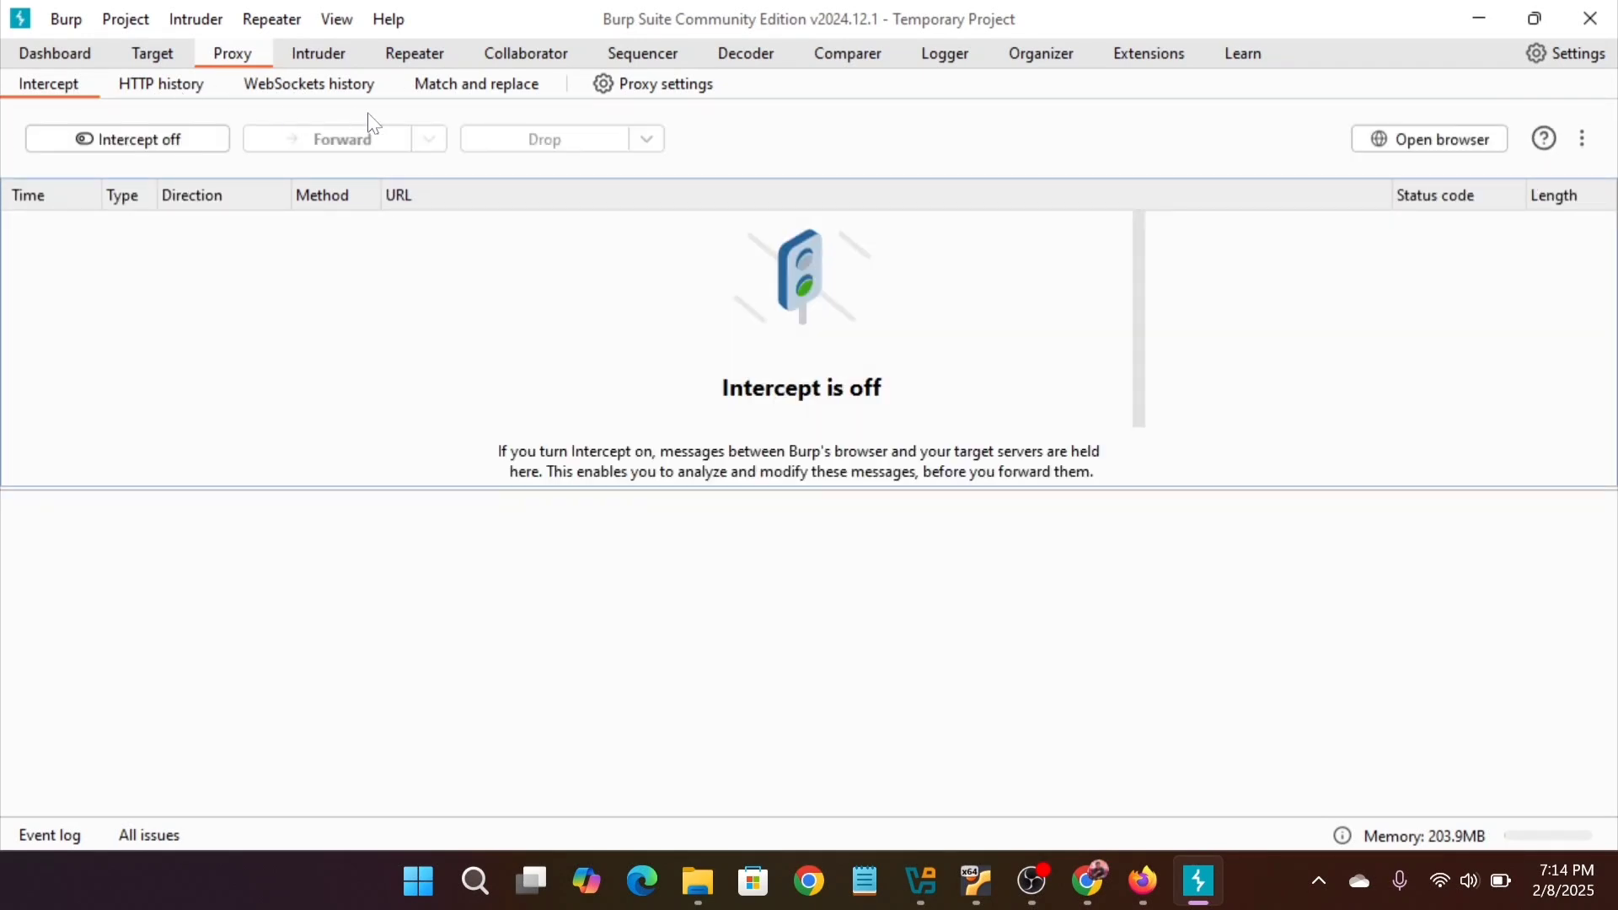
left_click(683, 86)
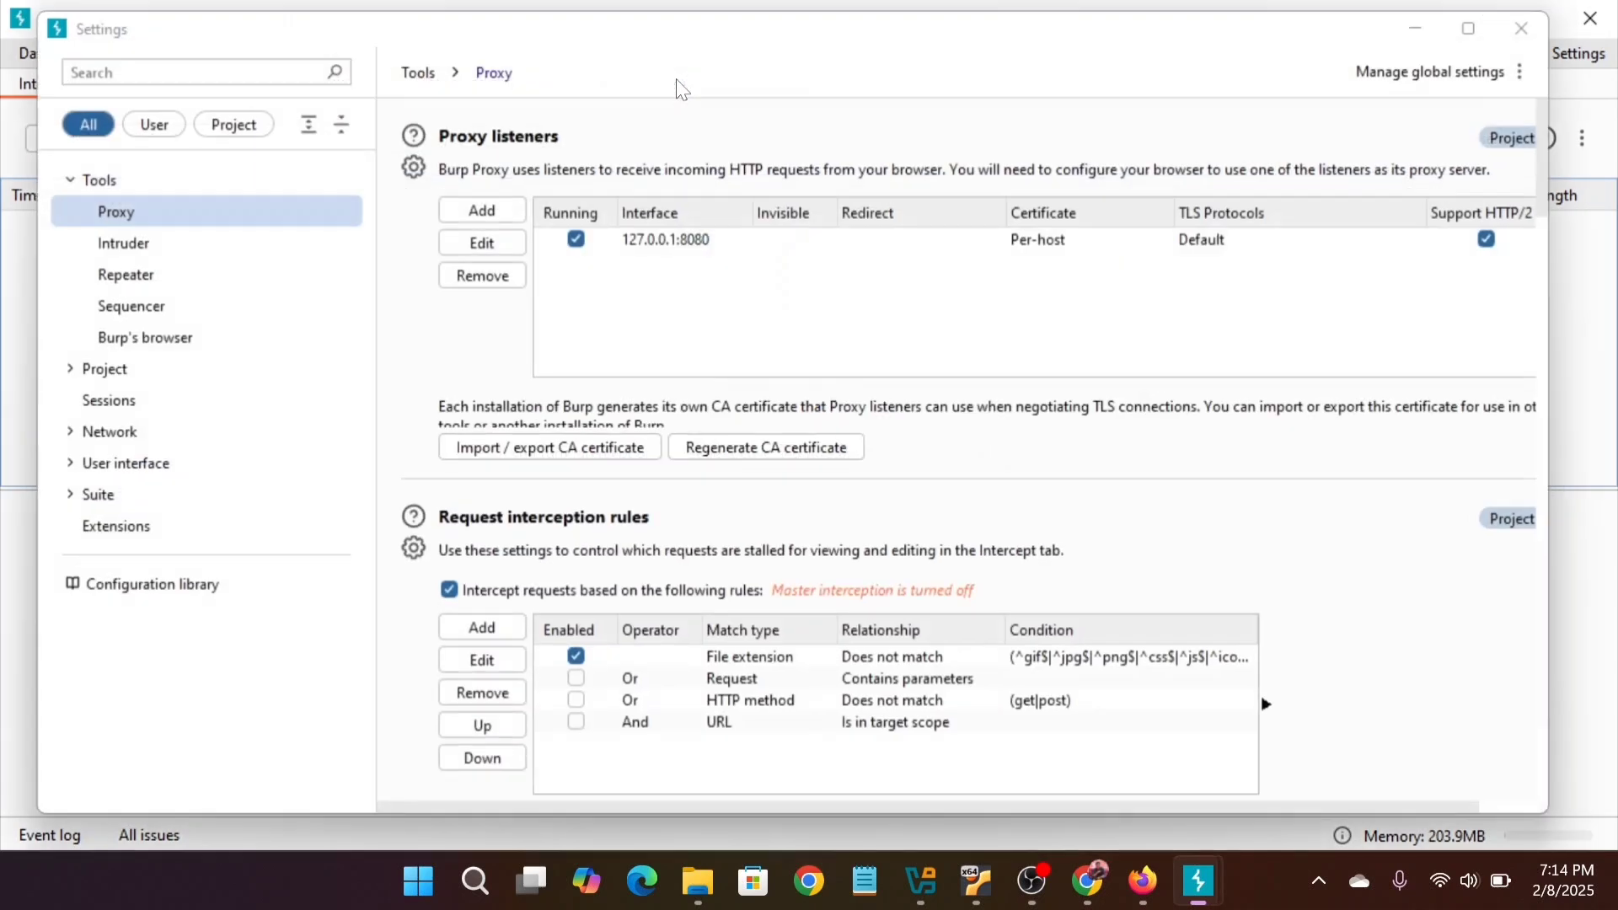
left_click(687, 243)
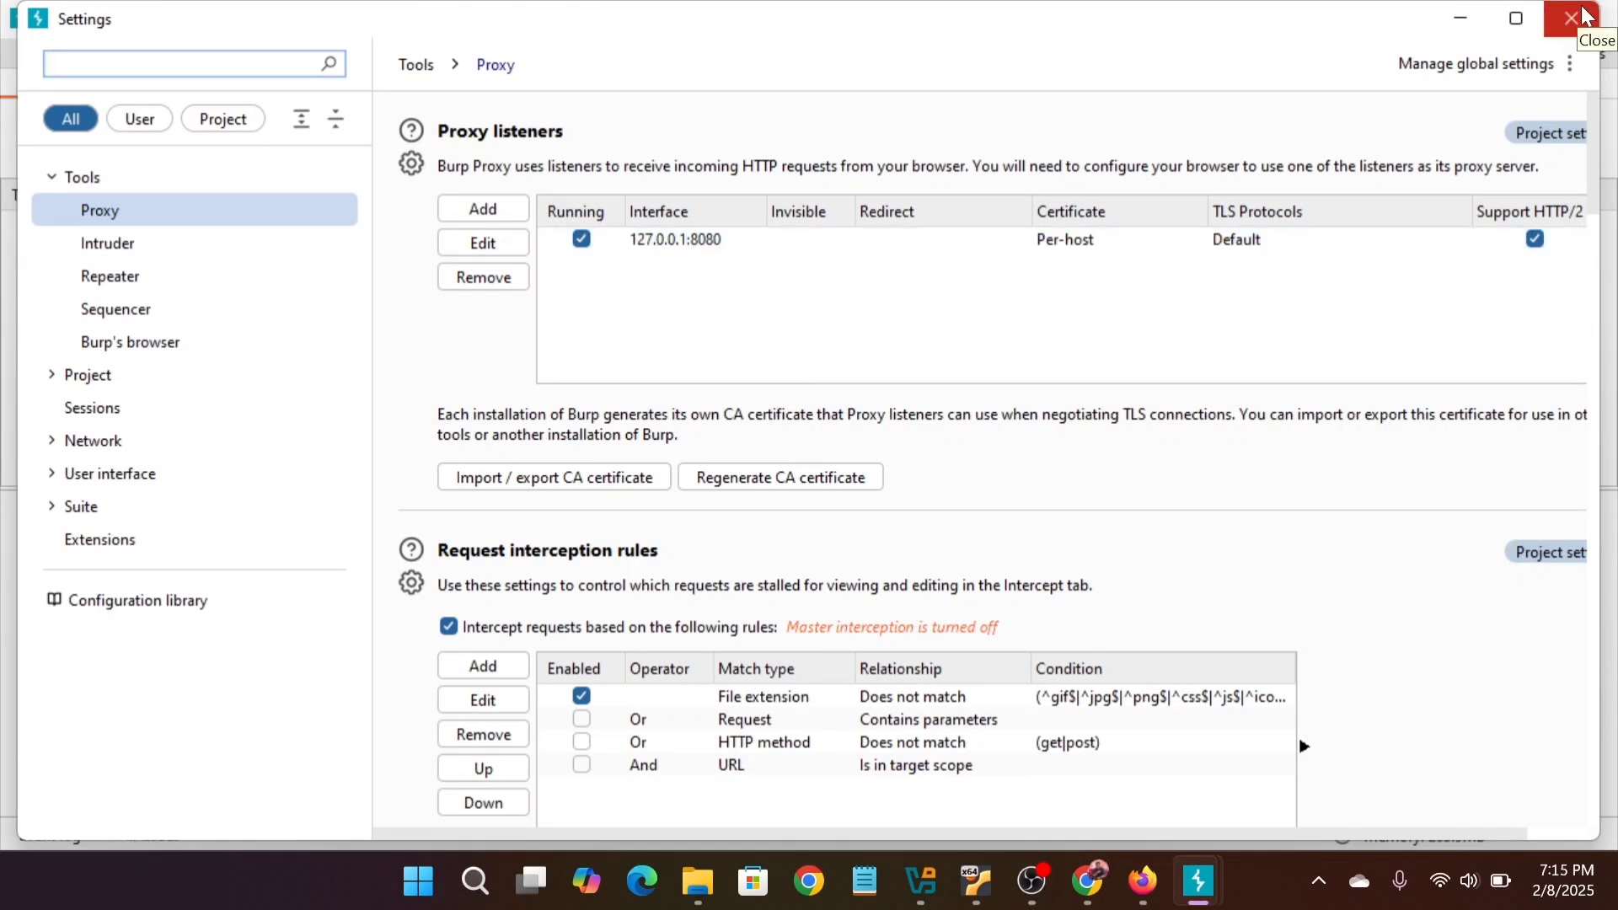
left_click(1585, 15)
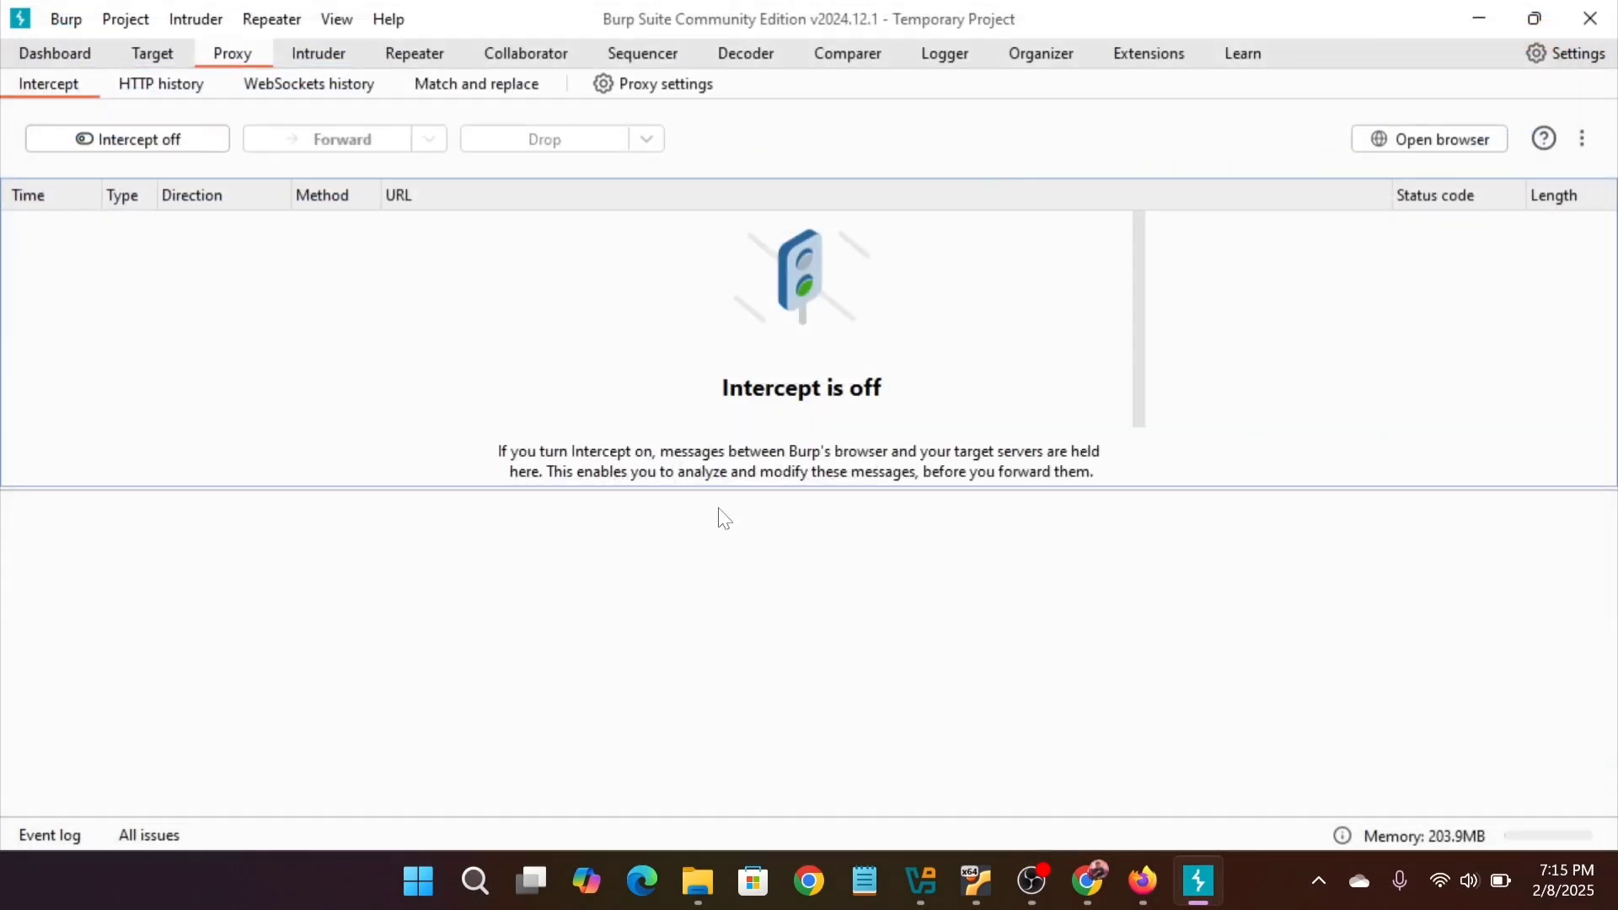
left_click(1461, 10)
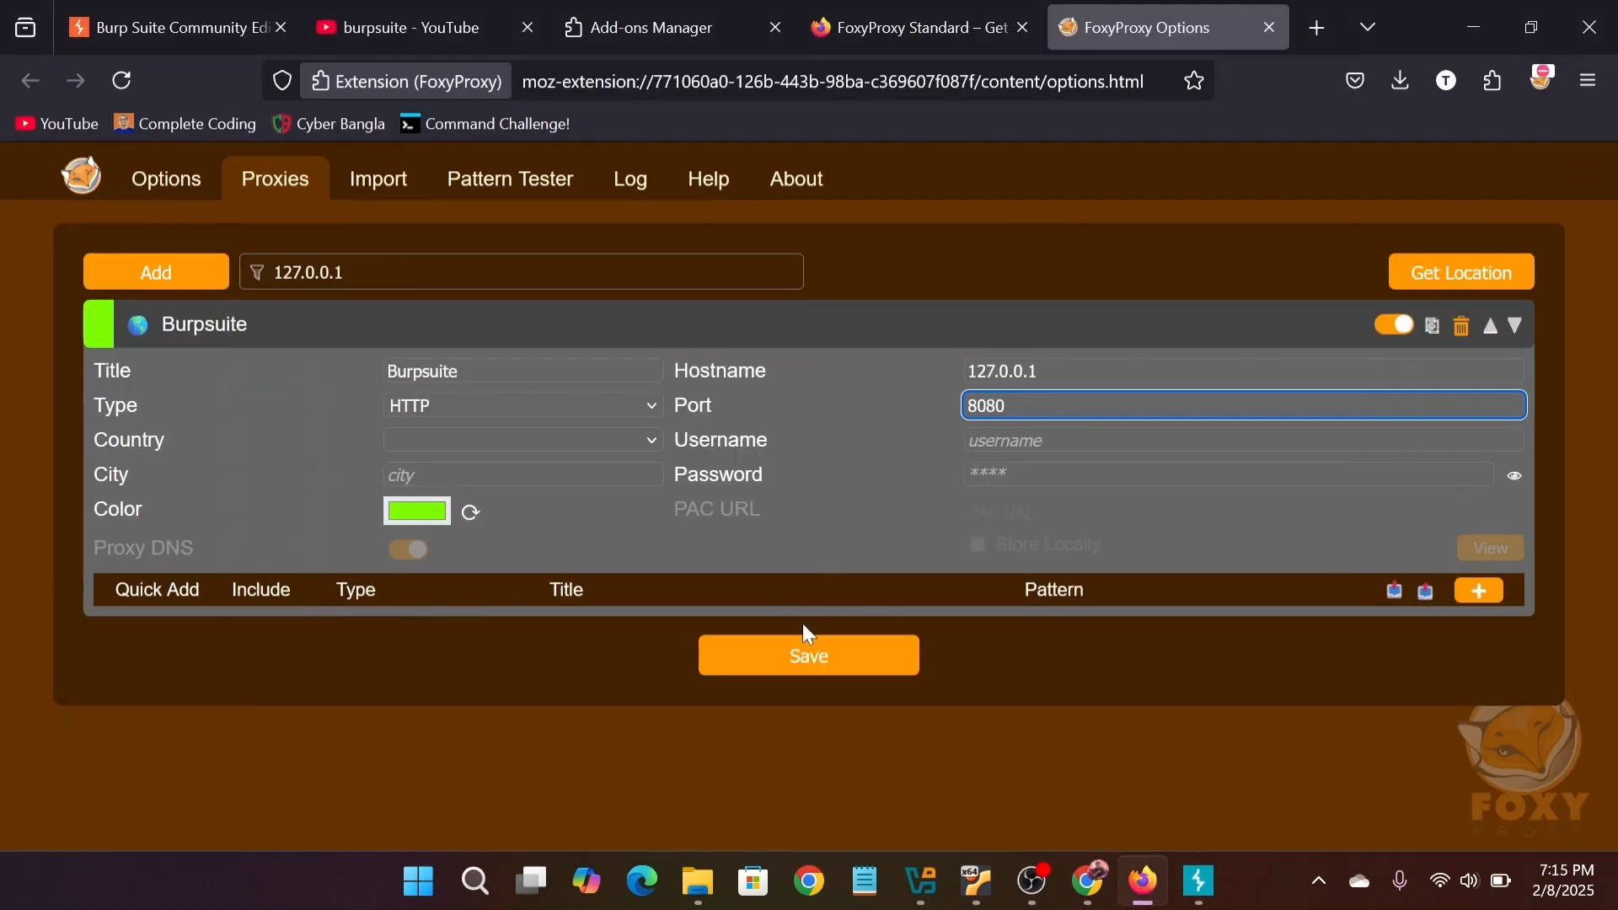
Save the Burpsuite proxy entry and activate it as FoxyProxy's current proxy.
left_click(860, 666)
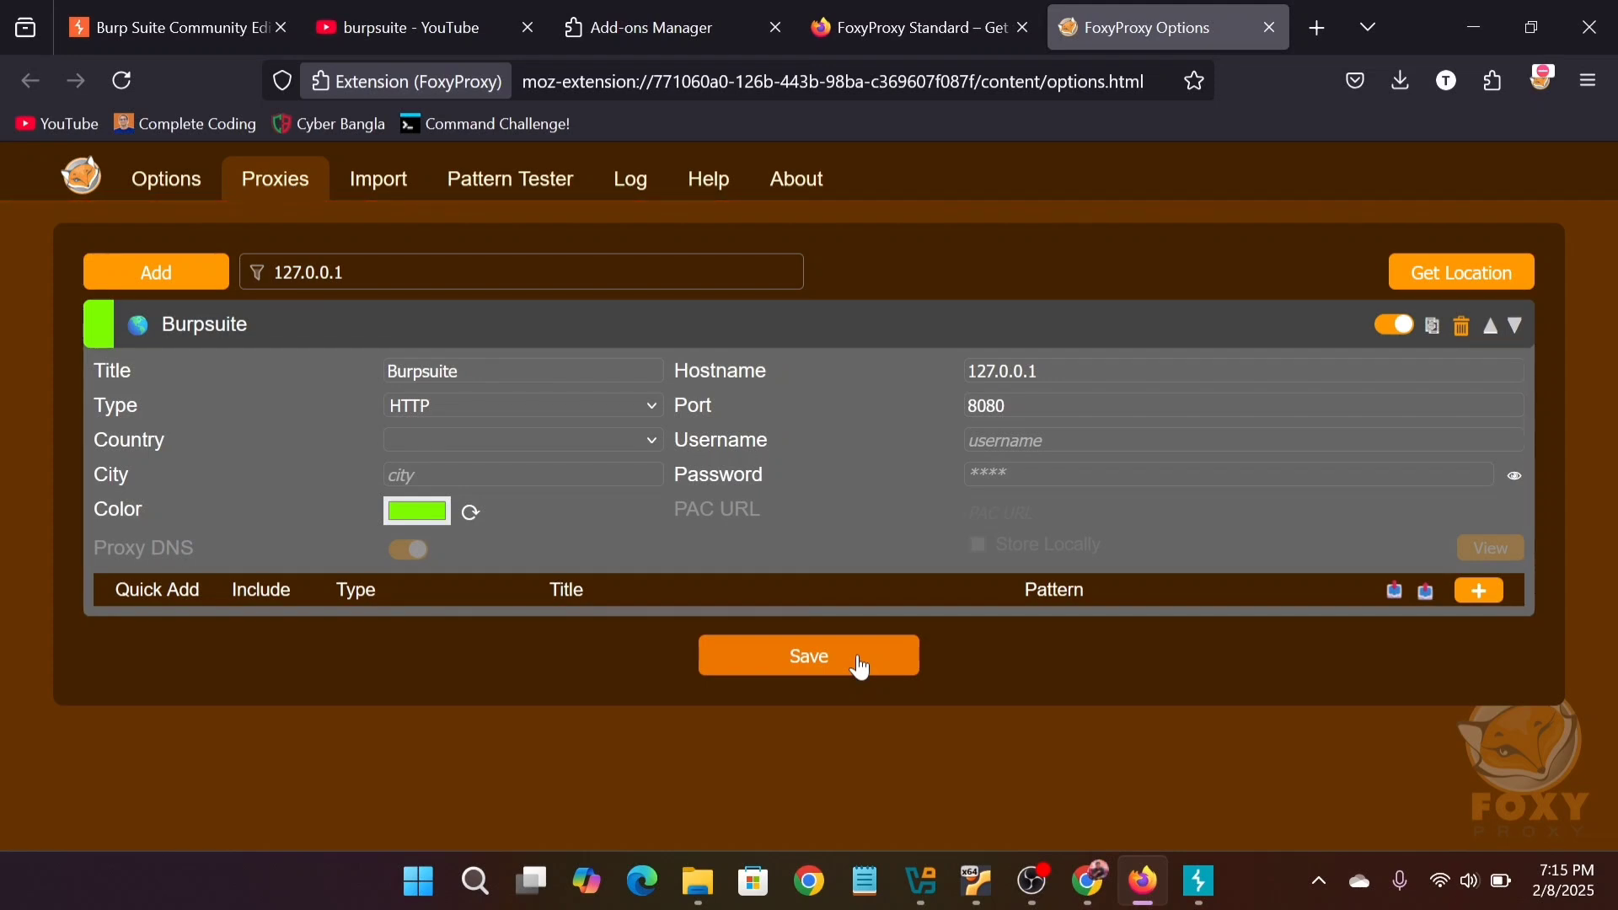
left_click(1544, 94)
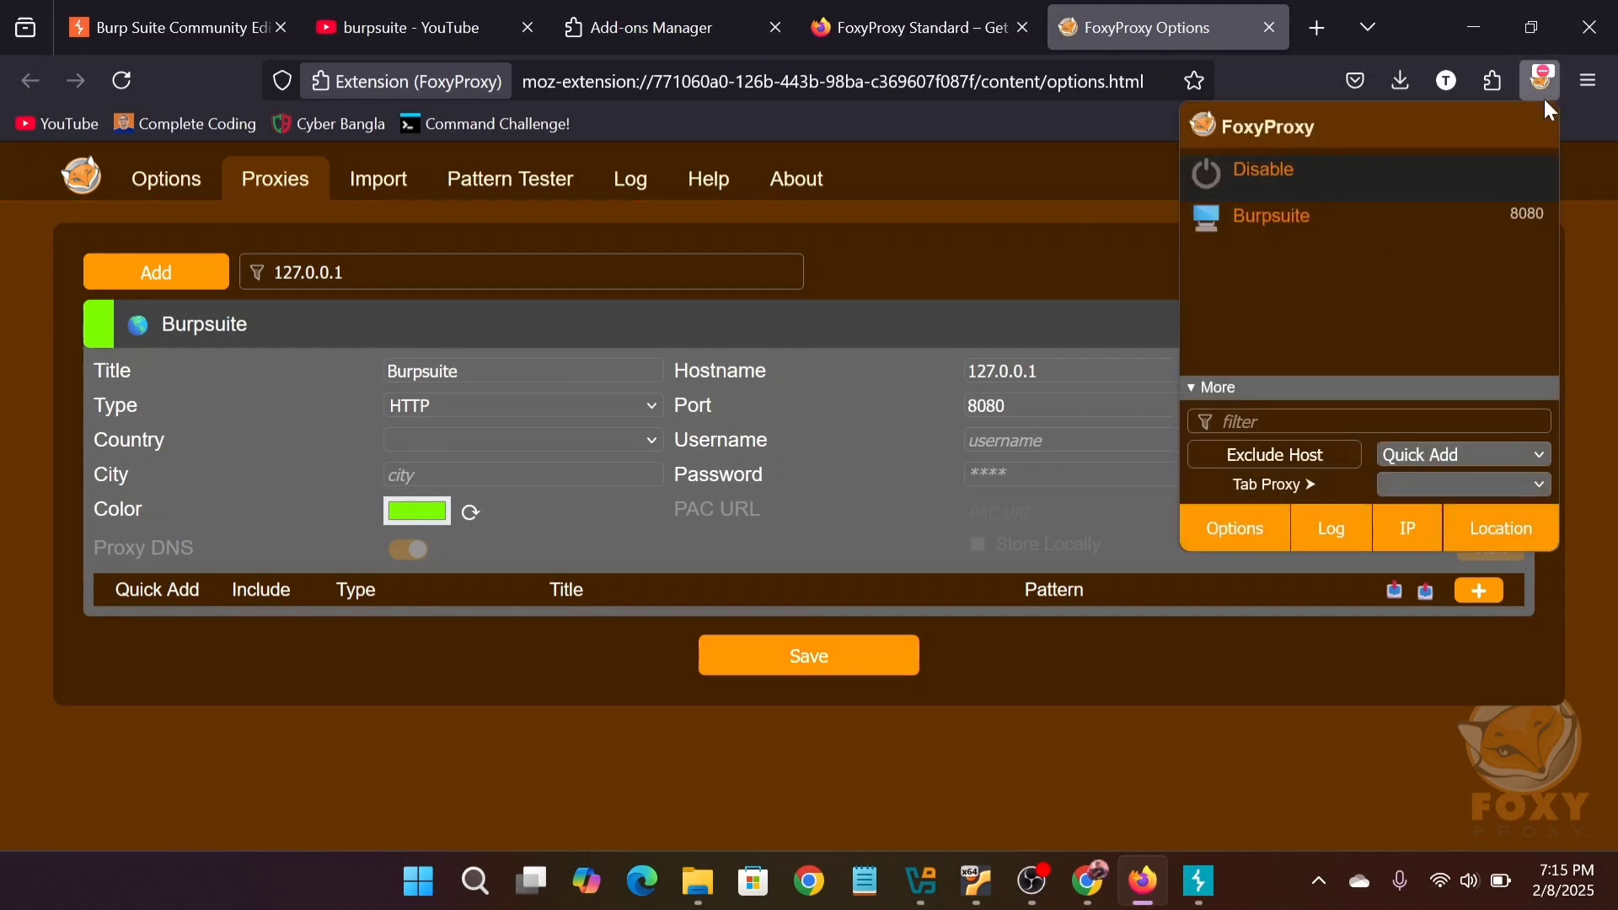
left_click(1291, 243)
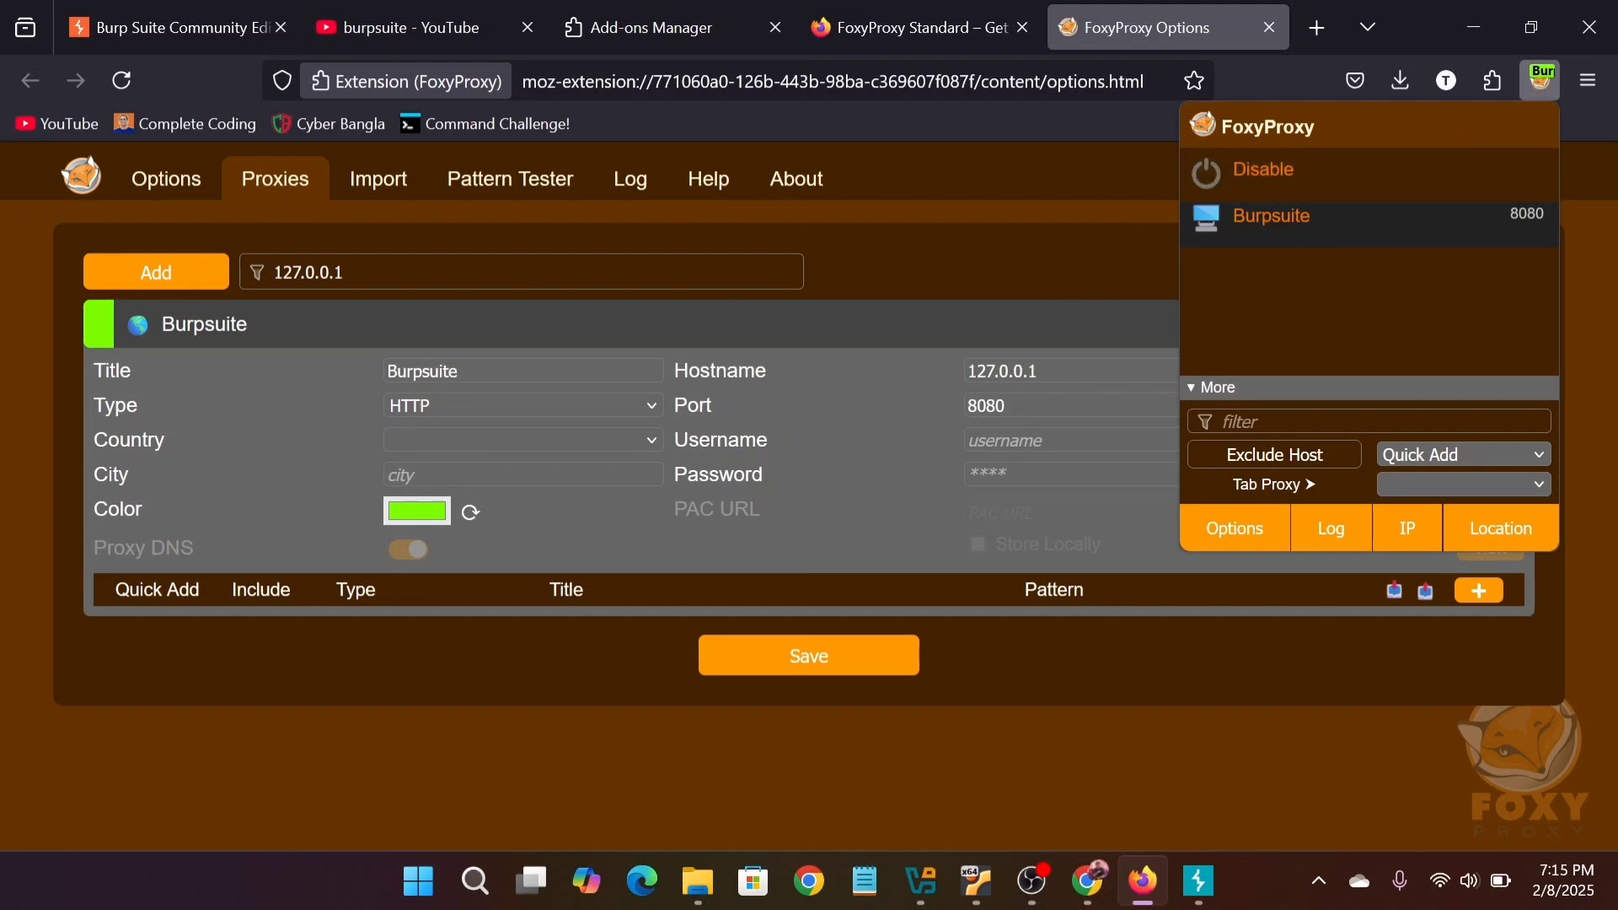
Replace the proxy list filter with 1 and save the FoxyProxy settings again.
key("Escape")
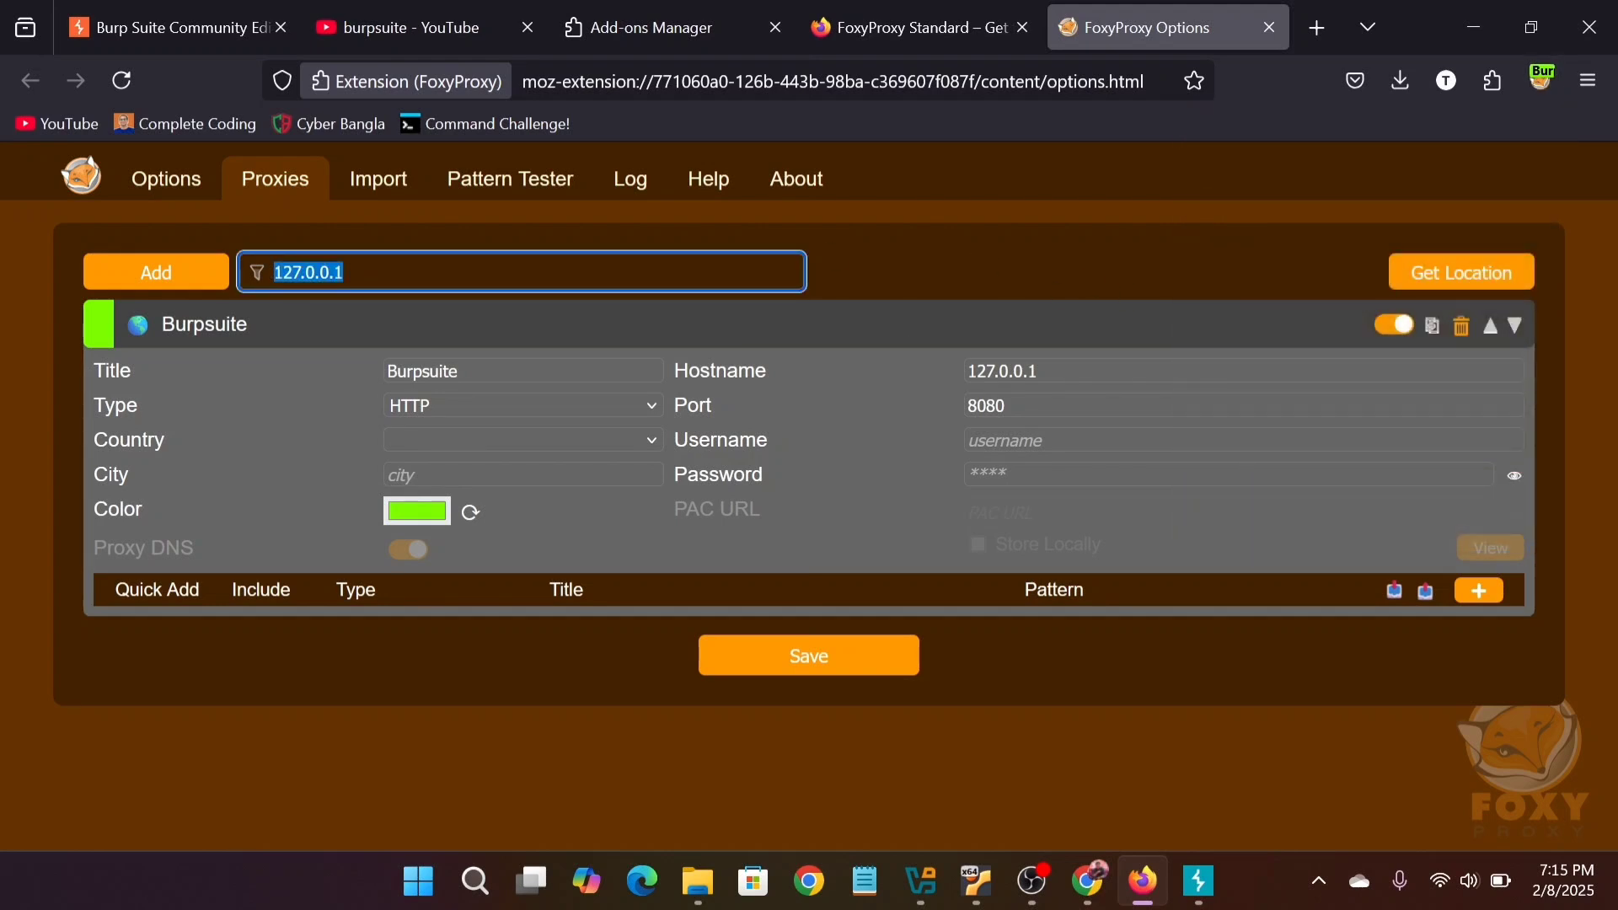
type("1")
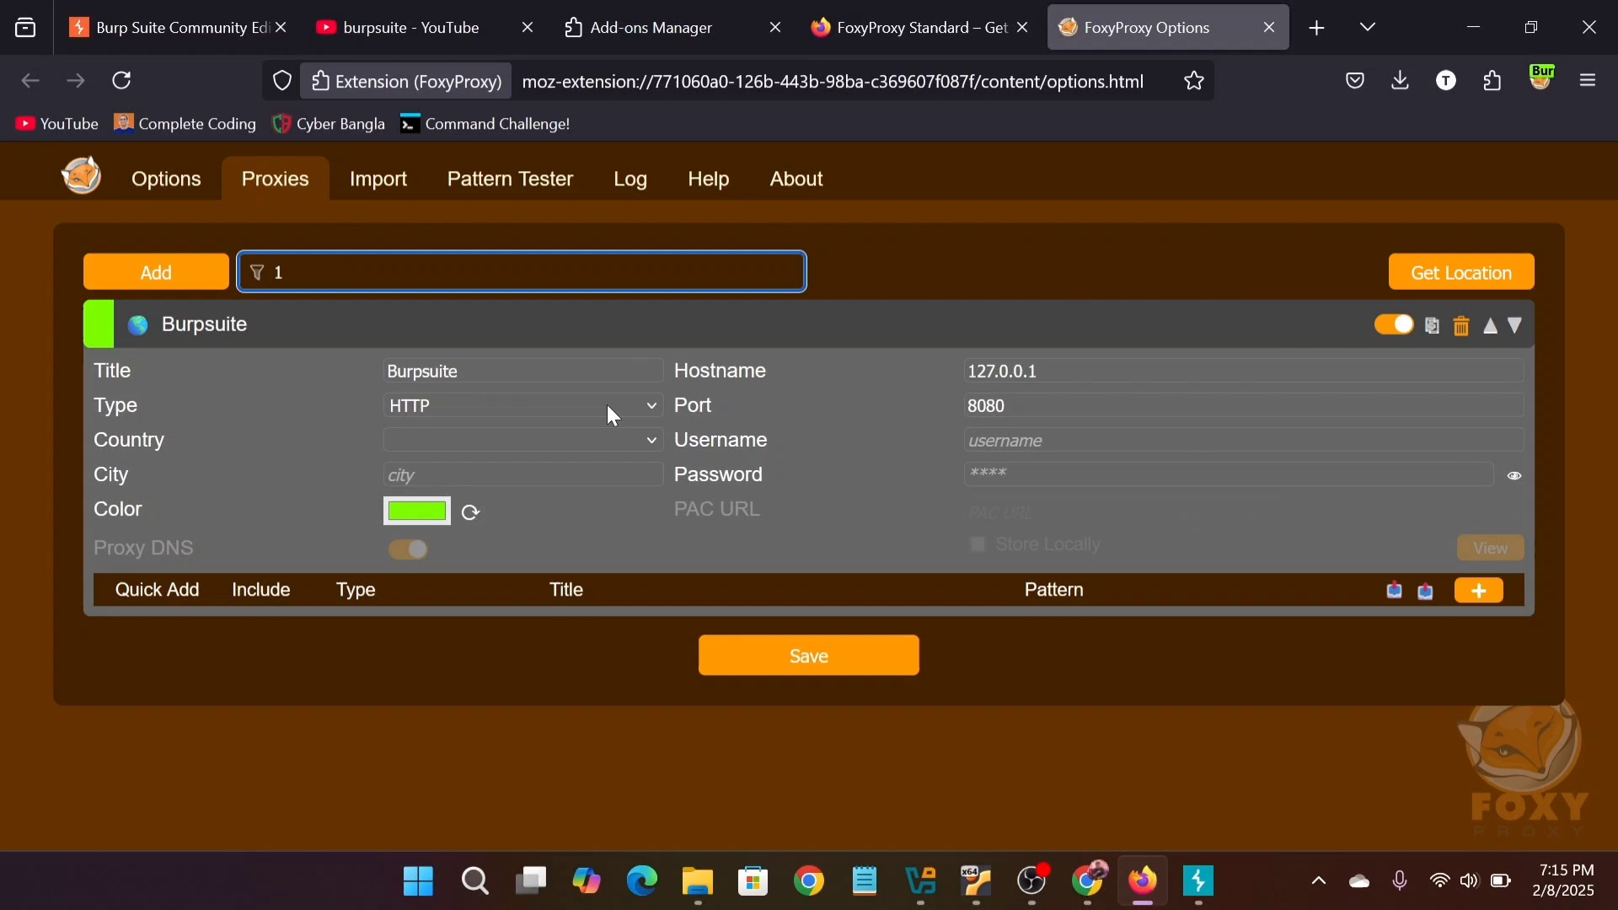
left_click(811, 653)
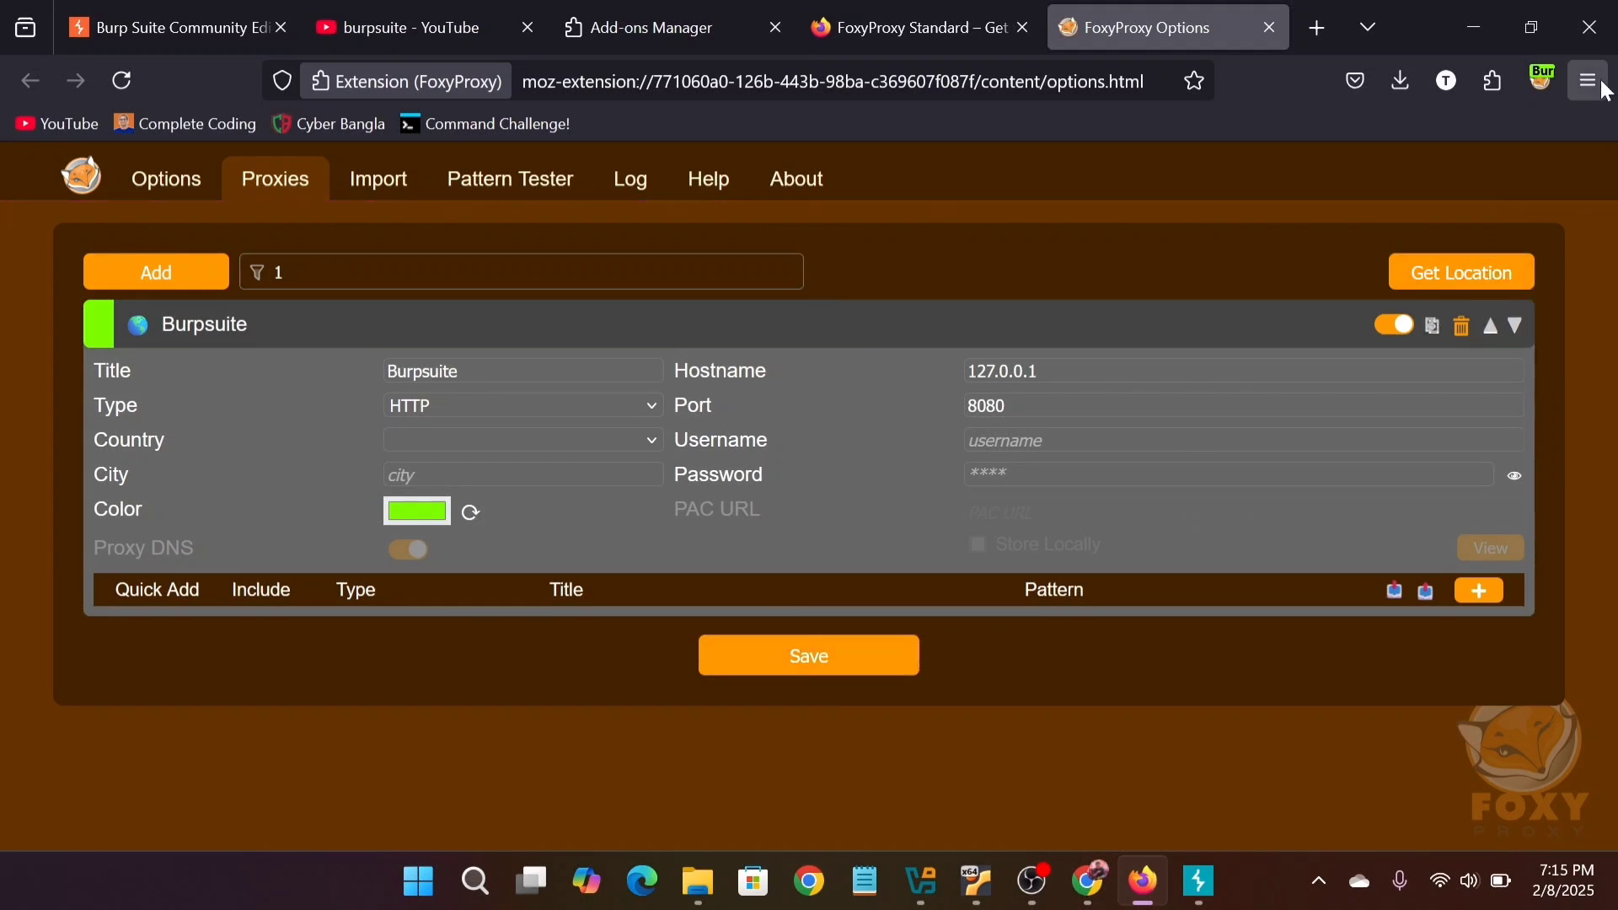
Disable proxying in FoxyProxy and switch it back to the Burpsuite proxy.
left_click(1541, 82)
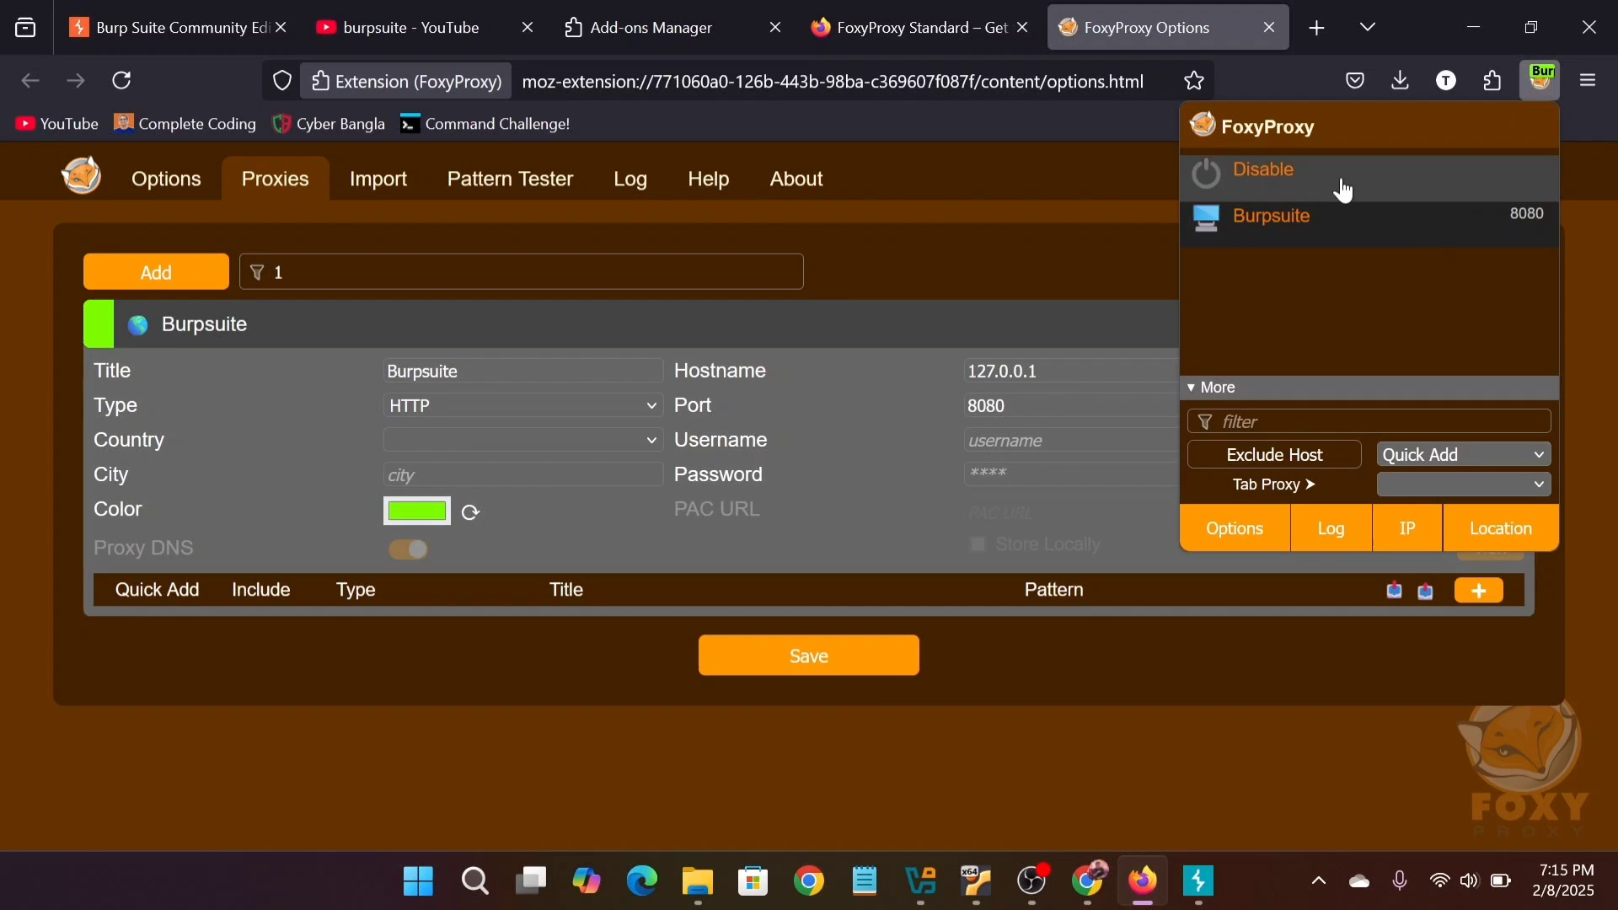
left_click(1309, 190)
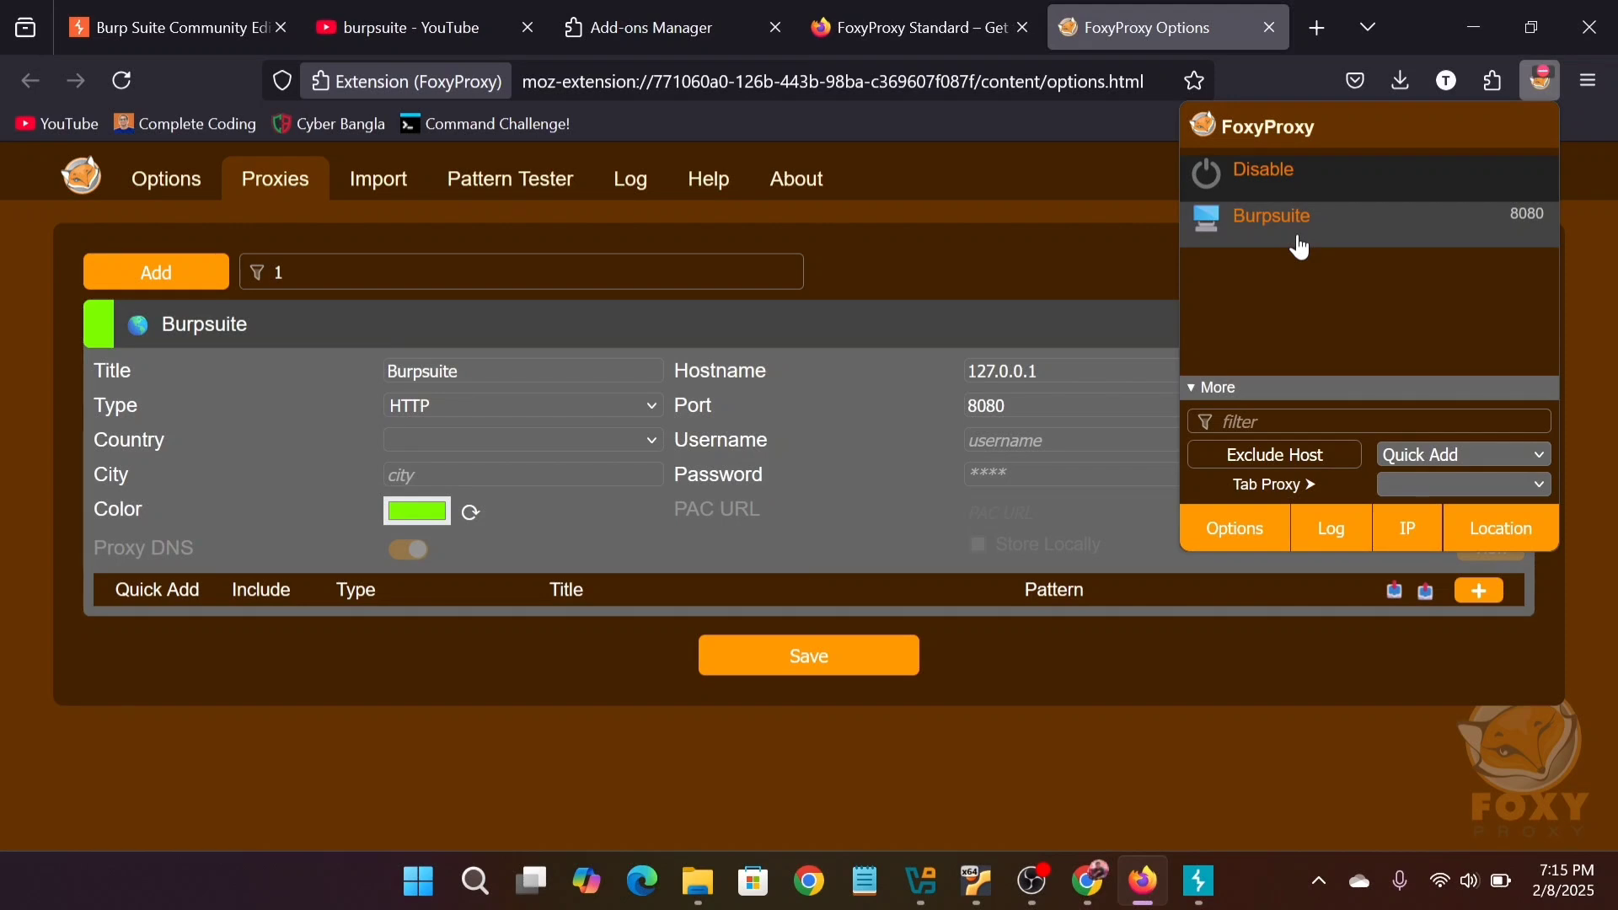
left_click(1339, 245)
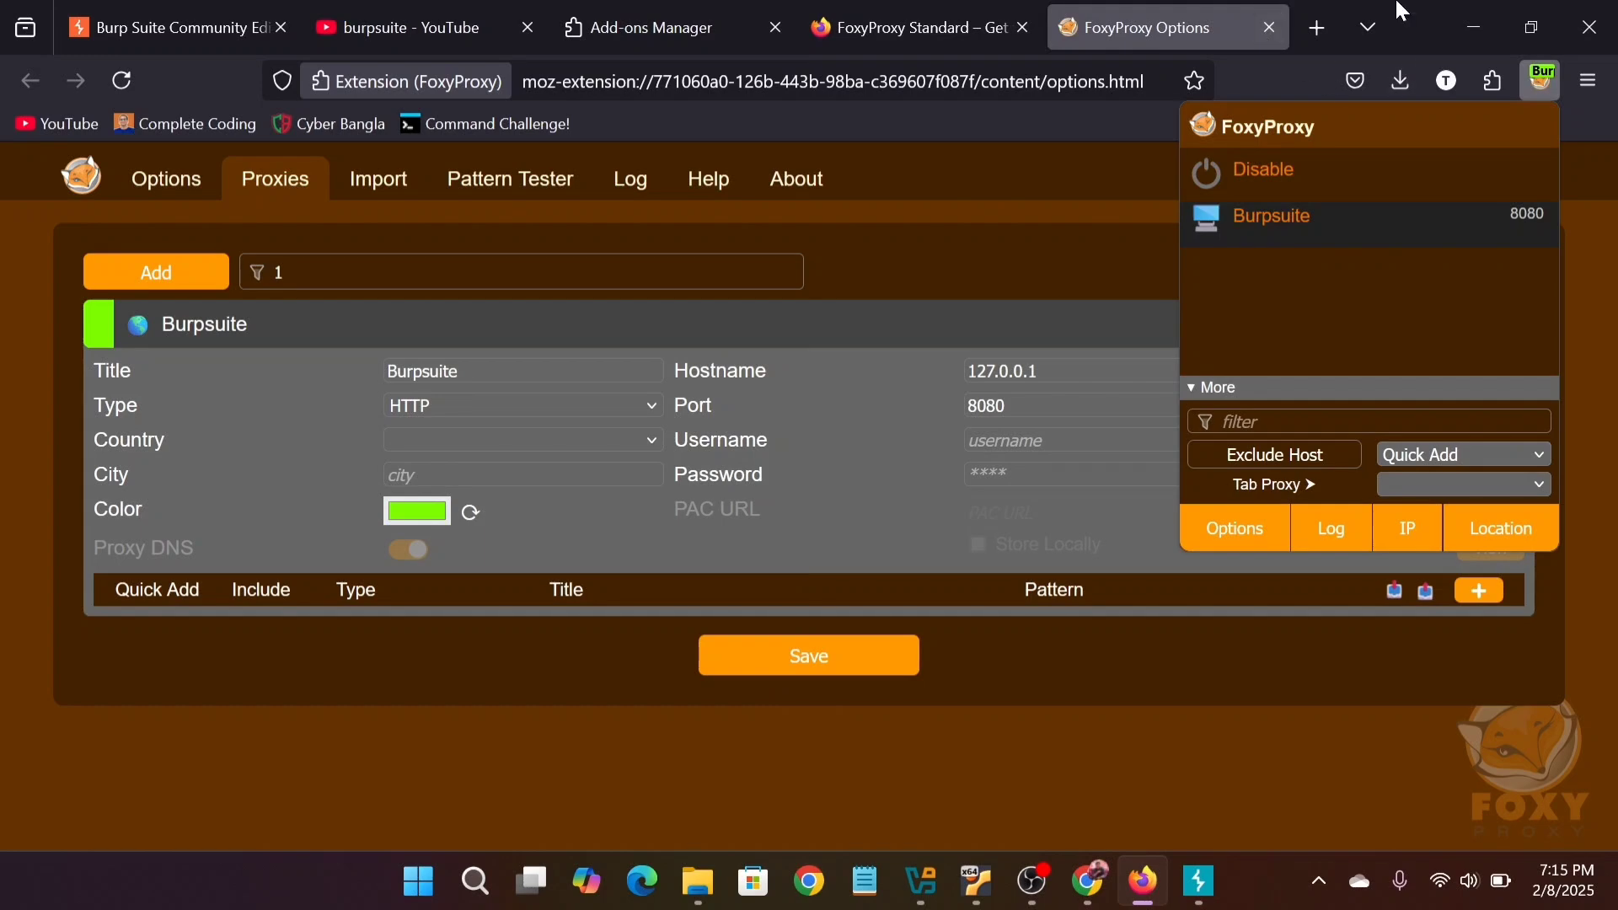
Close the FoxyProxy Options, FoxyProxy Standard, Add-ons Manager and Burp Suite Community Edition pages in Firefox.
left_click(1265, 33)
left_click(1269, 26)
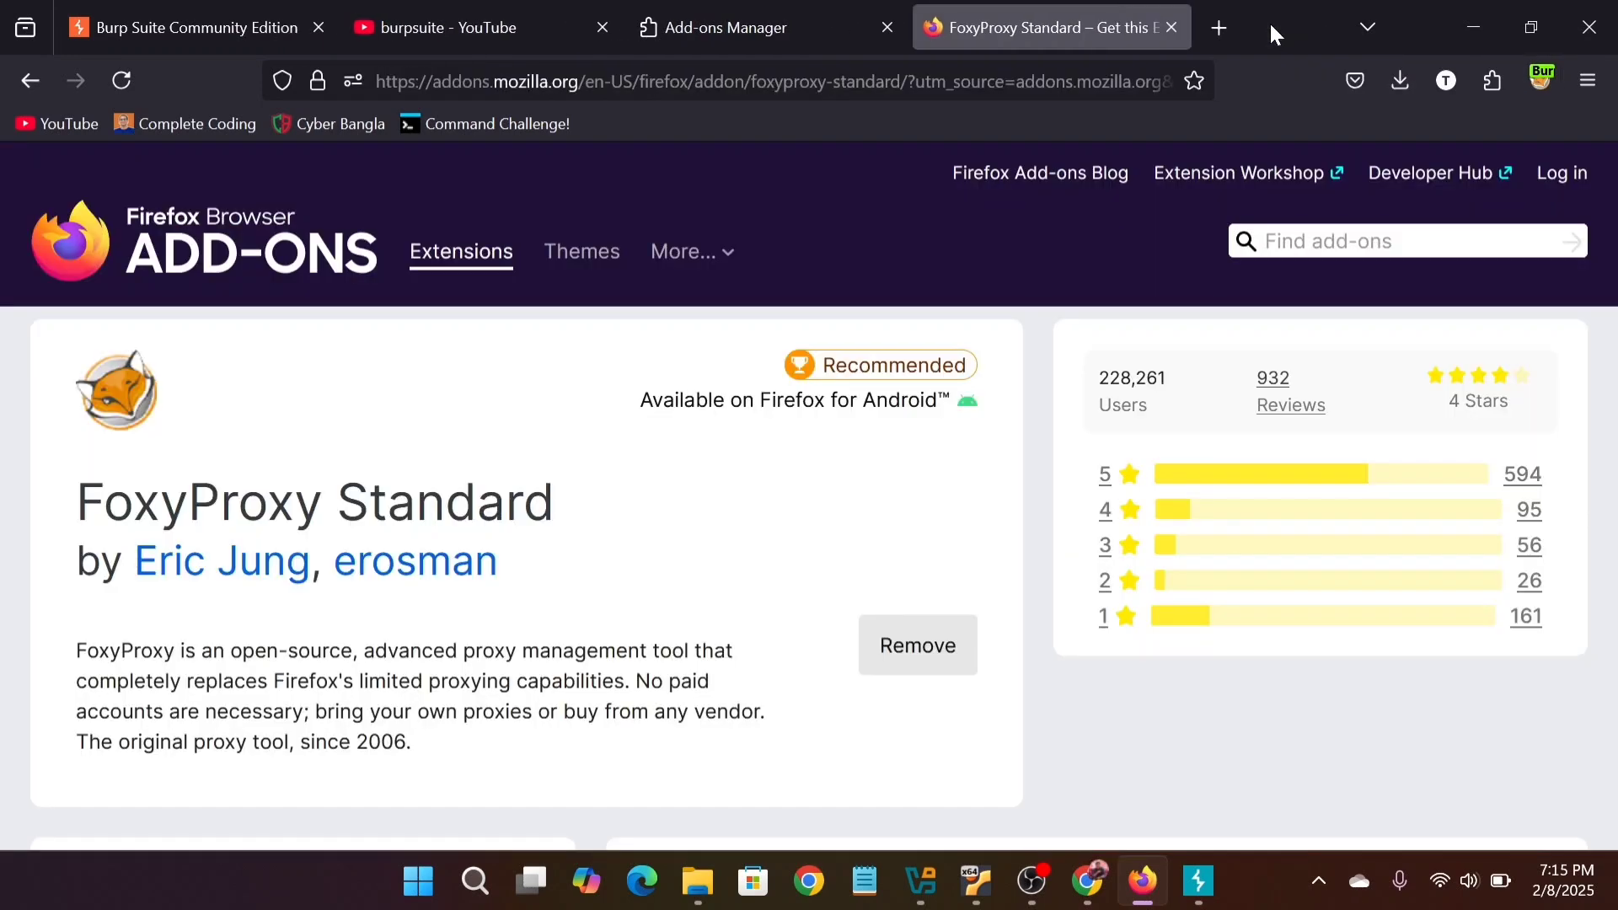
left_click(1169, 28)
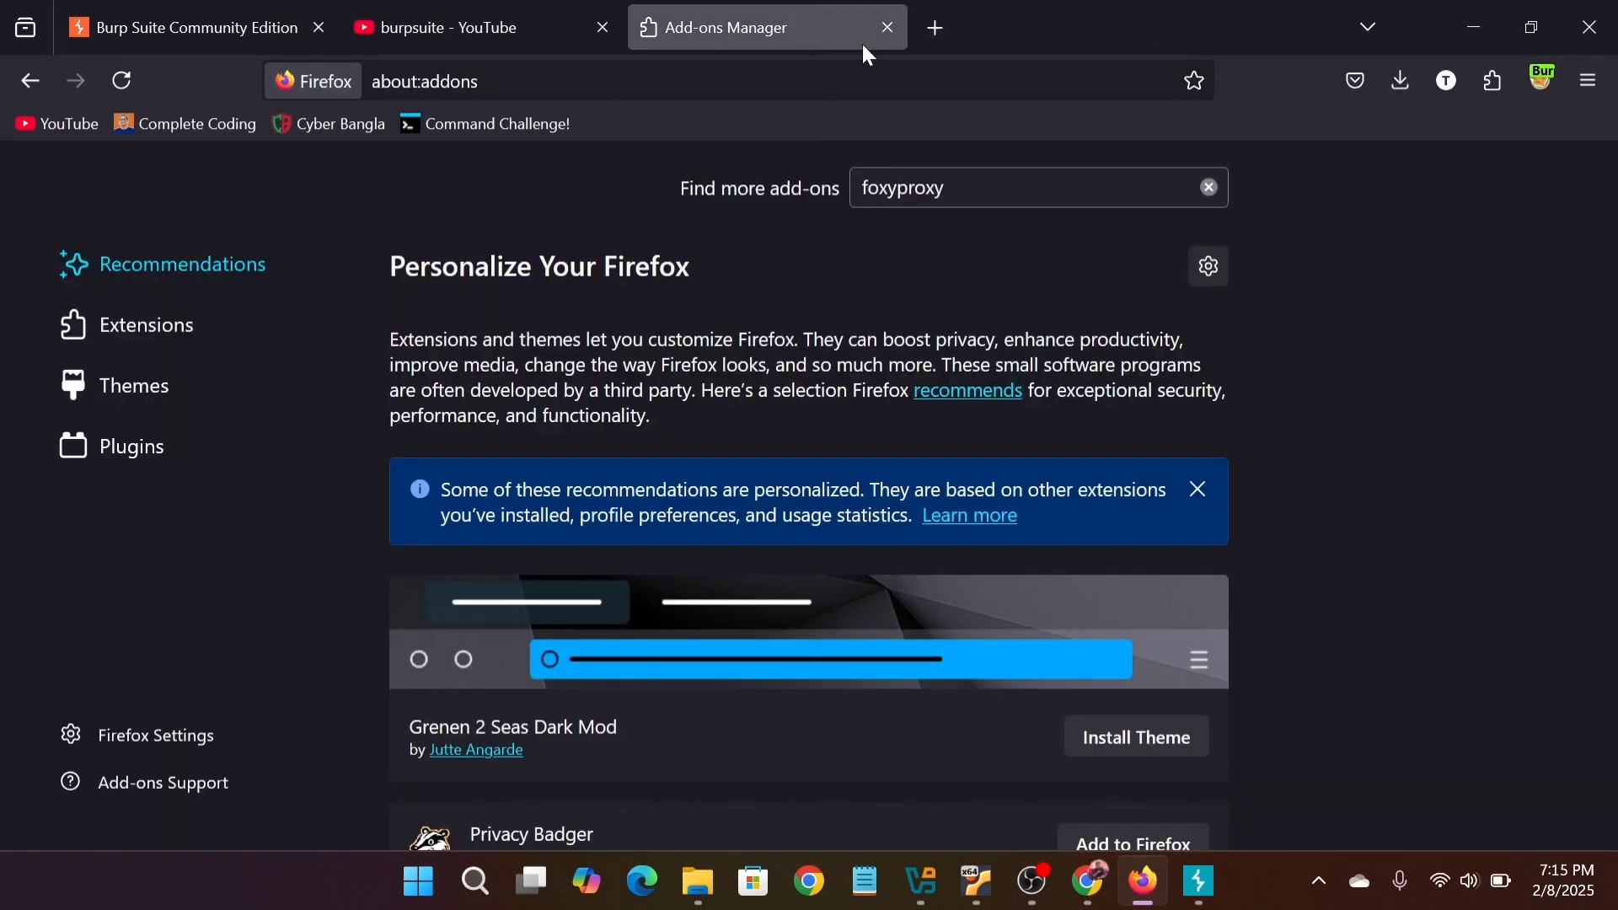
left_click(887, 28)
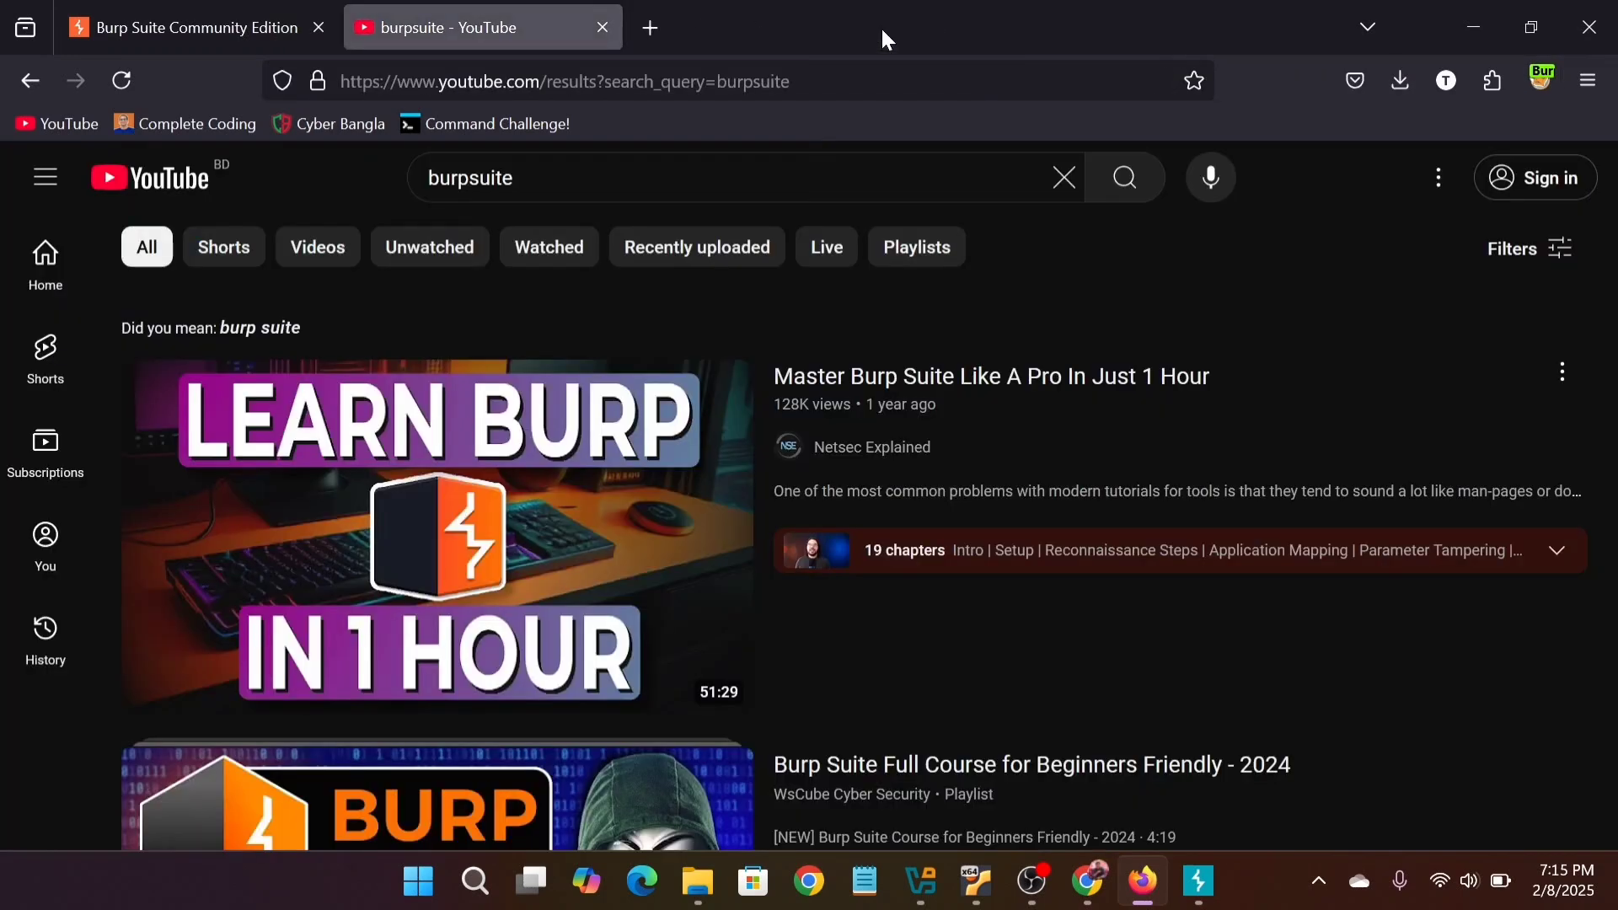
left_click(324, 24)
Load youtube.com in a new Firefox tab and close the old burpsuite search results page.
left_click(376, 28)
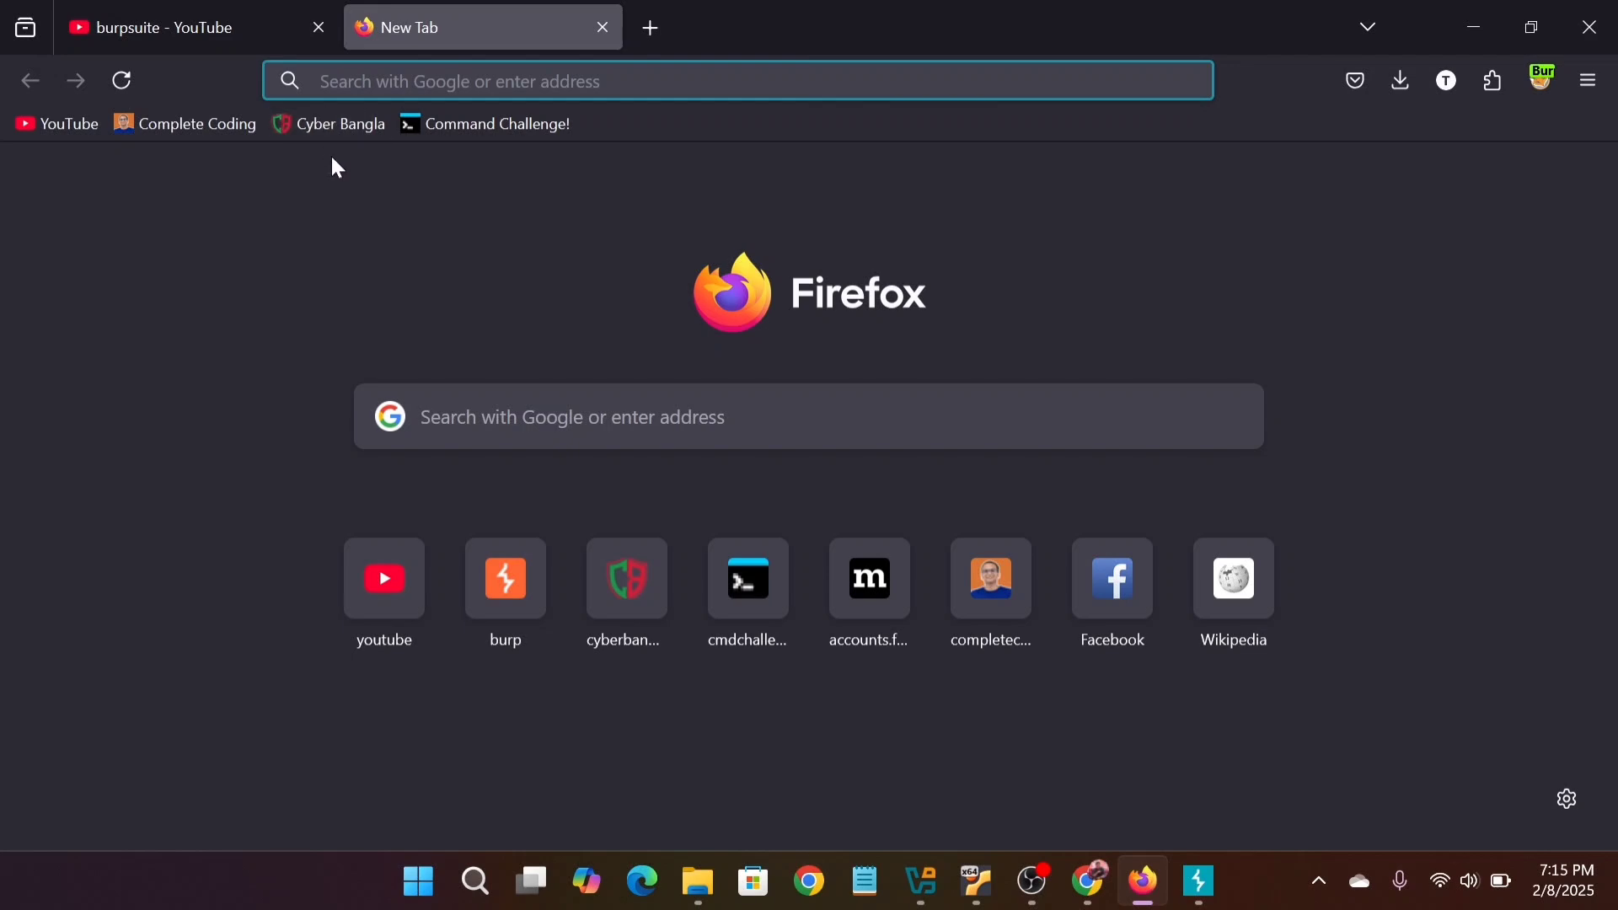
left_click(337, 82)
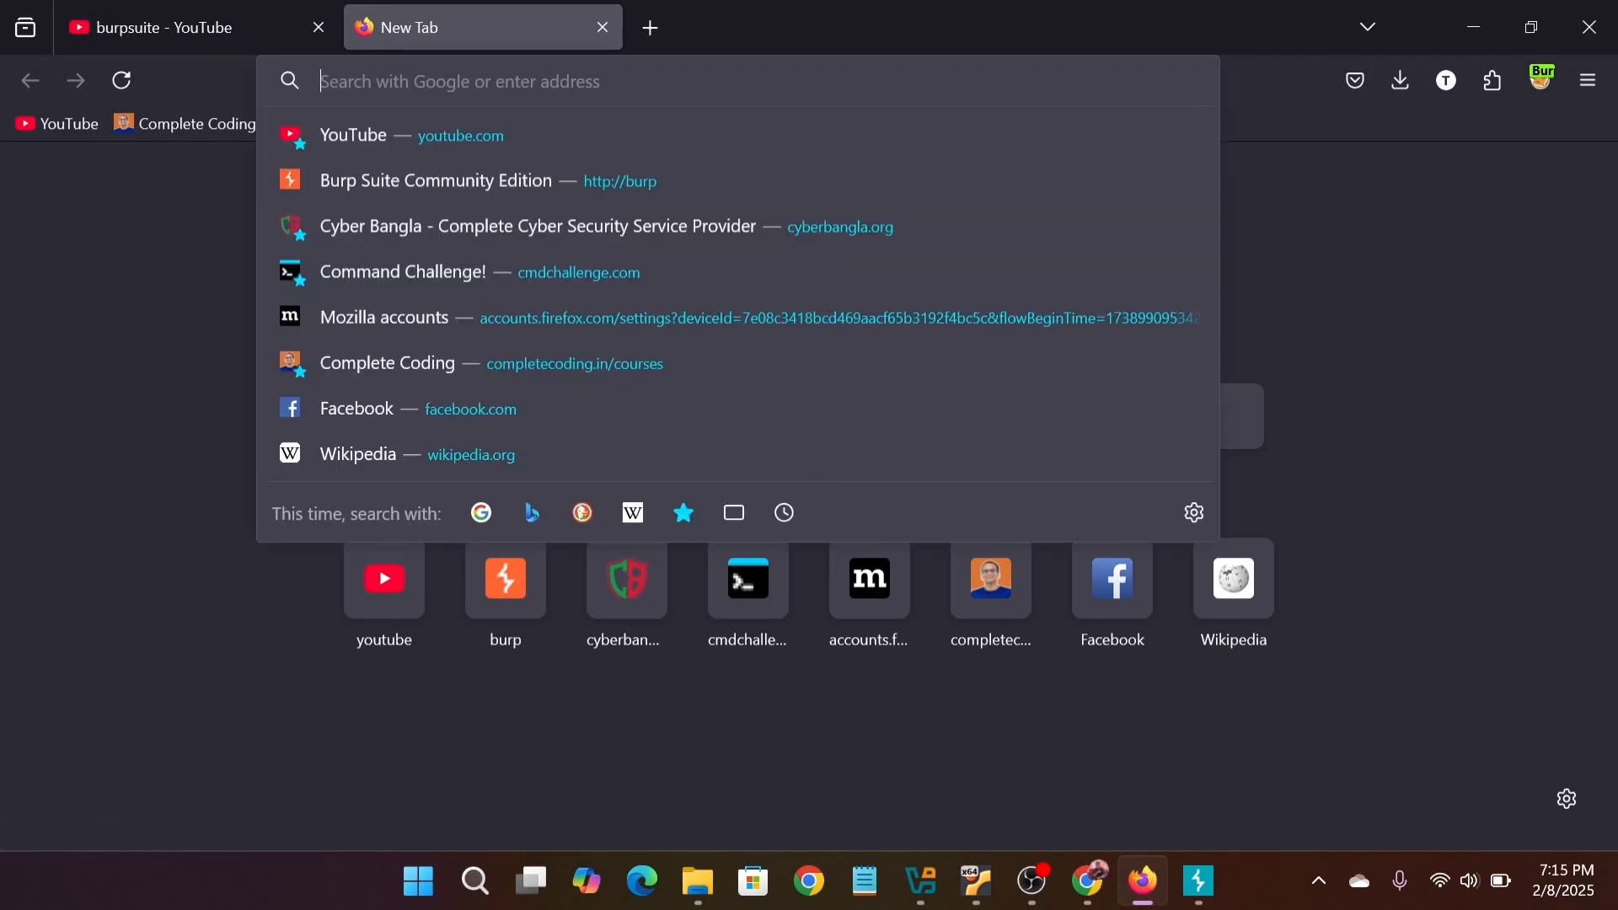
left_click(509, 135)
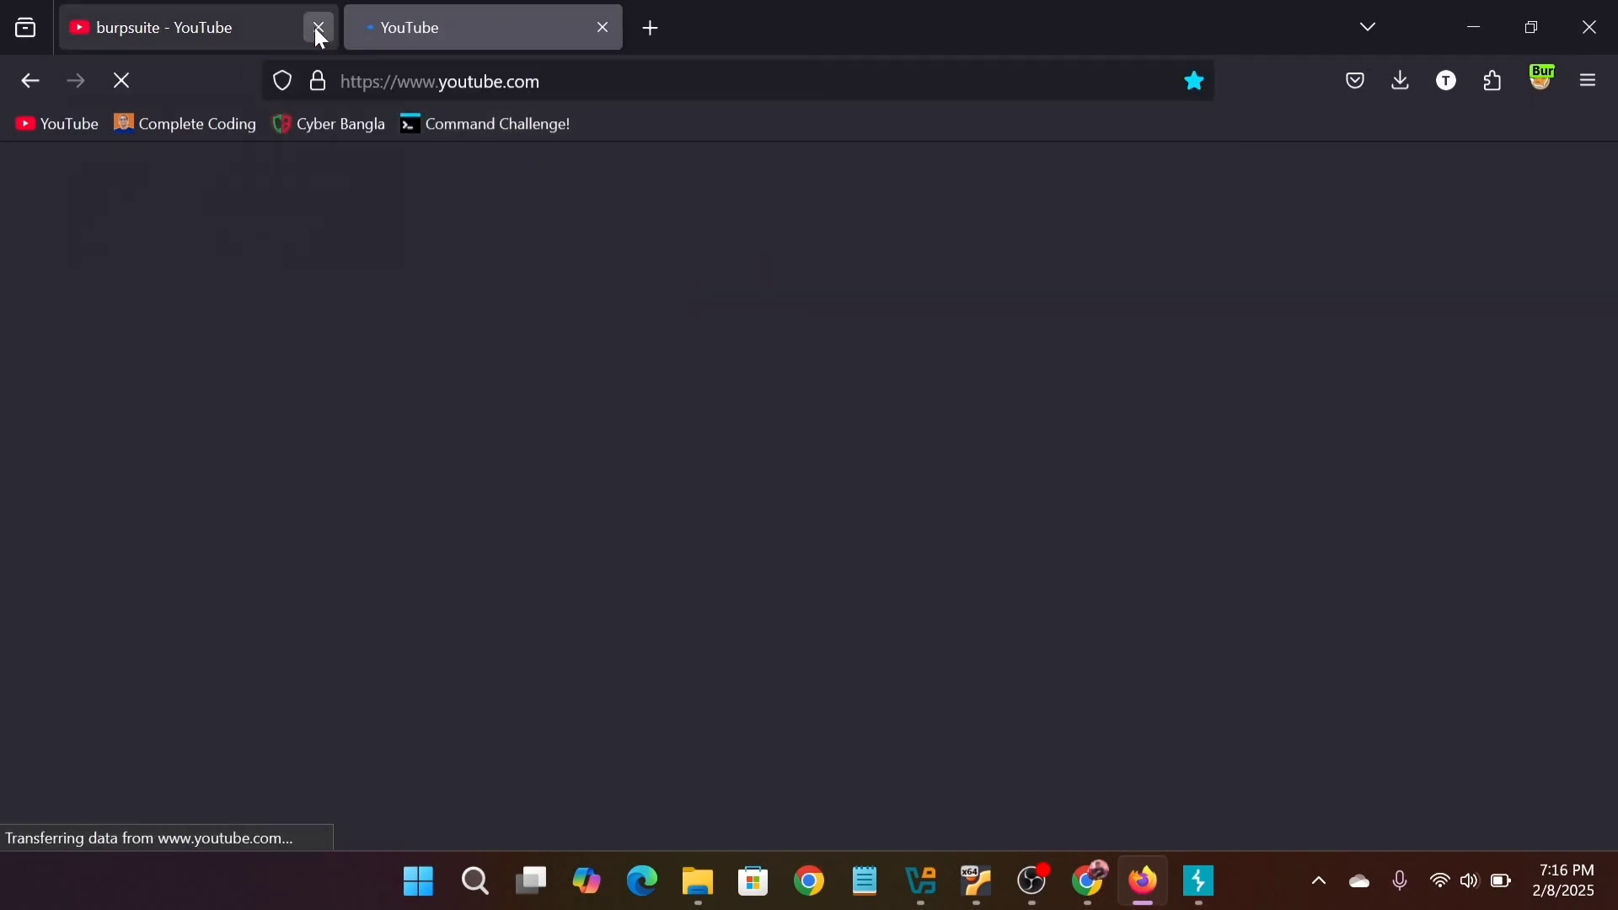
left_click(319, 30)
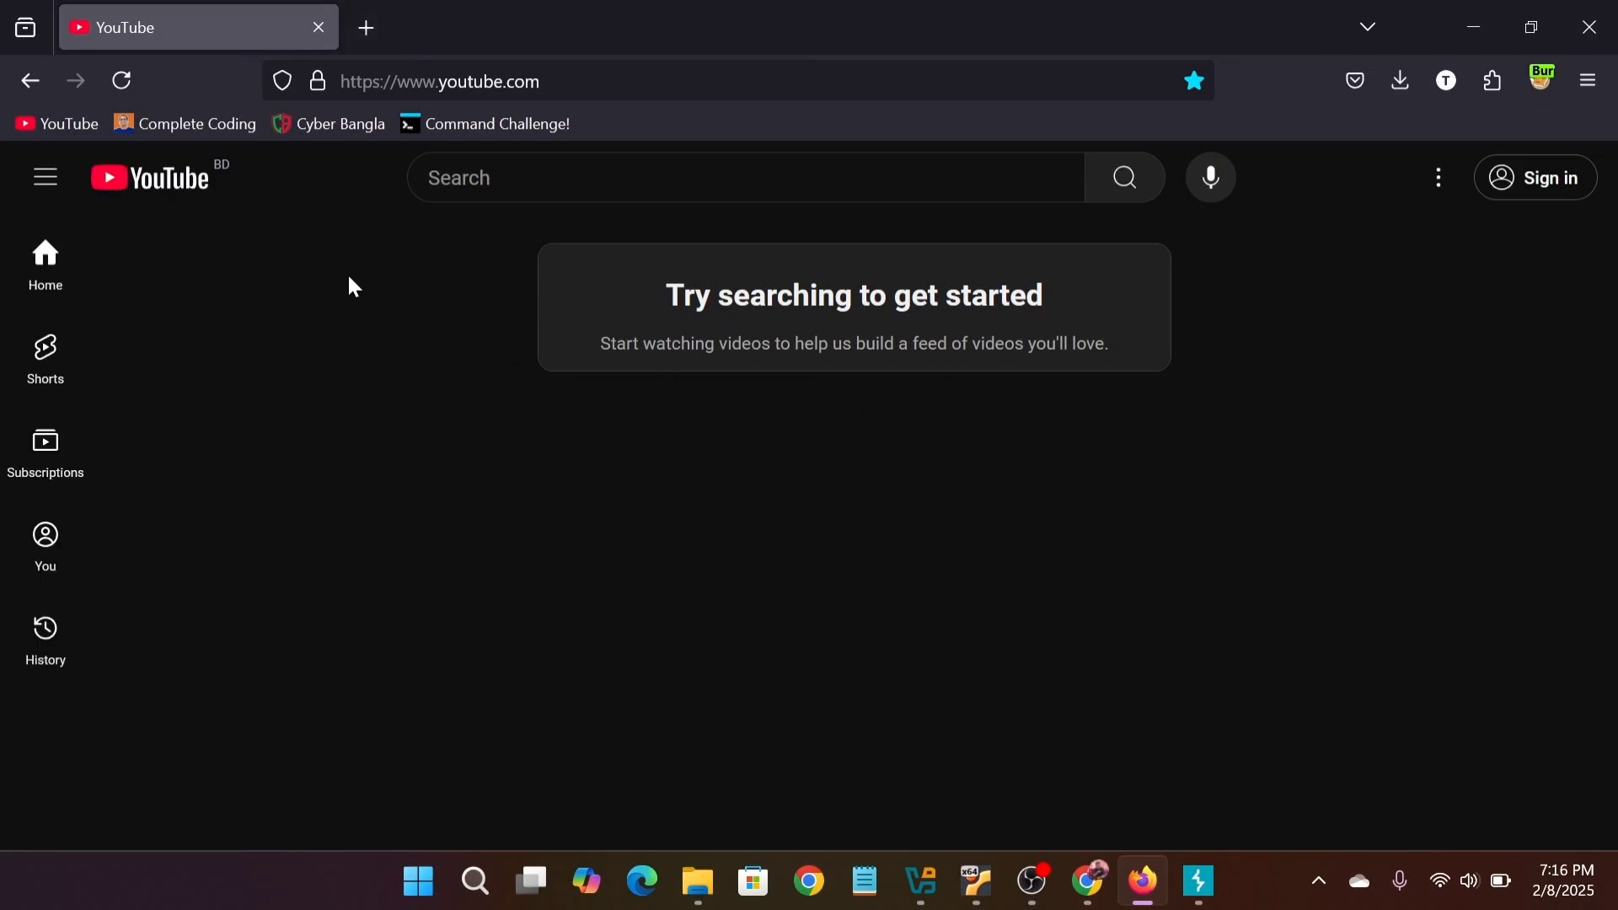
Switch to Burp Suite, turn request interception on, and return to the YouTube page in Firefox.
mouse_move(1033, 882)
left_click(1223, 893)
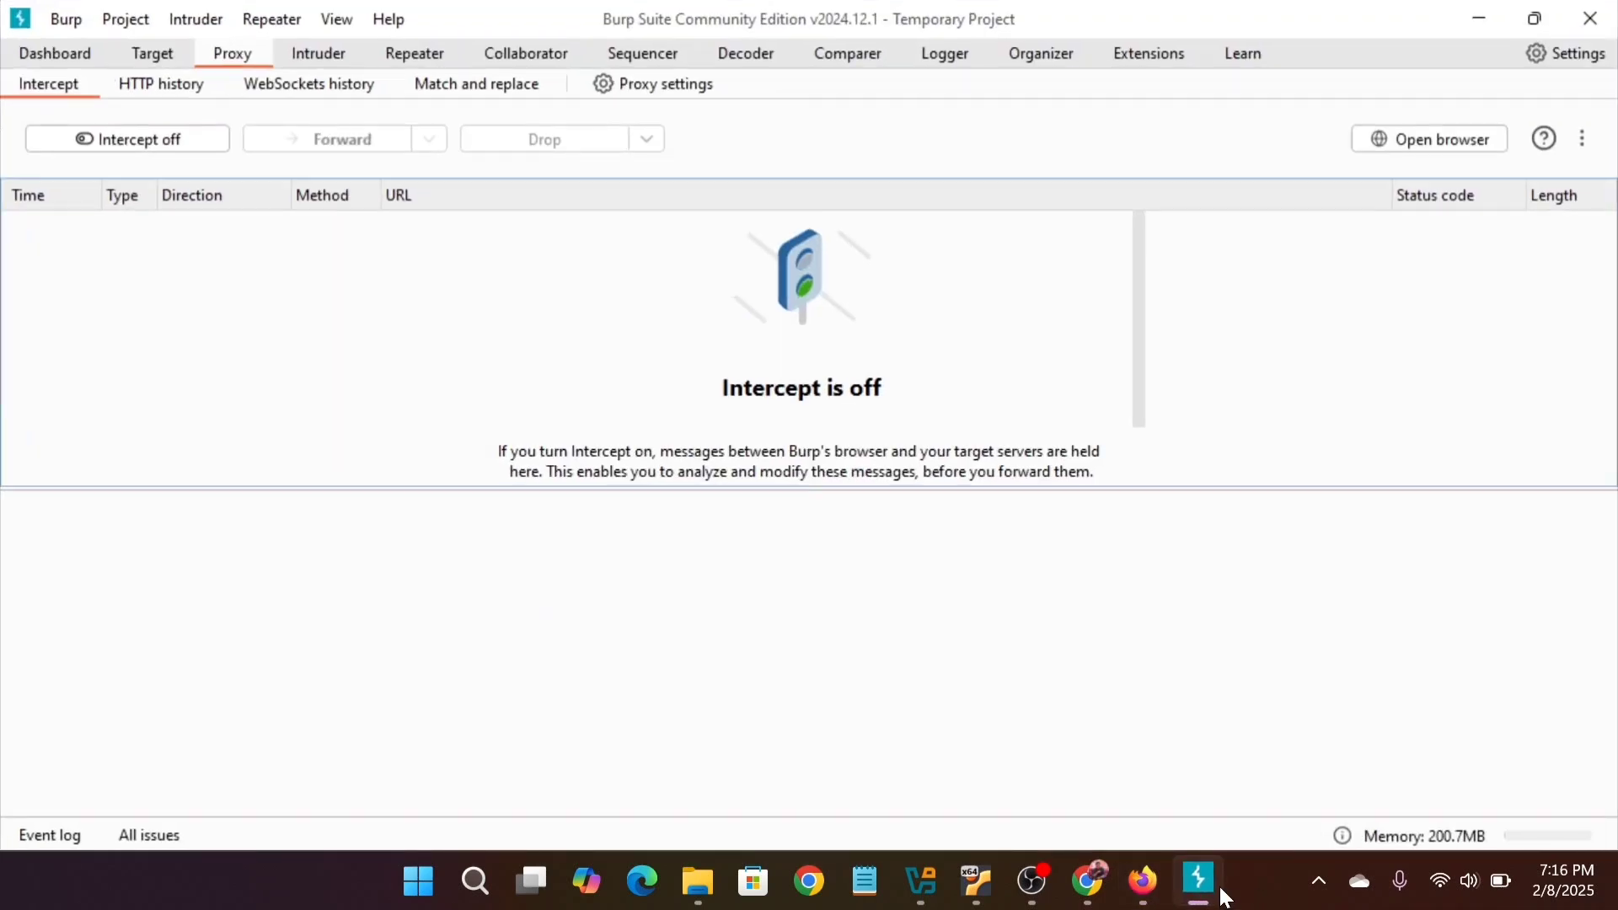
left_click(151, 148)
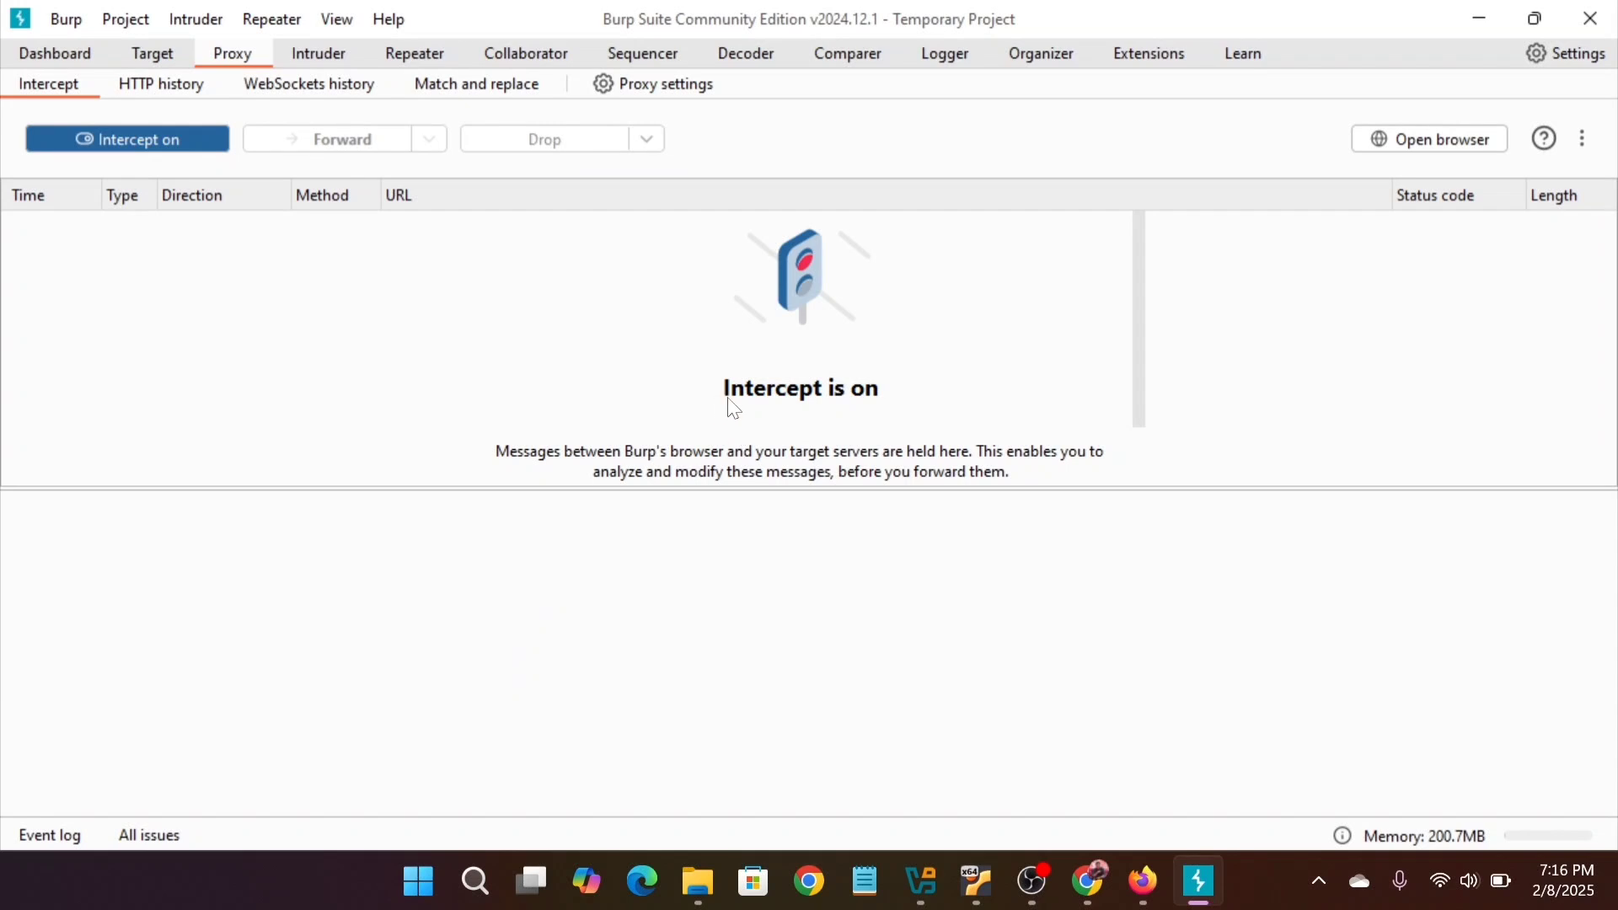
left_click(1470, 13)
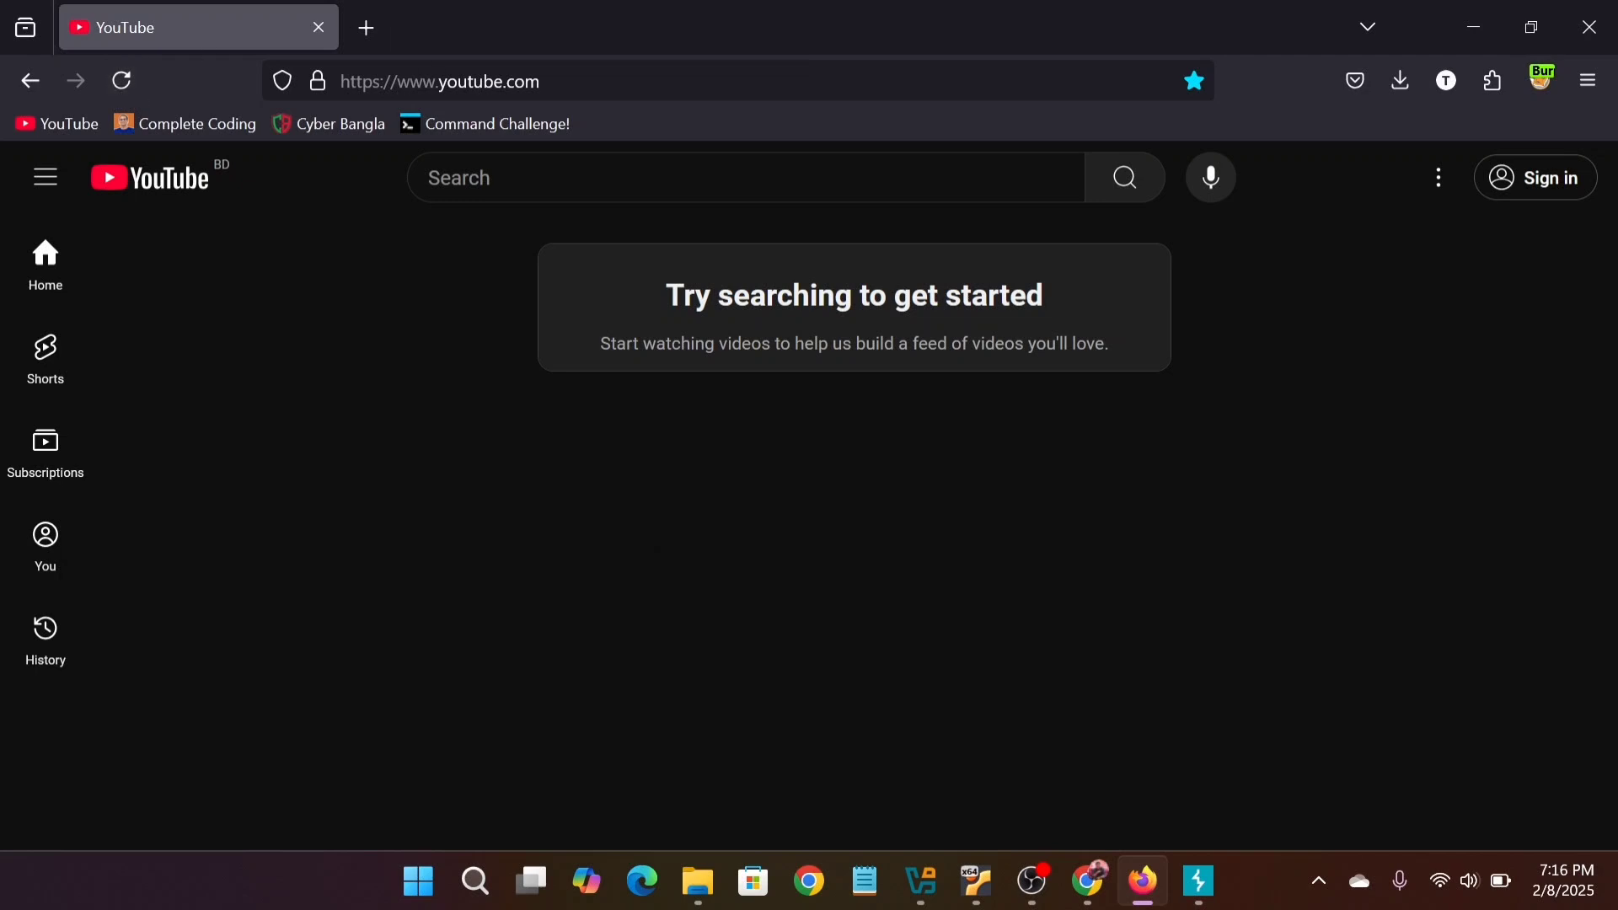
left_click(376, 44)
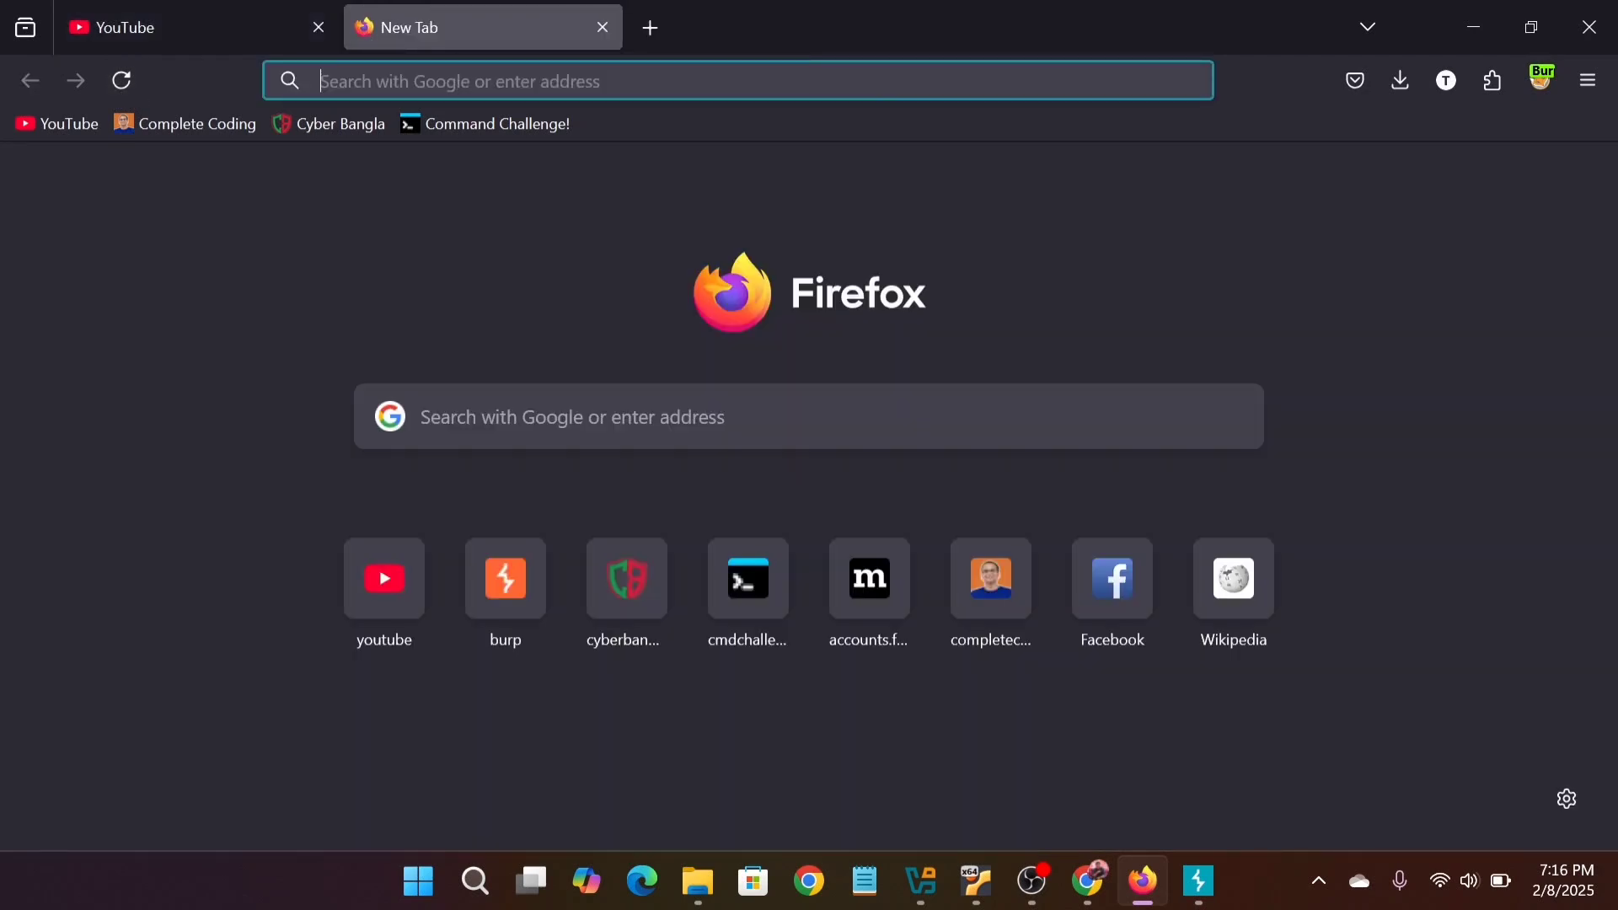
left_click(98, 124)
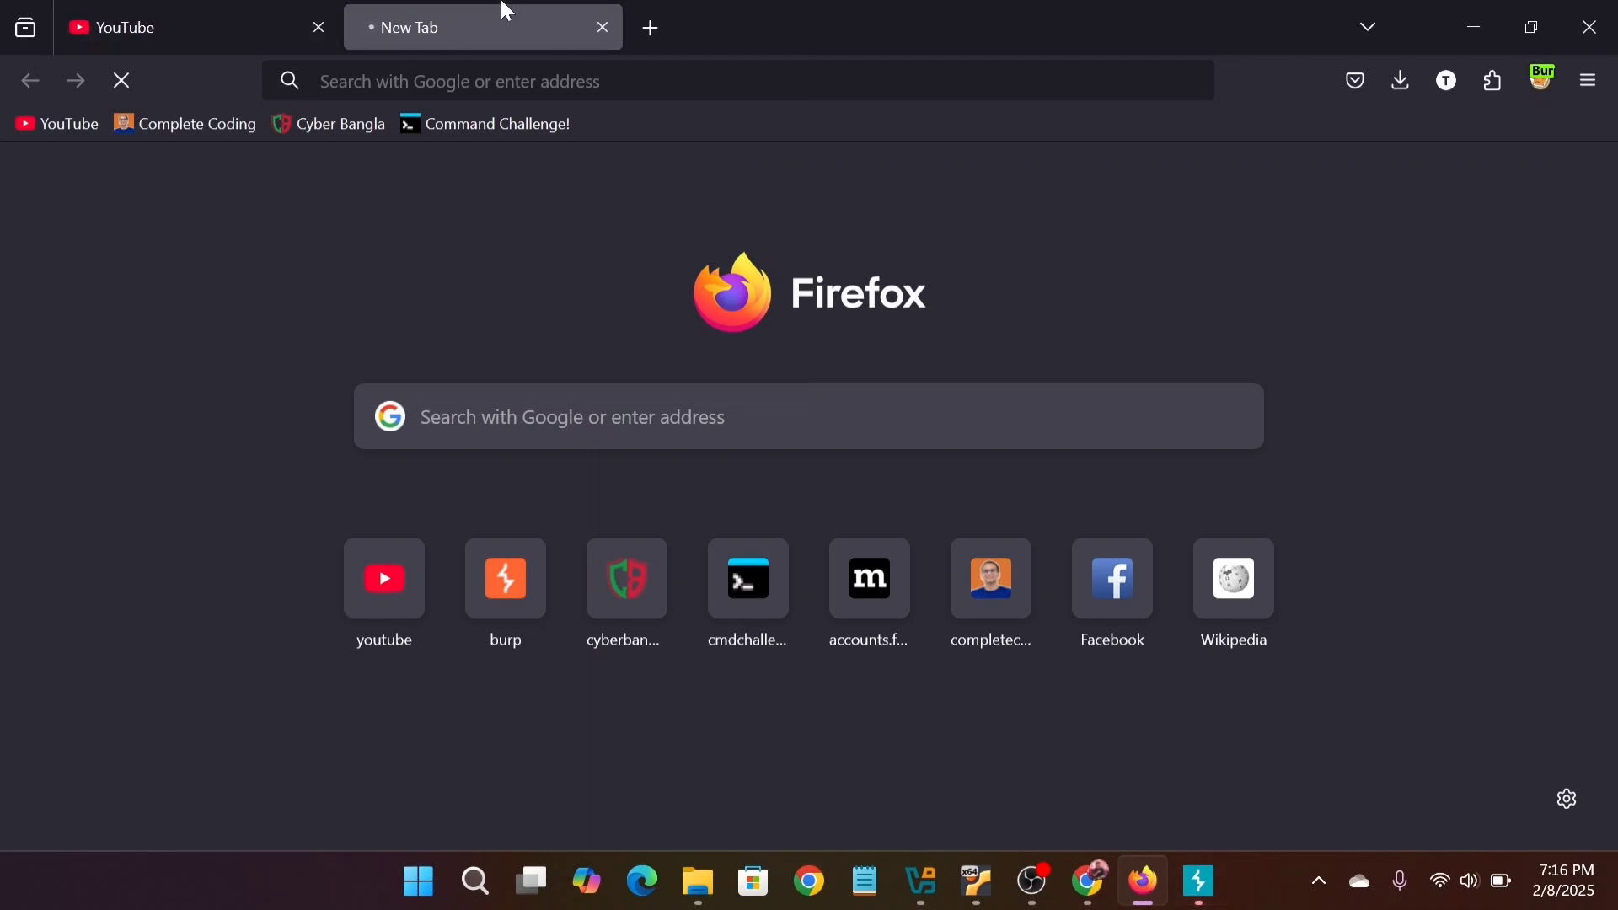
left_click(602, 29)
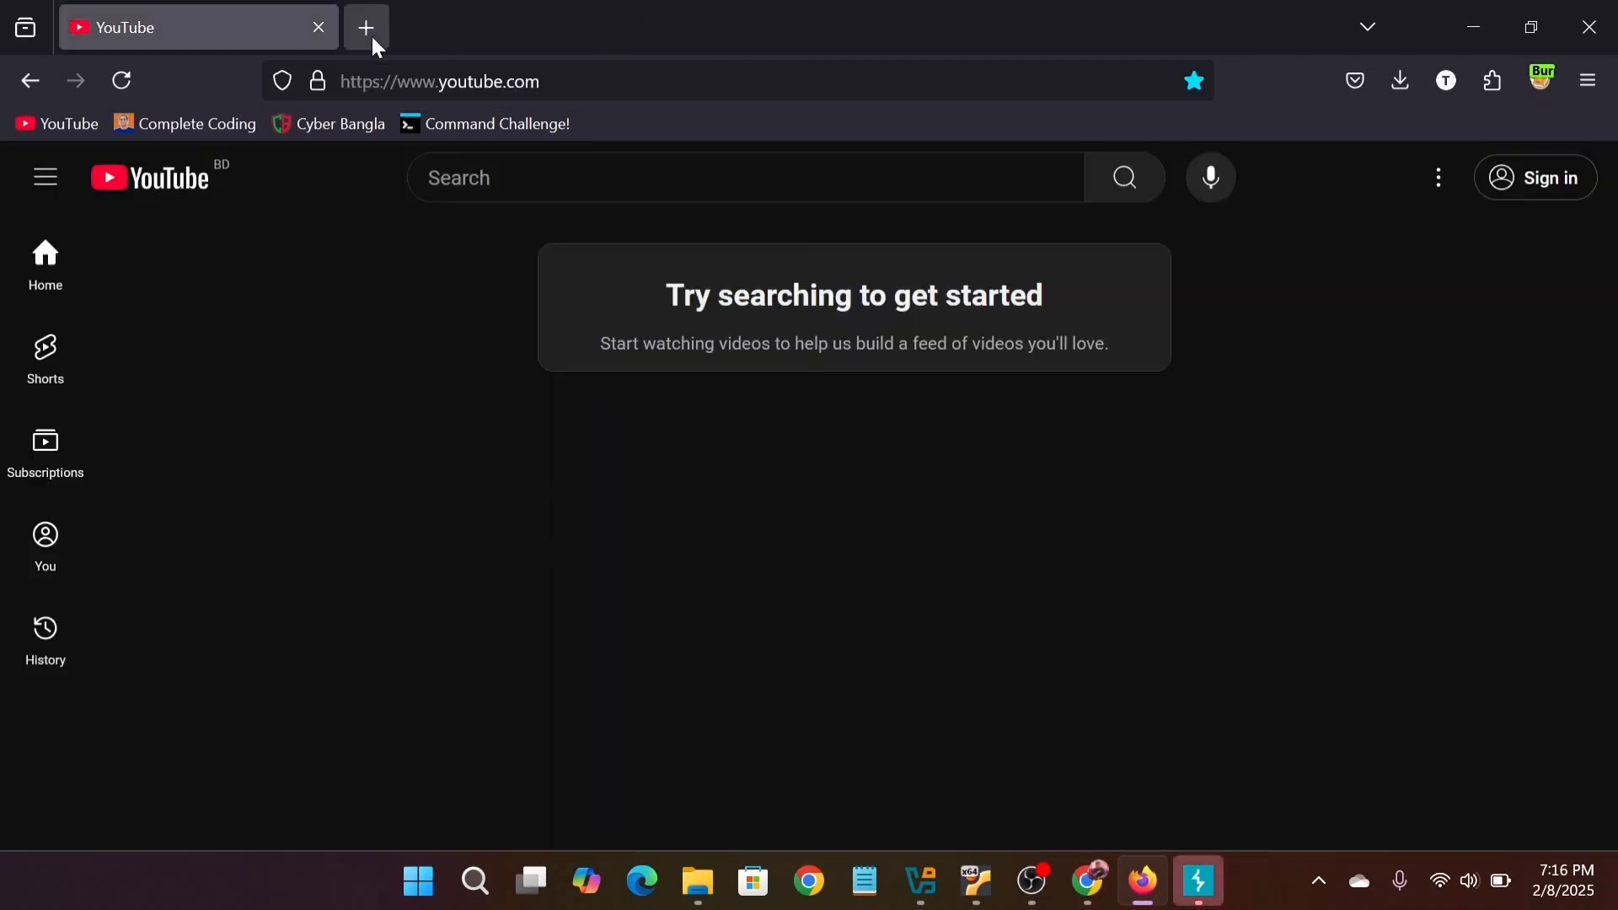
Enter the address youtube.com/ in a new Firefox tab without loading it.
left_click(371, 33)
type("youtube.com/")
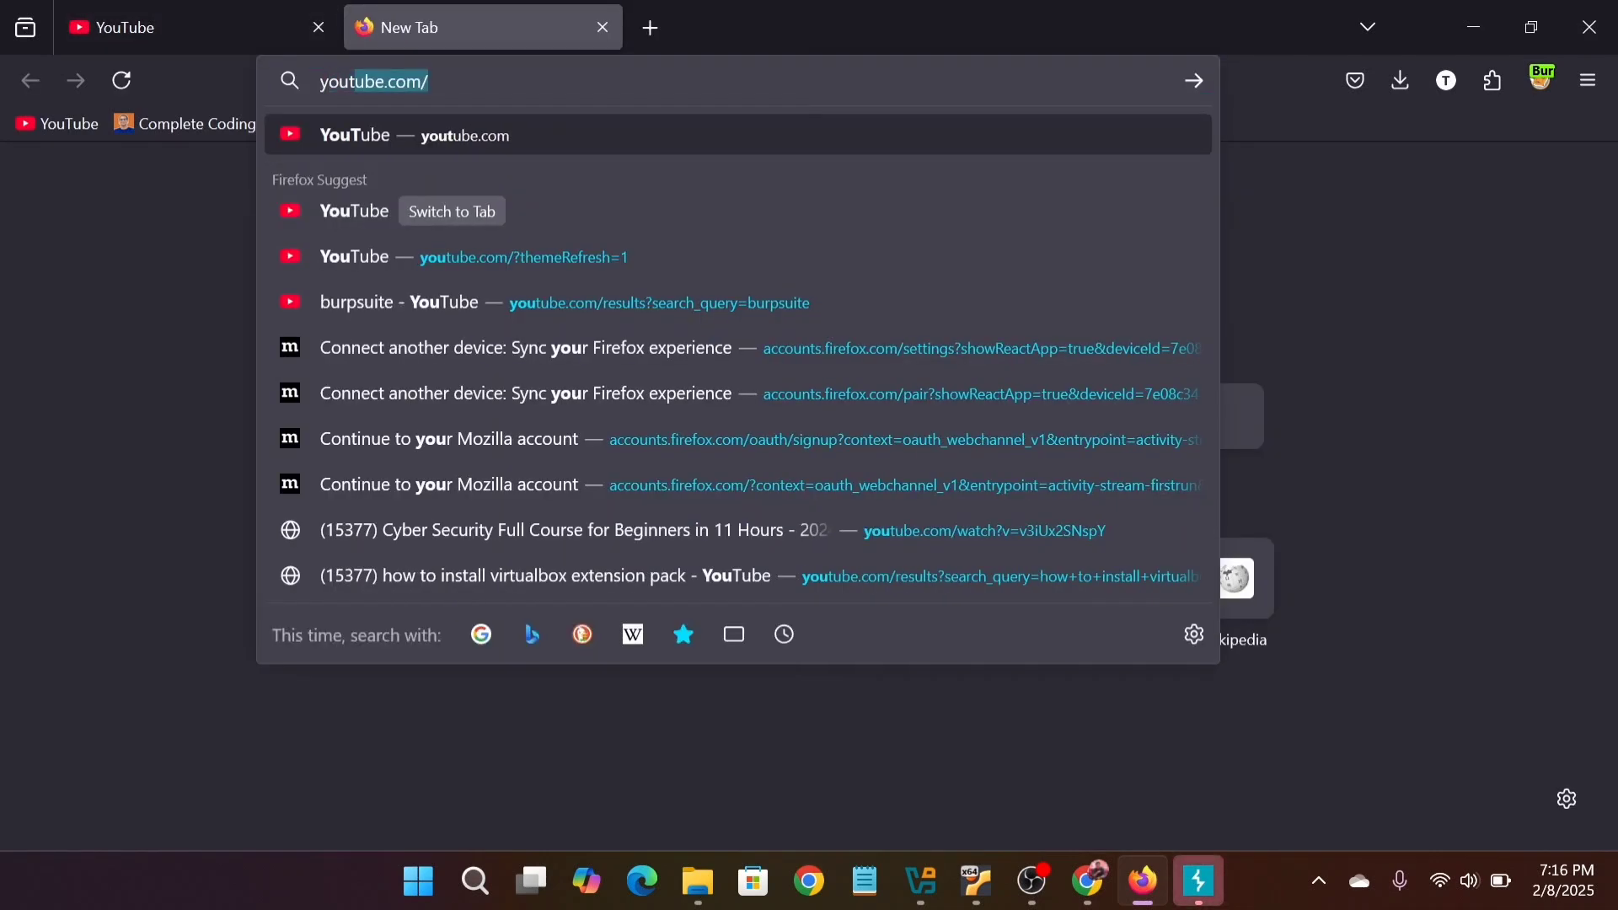
key("Right")
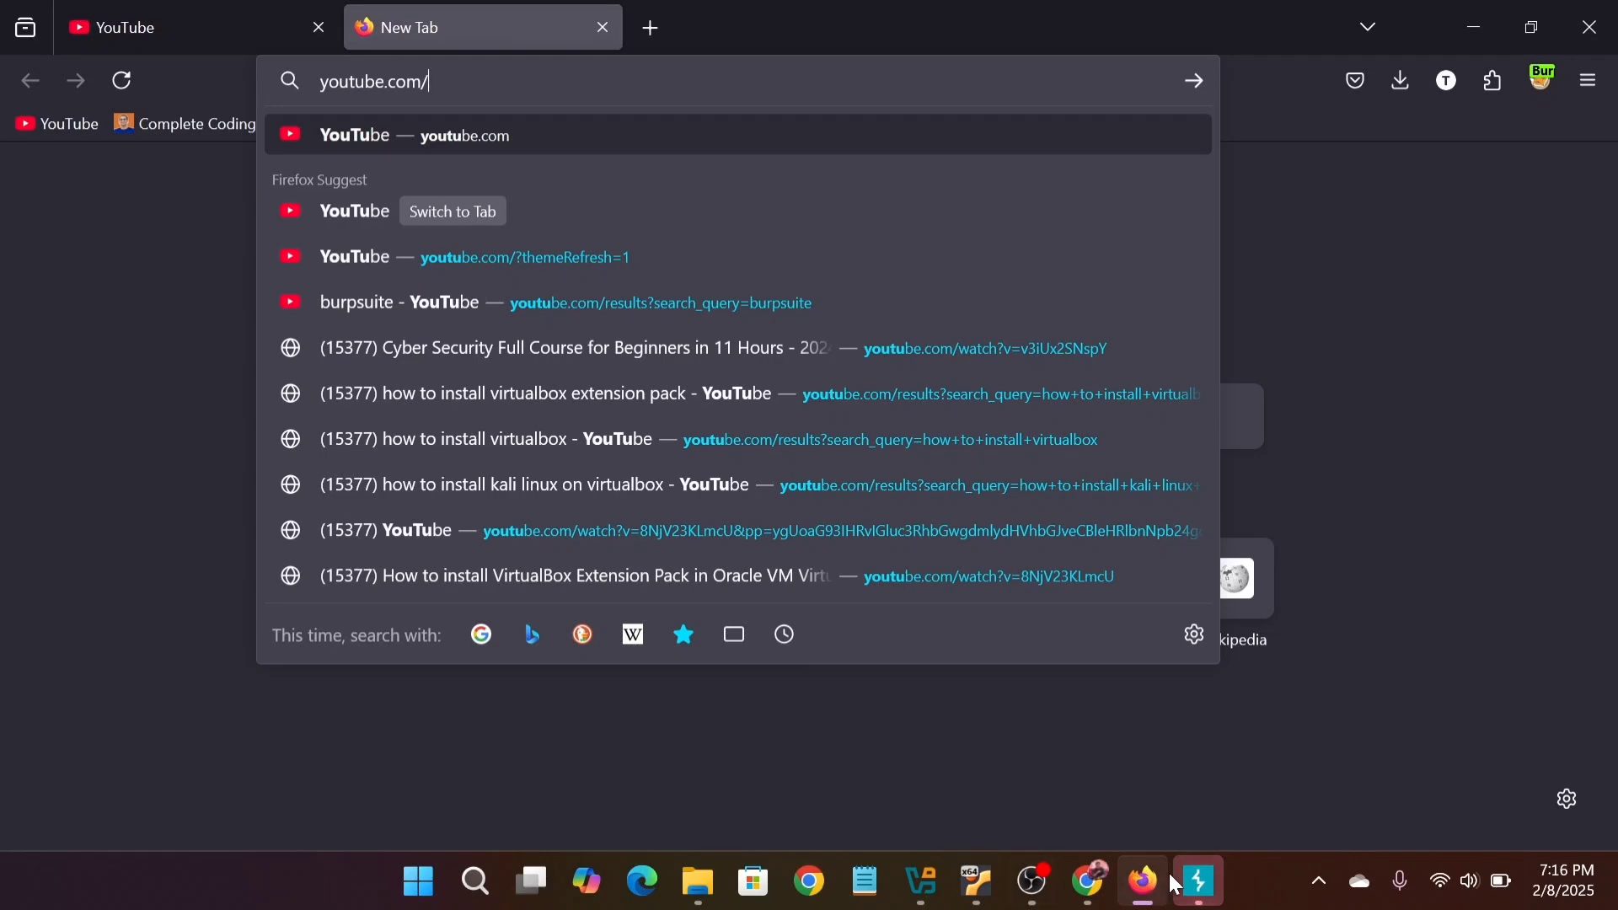
Switch to Burp Suite, enlarge the request pane, and examine the Host and header lines of the intercepted YouTube request.
left_click(1211, 896)
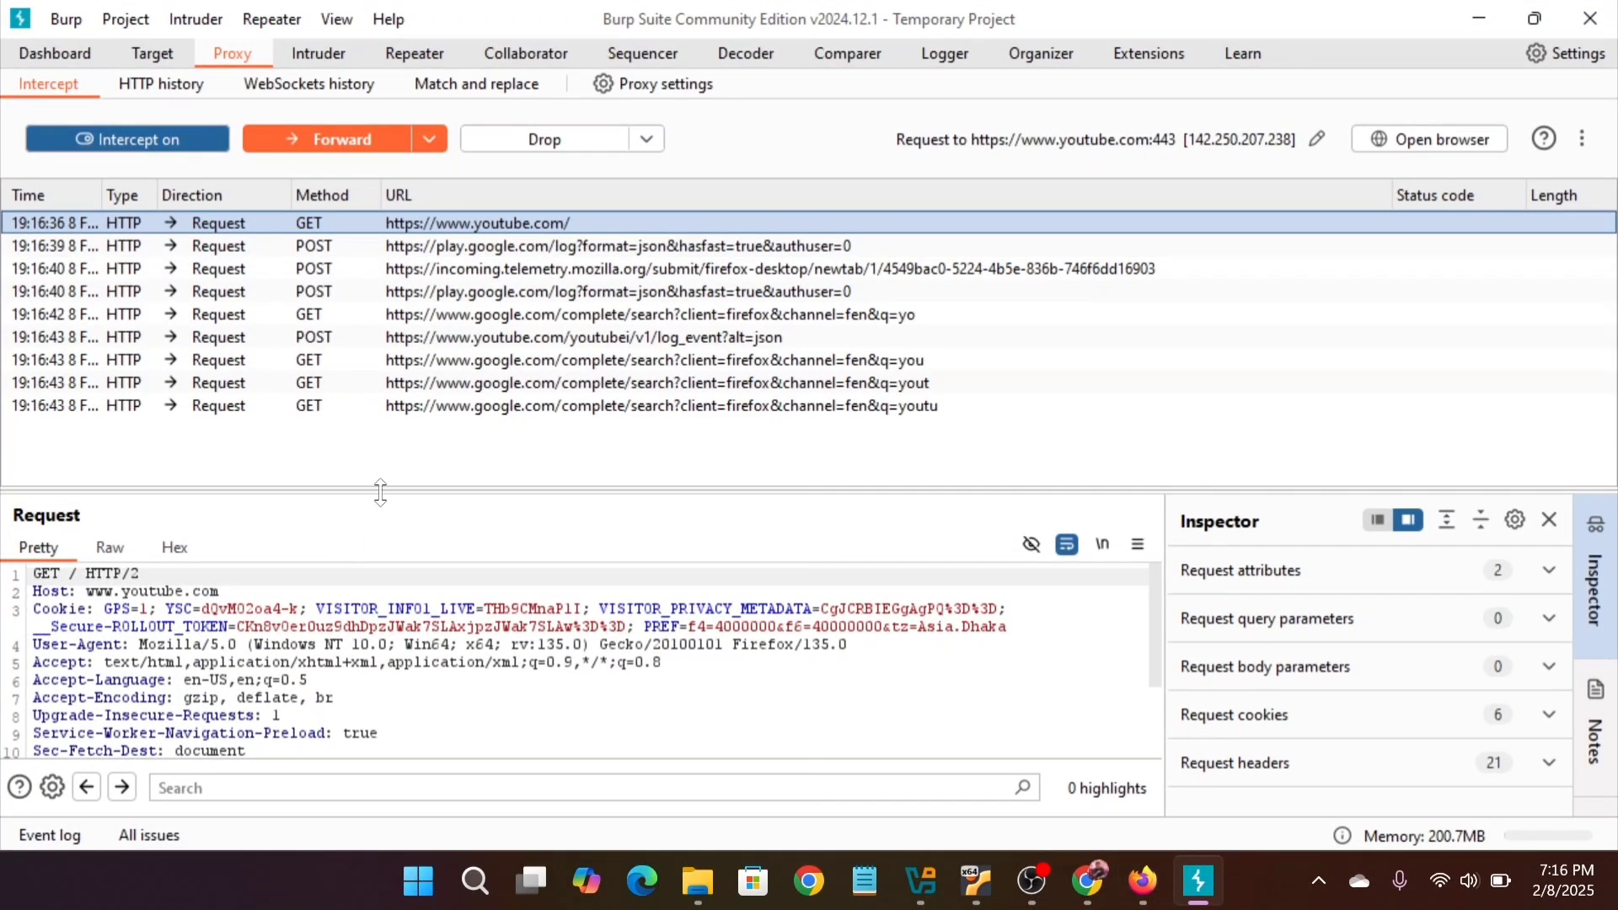
left_click_drag(379, 489, 403, 309)
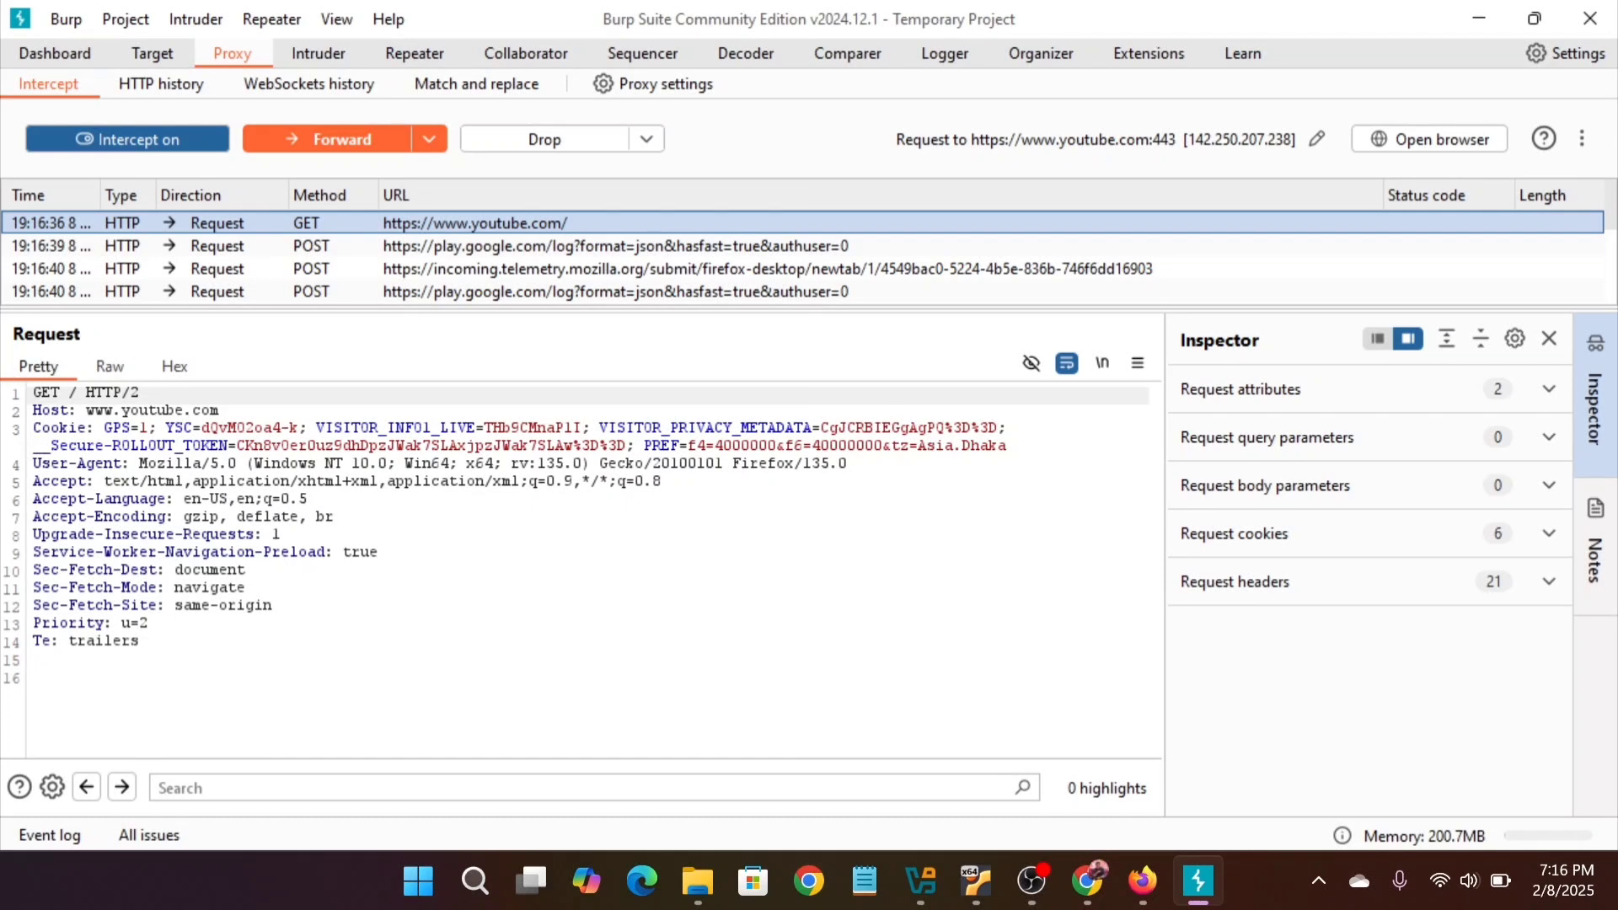
left_click_drag(219, 411, 87, 410)
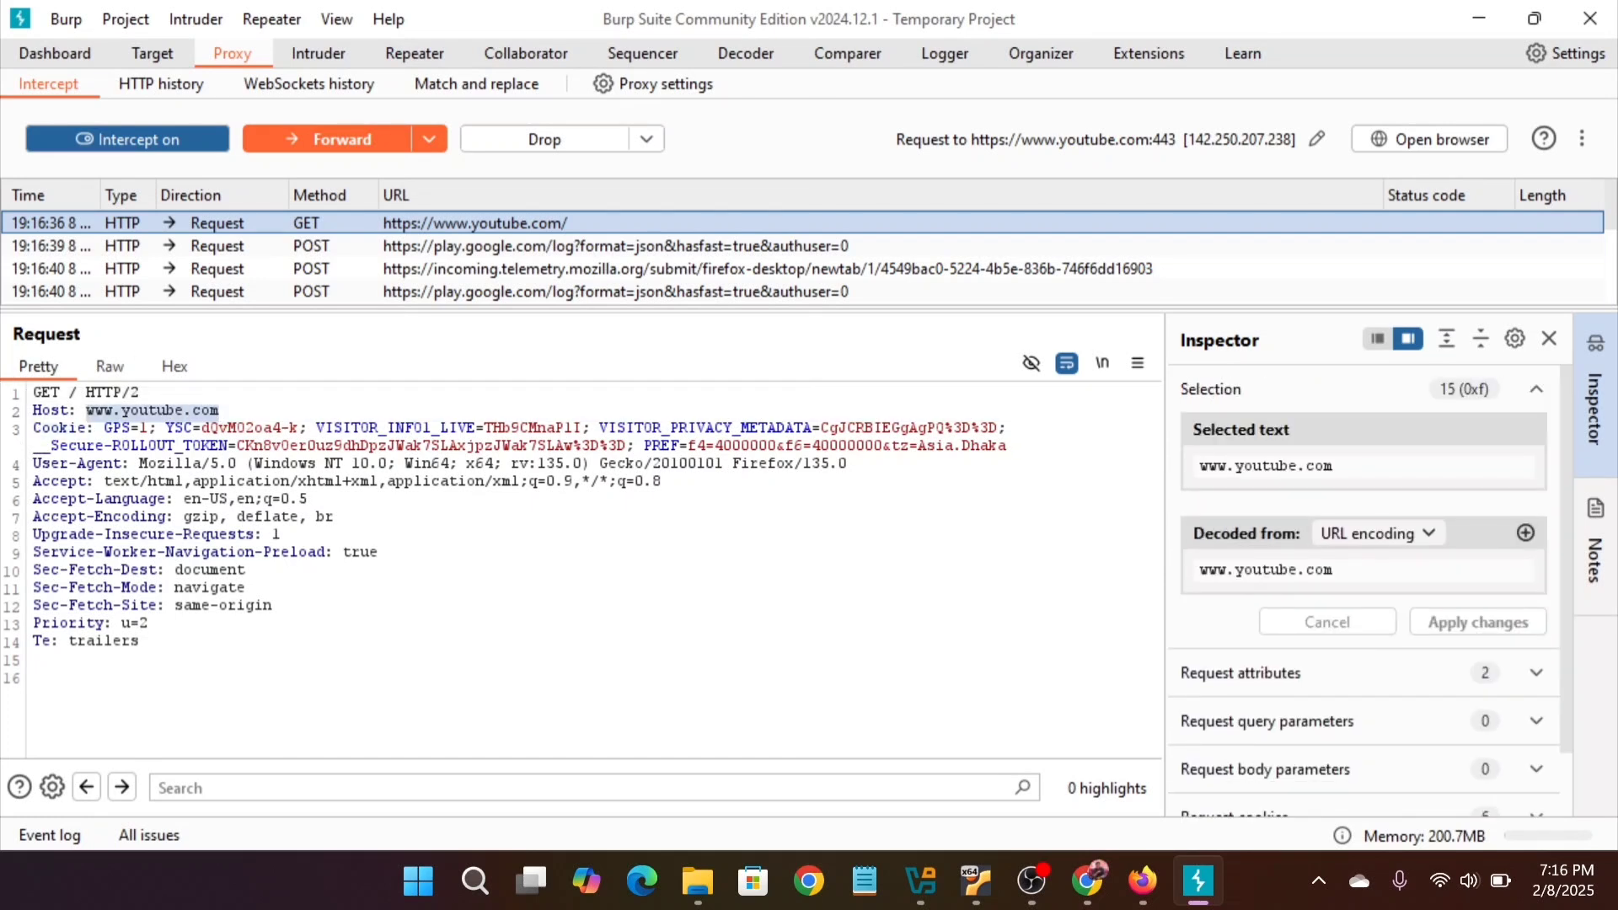
left_click_drag(85, 660, 17, 427)
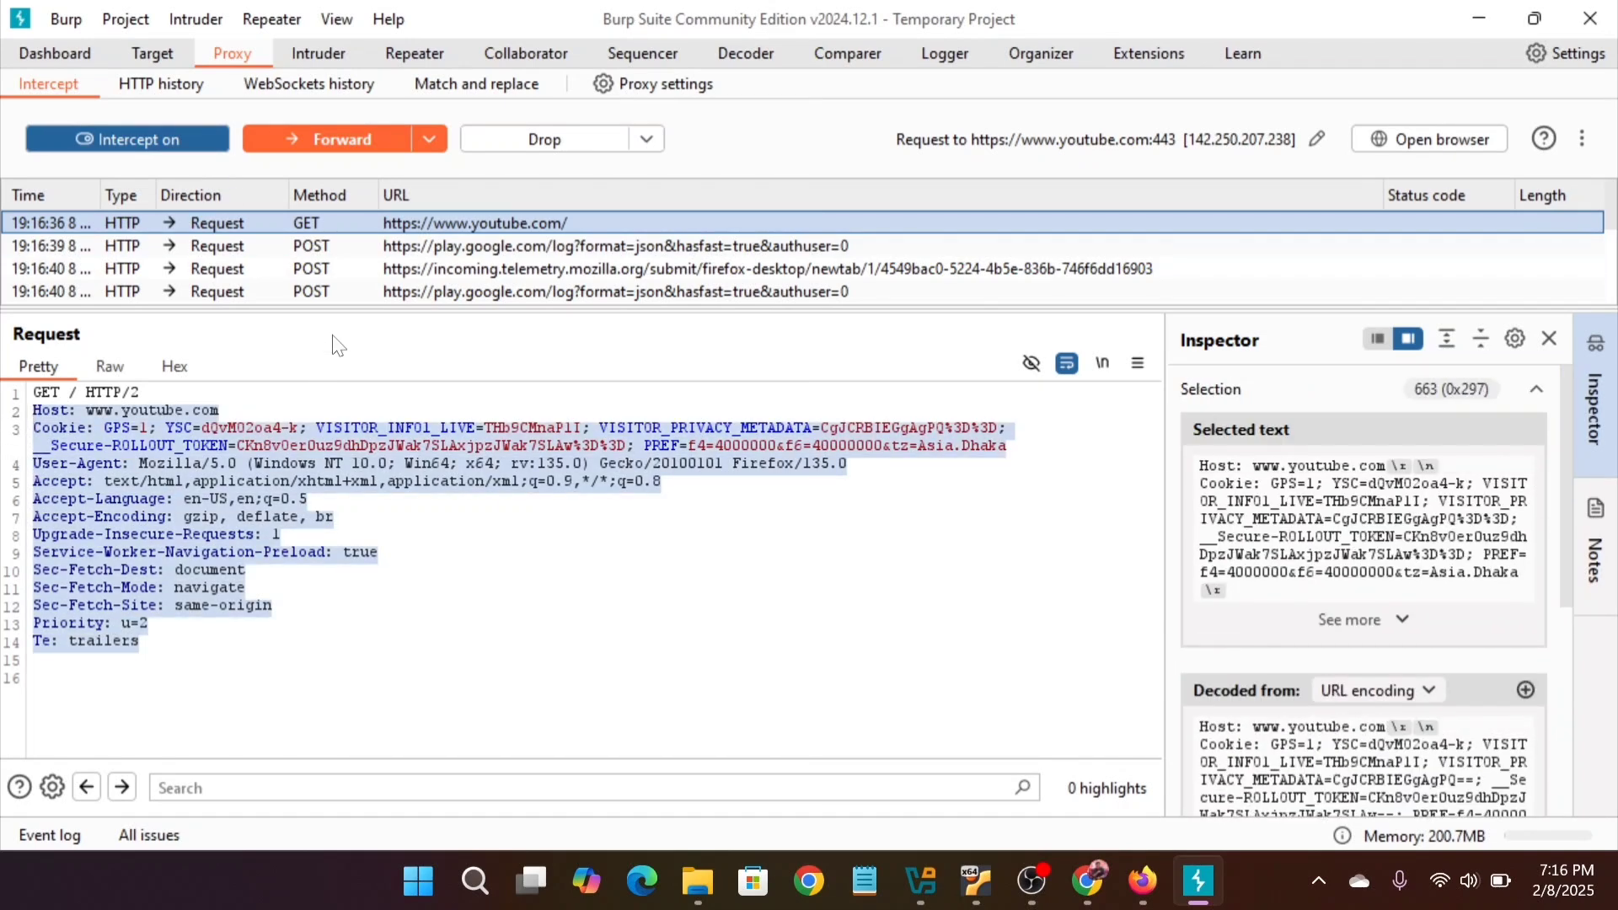
Forward the queued intercepted requests one after another until the YouTube and Google search requests are cleared.
left_click(354, 149)
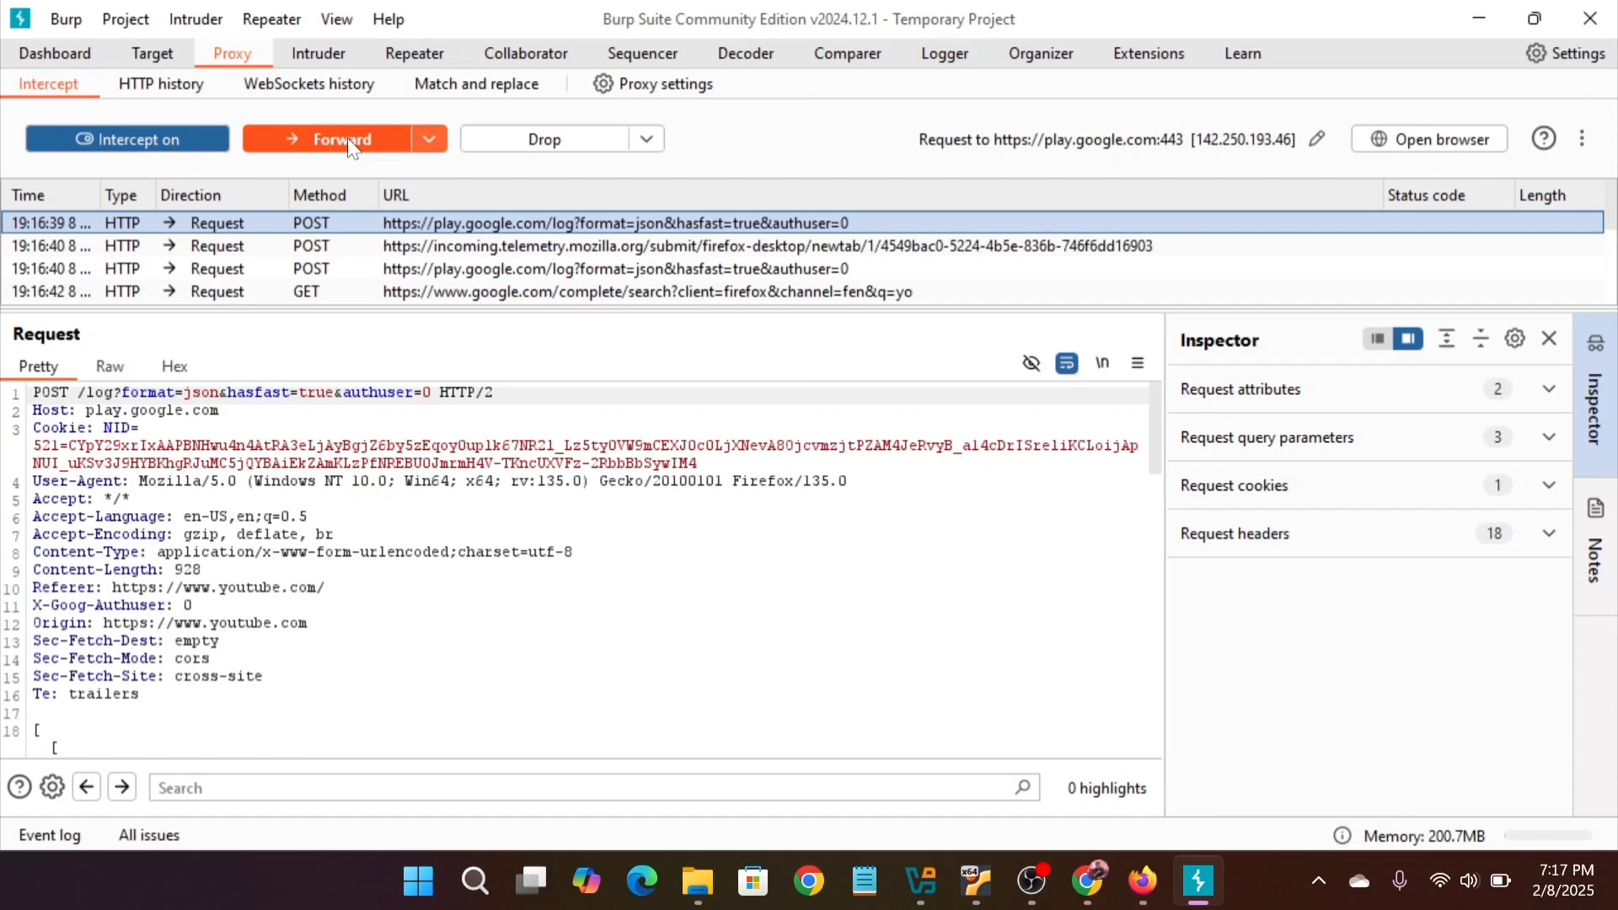
left_click(353, 149)
left_click(353, 150)
left_click(353, 149)
left_click(353, 150)
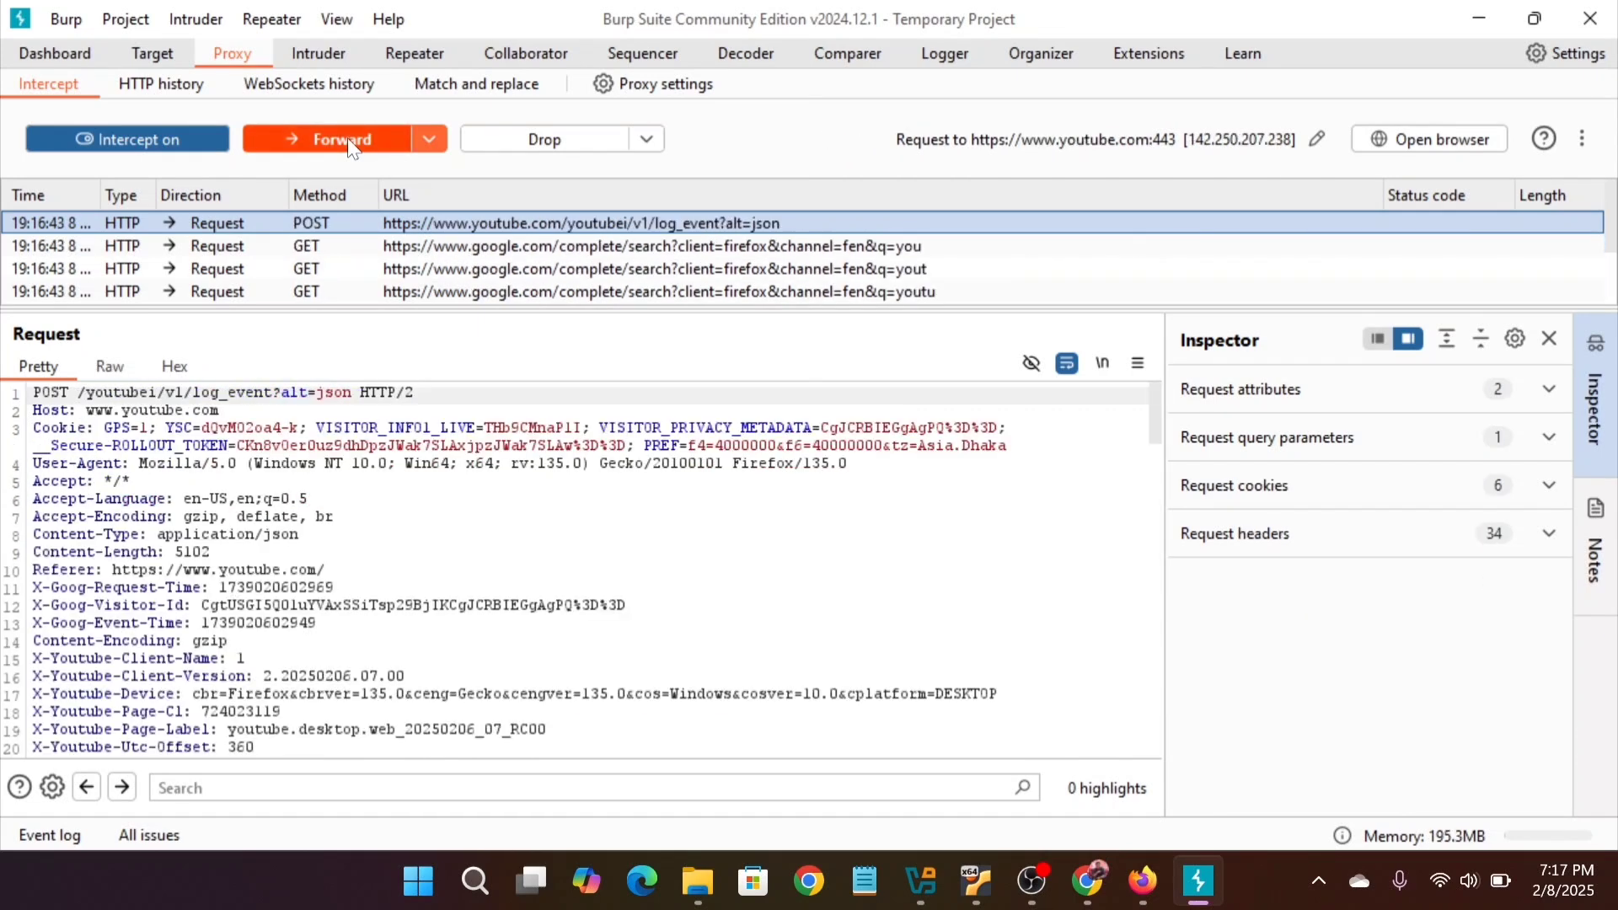
left_click(353, 149)
left_click(353, 149)
left_click(353, 149)
left_click(353, 149)
left_click(353, 149)
left_click(354, 150)
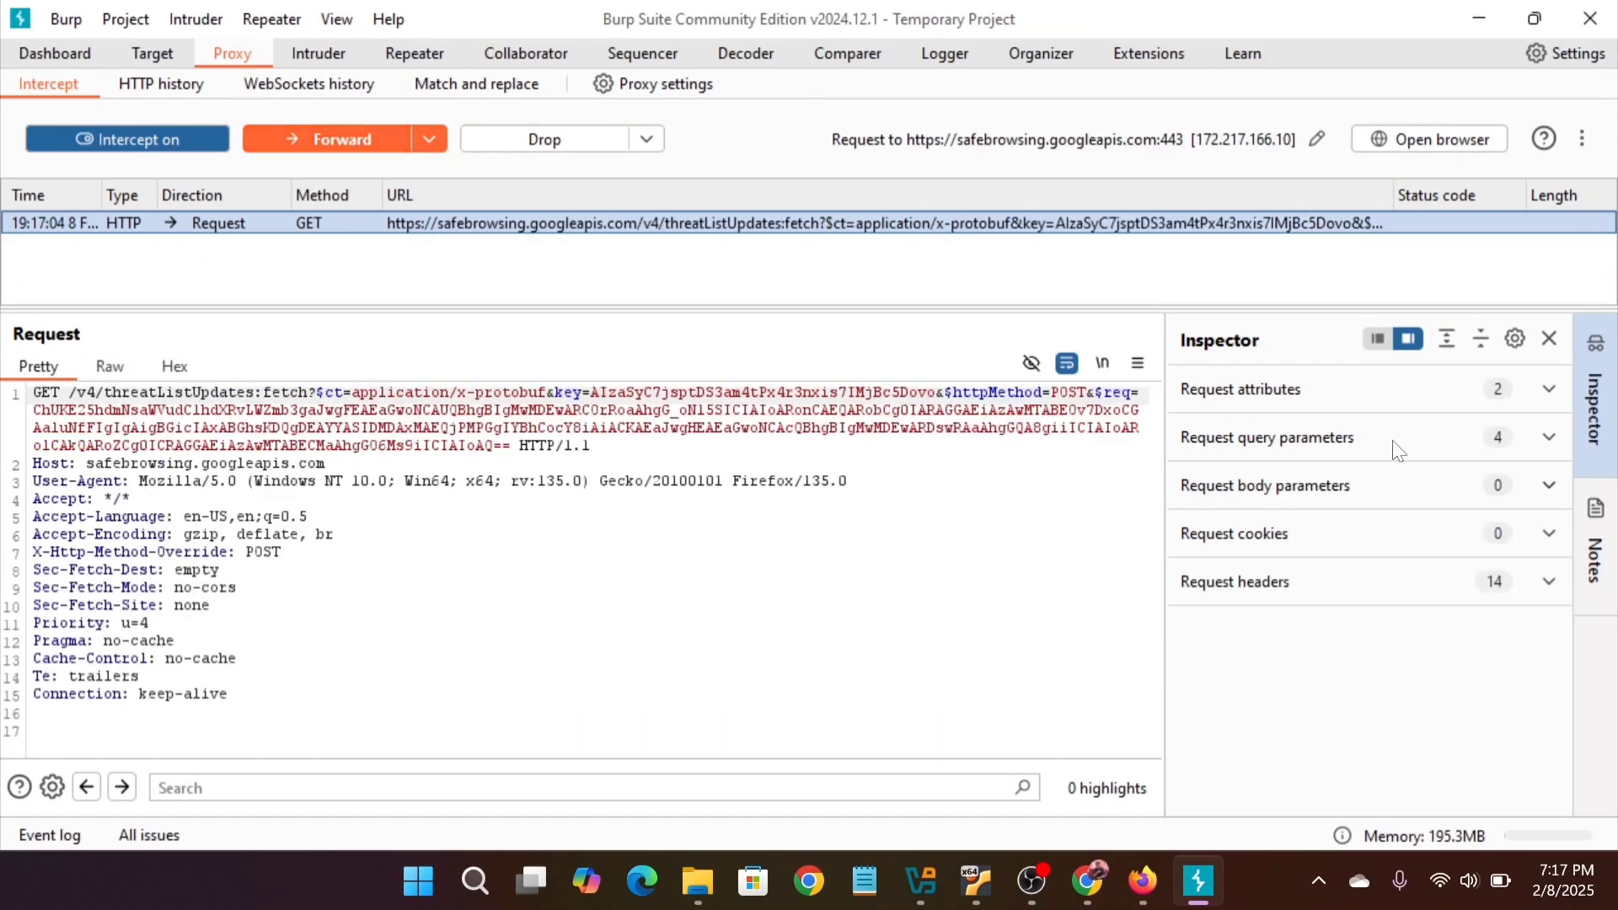
Release the remaining safebrowsing.googleapis.com request in Burp Suite by turning interception off and back on.
left_click(1460, 20)
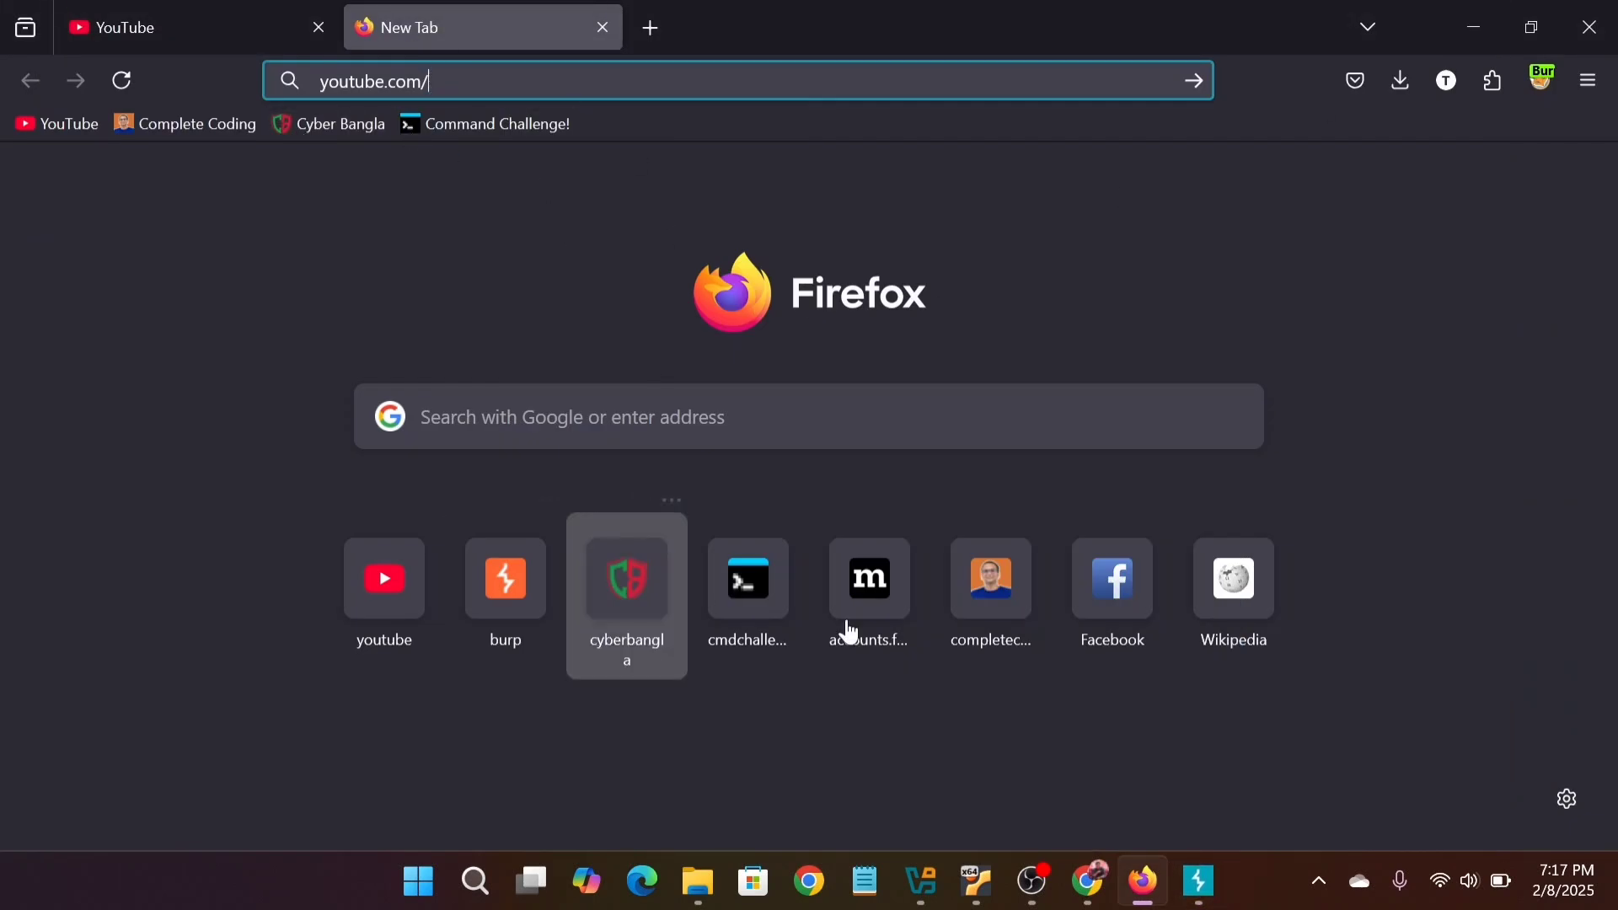
left_click(1199, 880)
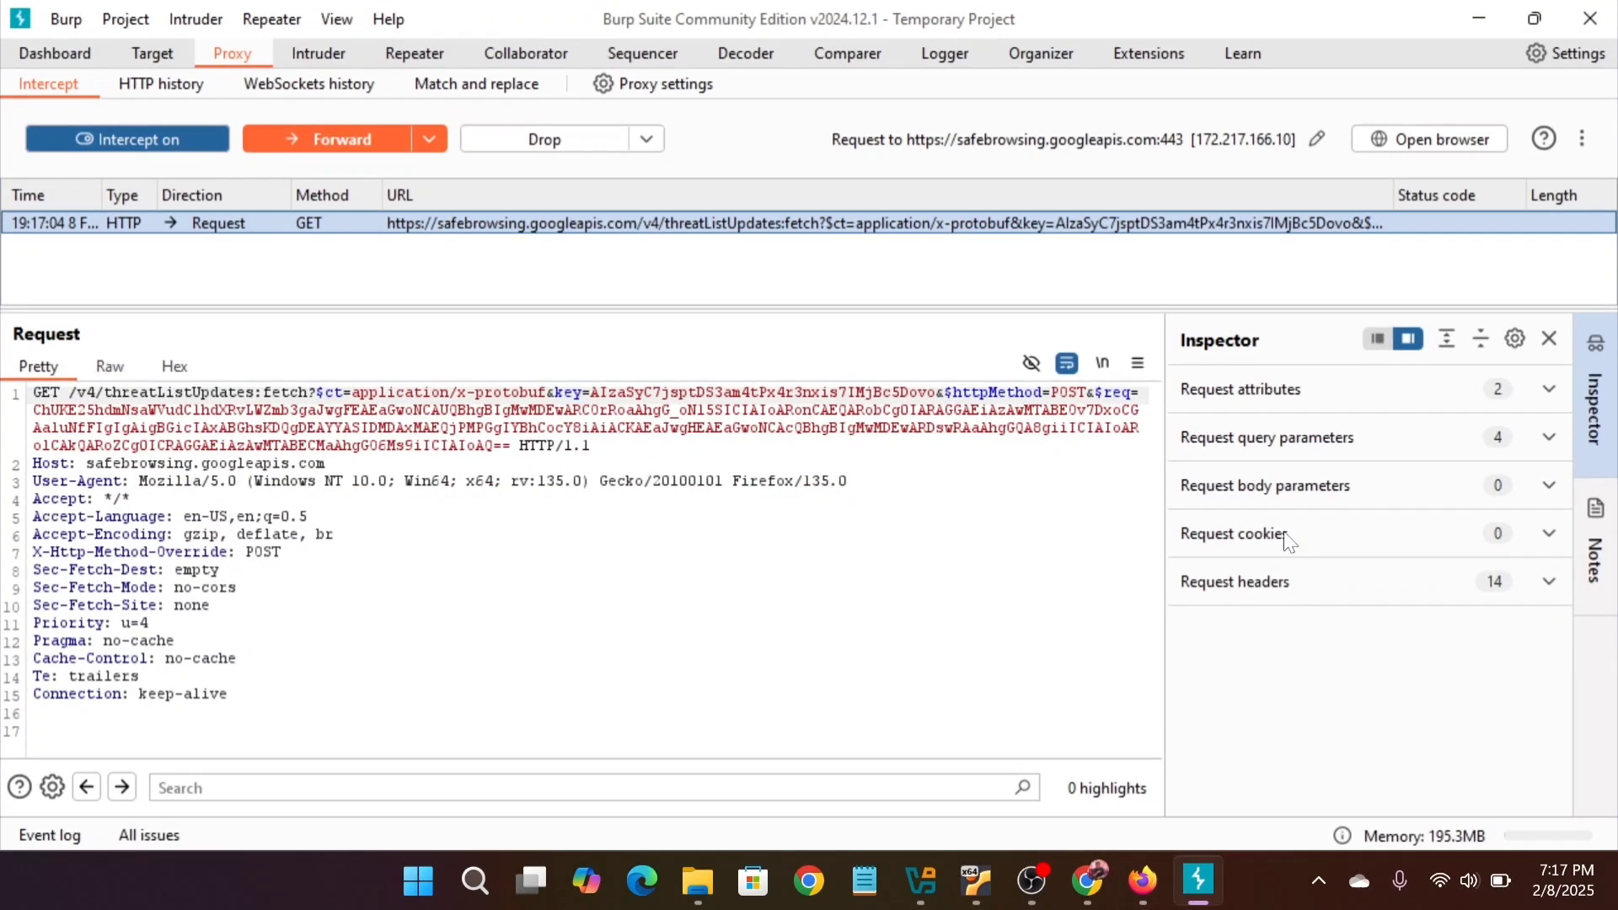
left_click(79, 146)
left_click(76, 143)
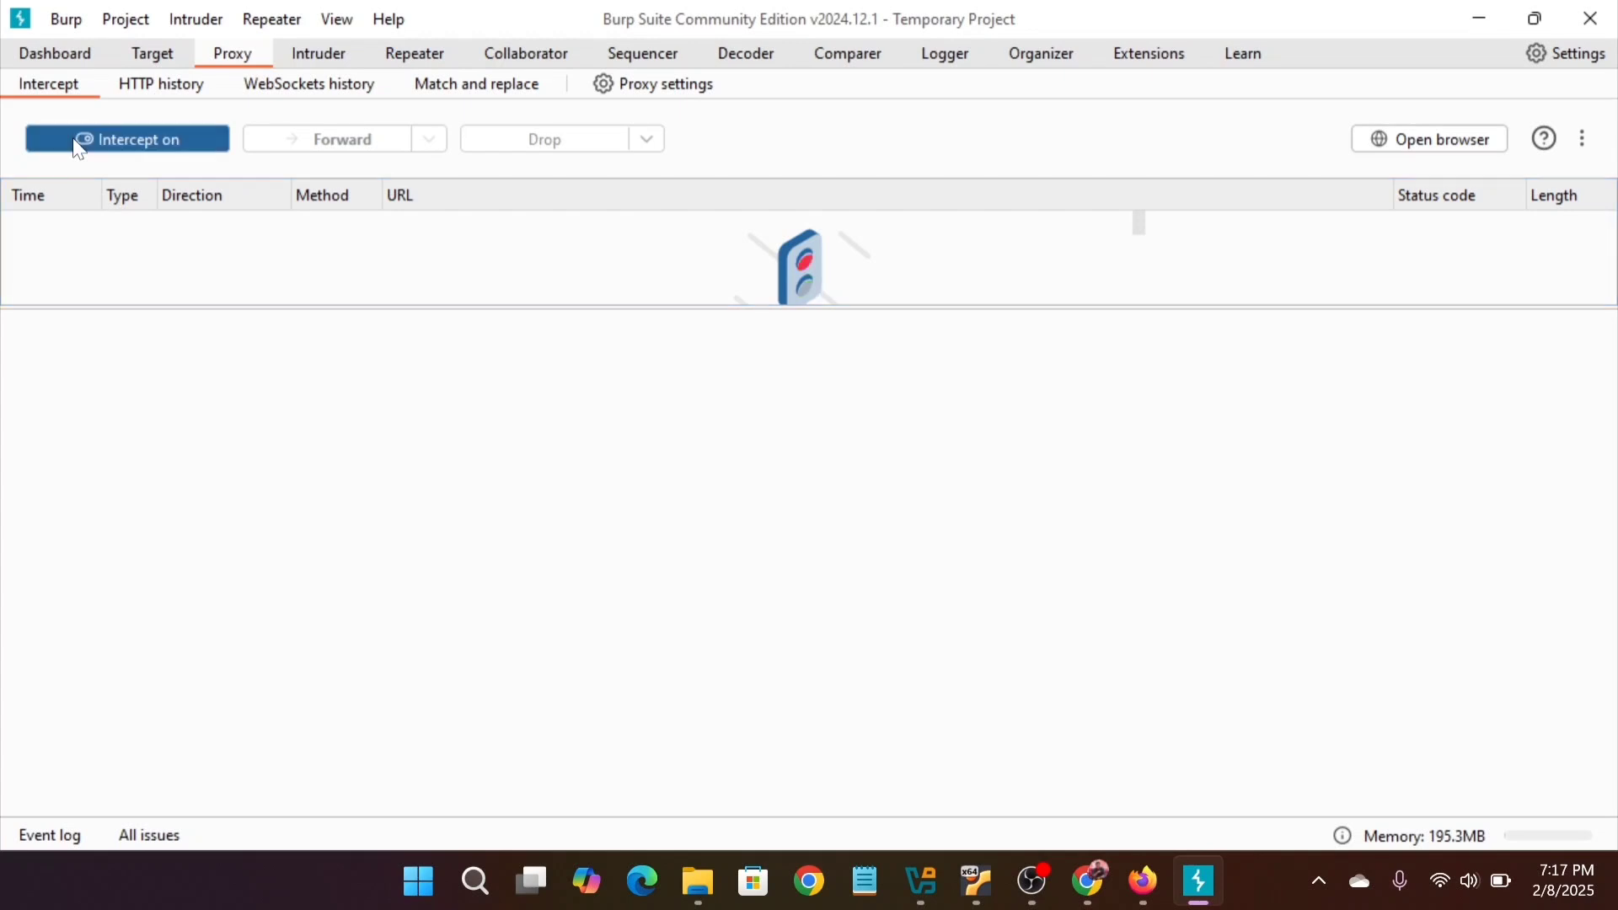
Load youtube.com in the new Firefox tab and switch back to Burp Suite to see the intercepted request.
left_click(1467, 13)
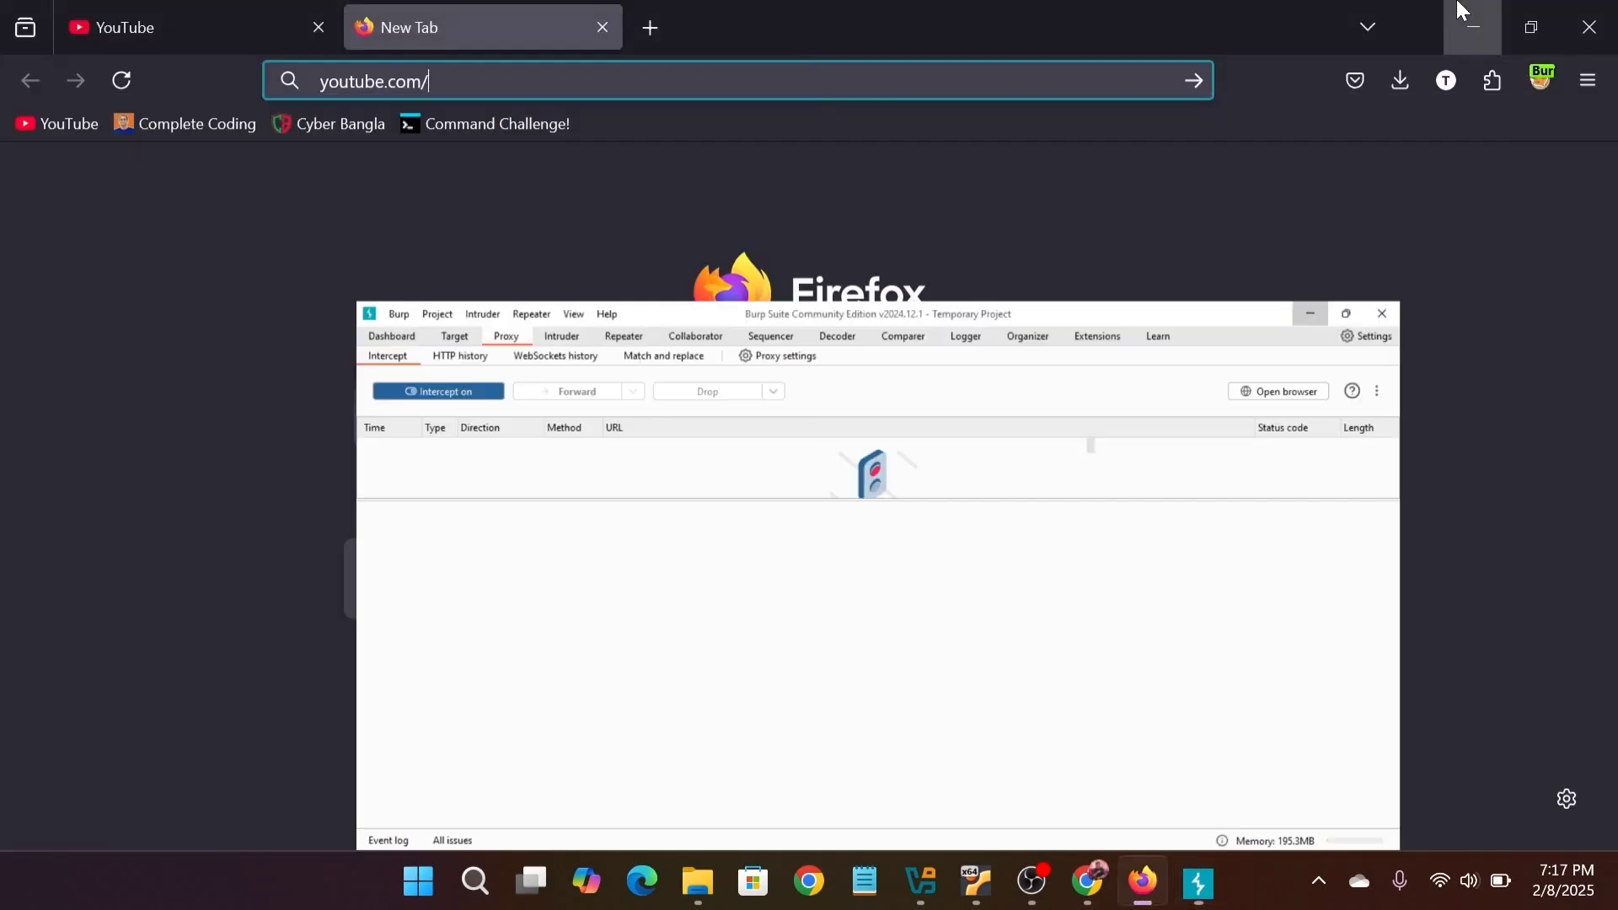
key("Return")
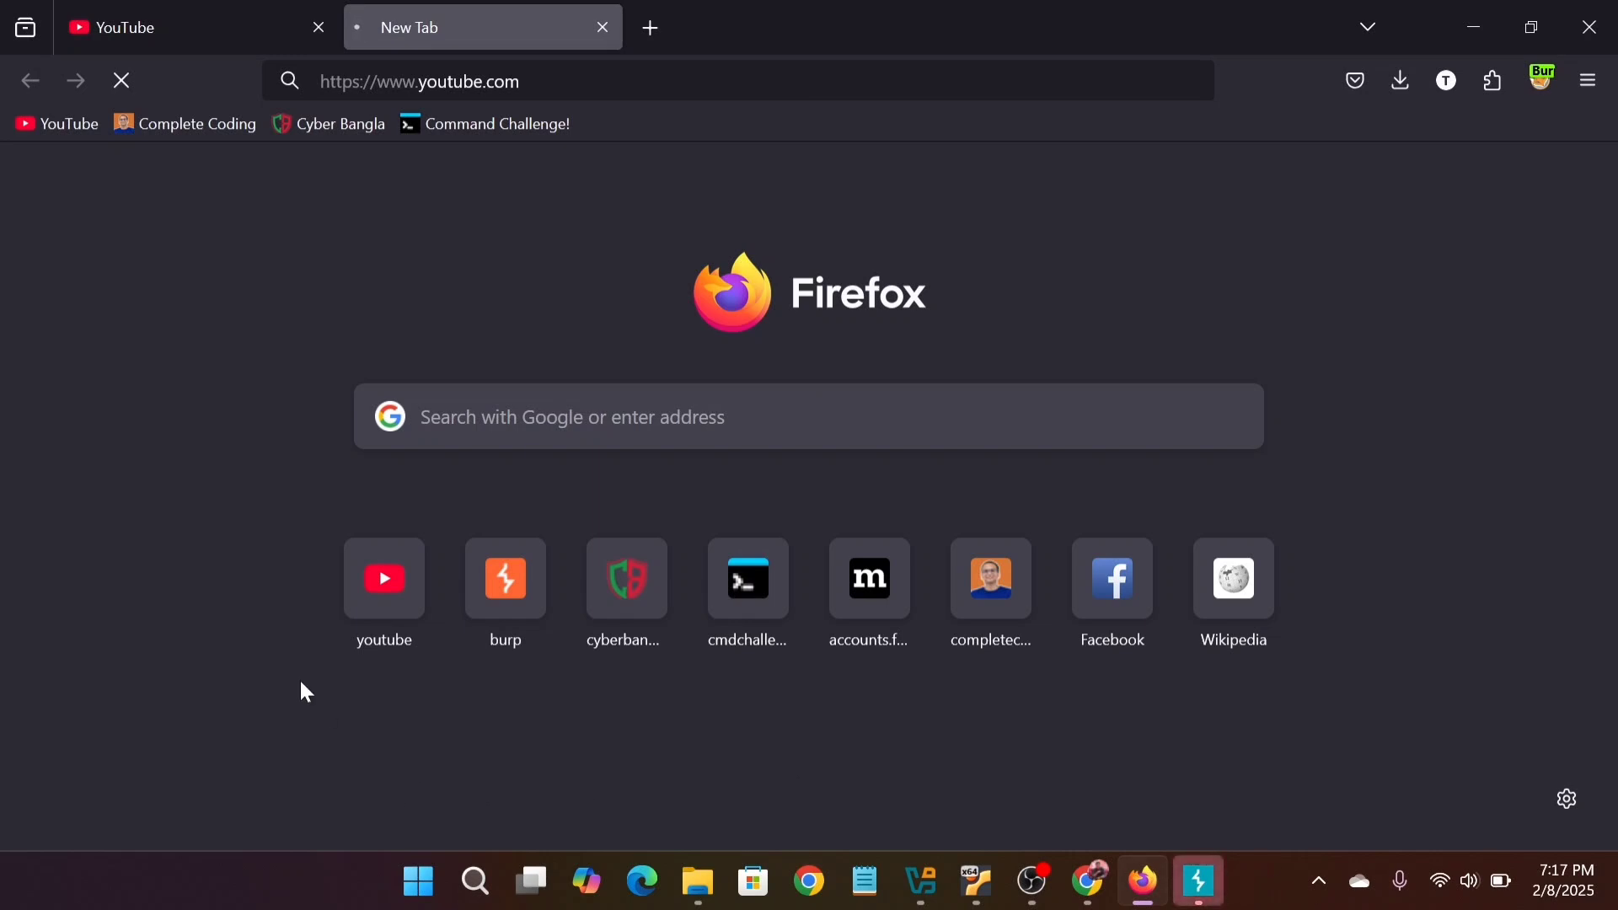
mouse_move(1224, 901)
left_click(1210, 878)
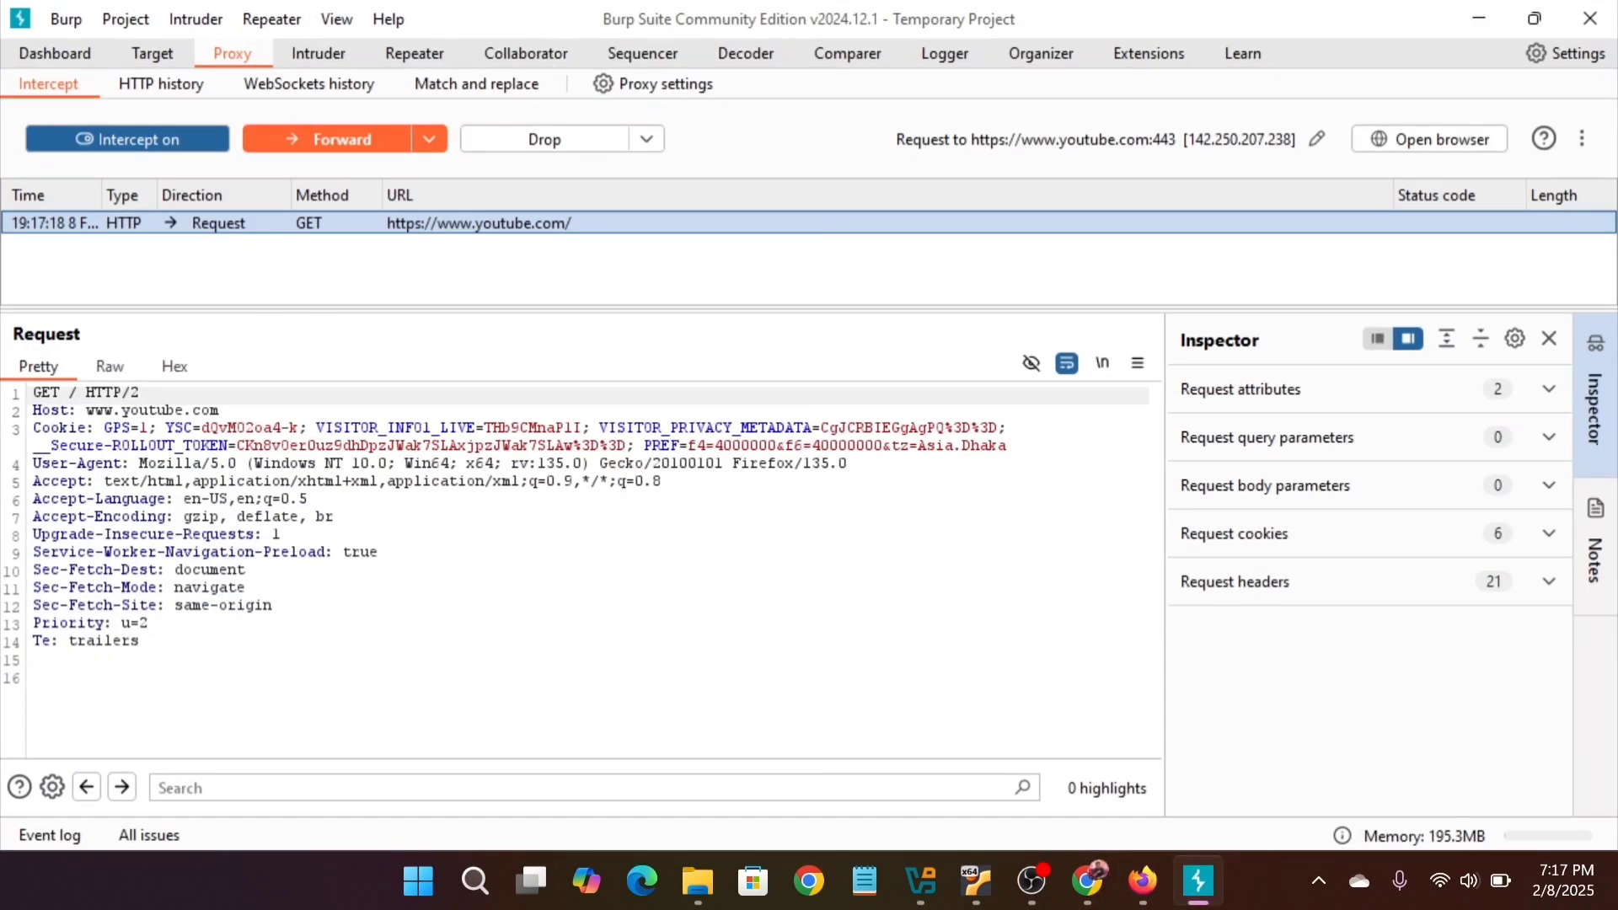
Examine the intercepted youtube.com GET request, including its Host, Cookie, User-Agent and Priority headers, and the googleads.g.doubleclick.net entry in the queue.
left_click_drag(168, 682, 33, 394)
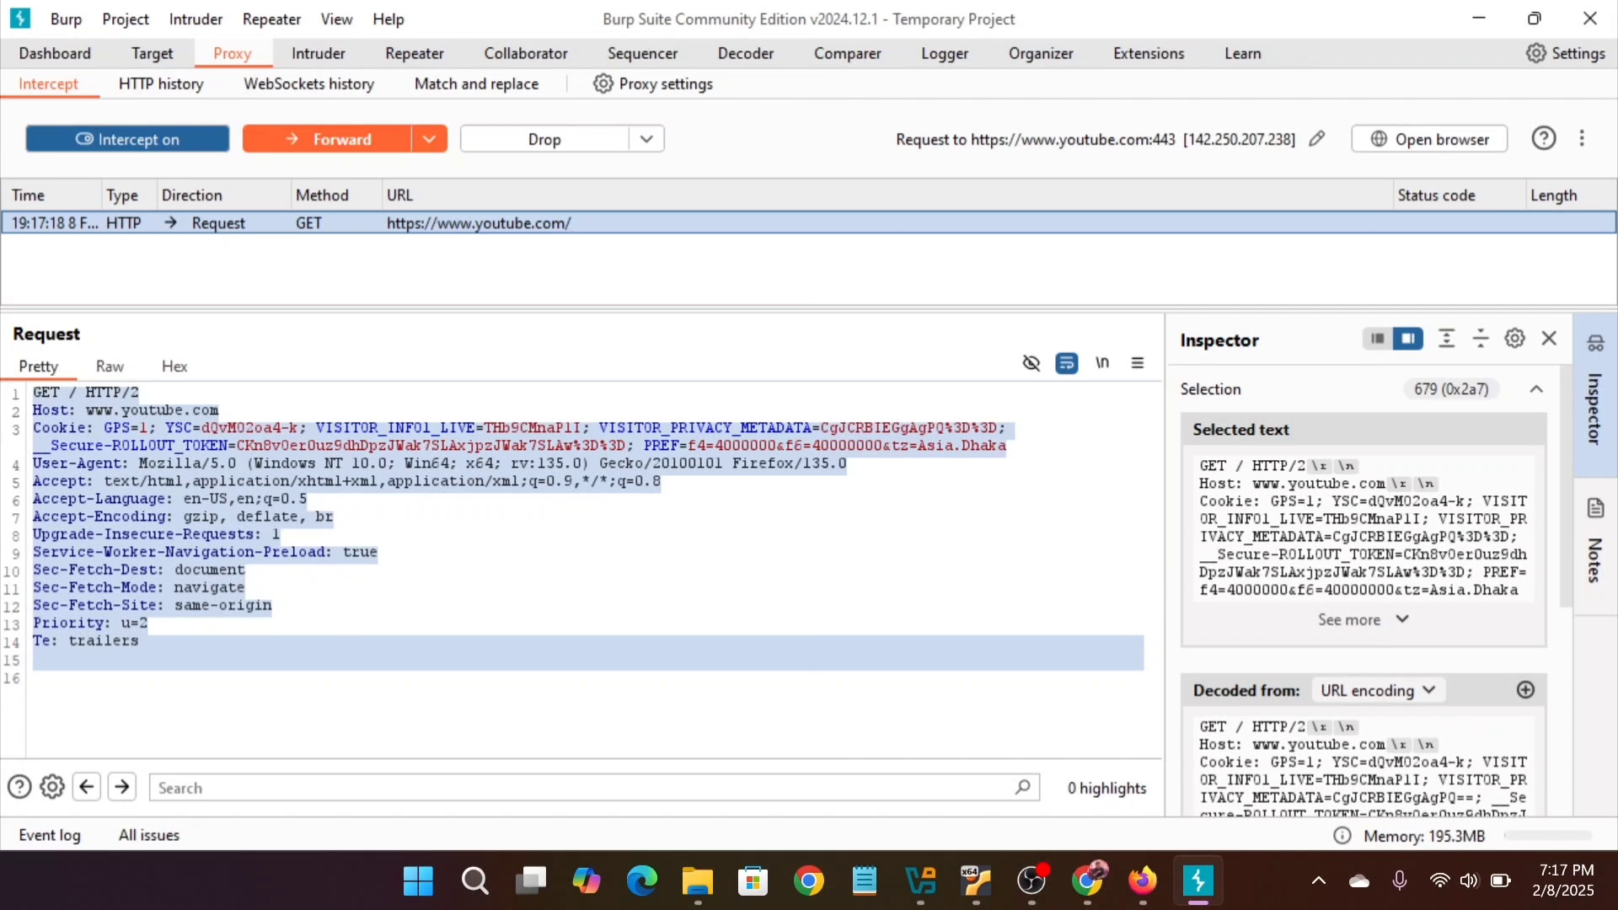
left_click(33, 395)
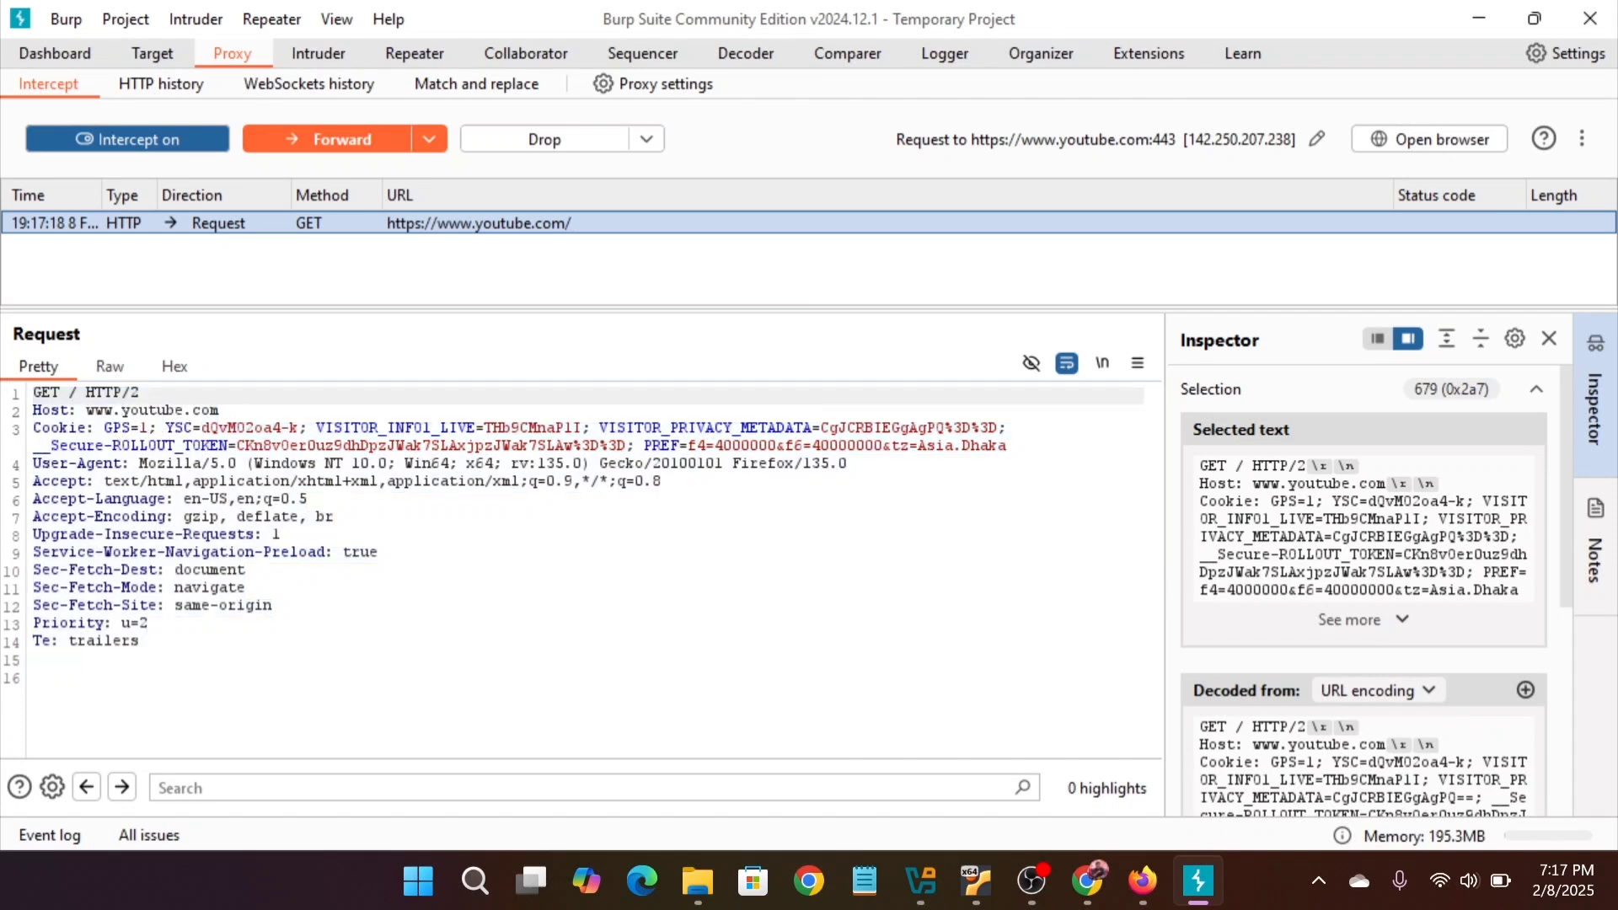
left_click(34, 430)
left_click_drag(220, 411, 86, 413)
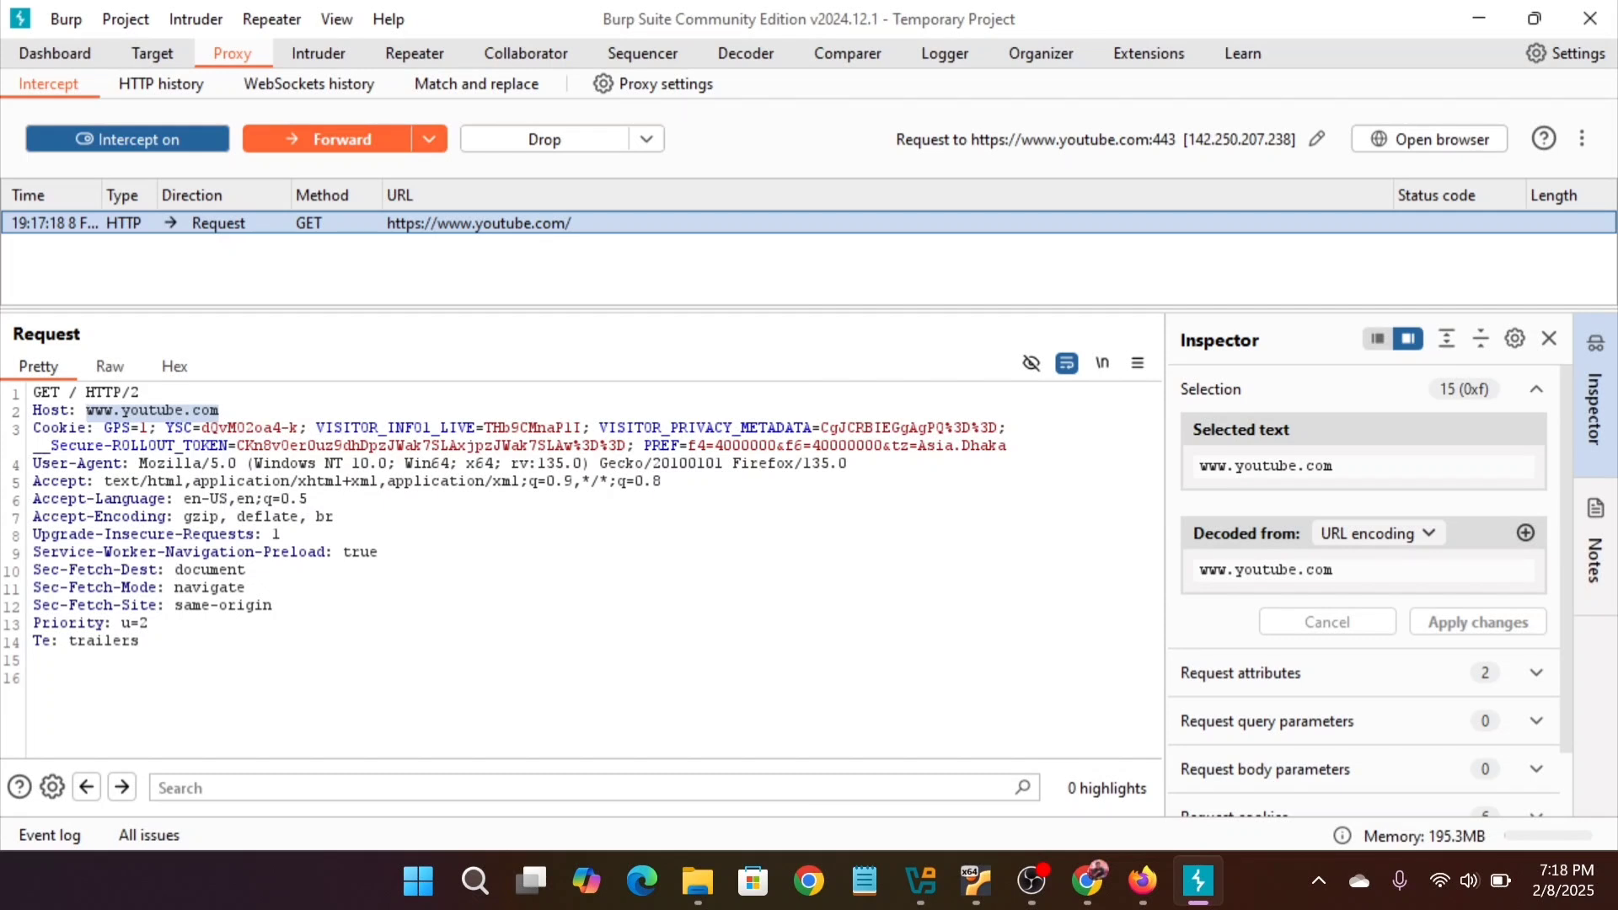
left_click(34, 624)
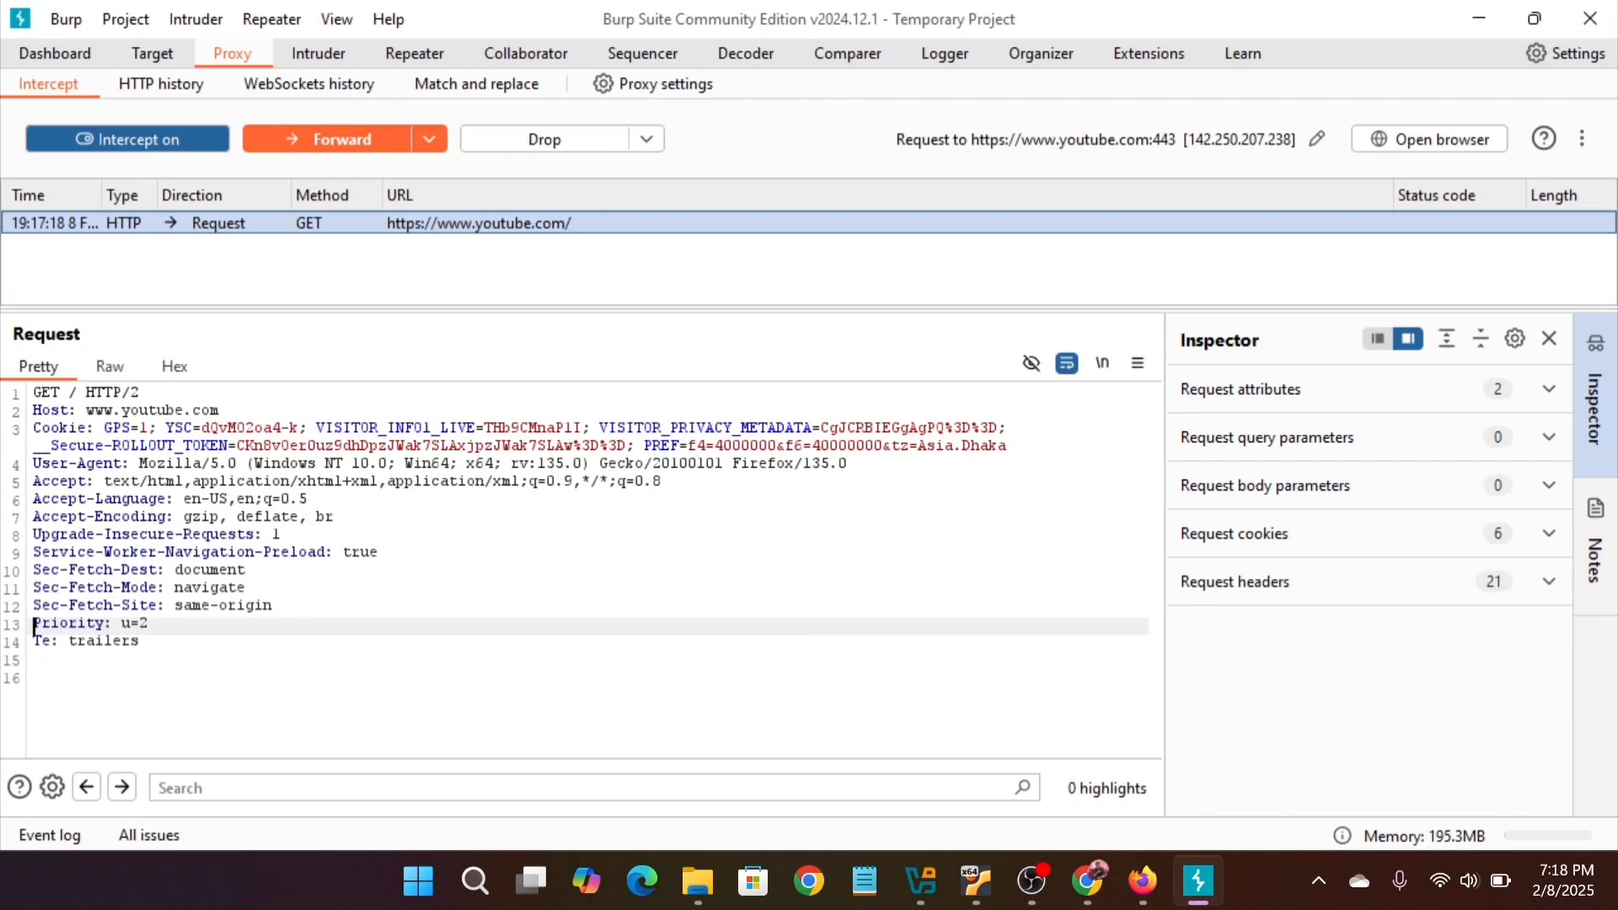
left_click(79, 467)
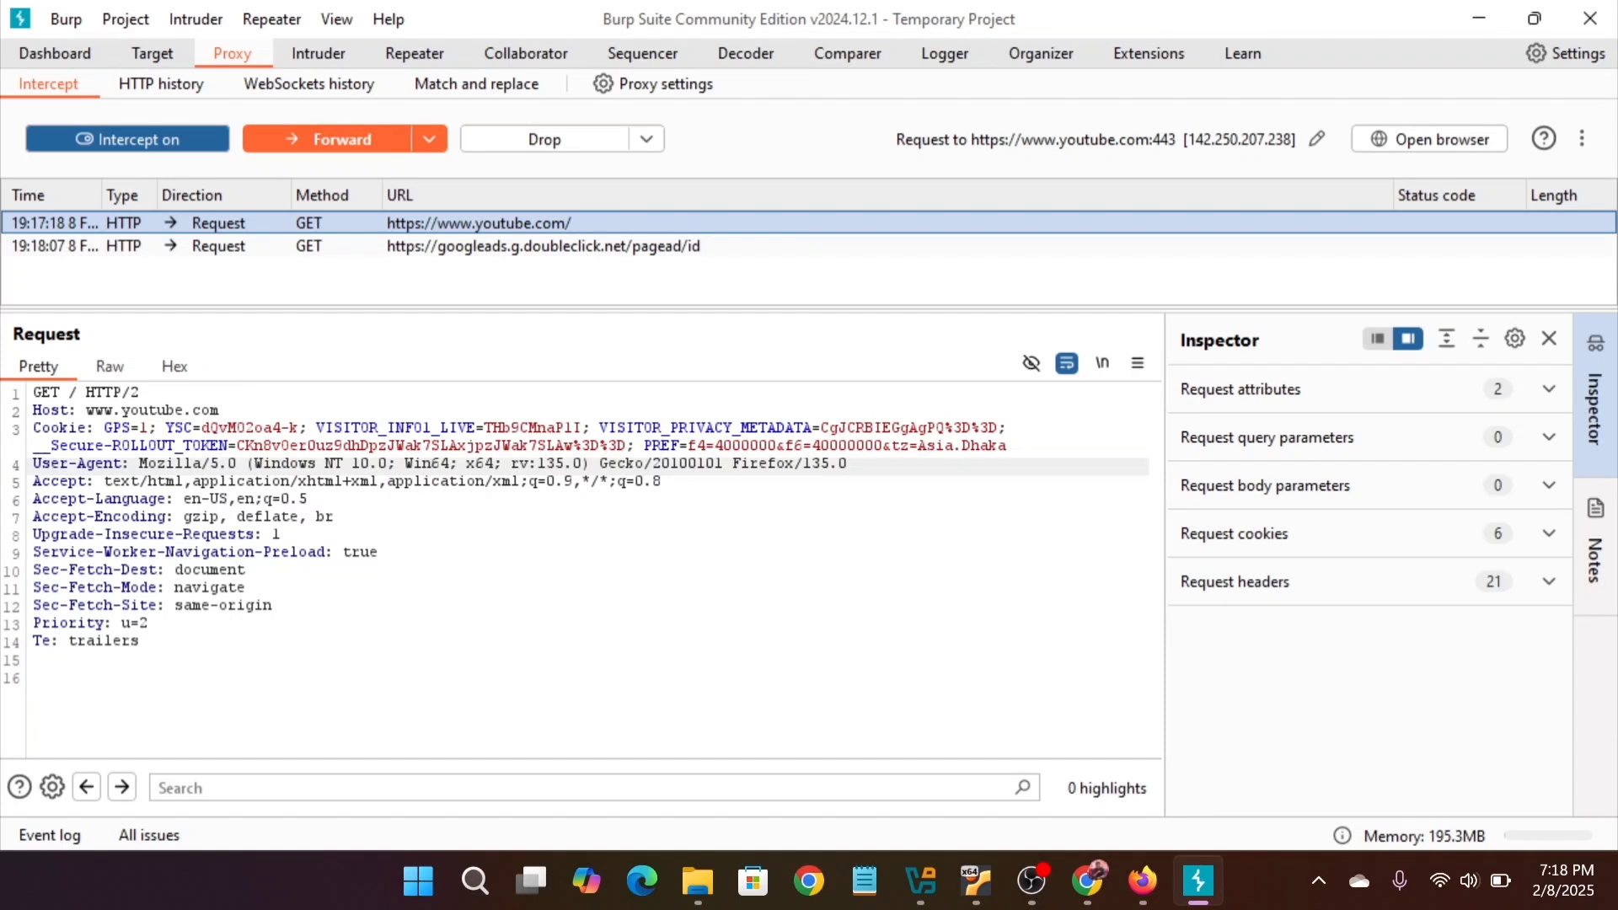
left_click(285, 247)
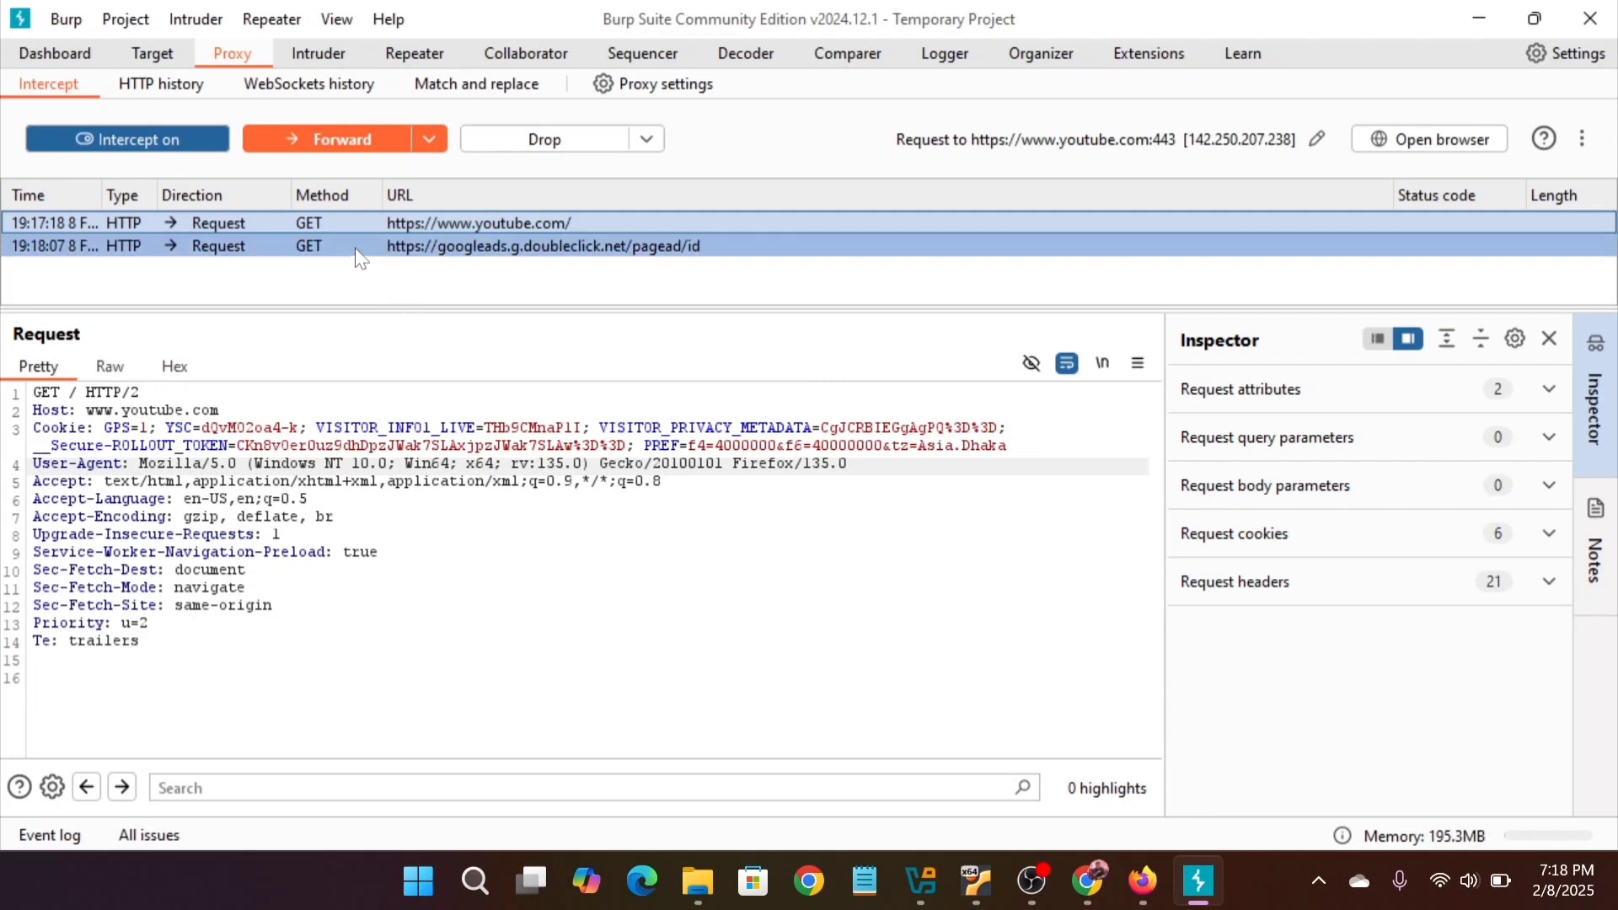
left_click(365, 222)
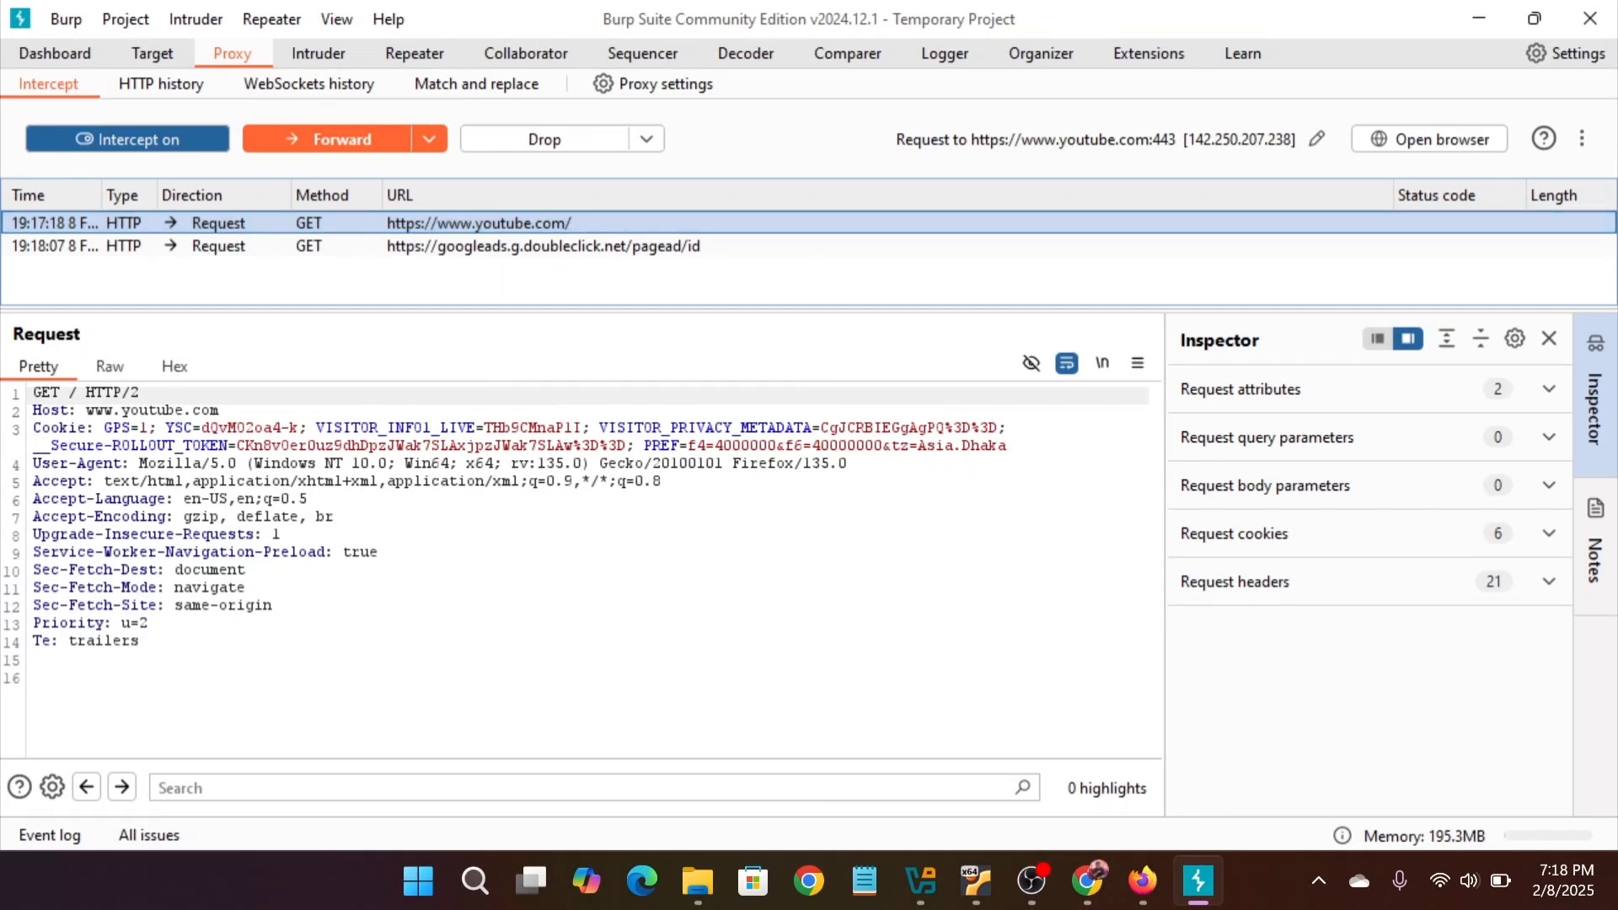
Open the Intruder and Repeater tools and close their introduction screens to show the working views.
key("ctrl+shift+i")
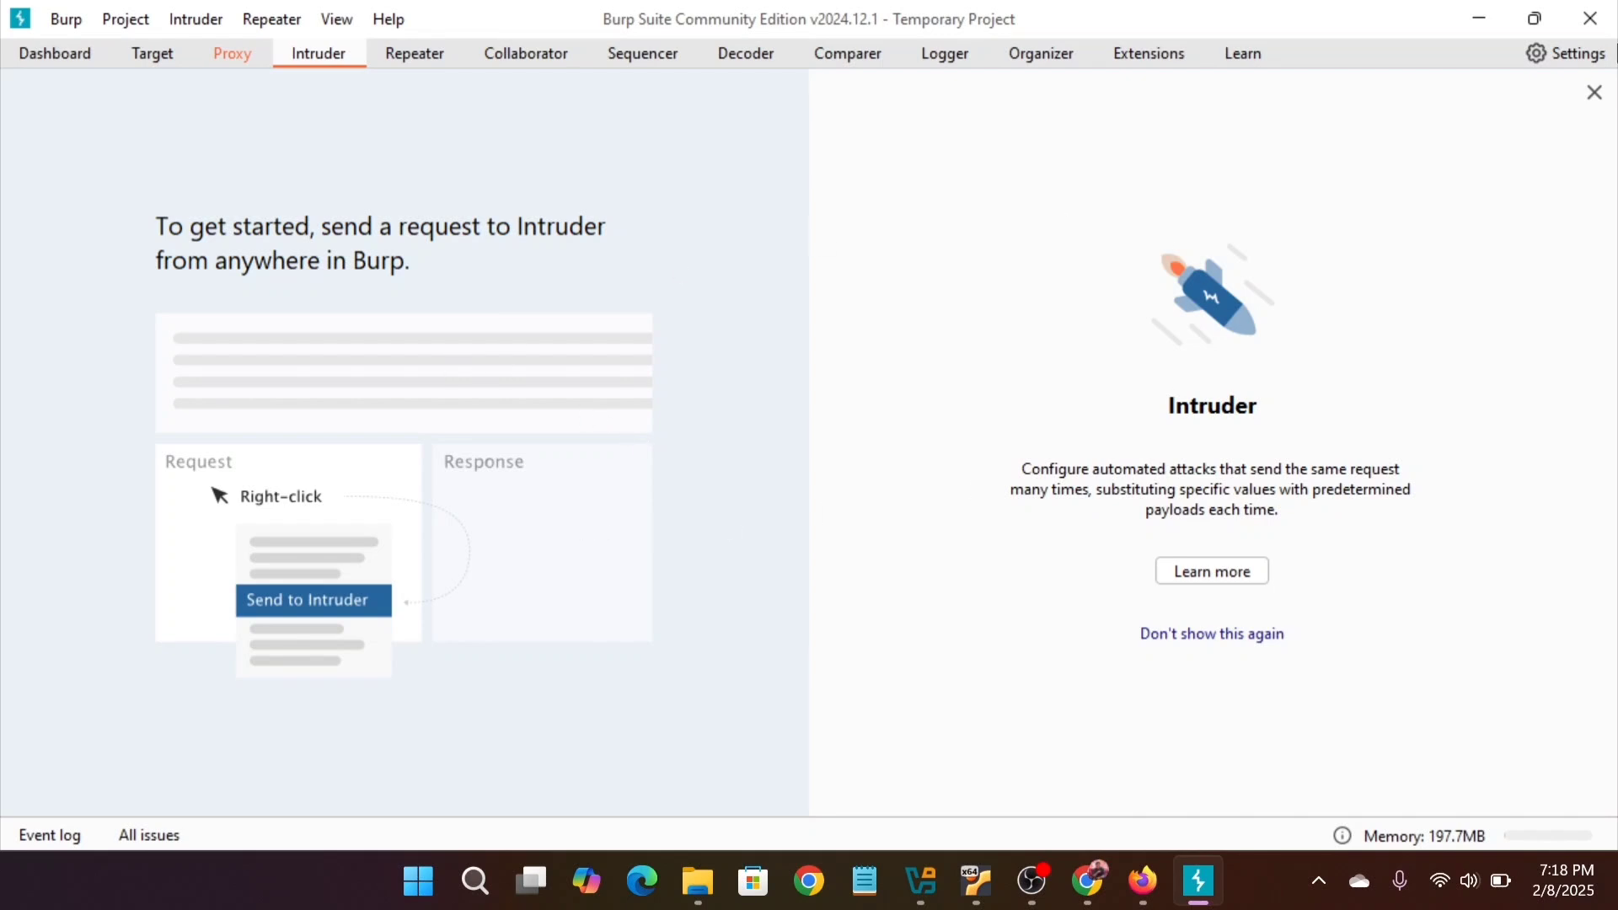
left_click(1595, 93)
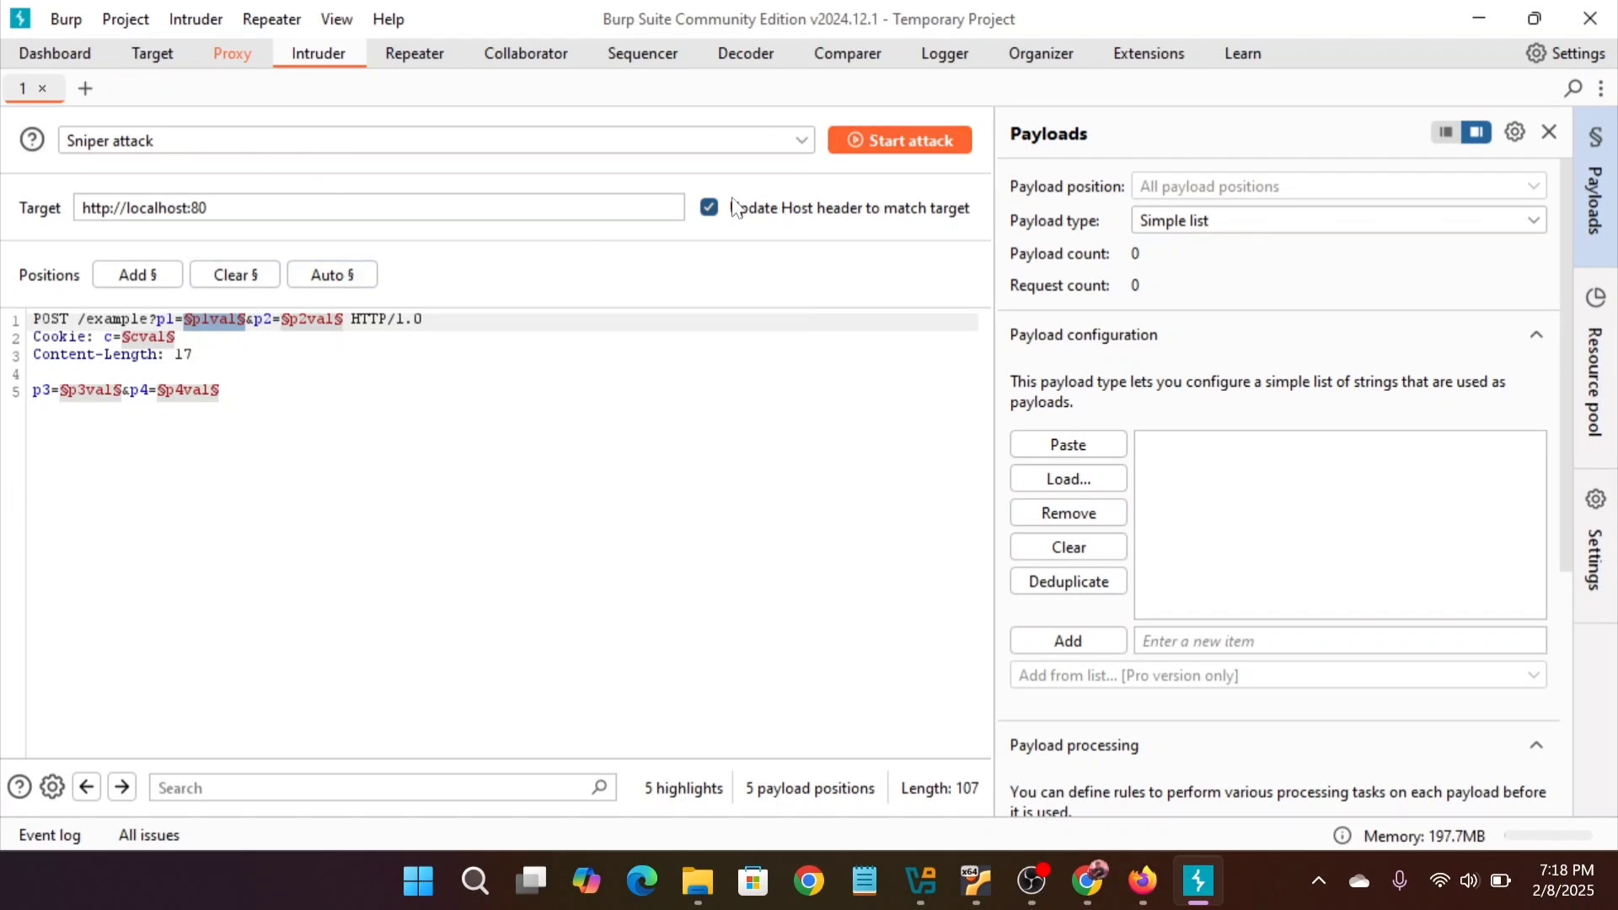
left_click(447, 56)
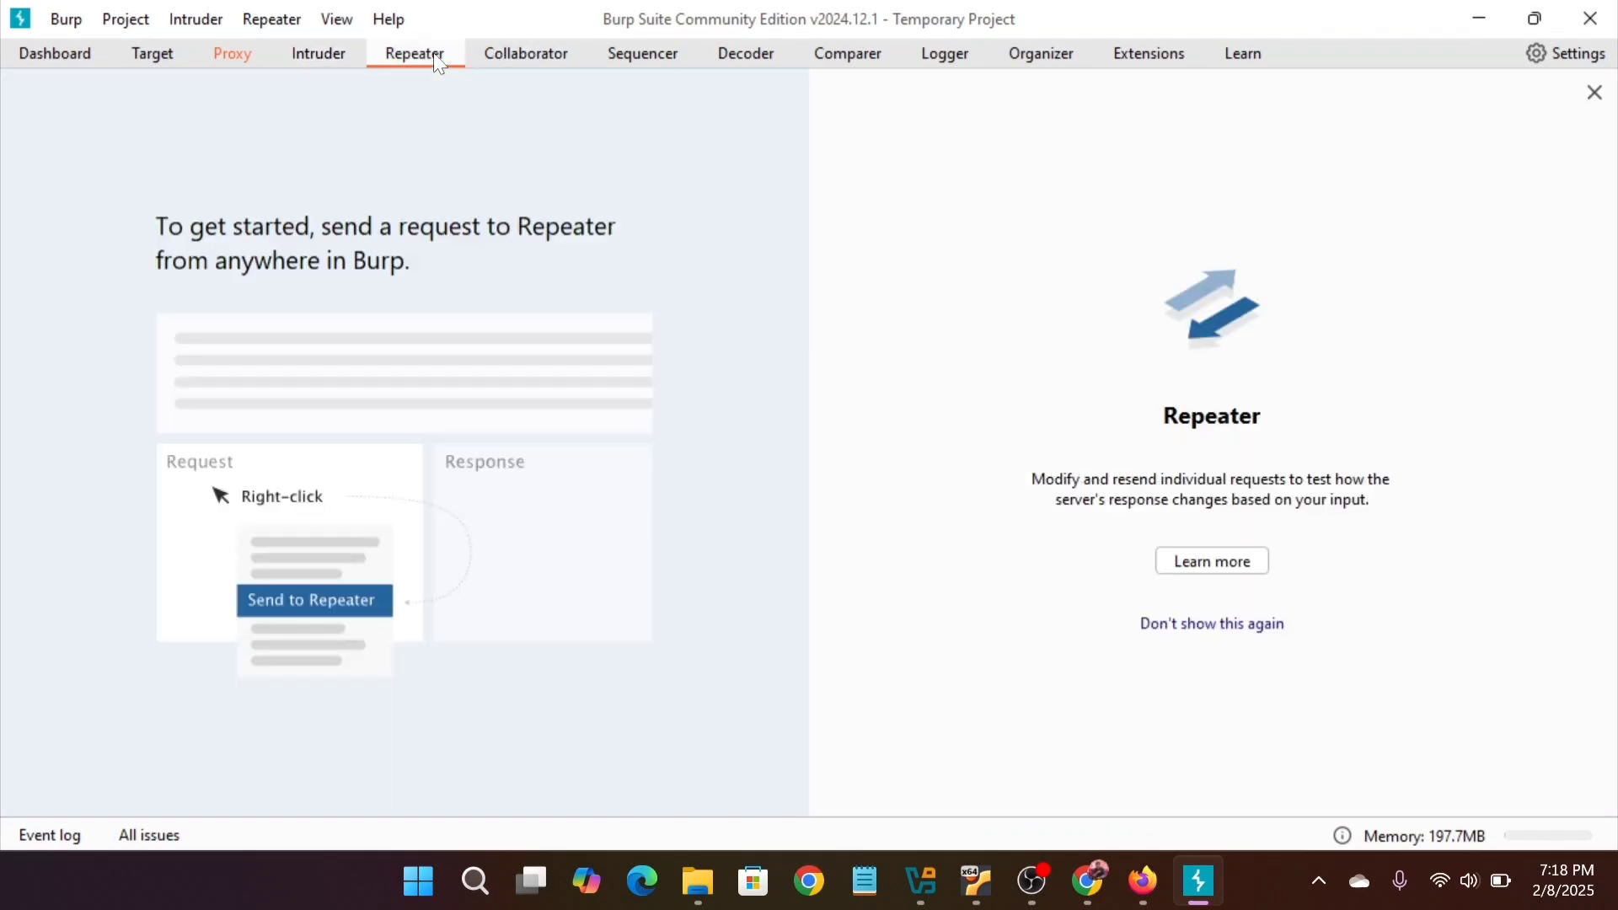
left_click(1595, 92)
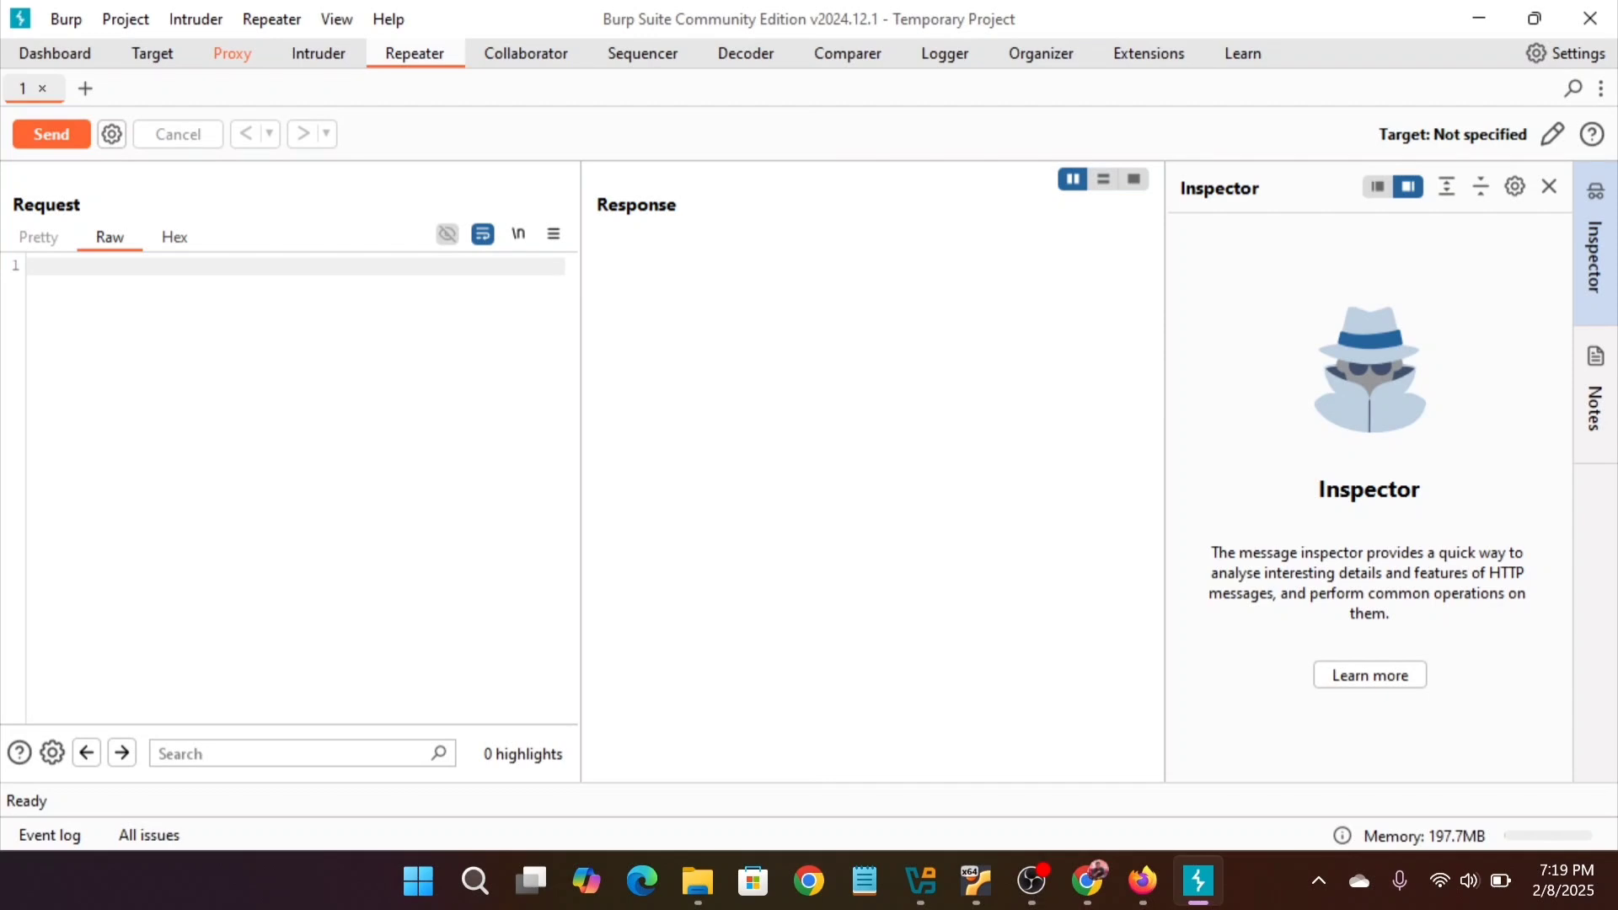
Look through the Collaborator, Sequencer, Decoder, Comparer, Logger, Organizer and Extensions tools.
left_click(532, 61)
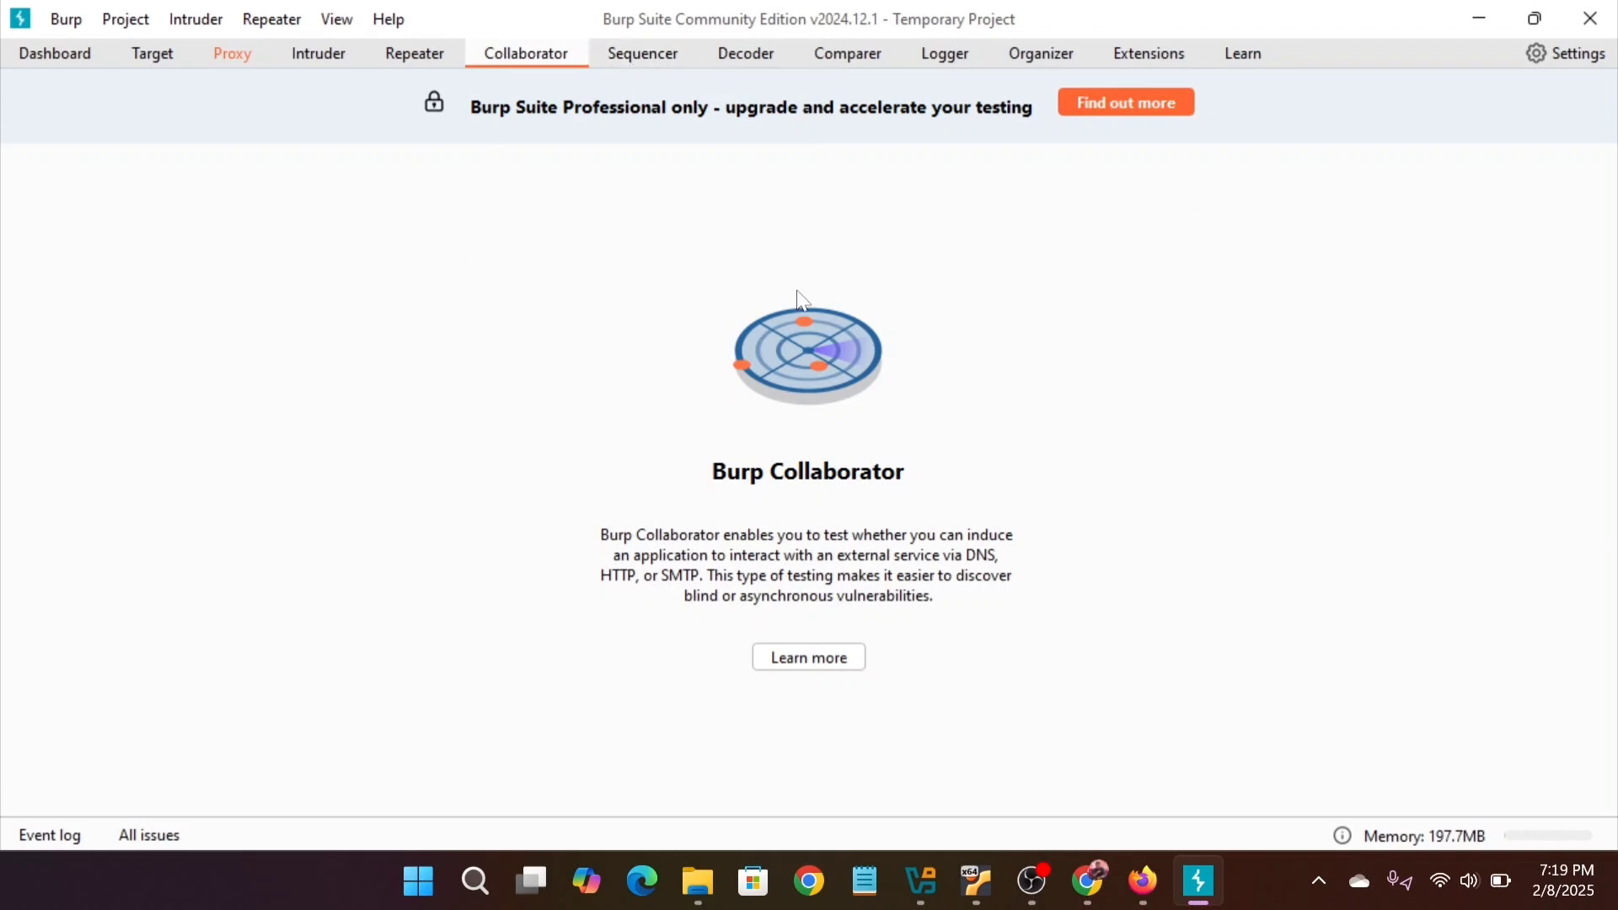
left_click(638, 66)
left_click(725, 57)
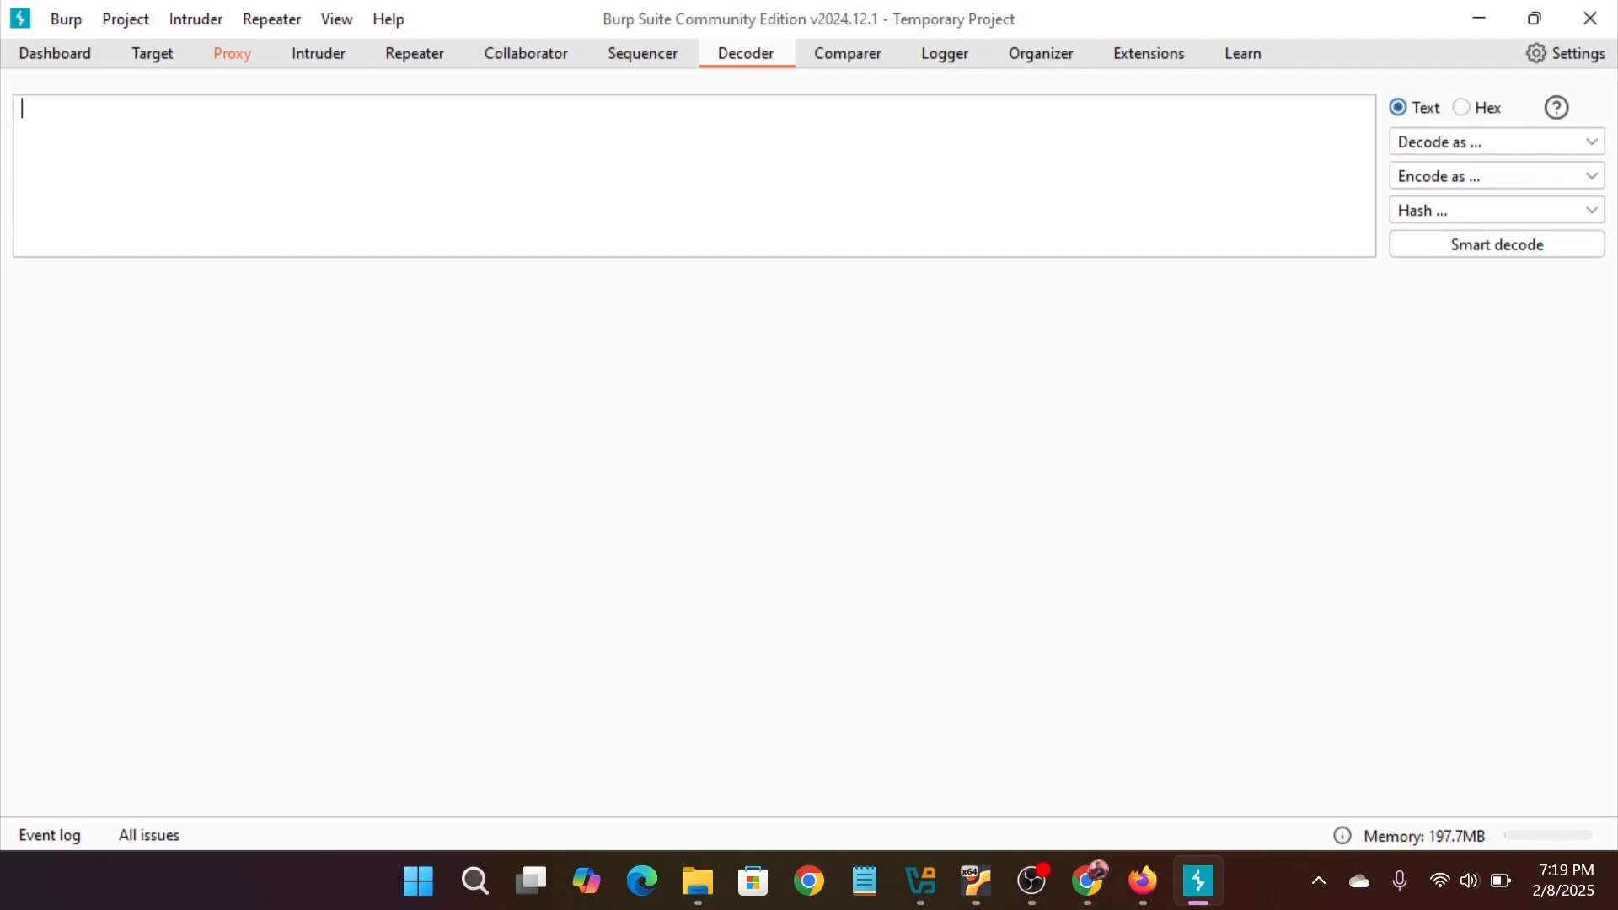
left_click(899, 60)
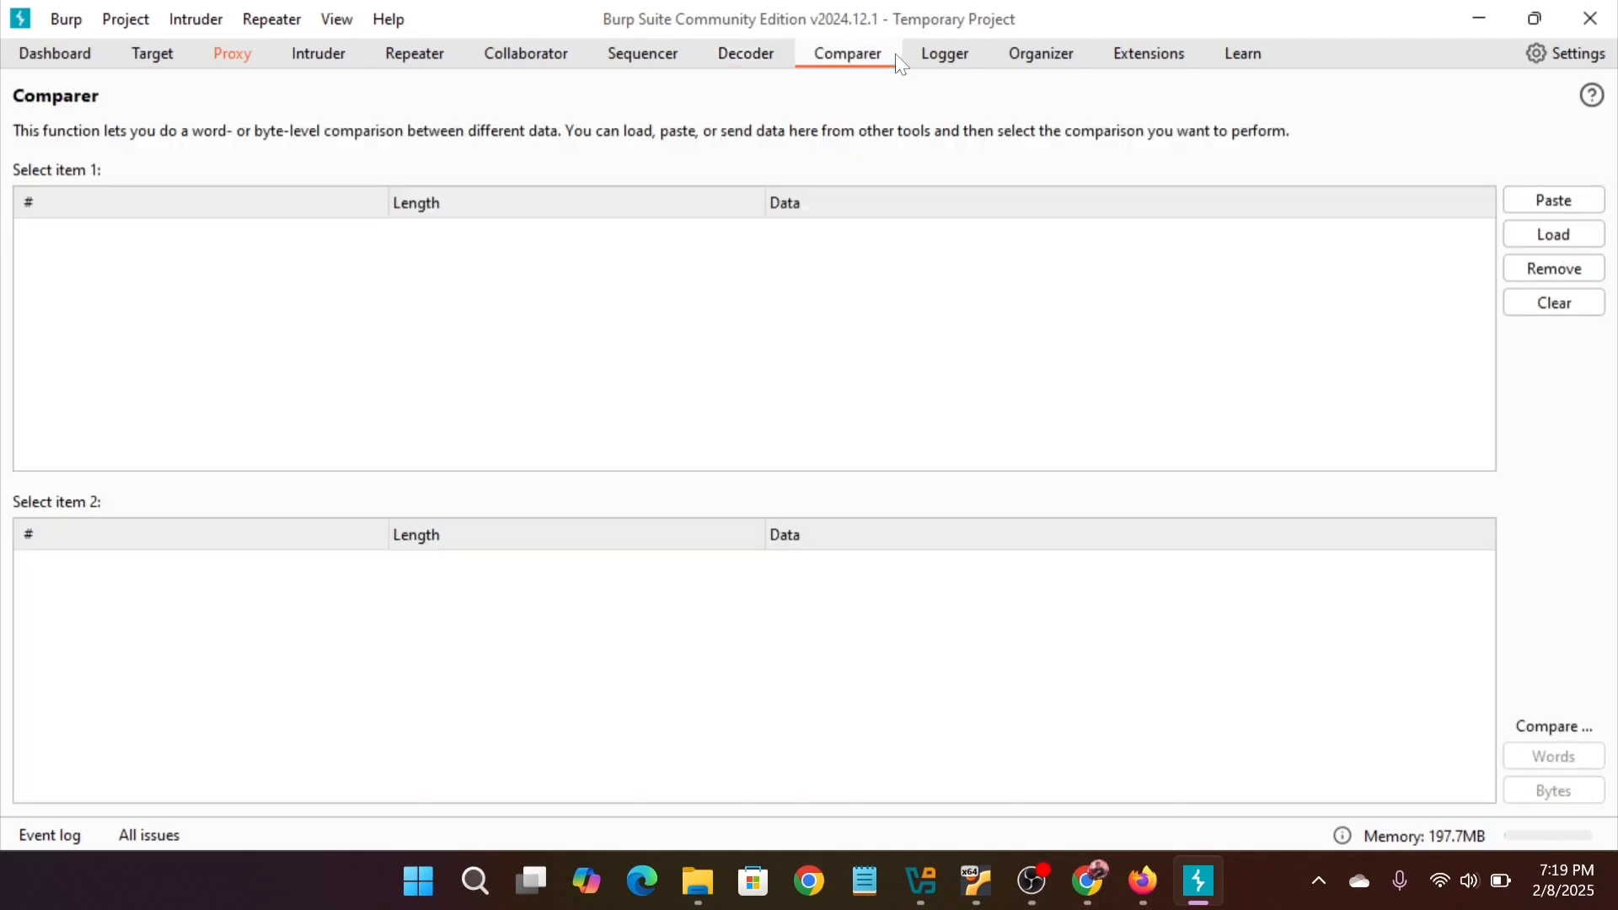
left_click(969, 59)
left_click(1052, 66)
left_click(1129, 67)
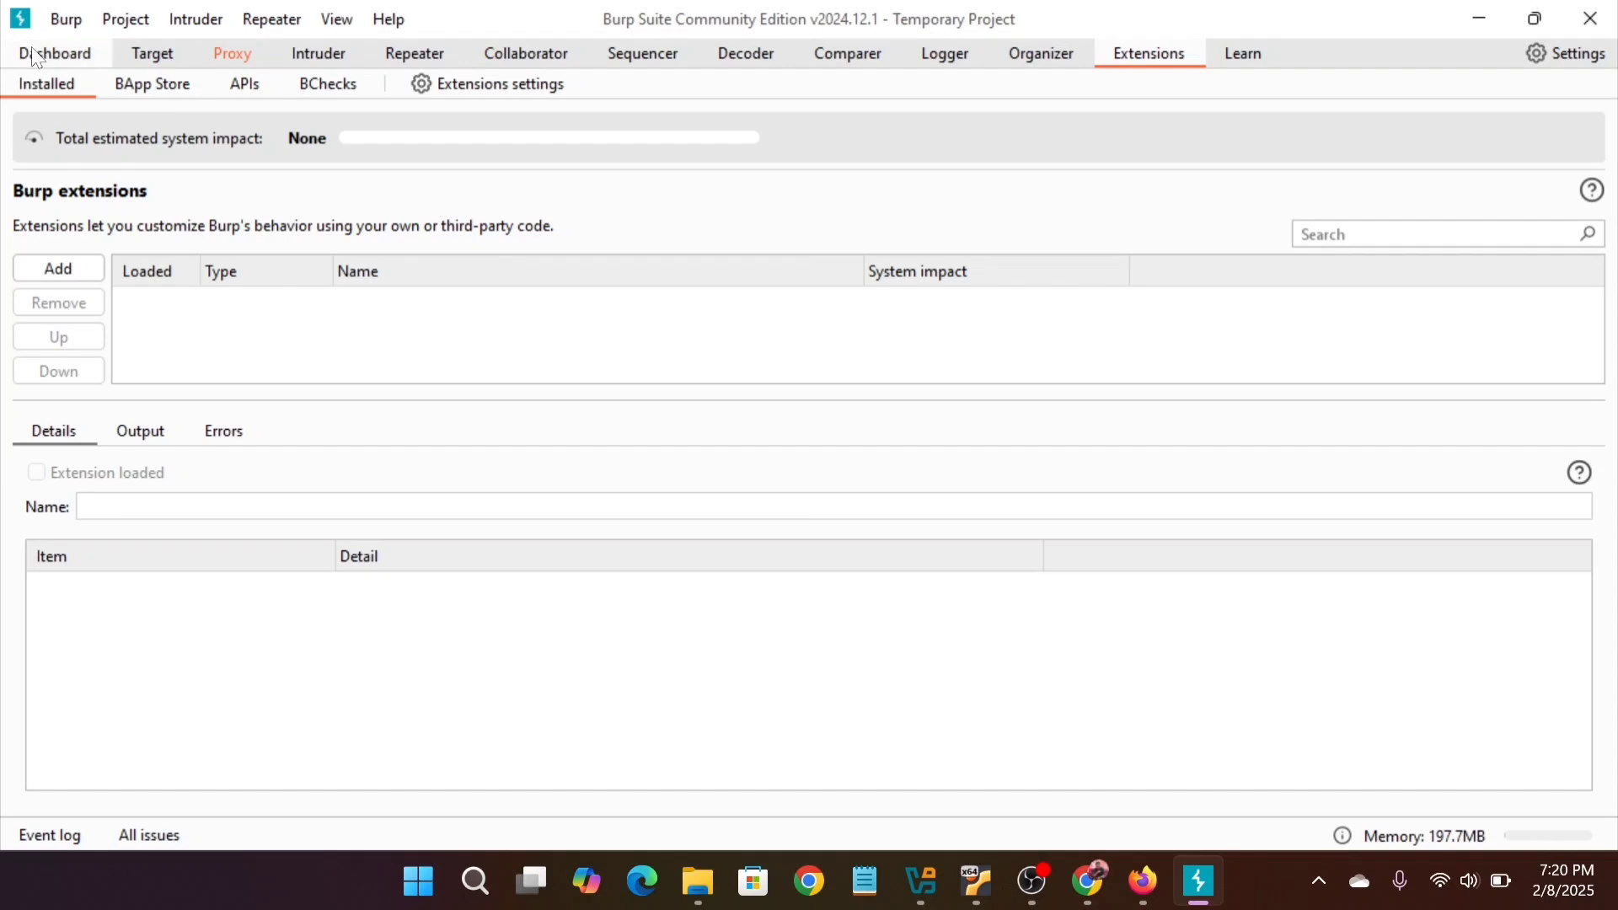
Browse the list of available Burp extensions in the BApp Store.
left_click(177, 90)
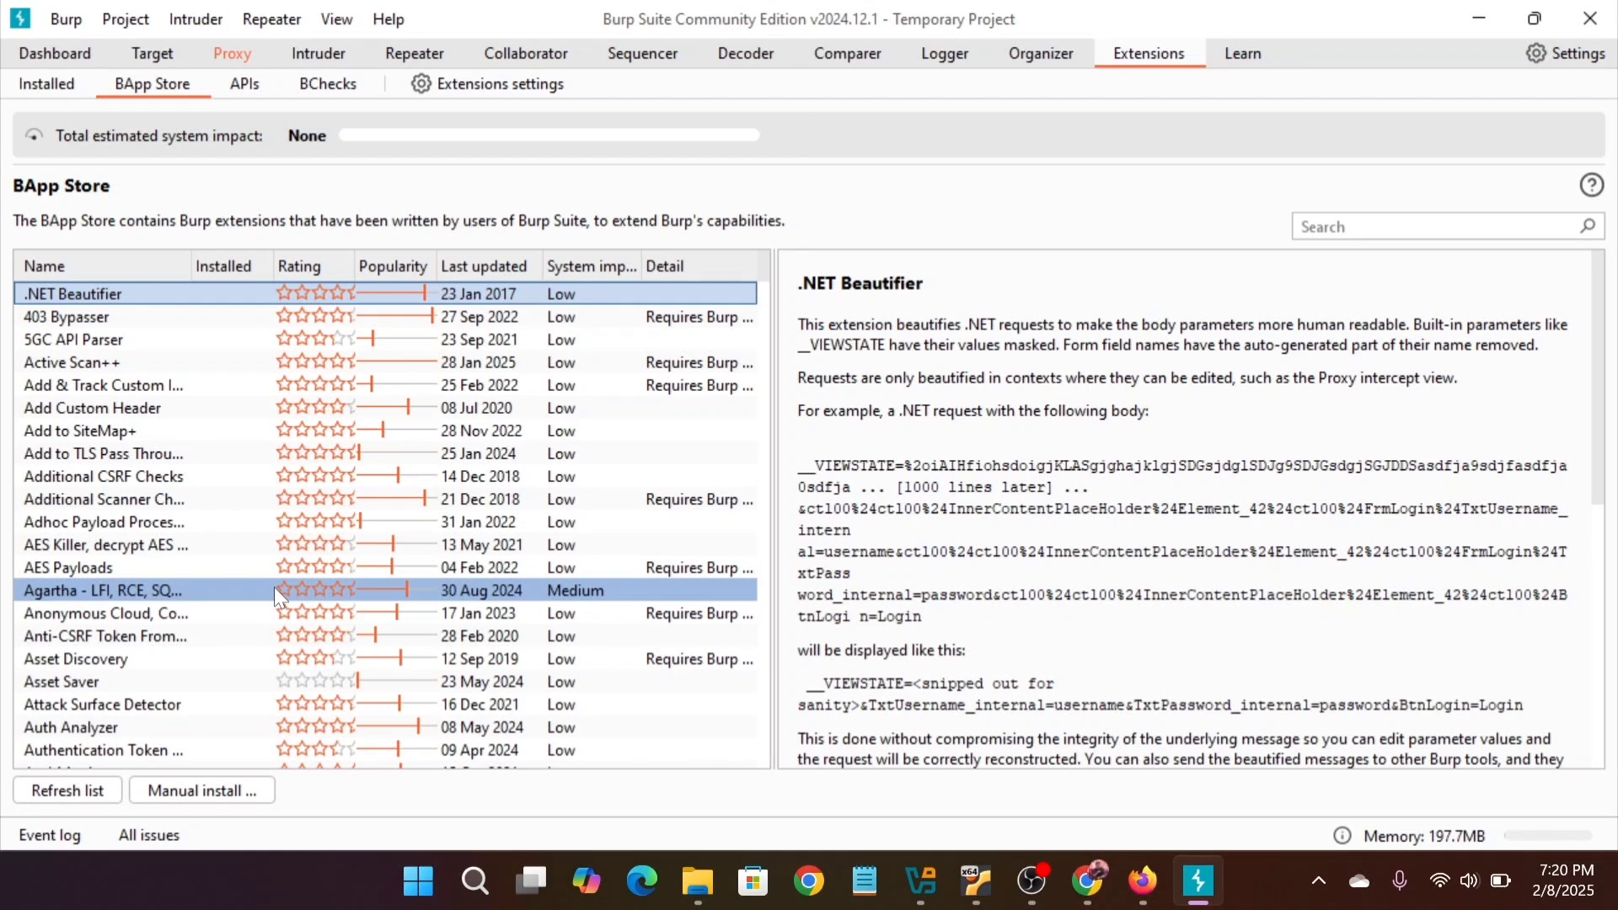
scroll(275, 587, "down", 2)
scroll(502, 413, "up", 2)
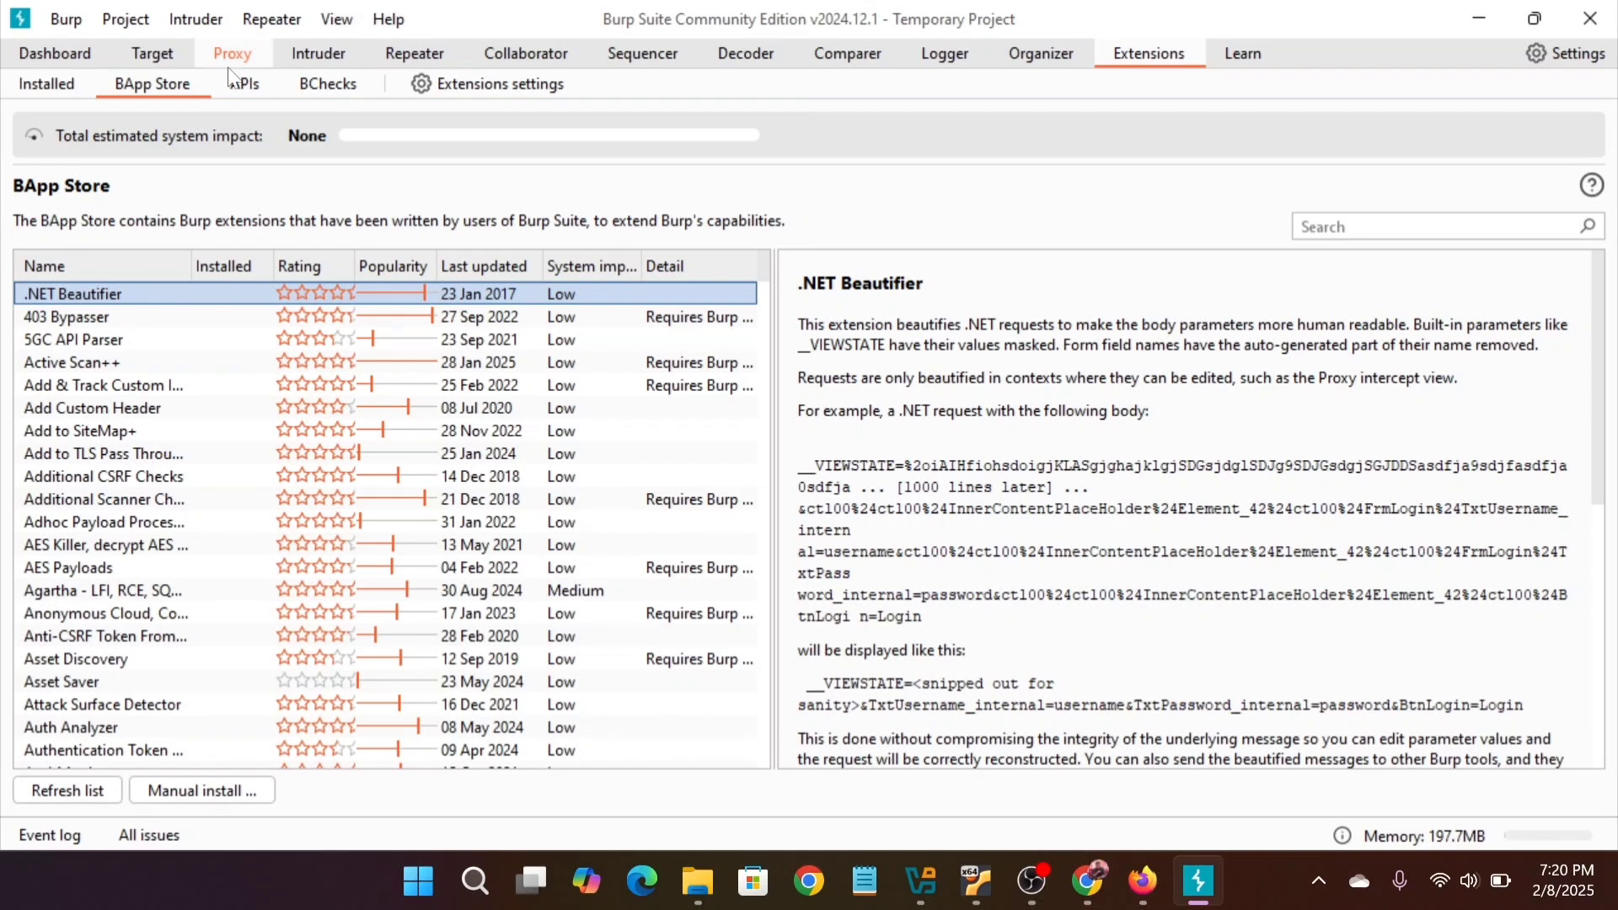
Return to the Proxy tool's intercept view and turn off request interception.
left_click(160, 56)
left_click(206, 57)
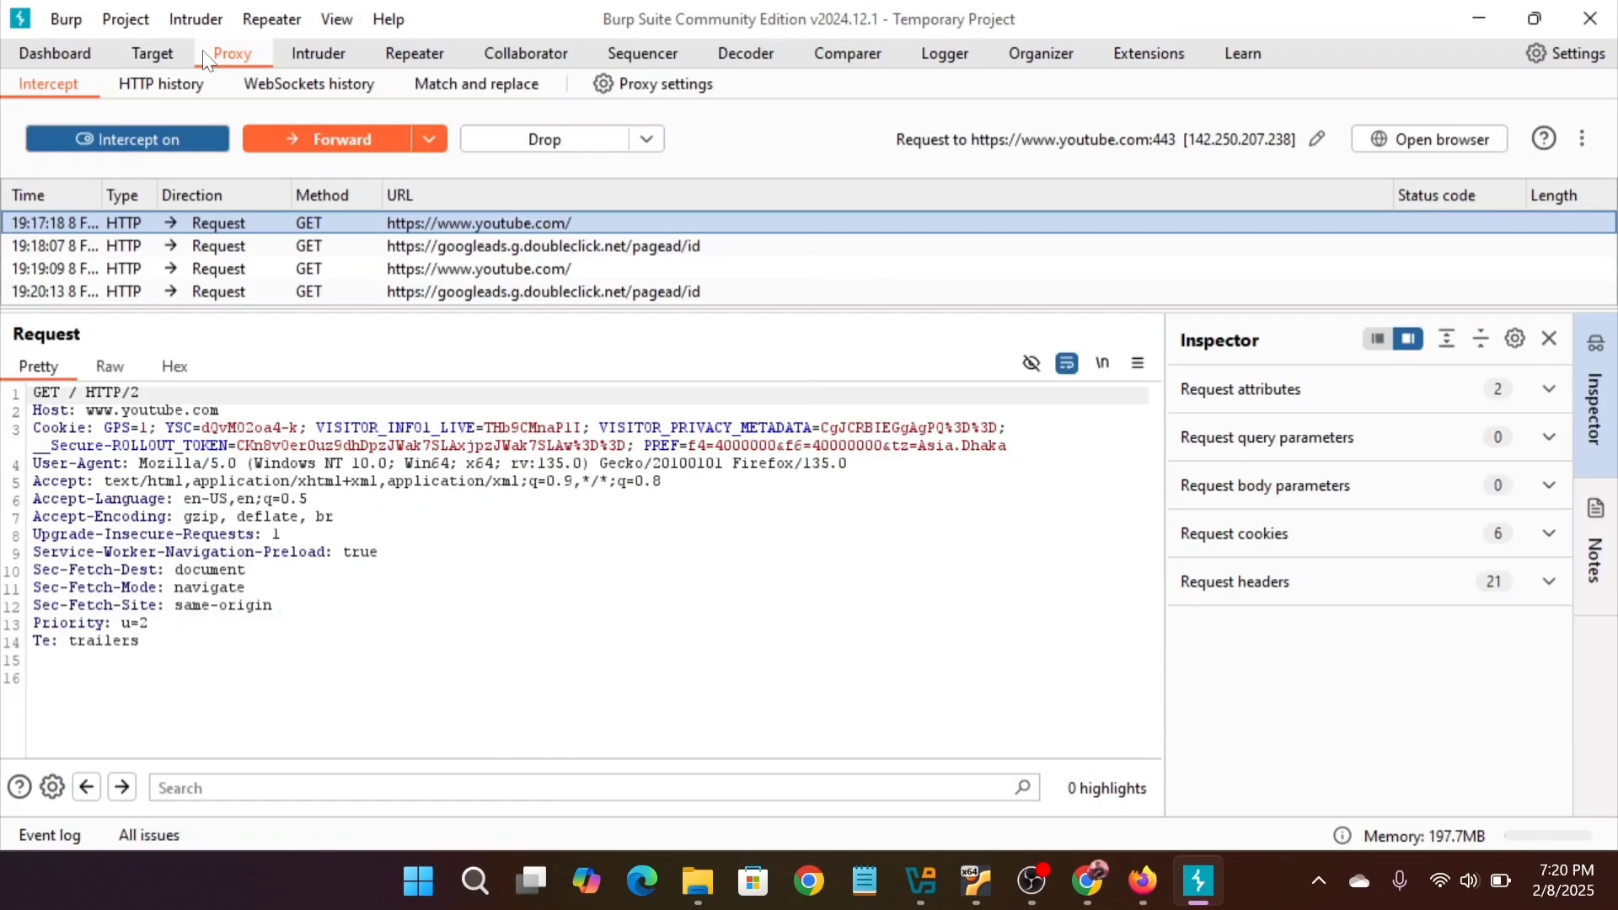
left_click(154, 145)
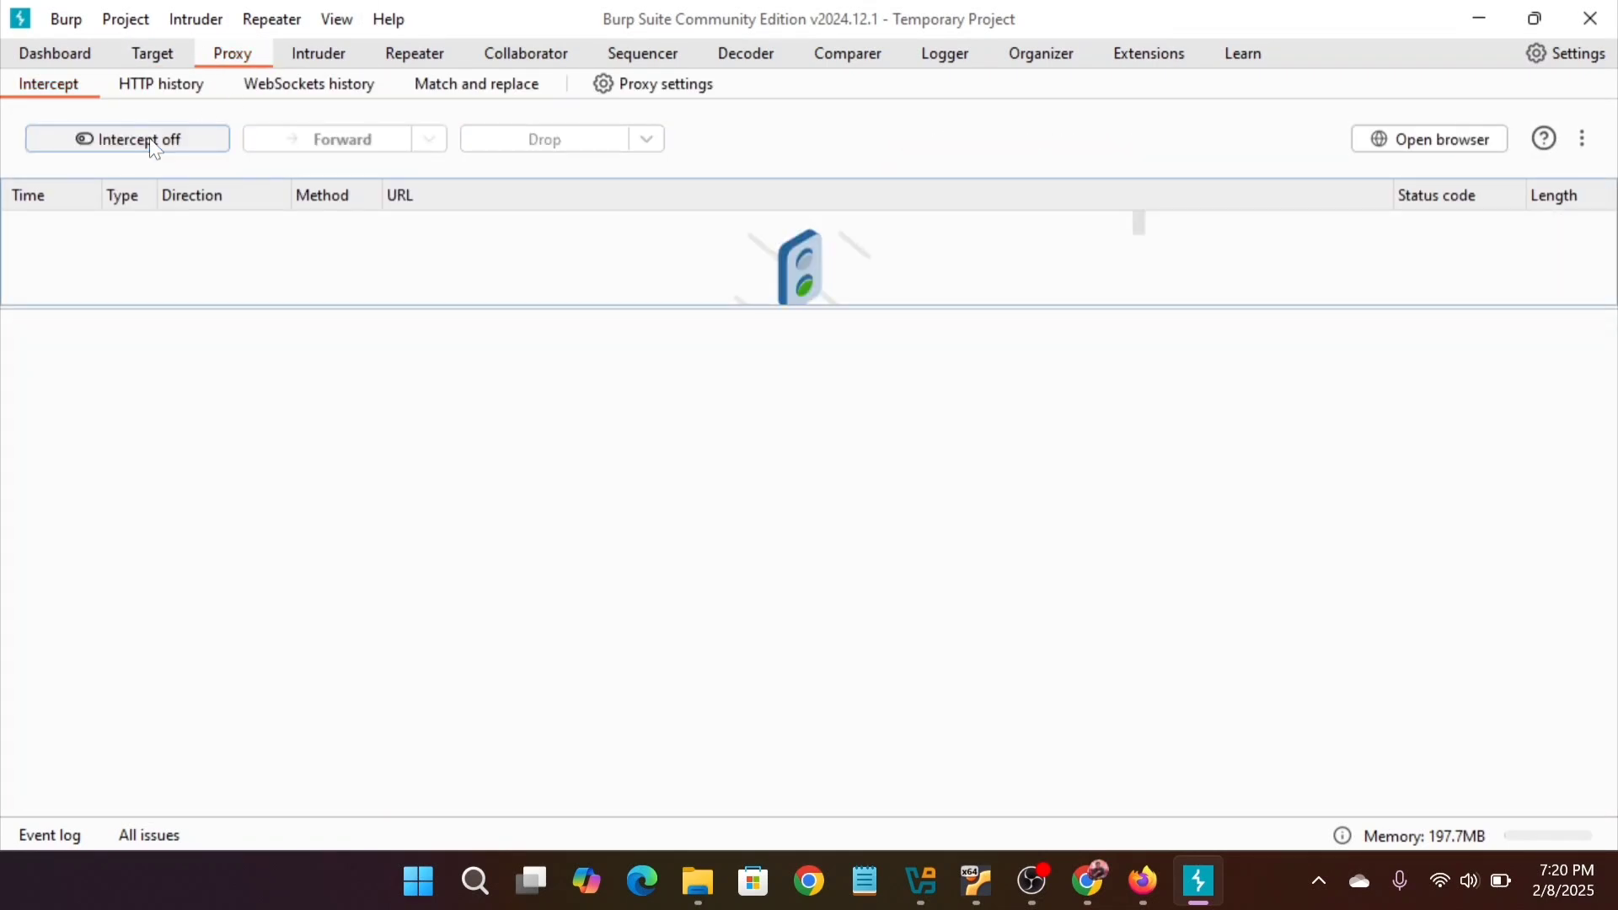
Switch from Burp Suite to Firefox, close the second YouTube tab and minimize the browser.
left_click(1500, 8)
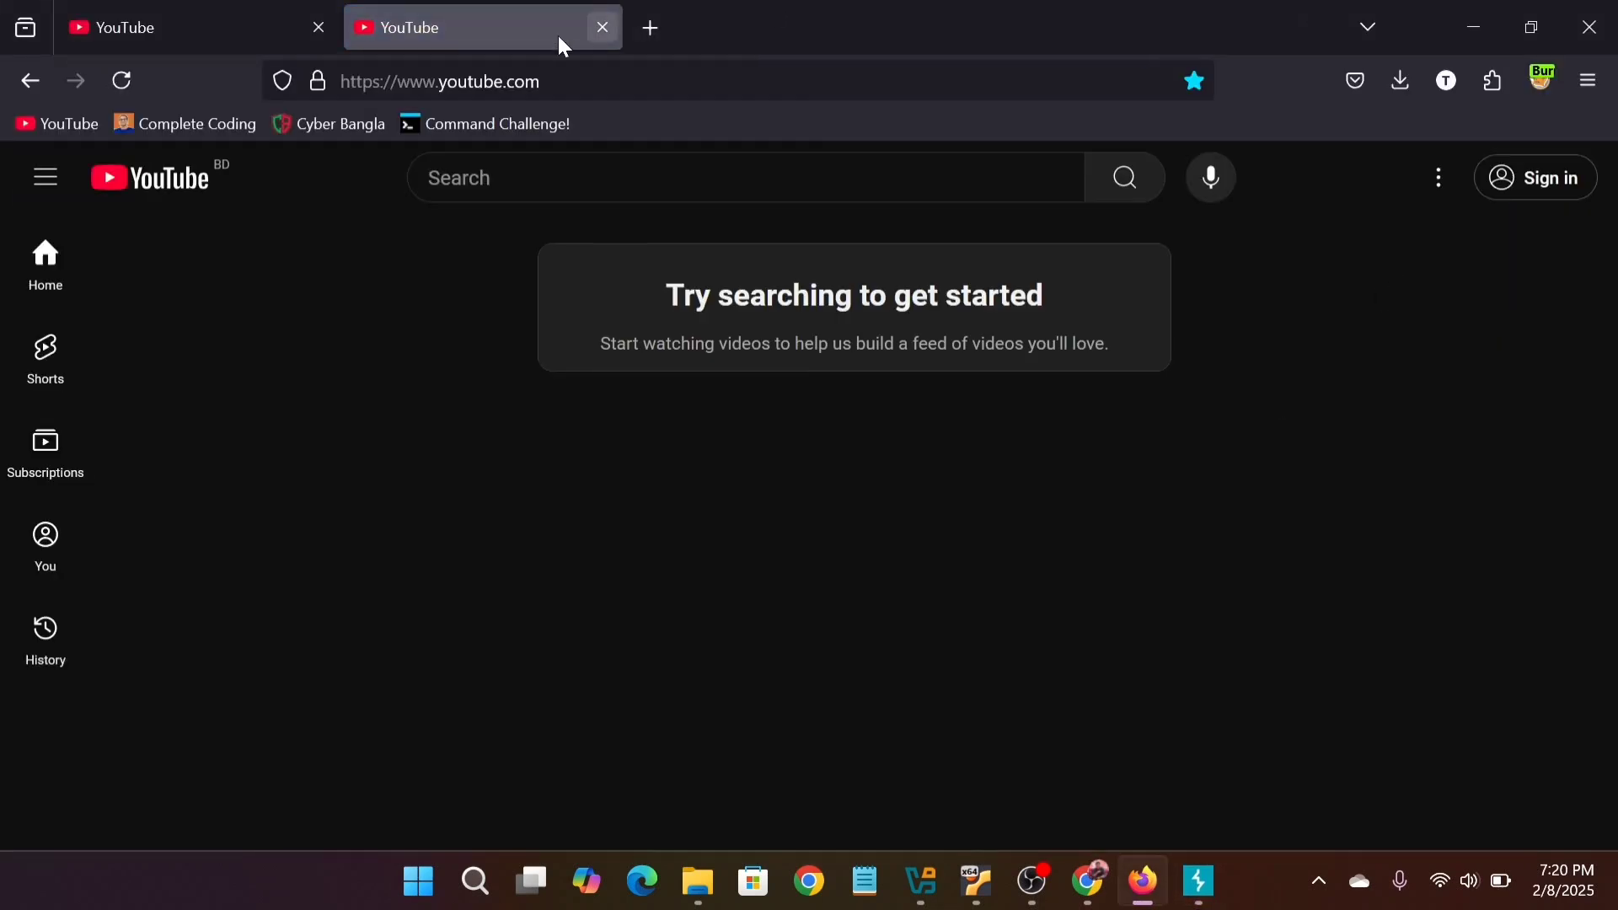
left_click(604, 32)
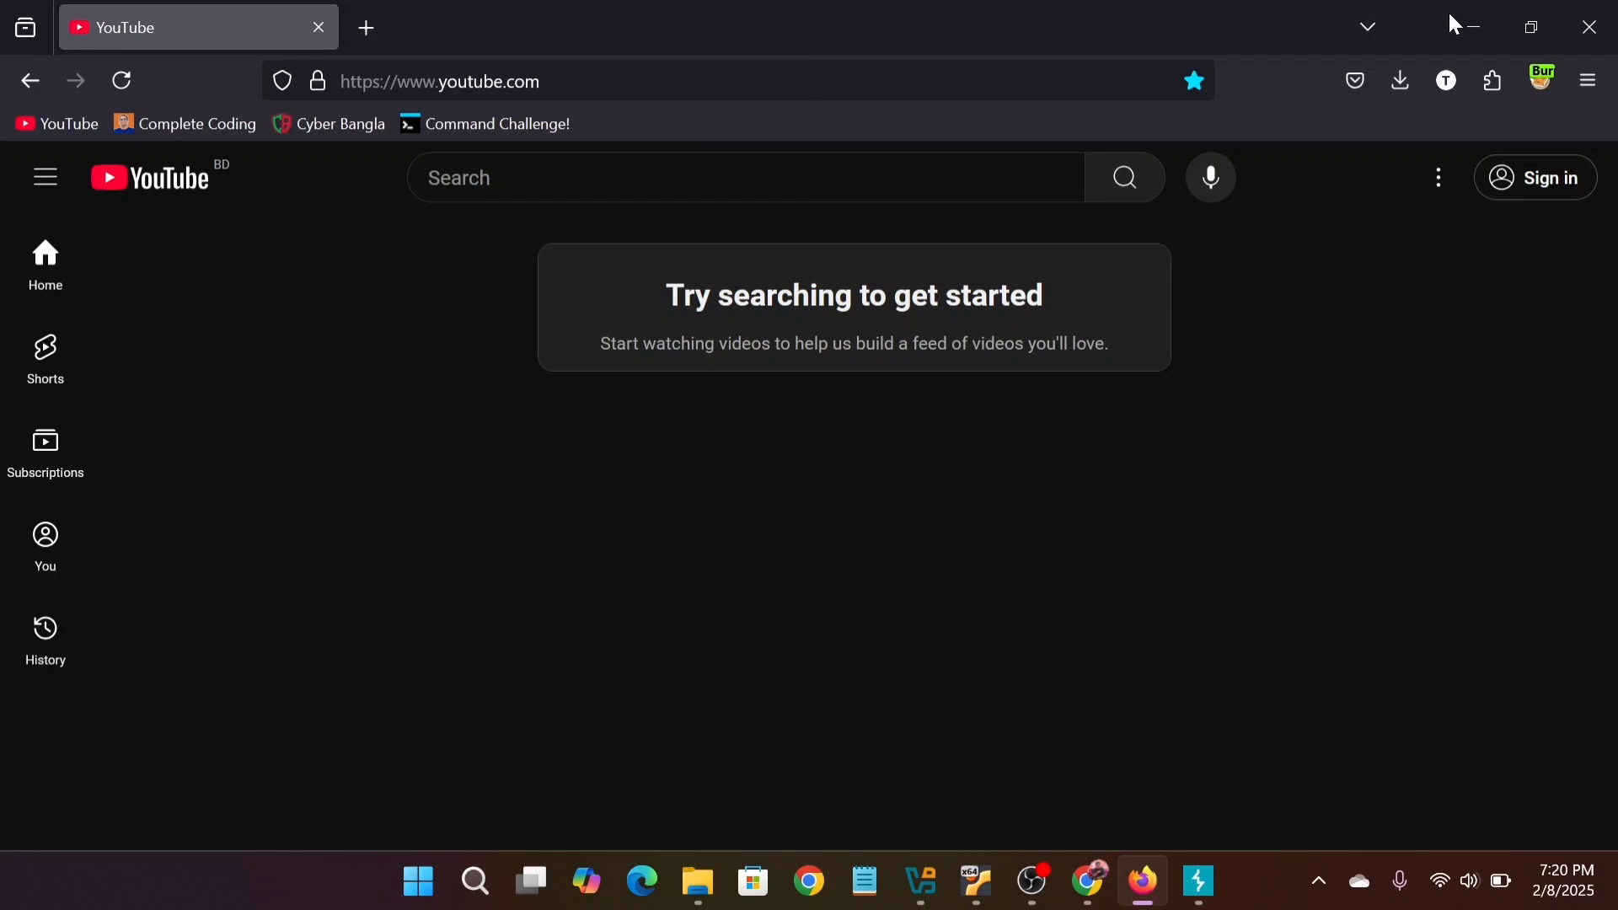
left_click(1480, 33)
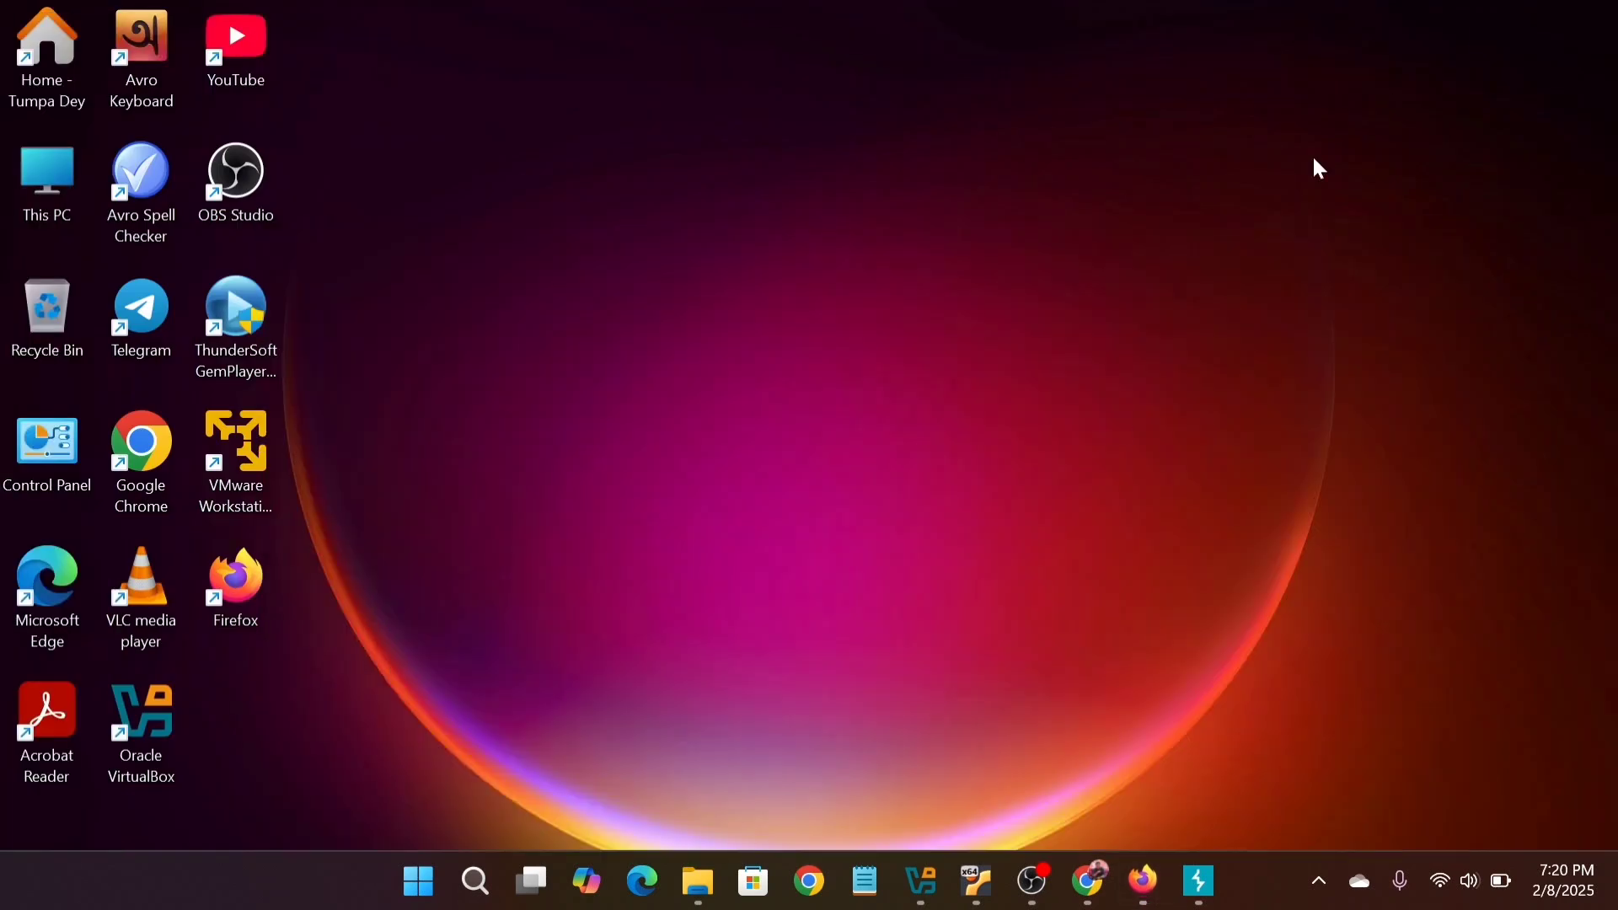
Restore Firefox, view FoxyProxy's list of proxy choices and minimize the browser again.
left_click(1142, 896)
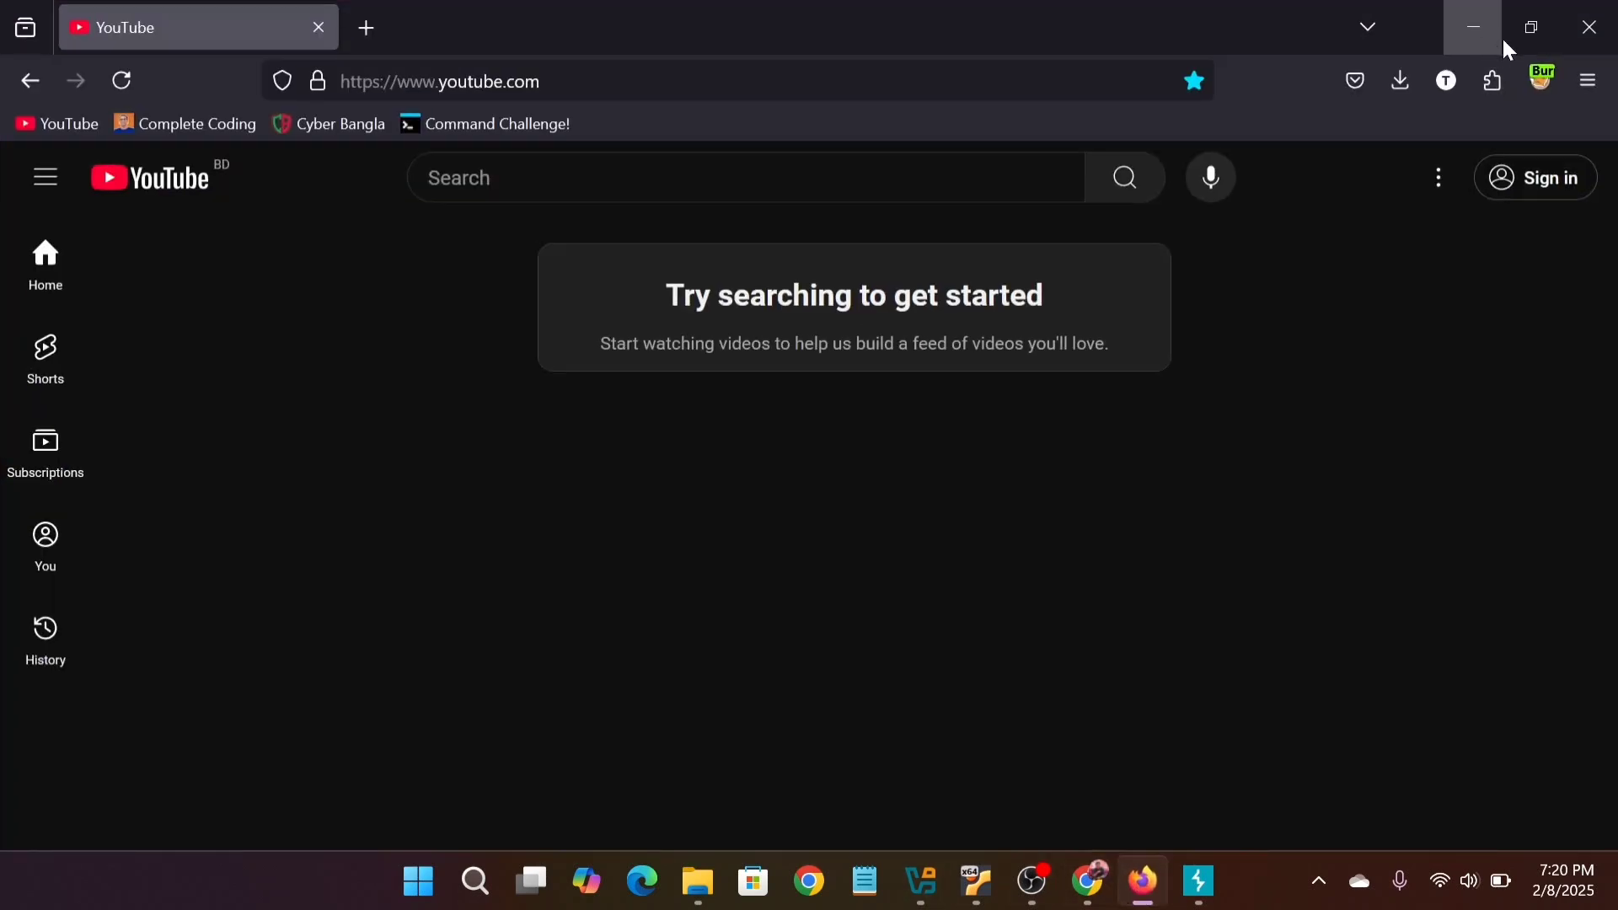
left_click(1539, 82)
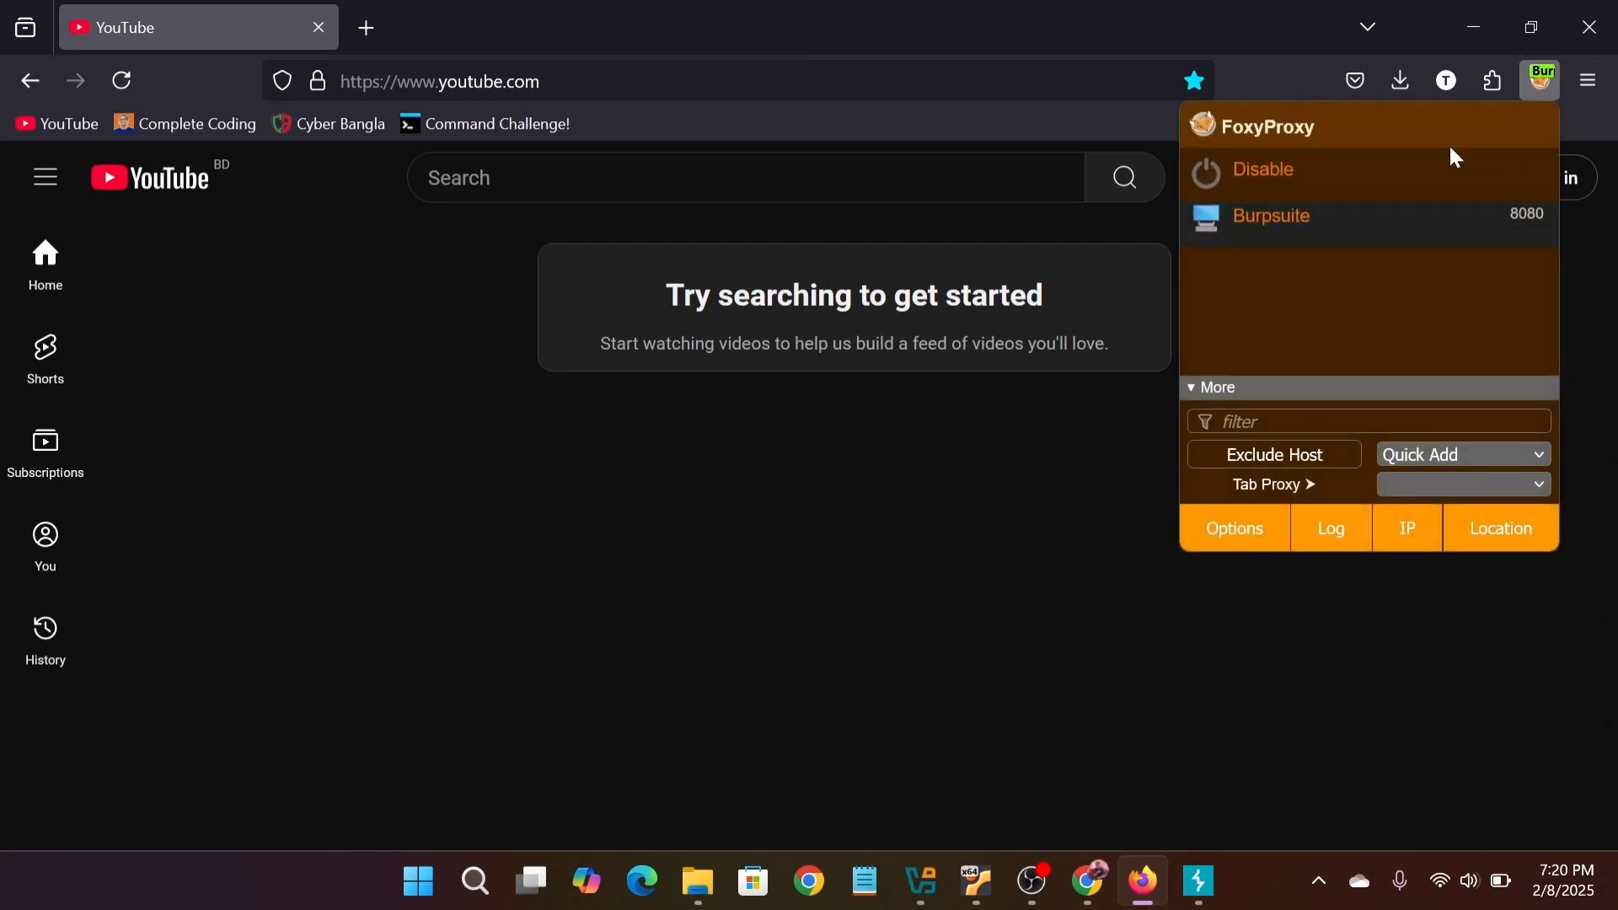
left_click(1072, 9)
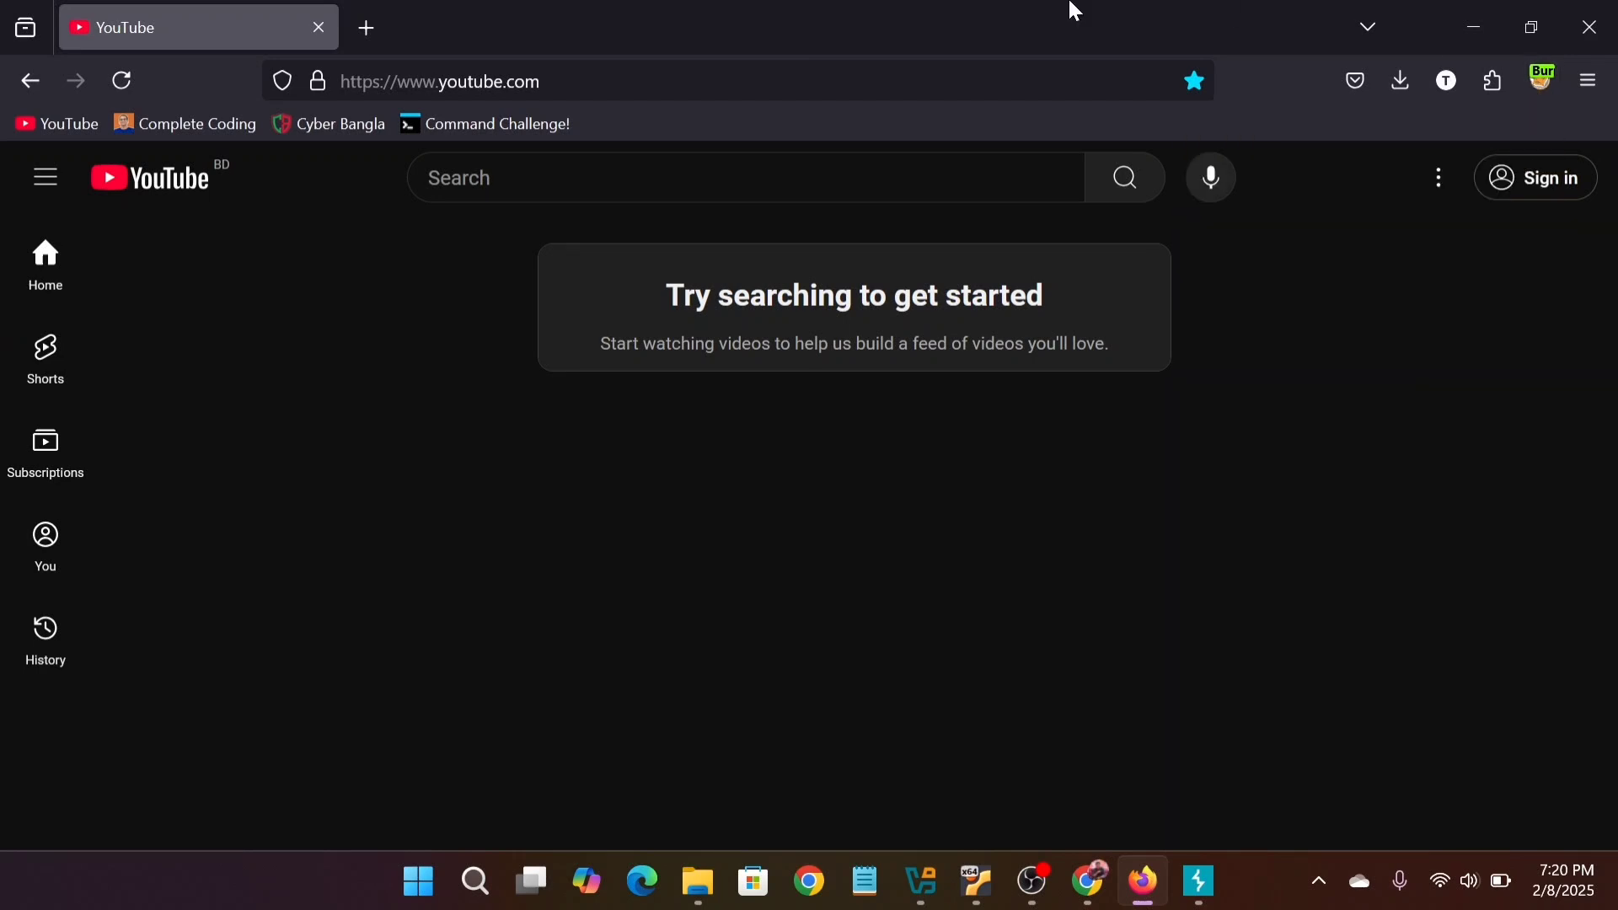
left_click(1471, 17)
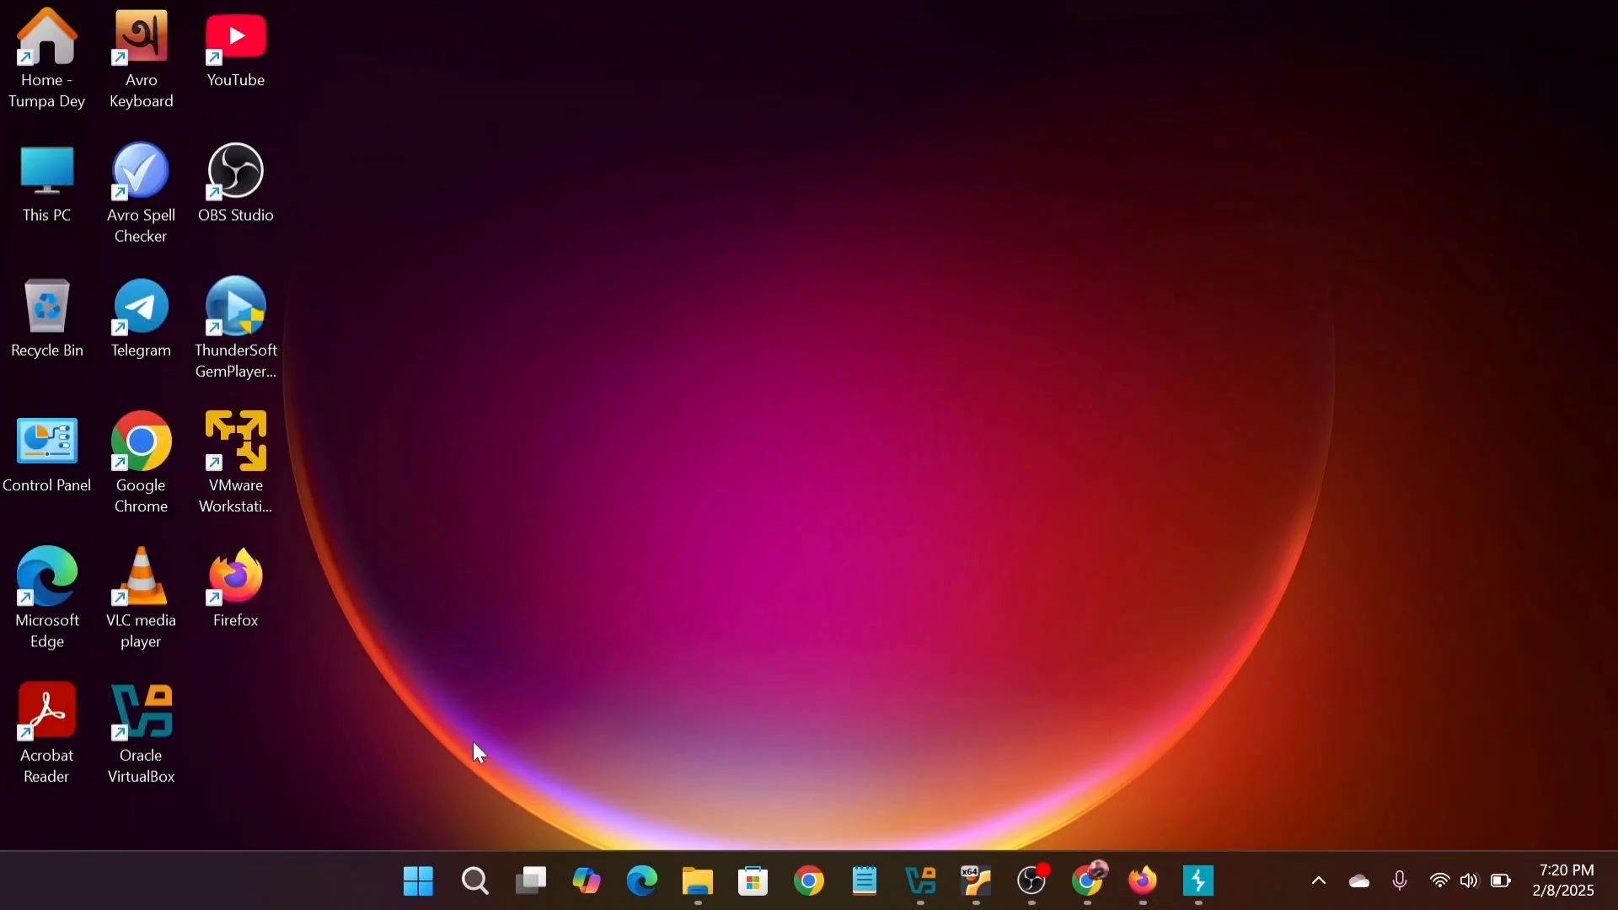
Check Burp's intercept view, return to Firefox and set FoxyProxy to Disable.
left_click(1219, 874)
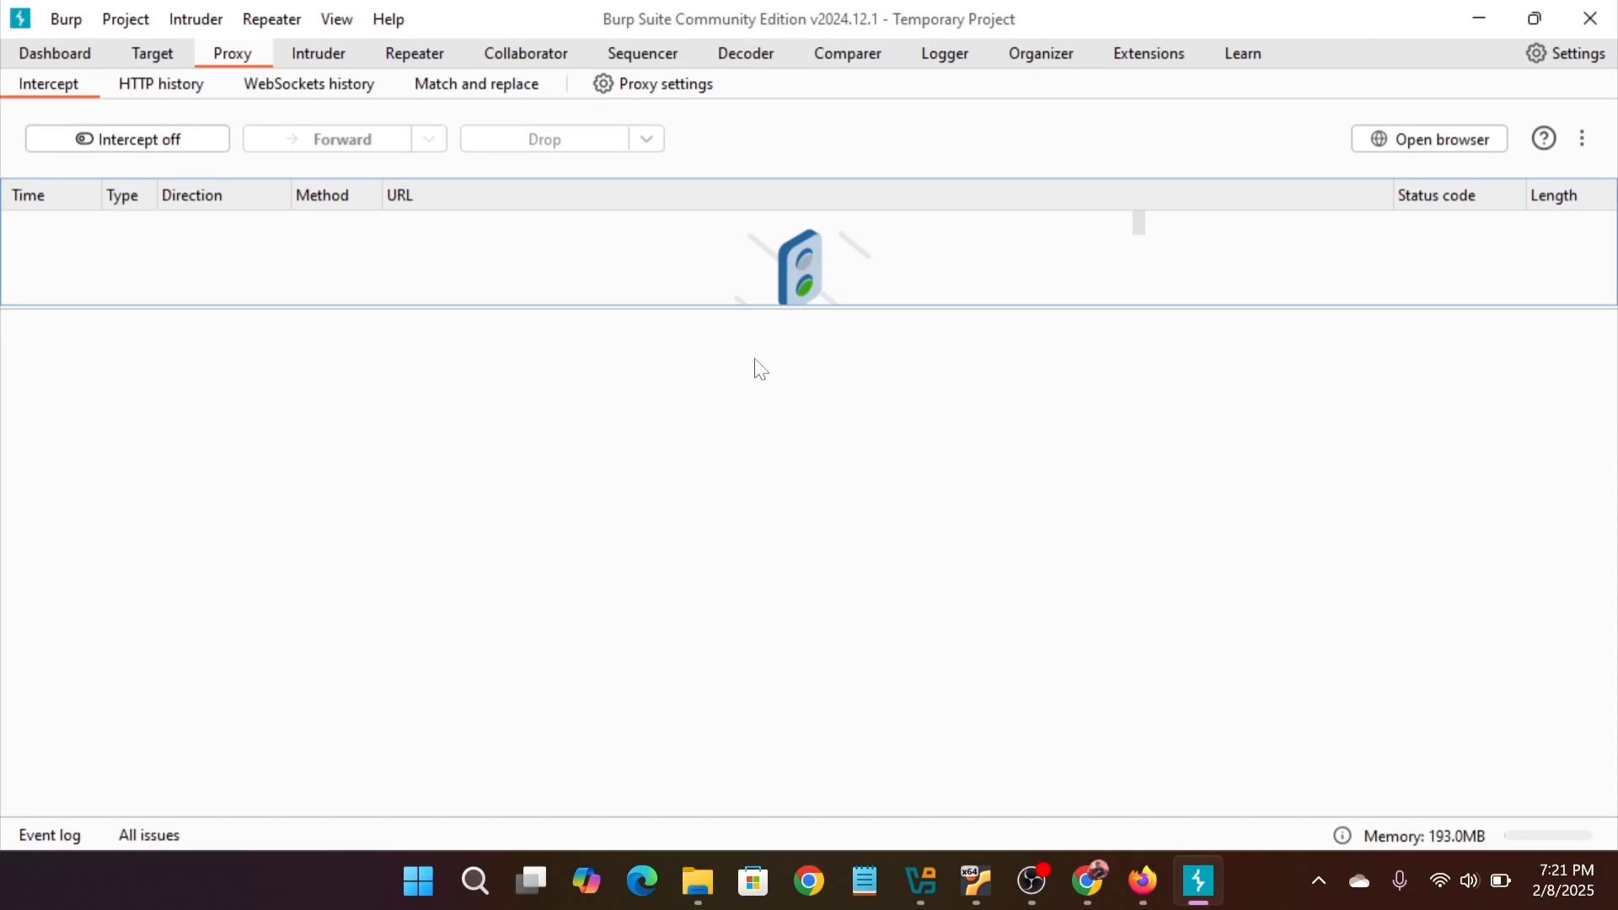
mouse_move(1144, 889)
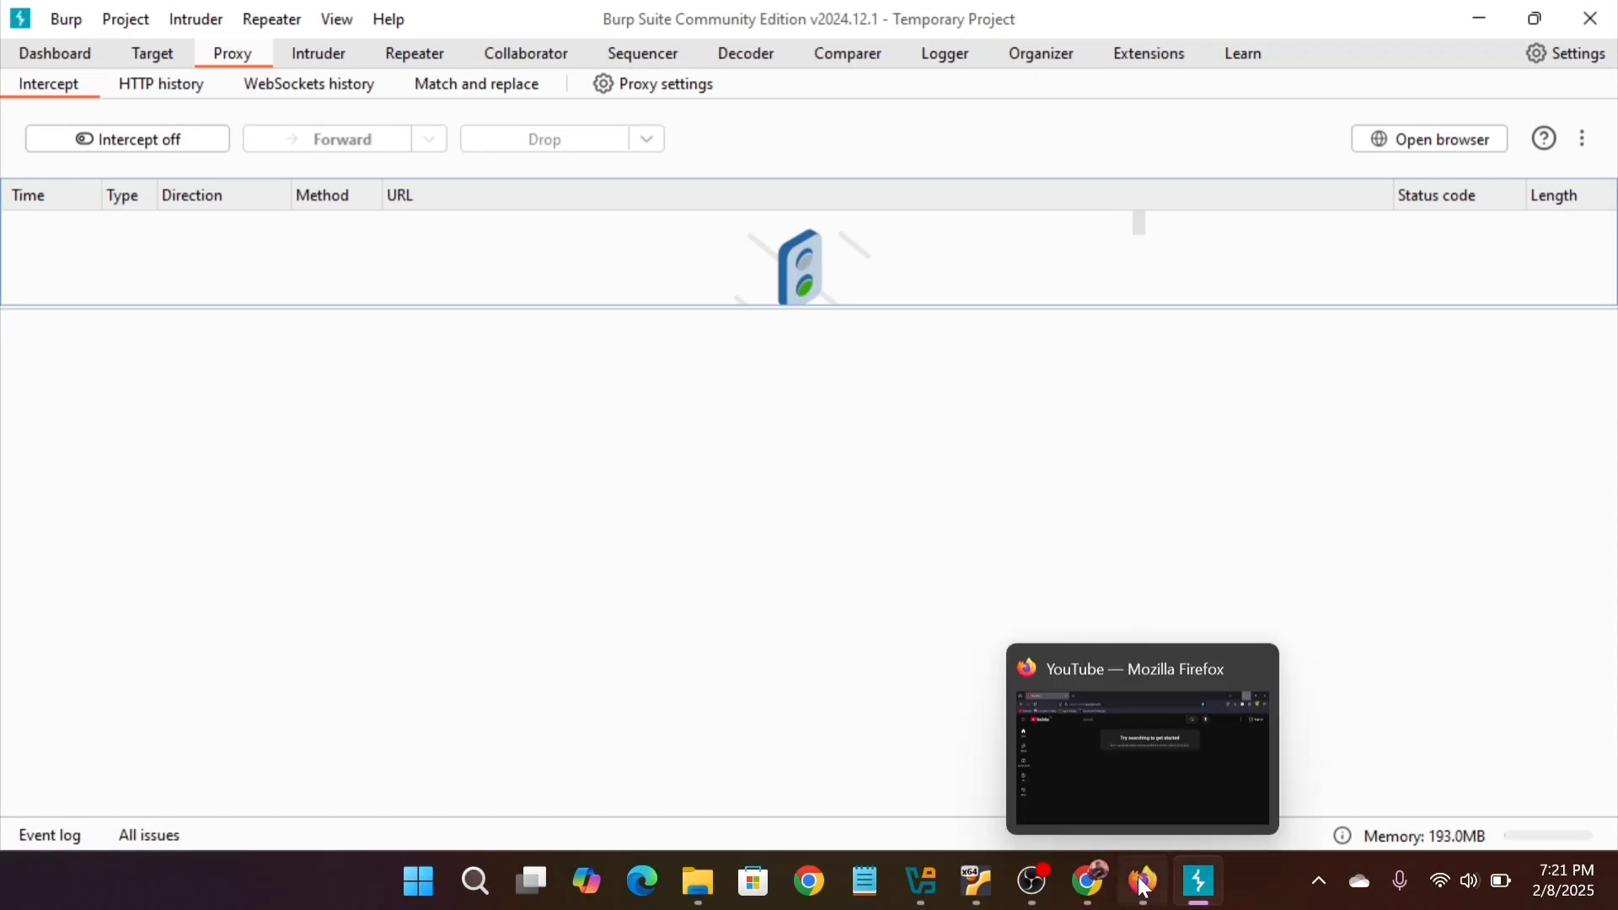
left_click(1145, 885)
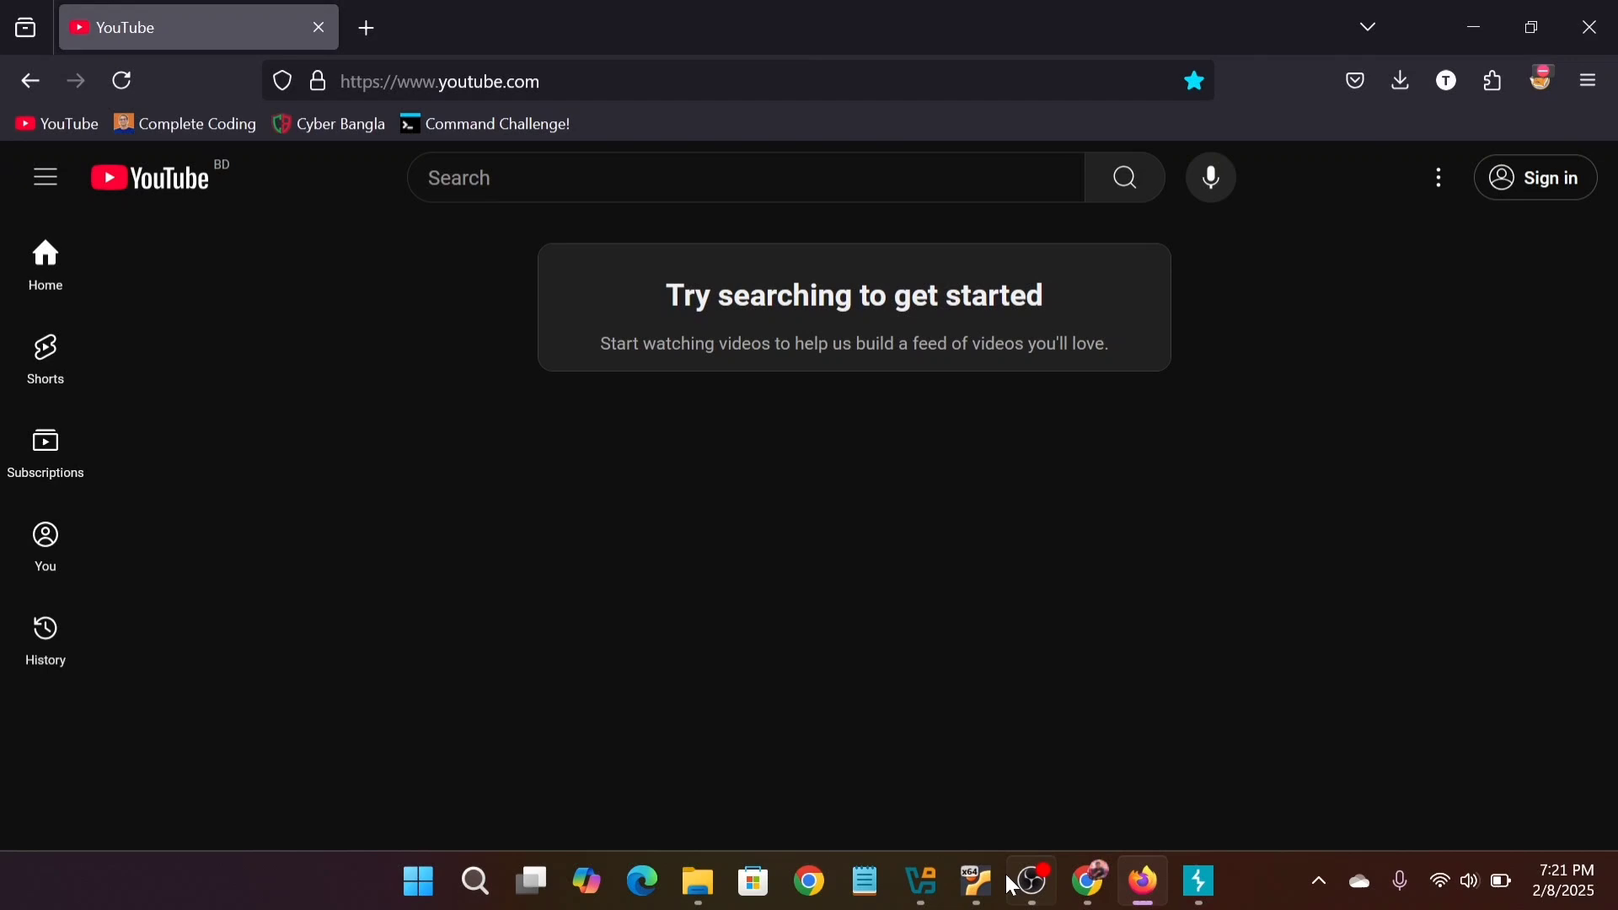
Check that Disable is the active FoxyProxy choice in Firefox and minimize the browser.
left_click(1199, 883)
left_click(1143, 883)
left_click(1543, 80)
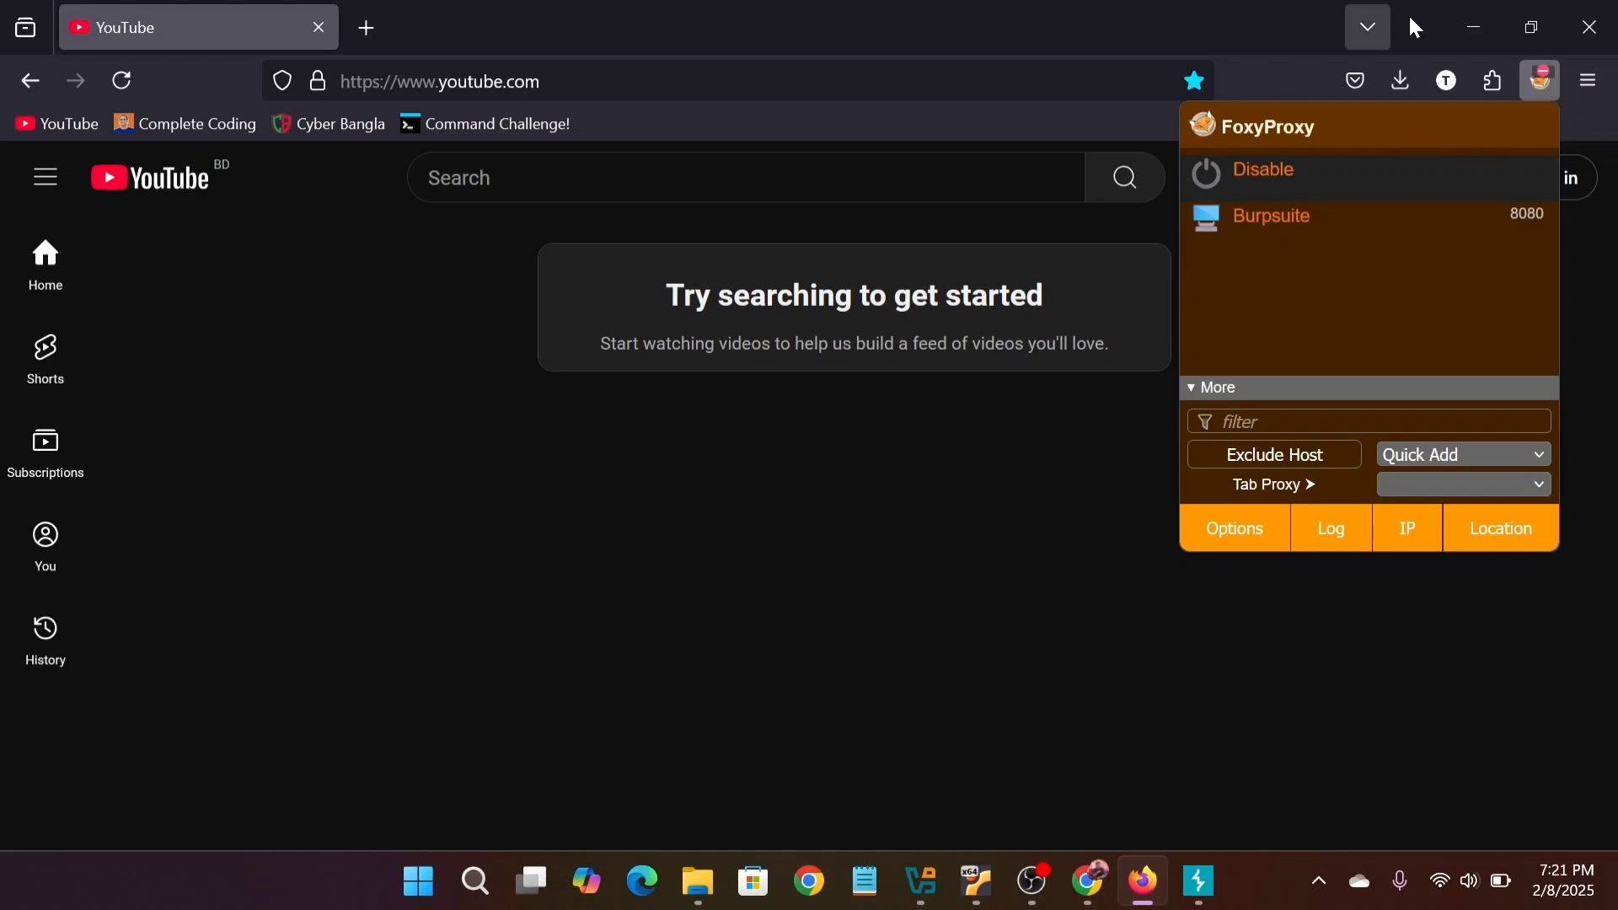
left_click(1206, 10)
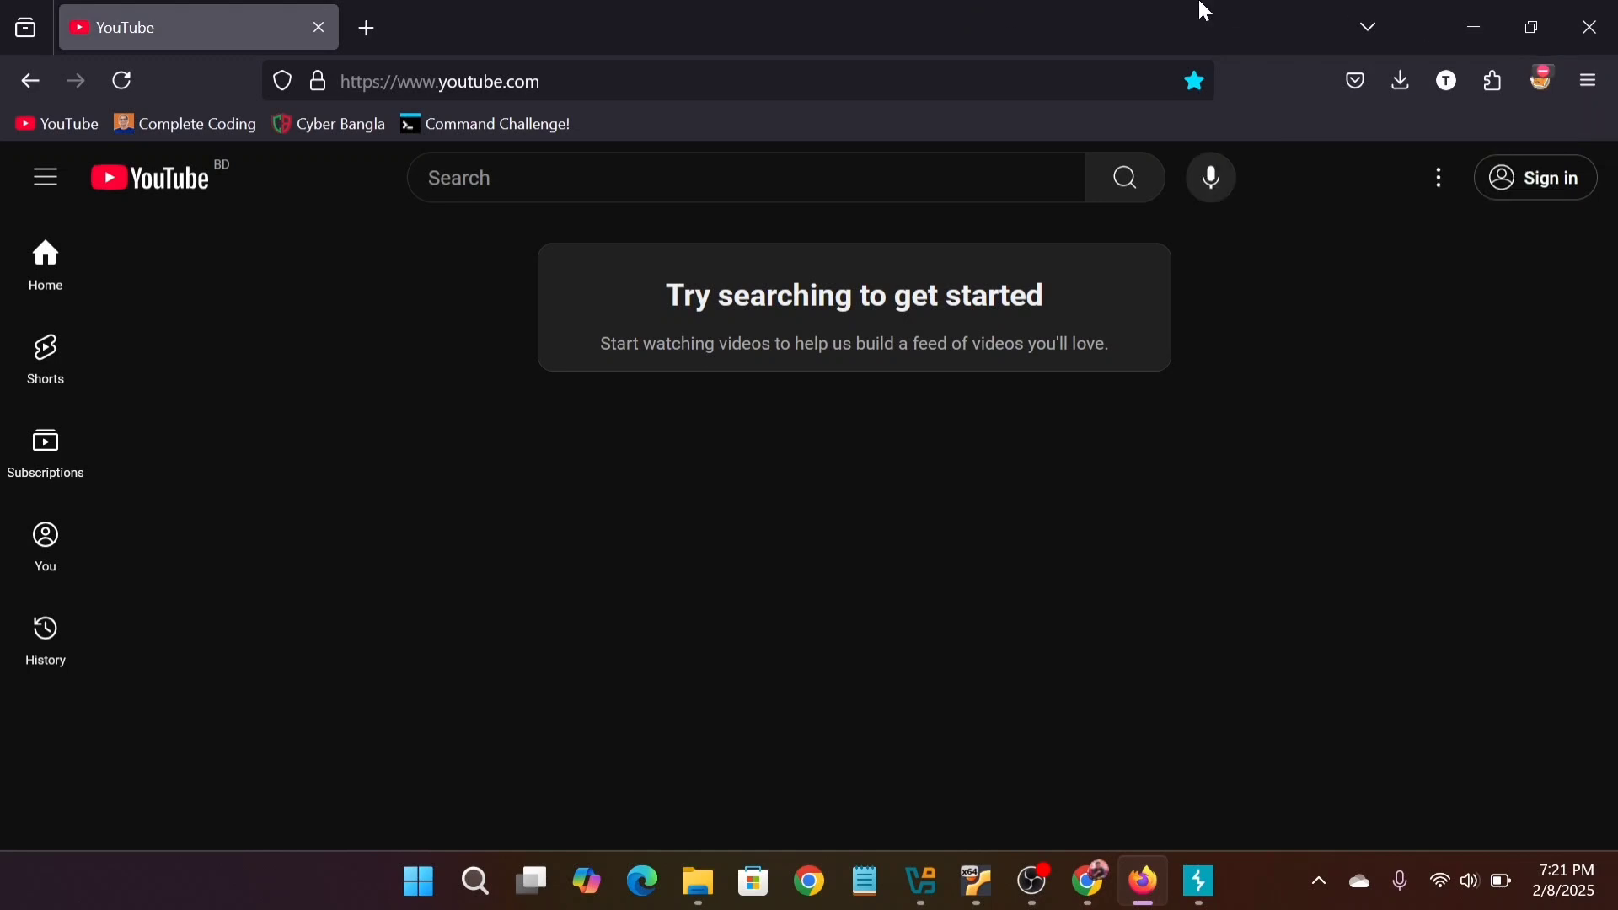
left_click(1474, 24)
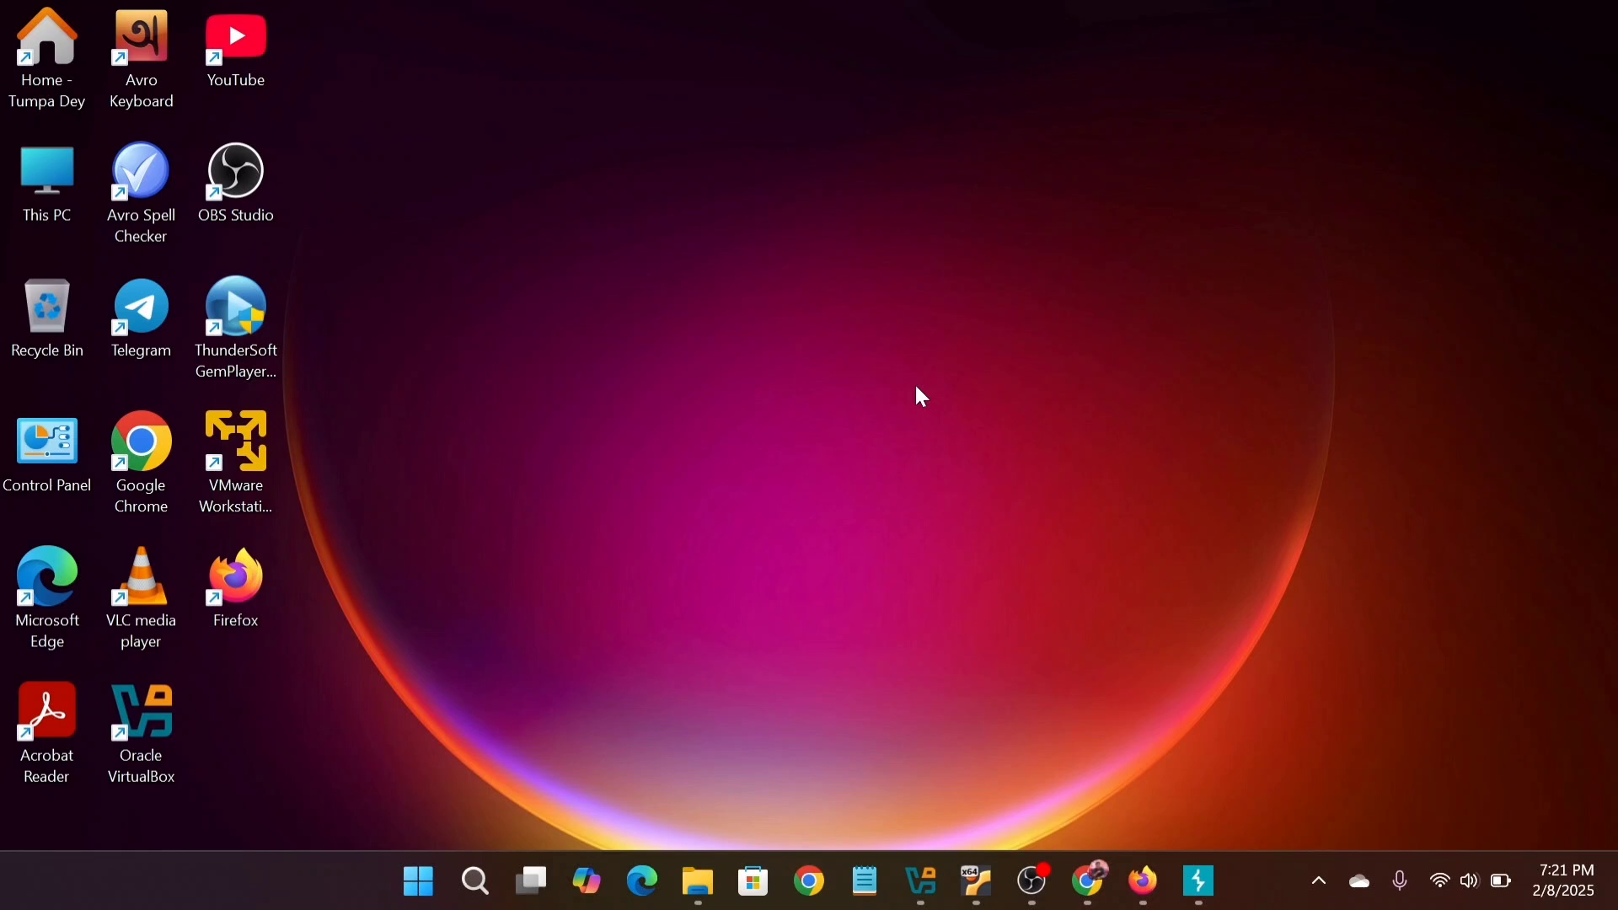